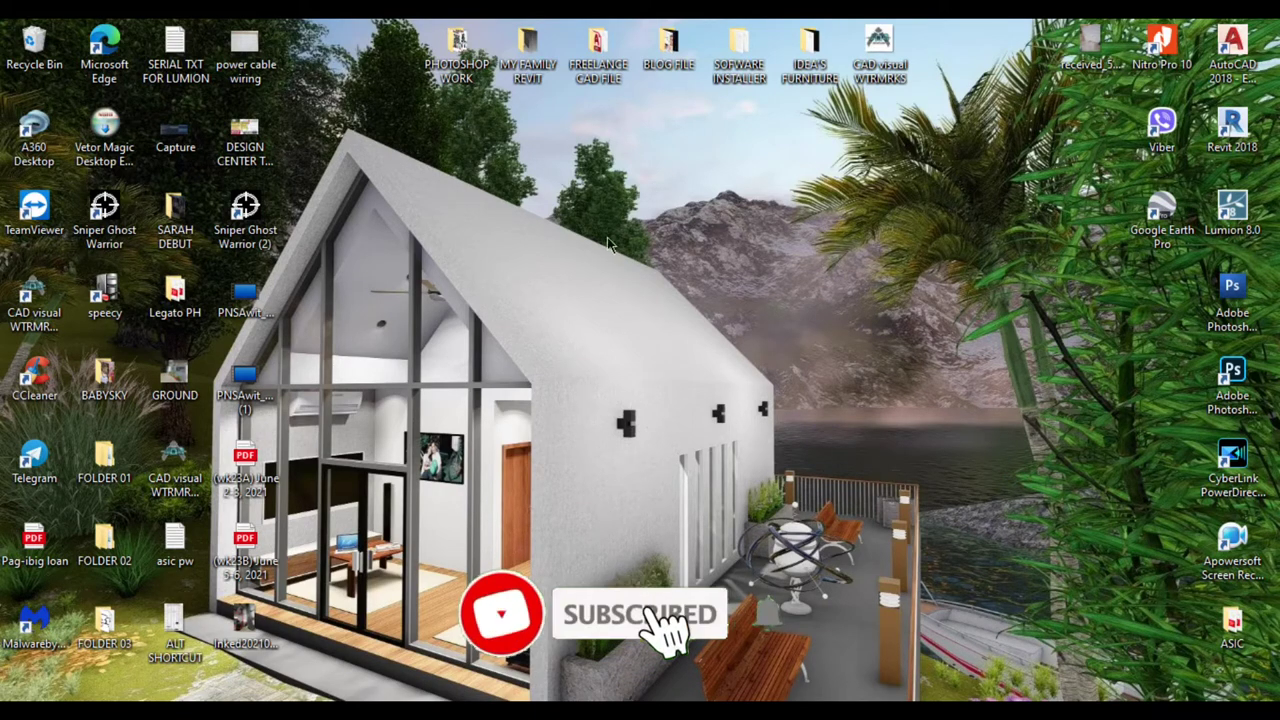
# Open PHOTOSHOP WORK > invitation > BERNADETTE in File Explorer, then minimize the window.
pyautogui.doubleClick(470, 58)
pyautogui.click(490, 230)
pyautogui.doubleClick(489, 228)
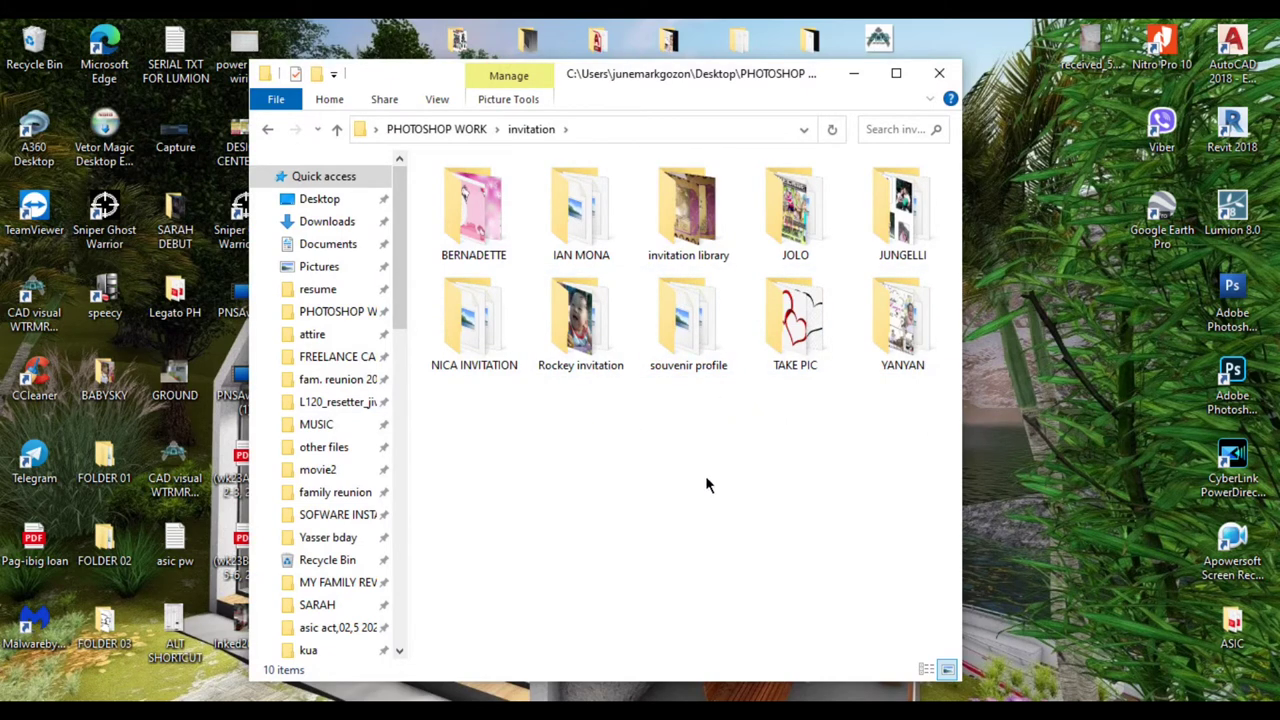
pyautogui.doubleClick(474, 210)
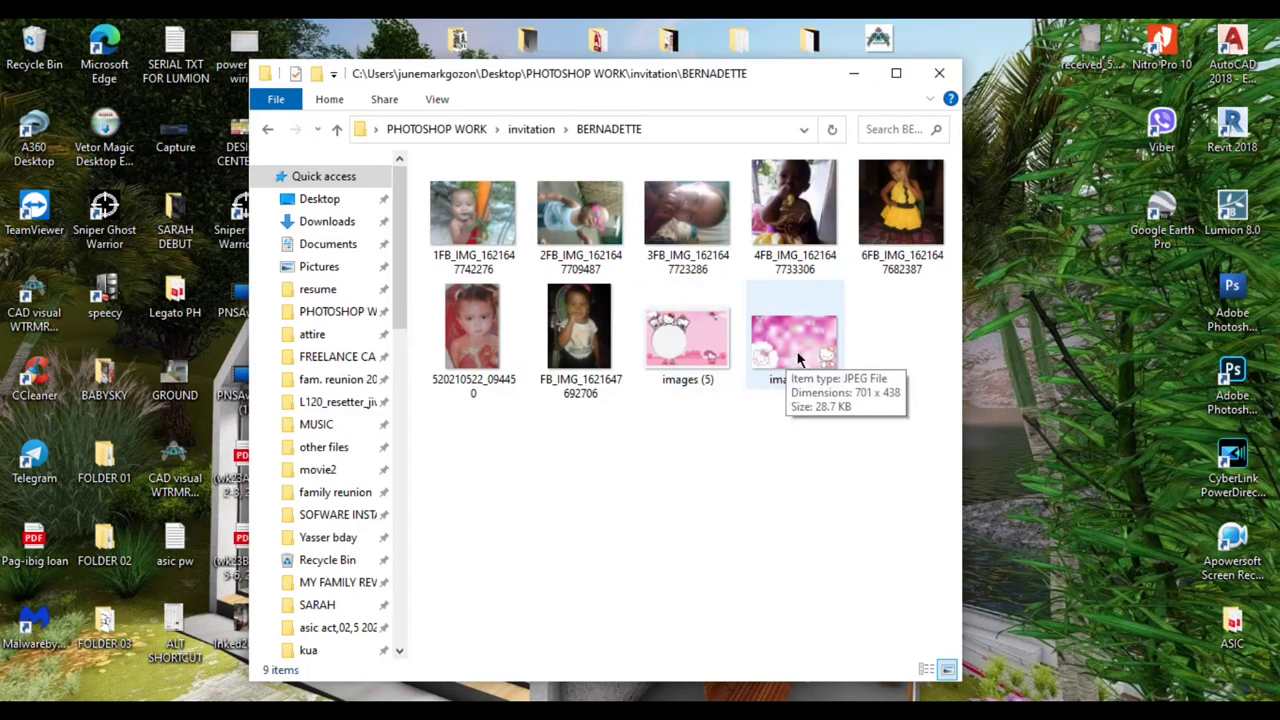
pyautogui.click(855, 76)
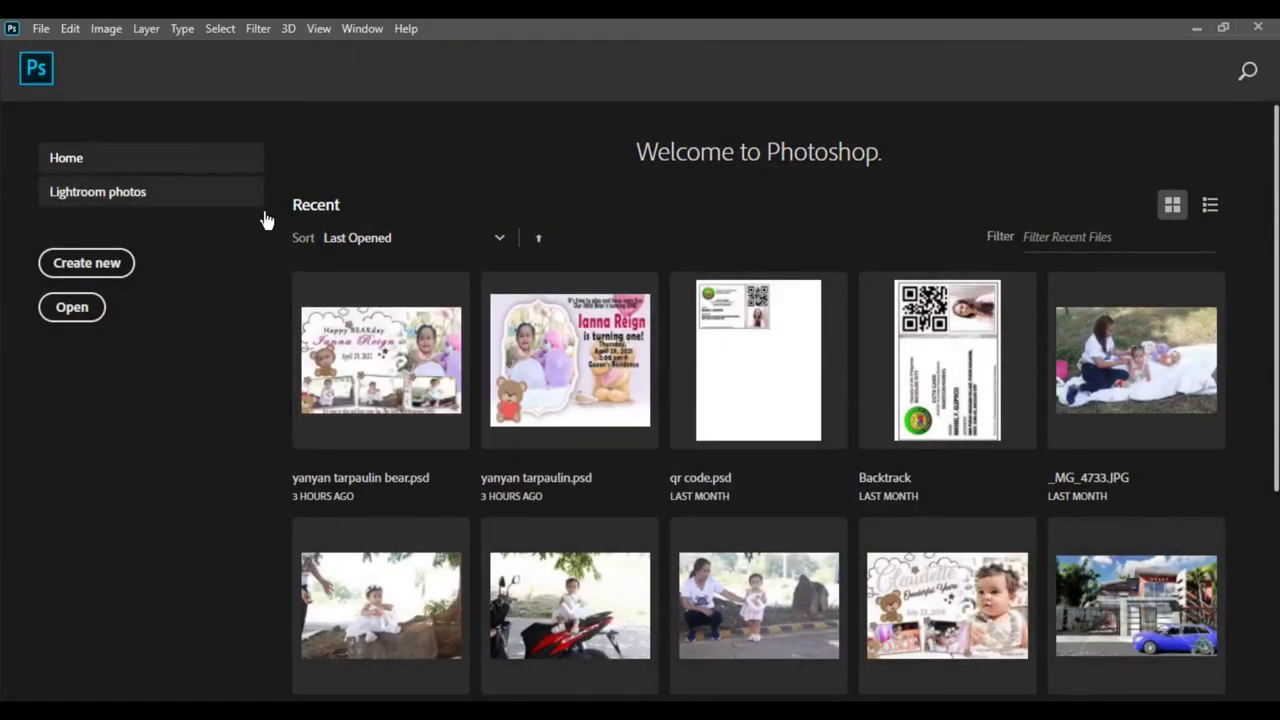
# Scroll the Photoshop Home screen down and back up.
pyautogui.scroll(-3, 666, 478)
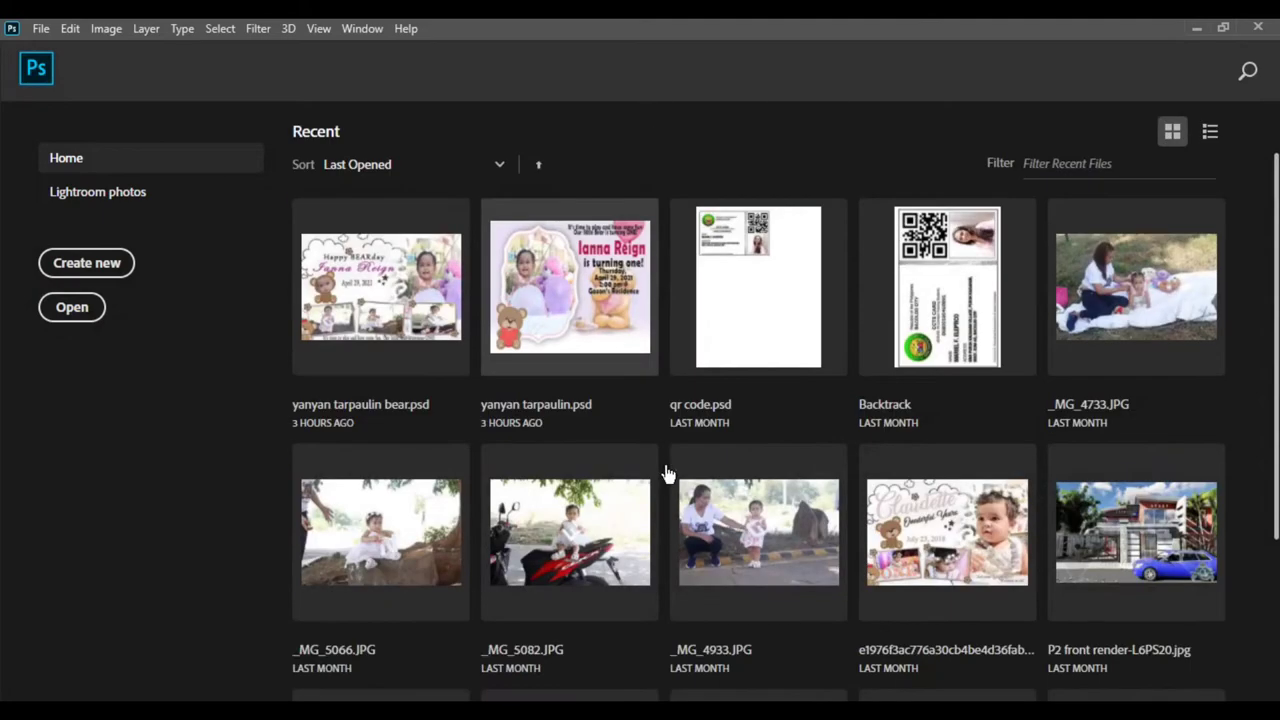
pyautogui.scroll(1, 670, 475)
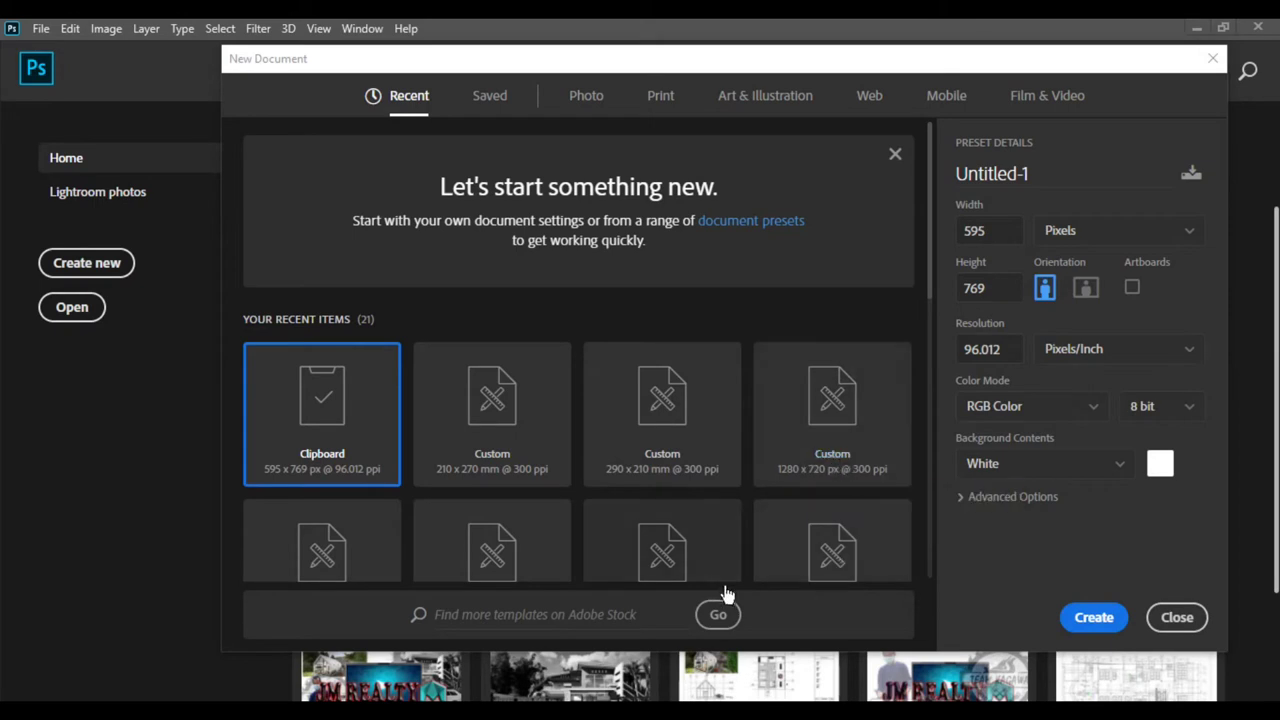
# Browse the new document presets and start from the 2 x 2 in preset.
pyautogui.moveTo(732, 58); pyautogui.dragTo(693, 51)
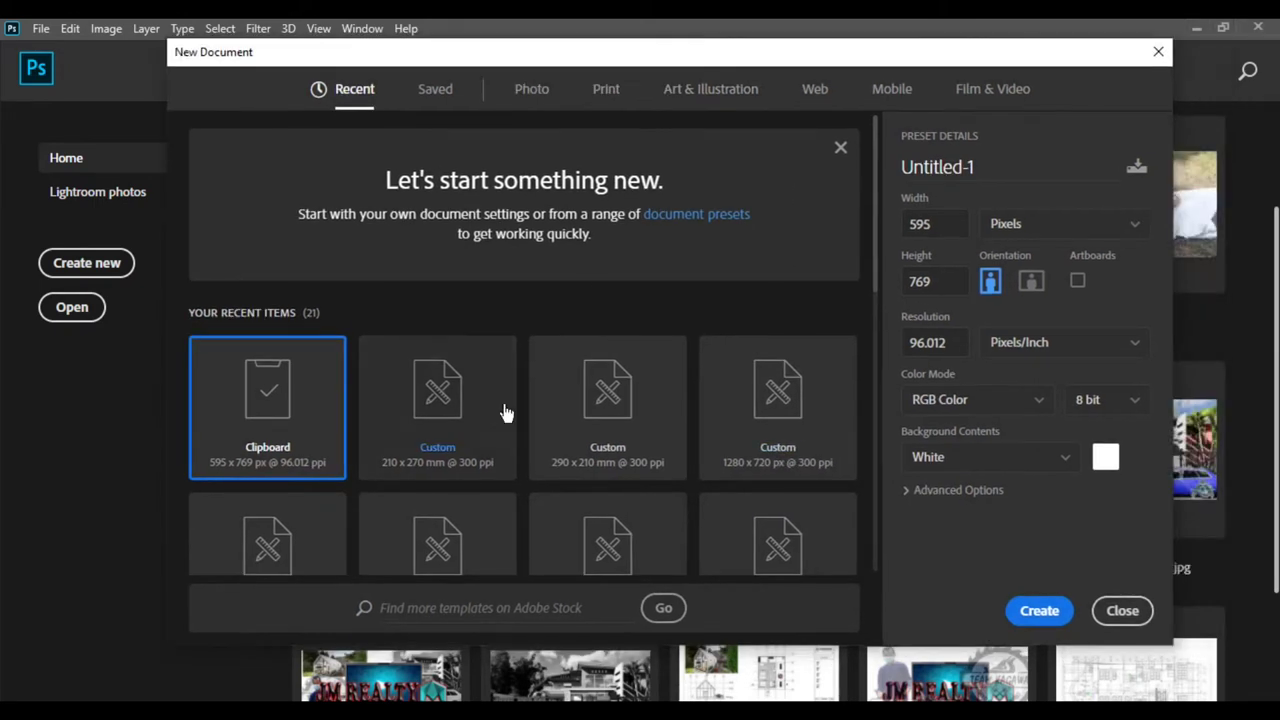
pyautogui.scroll(-3, 491, 523)
pyautogui.scroll(-4, 491, 523)
pyautogui.scroll(4, 491, 523)
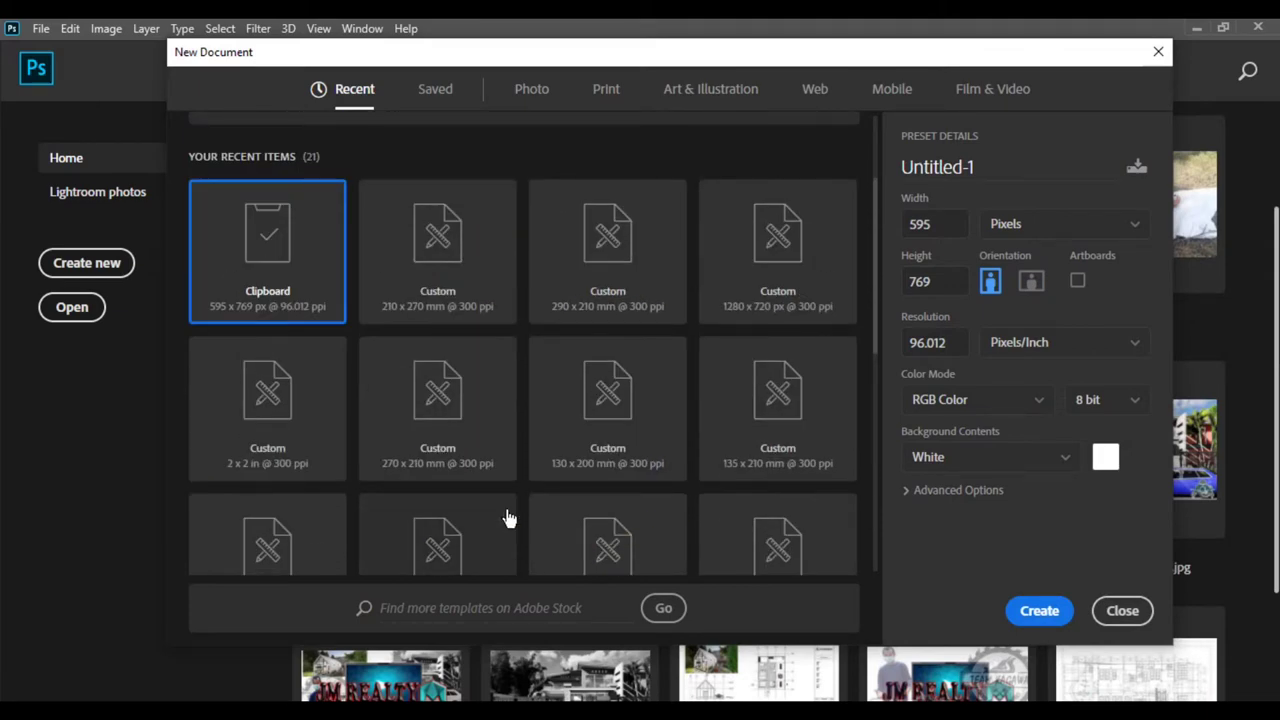
pyautogui.scroll(-3, 508, 519)
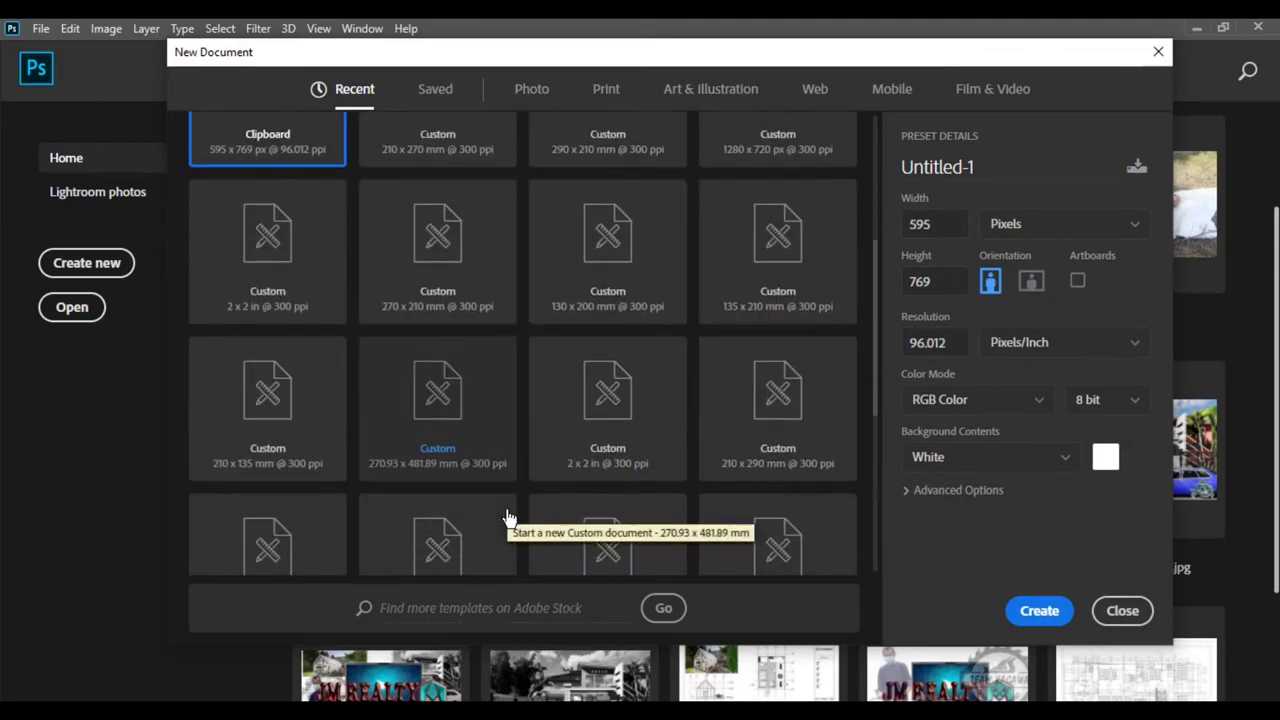
pyautogui.scroll(5, 508, 519)
pyautogui.scroll(-3, 508, 519)
pyautogui.scroll(-3, 508, 519)
pyautogui.scroll(-3, 508, 519)
pyautogui.scroll(3, 508, 519)
pyautogui.scroll(-3, 508, 519)
pyautogui.scroll(-3, 508, 519)
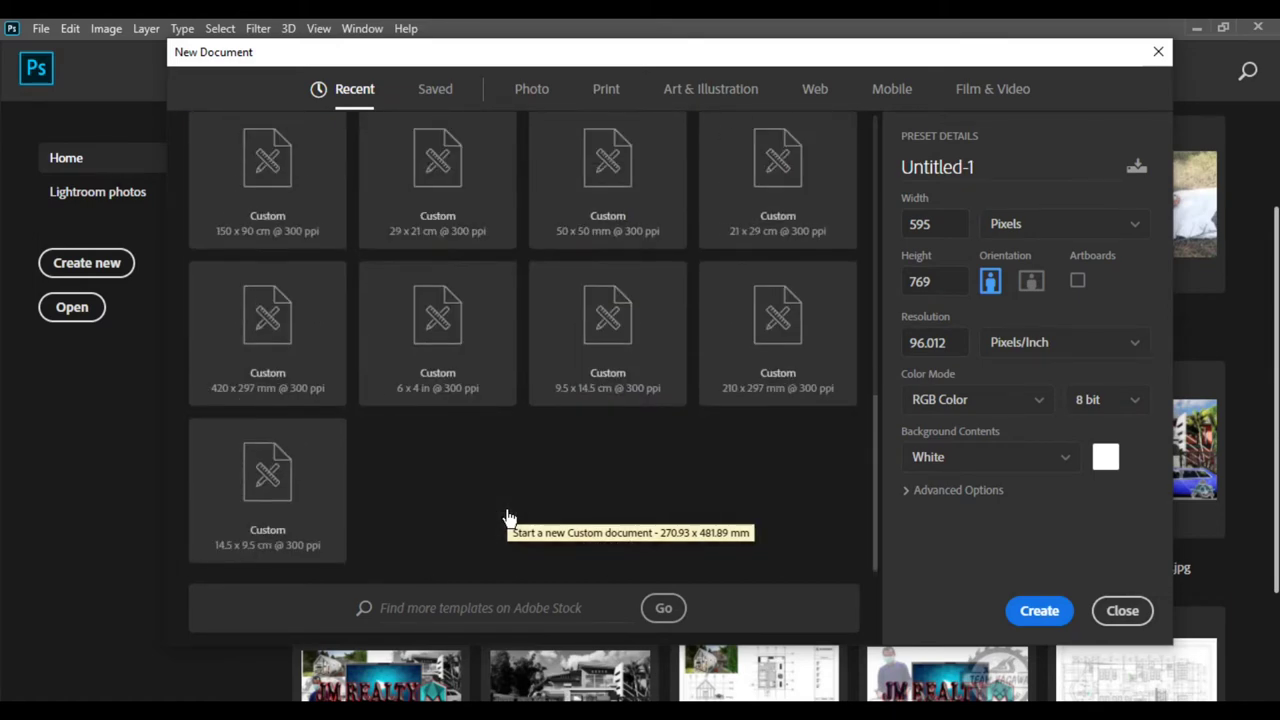
pyautogui.scroll(3, 508, 519)
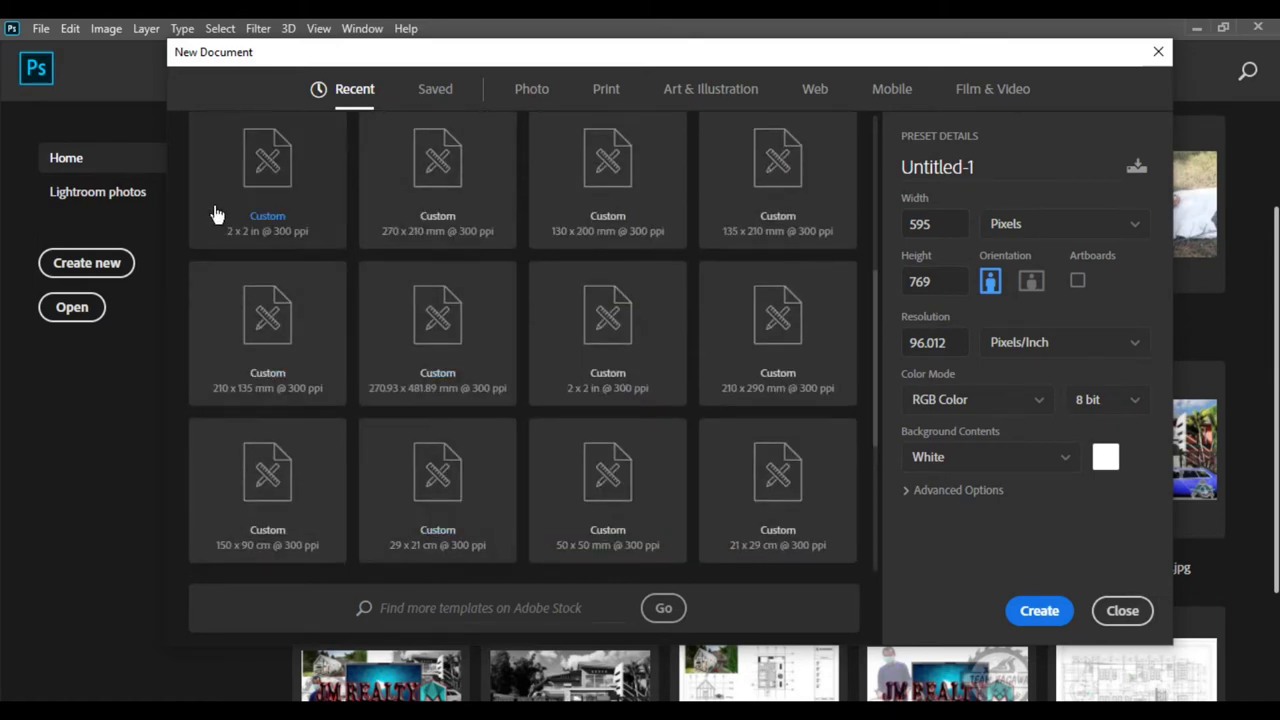
pyautogui.click(268, 212)
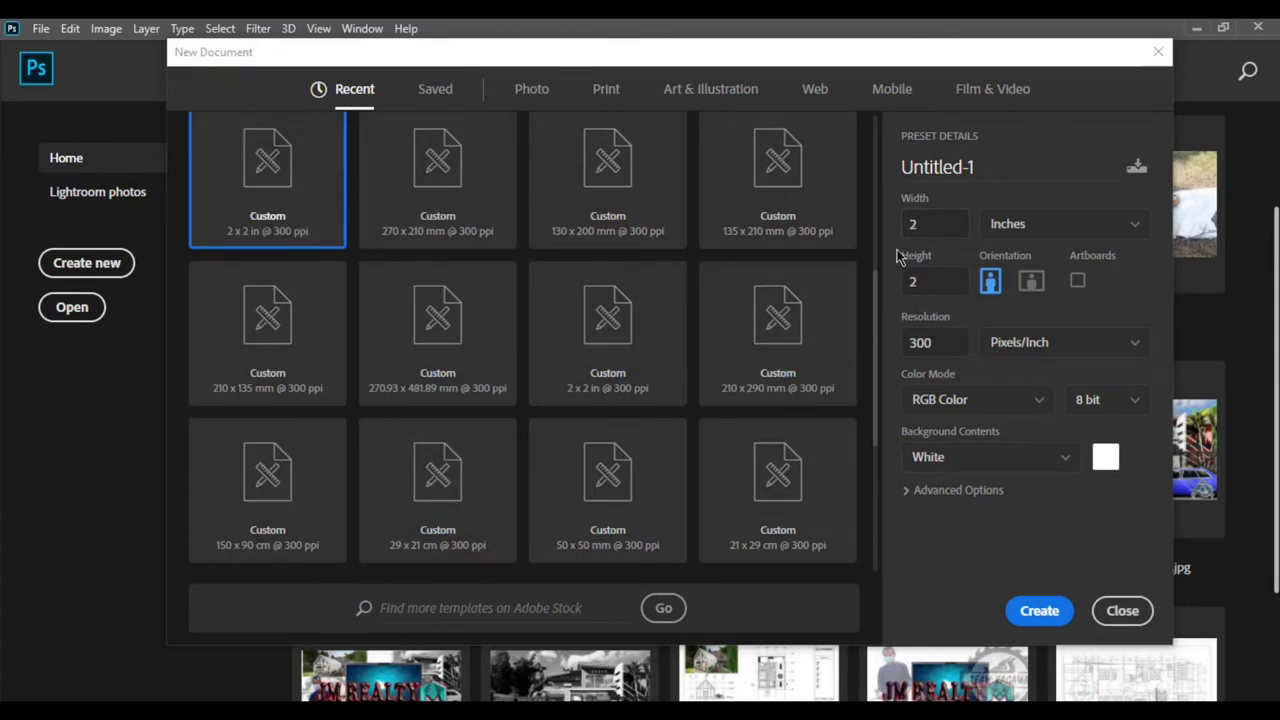
# Name the new document BER INVITATION.
pyautogui.click(1106, 238)
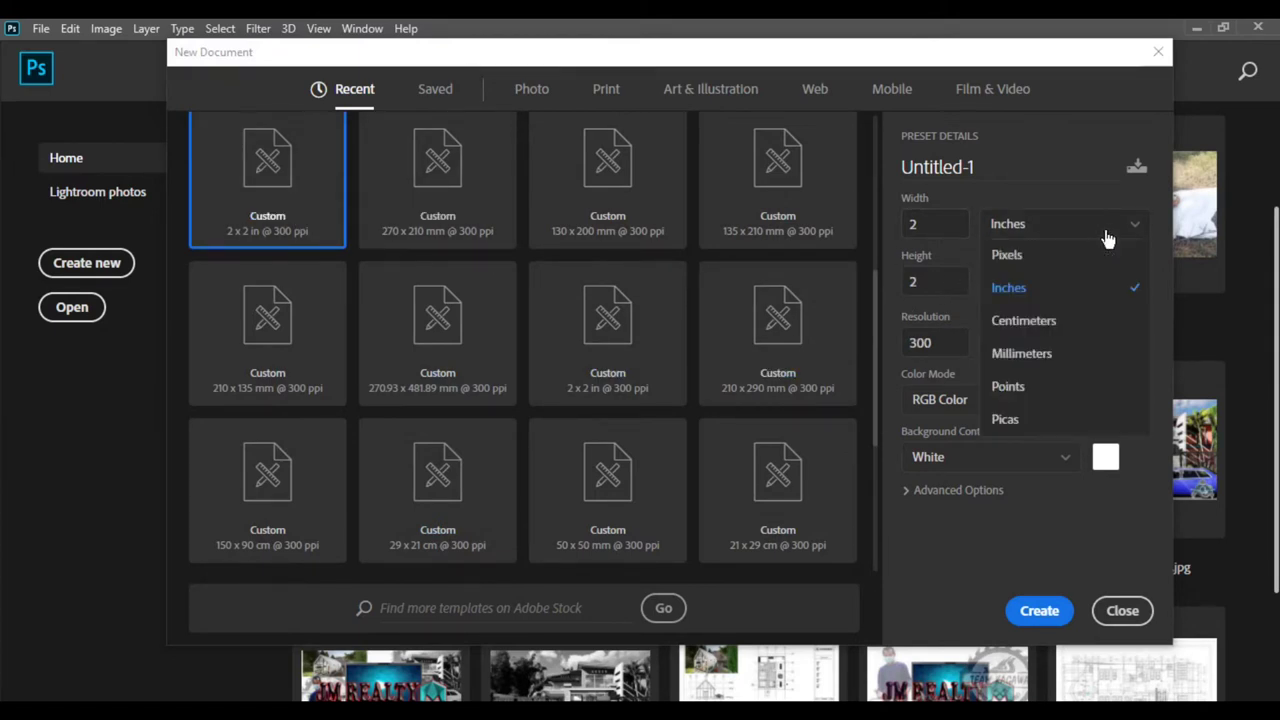
pyautogui.click(1010, 174)
pyautogui.doubleClick(1021, 181)
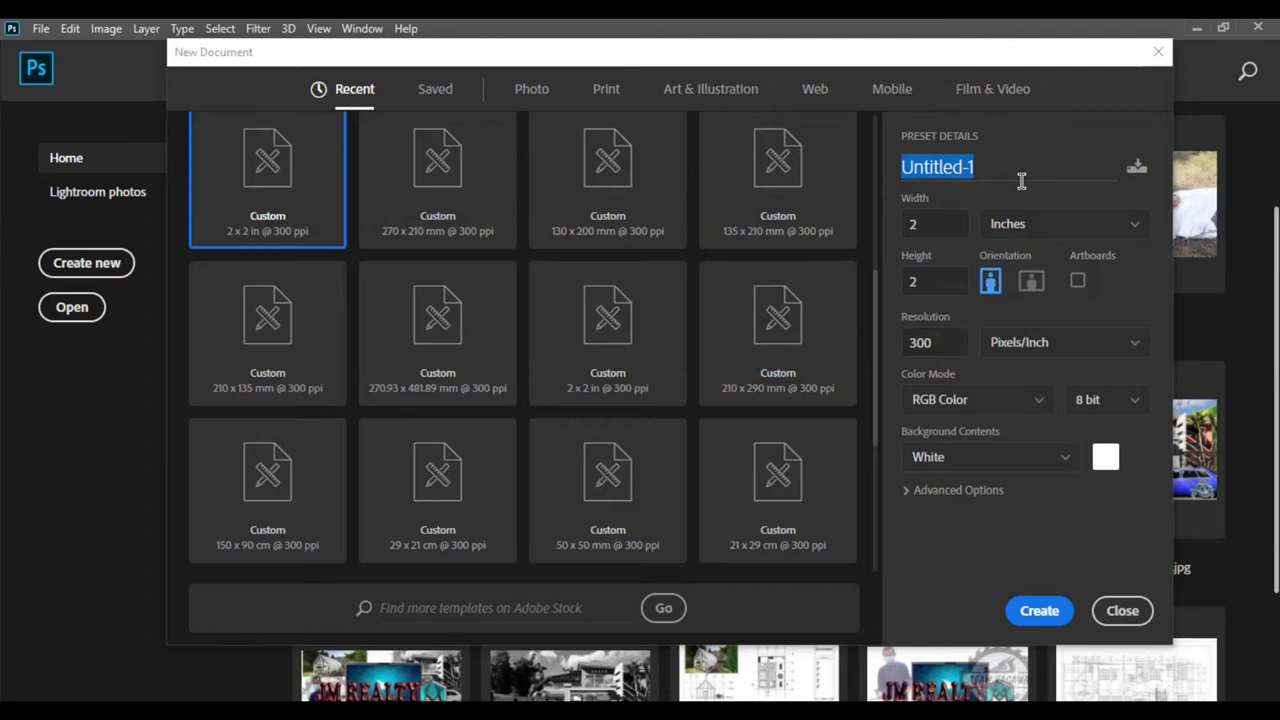
pyautogui.write('BER')
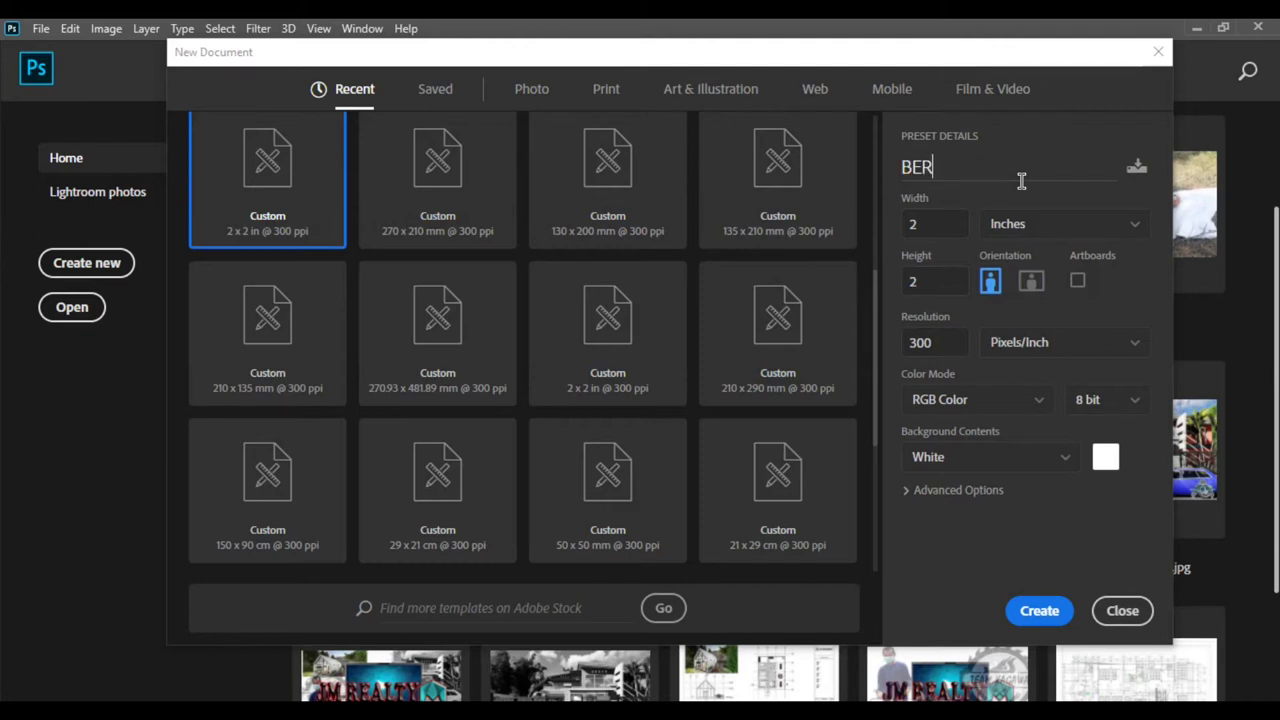
pyautogui.write(' INVI')
pyautogui.write('TATION')
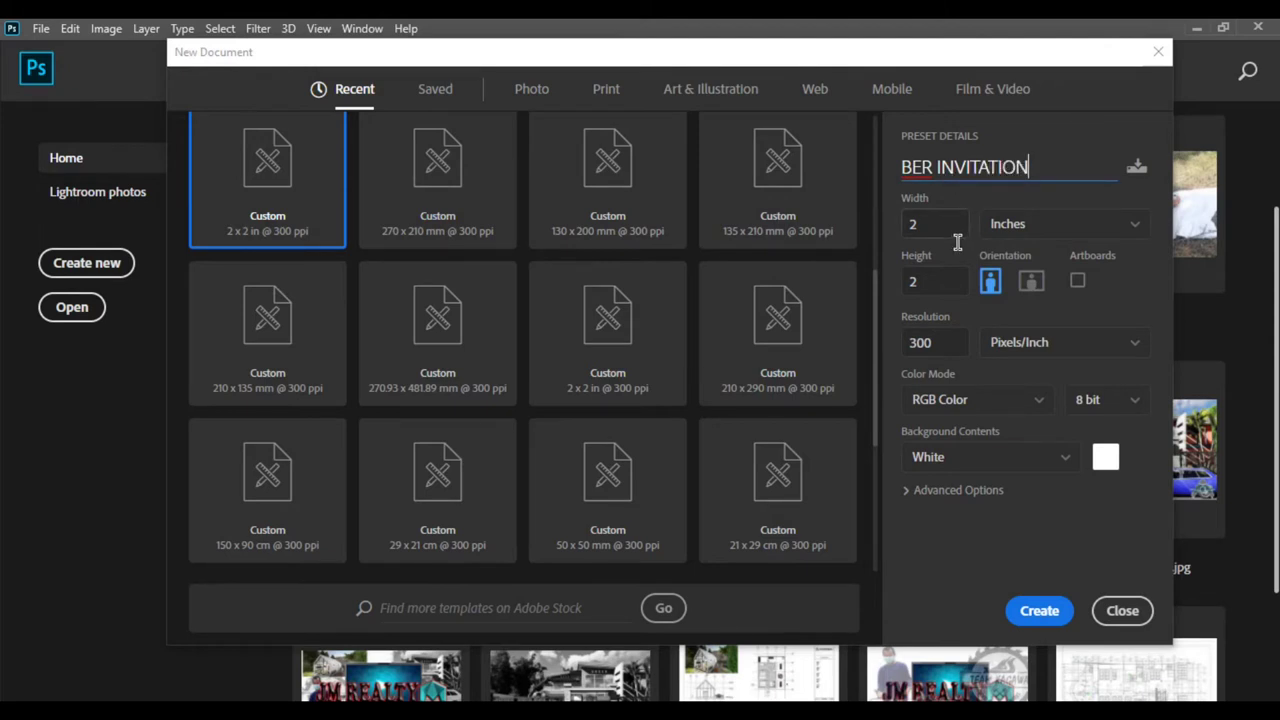
# Set the size to 11 × 8 centimetres and create the document.
pyautogui.click(1086, 238)
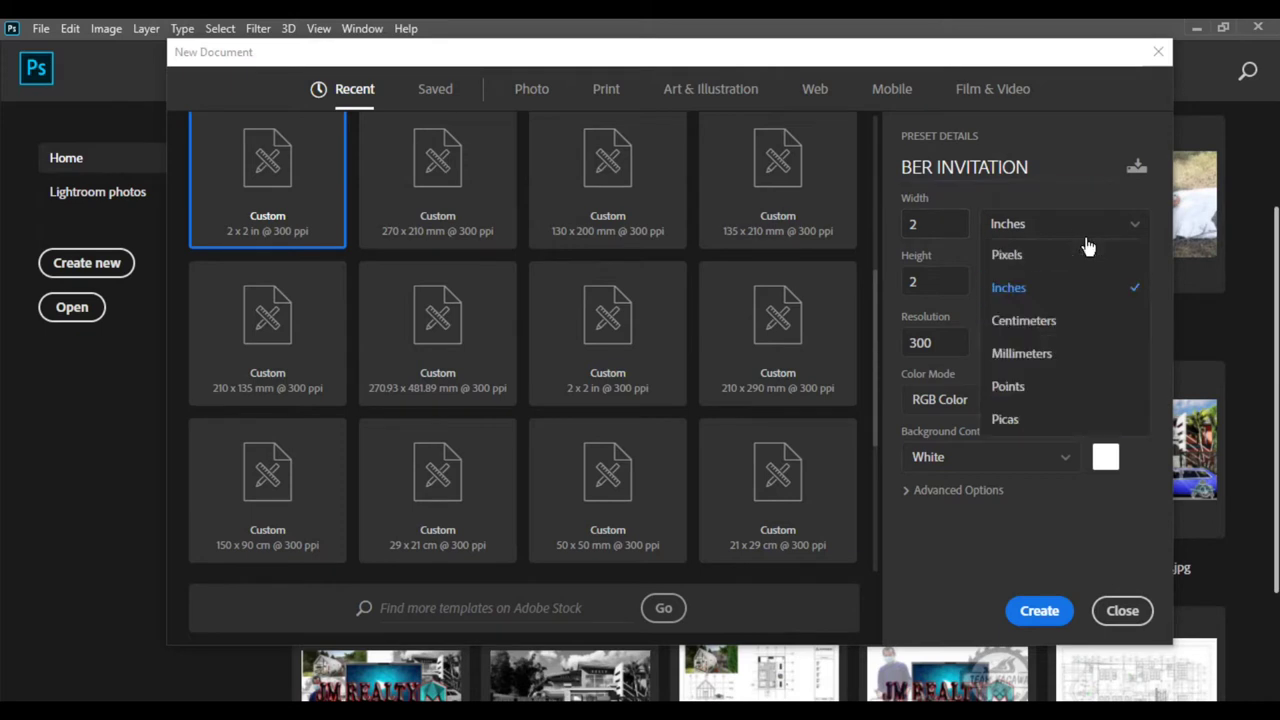
pyautogui.click(1030, 328)
pyautogui.click(957, 236)
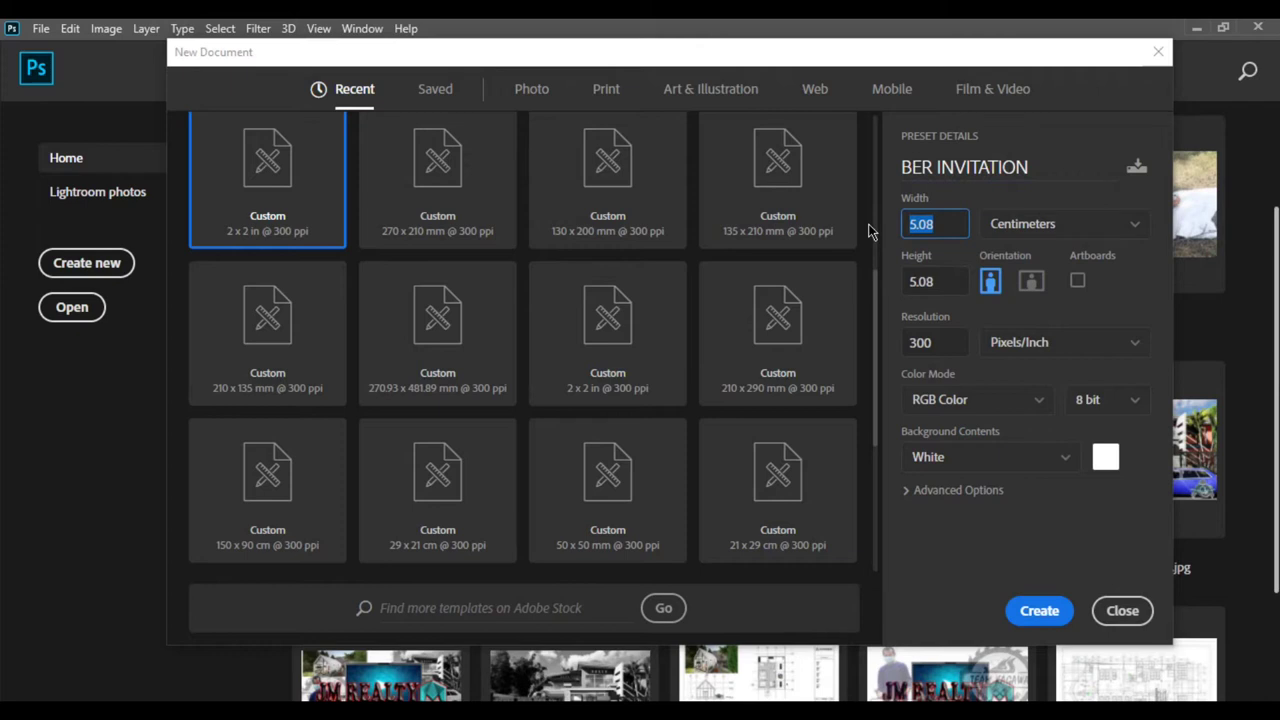
pyautogui.write('21')
pyautogui.press('Tab')
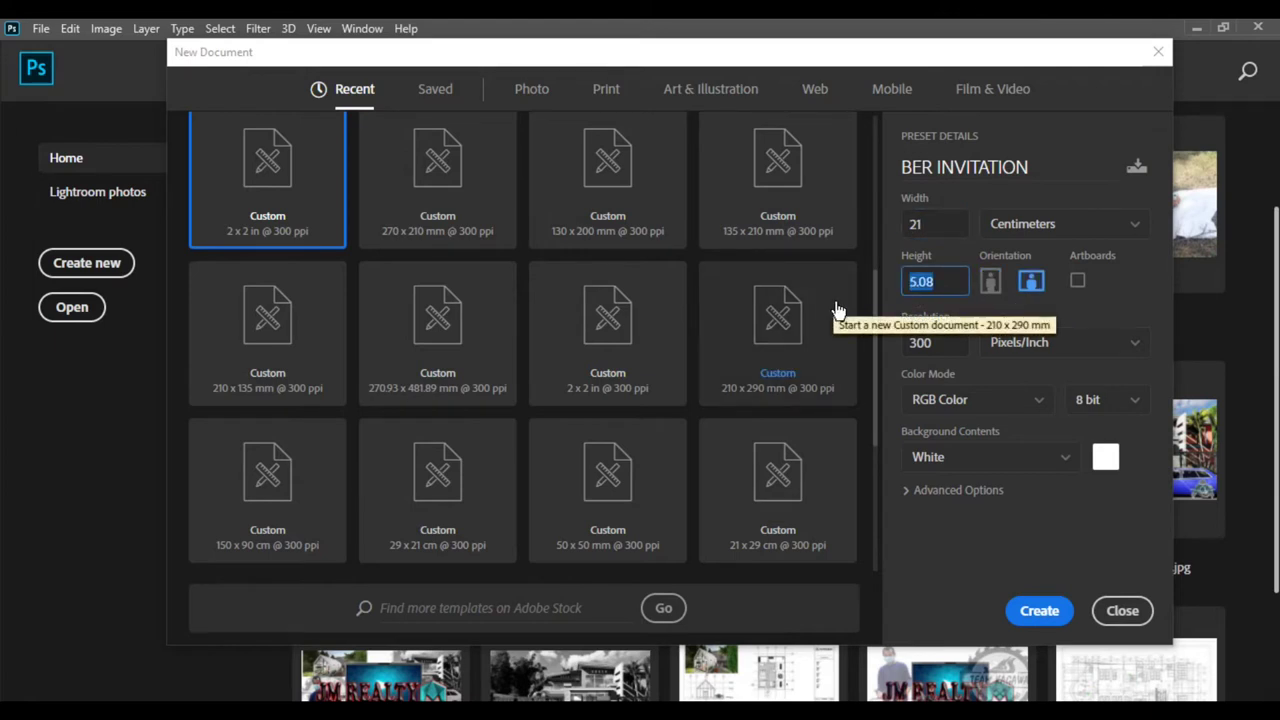
pyautogui.write('8')
pyautogui.doubleClick(927, 232)
pyautogui.write('11')
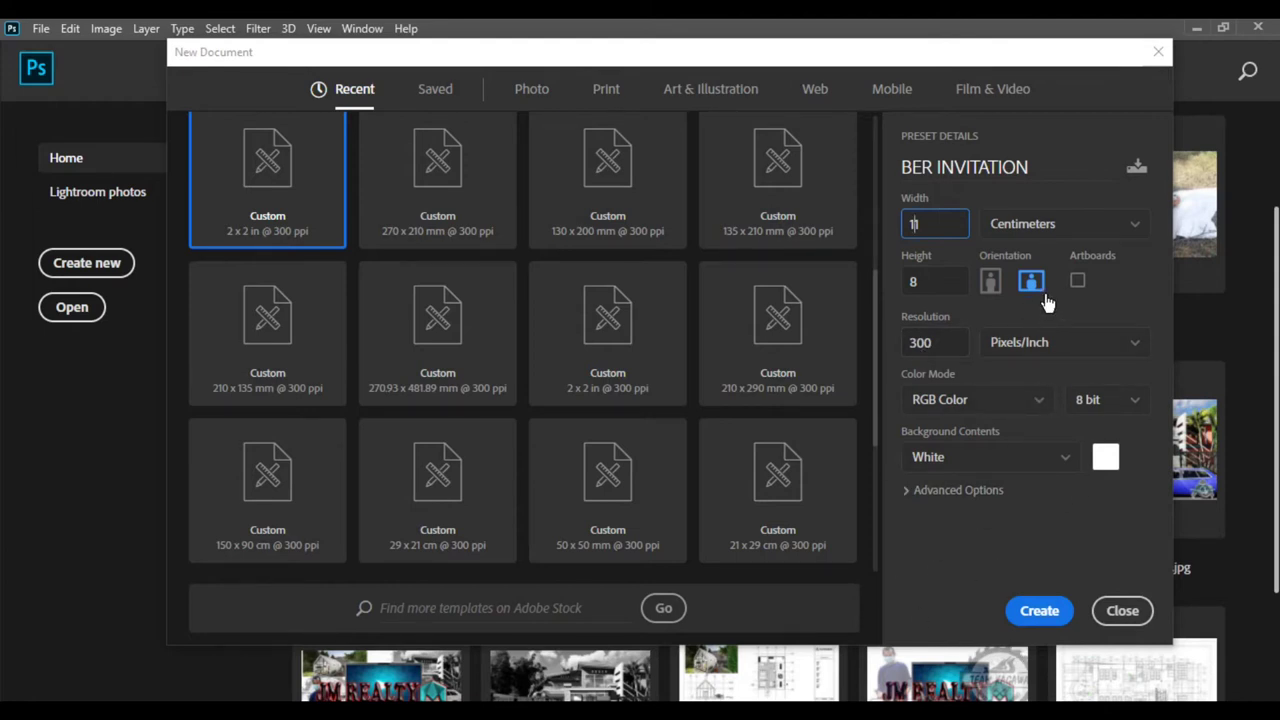
pyautogui.click(1048, 620)
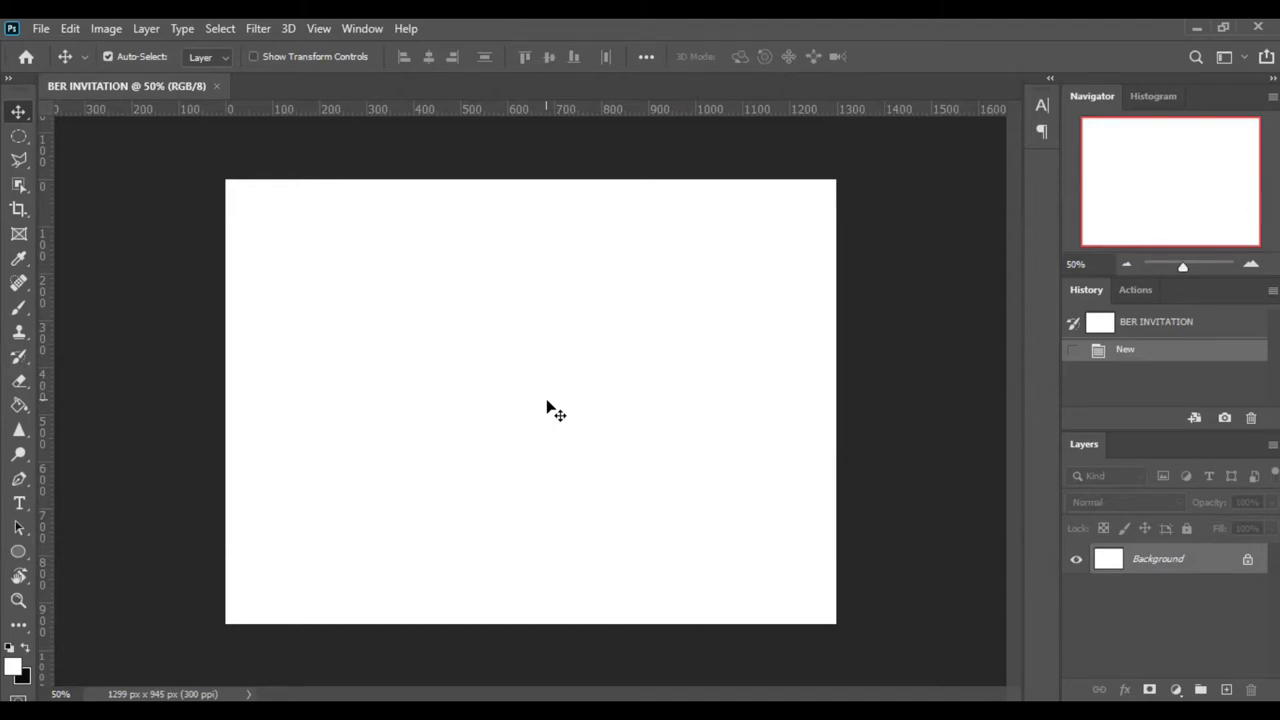
# Zoom the canvas to 33.3%, restore Photoshop to a smaller window, and bring BERNADETTE forward.
pyautogui.hotkey('ctrl', '-')
pyautogui.hotkey('ctrl', '-')
pyautogui.hotkey('ctrl', '-')
pyautogui.hotkey('ctrl', '+')
pyautogui.hotkey('ctrl', '+')
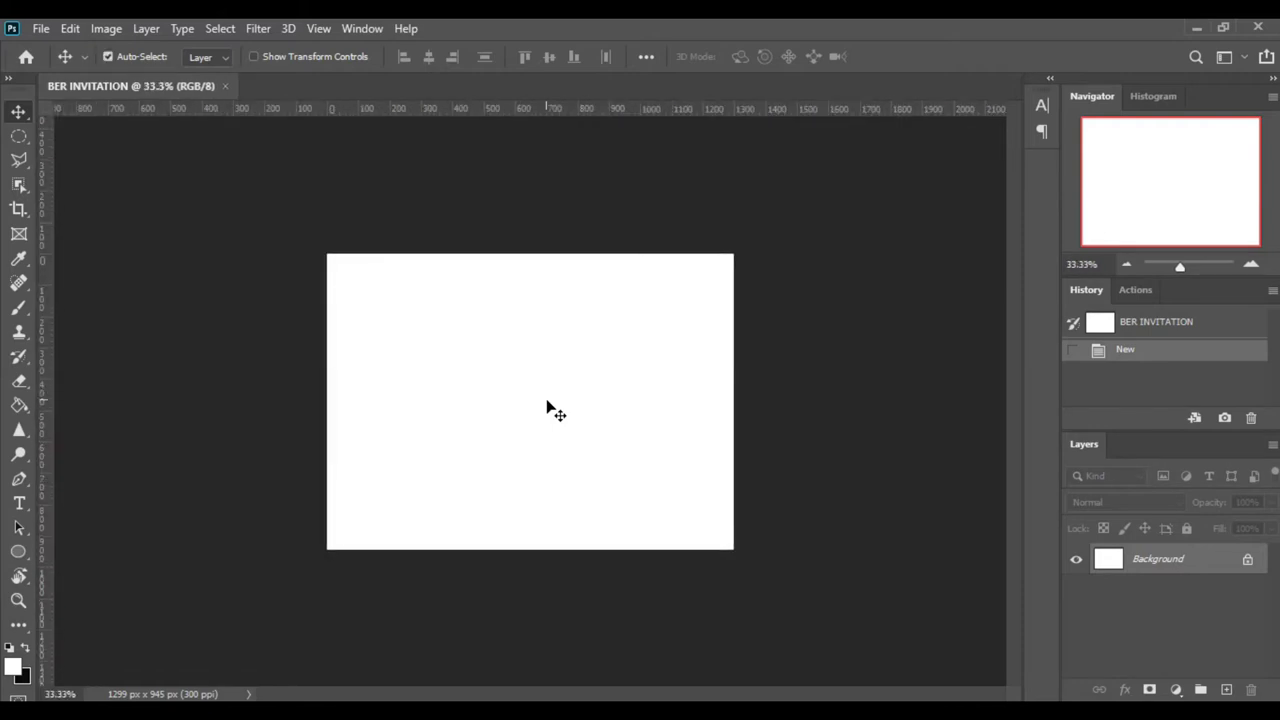
pyautogui.click(1197, 30)
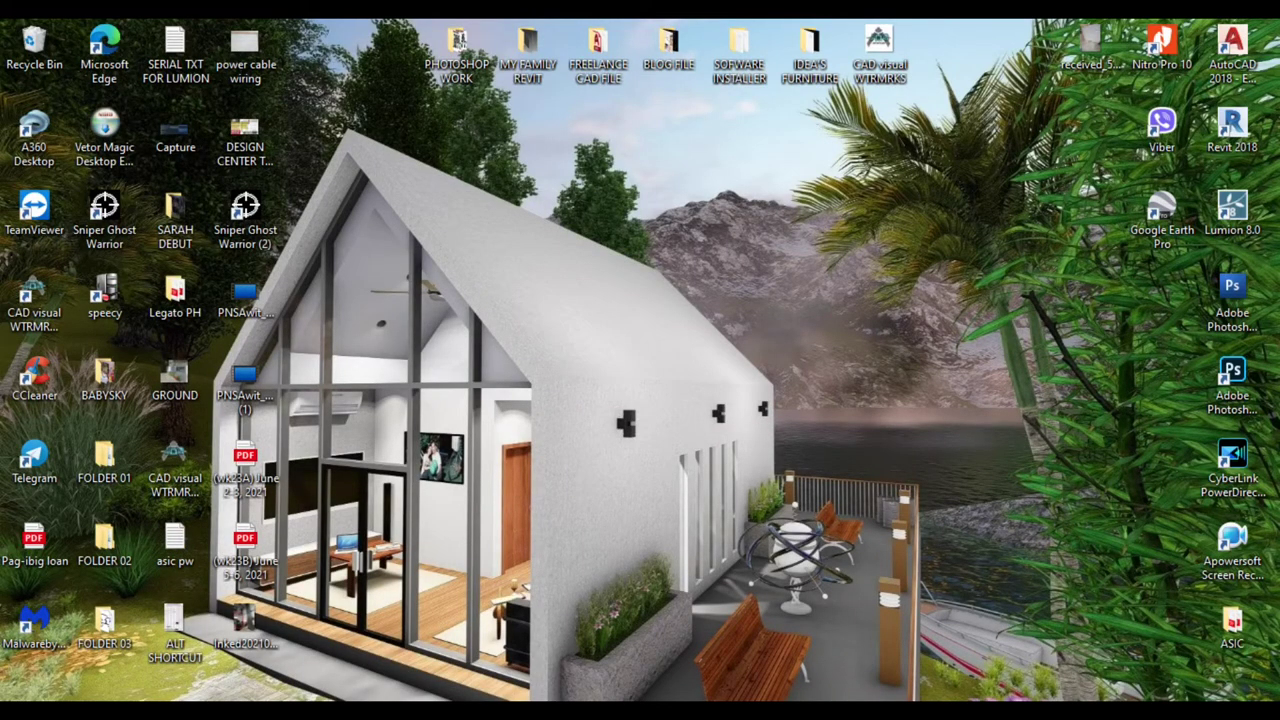
pyautogui.hotkey('alt', 'Tab')
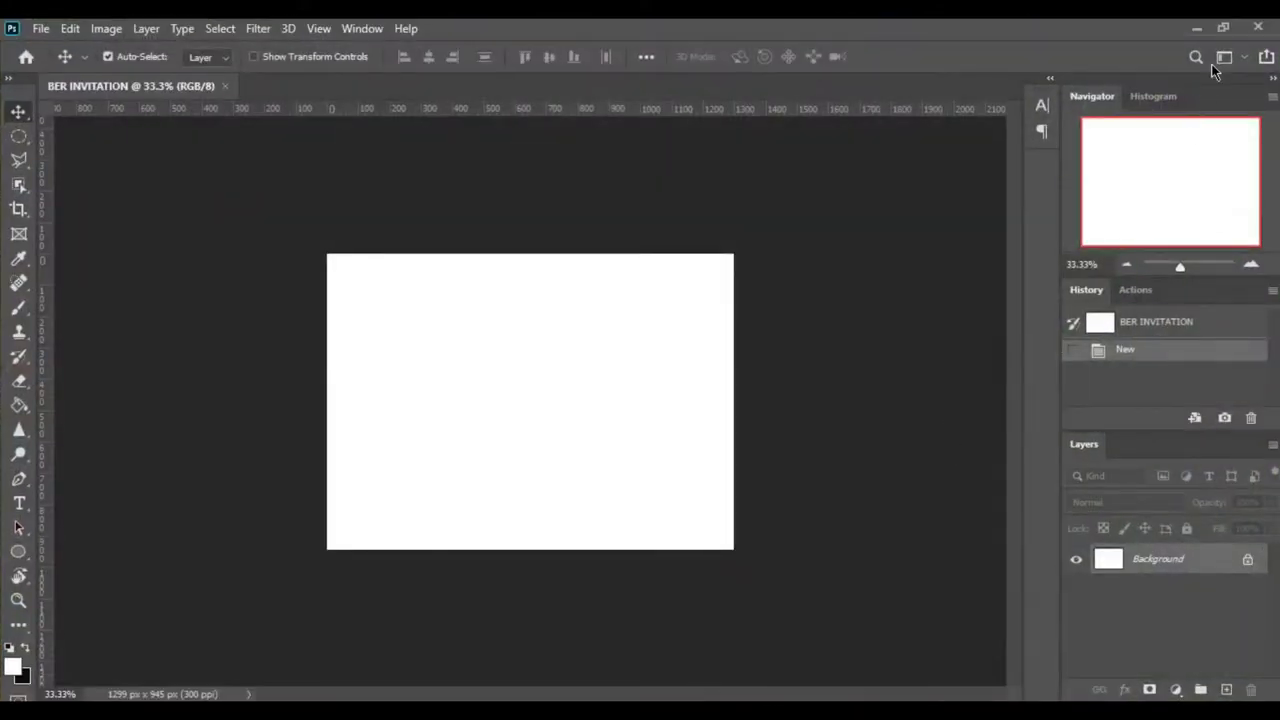
pyautogui.click(1223, 30)
pyautogui.moveTo(570, 62)
pyautogui.mouseDown()
pyautogui.moveTo(1110, 168)
pyautogui.moveTo(613, 64)
pyautogui.mouseUp()
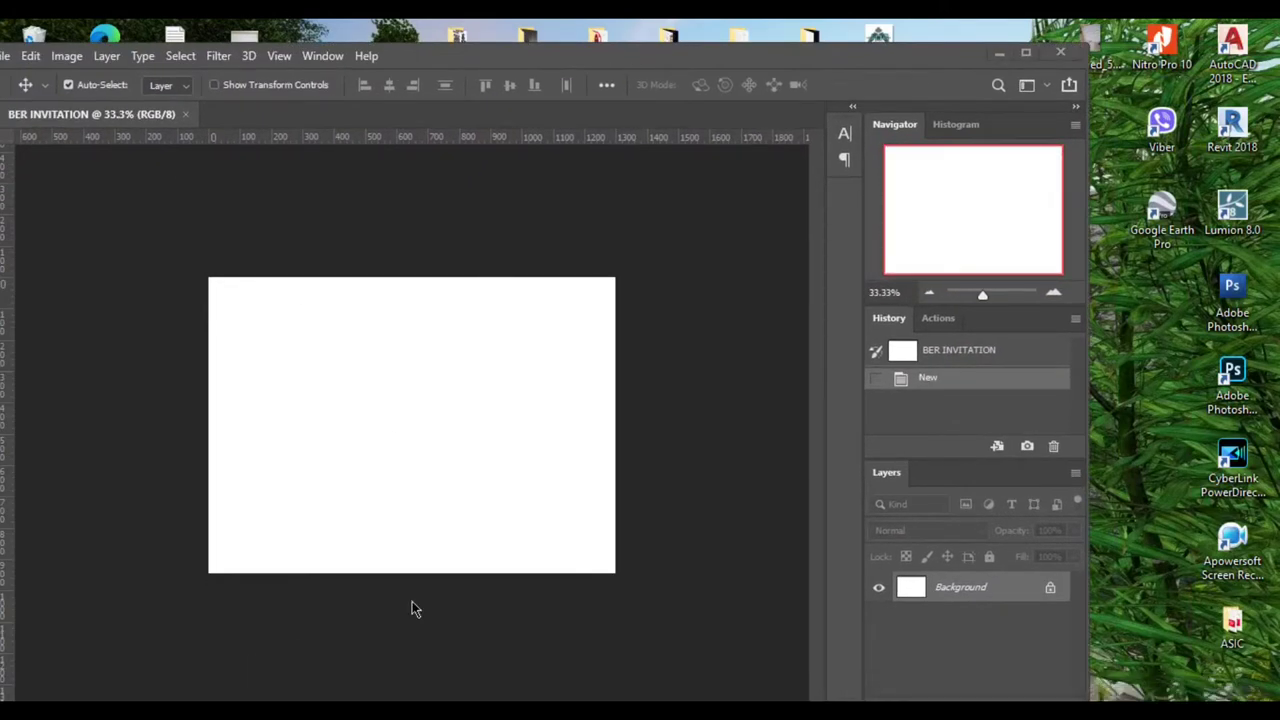
pyautogui.moveTo(549, 58); pyautogui.dragTo(591, 34)
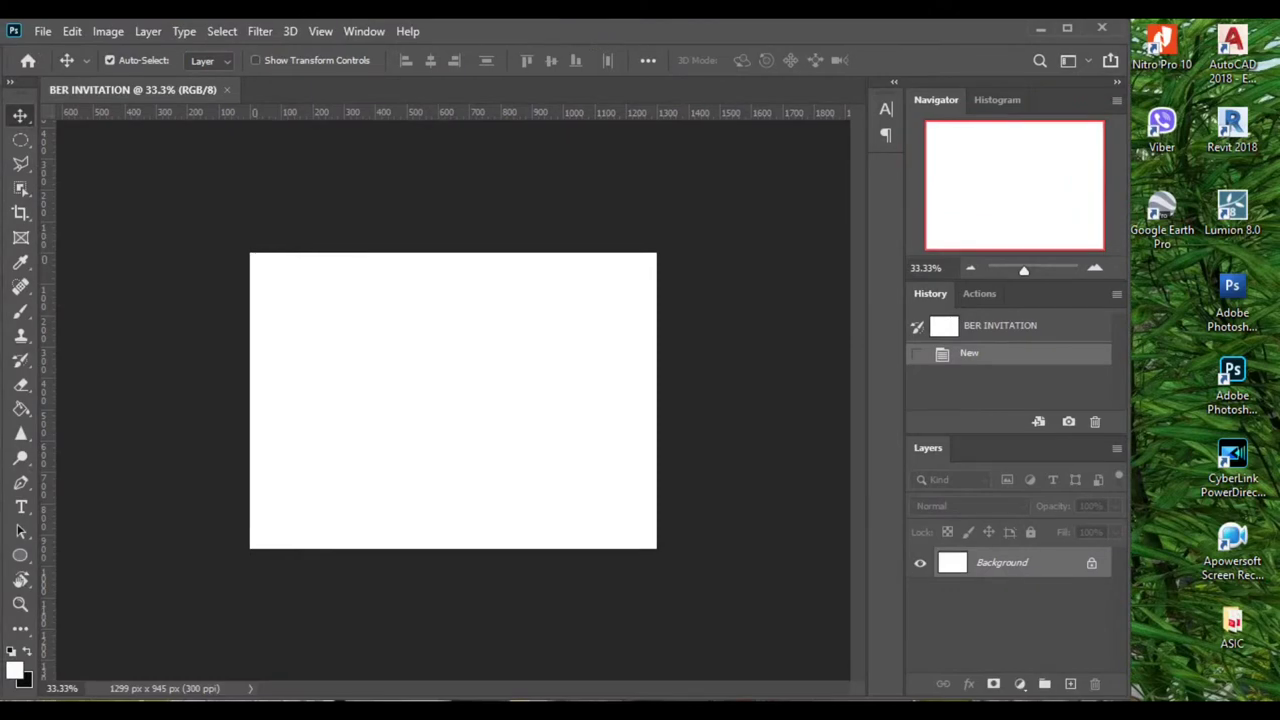
pyautogui.hotkey('alt', 'Tab')
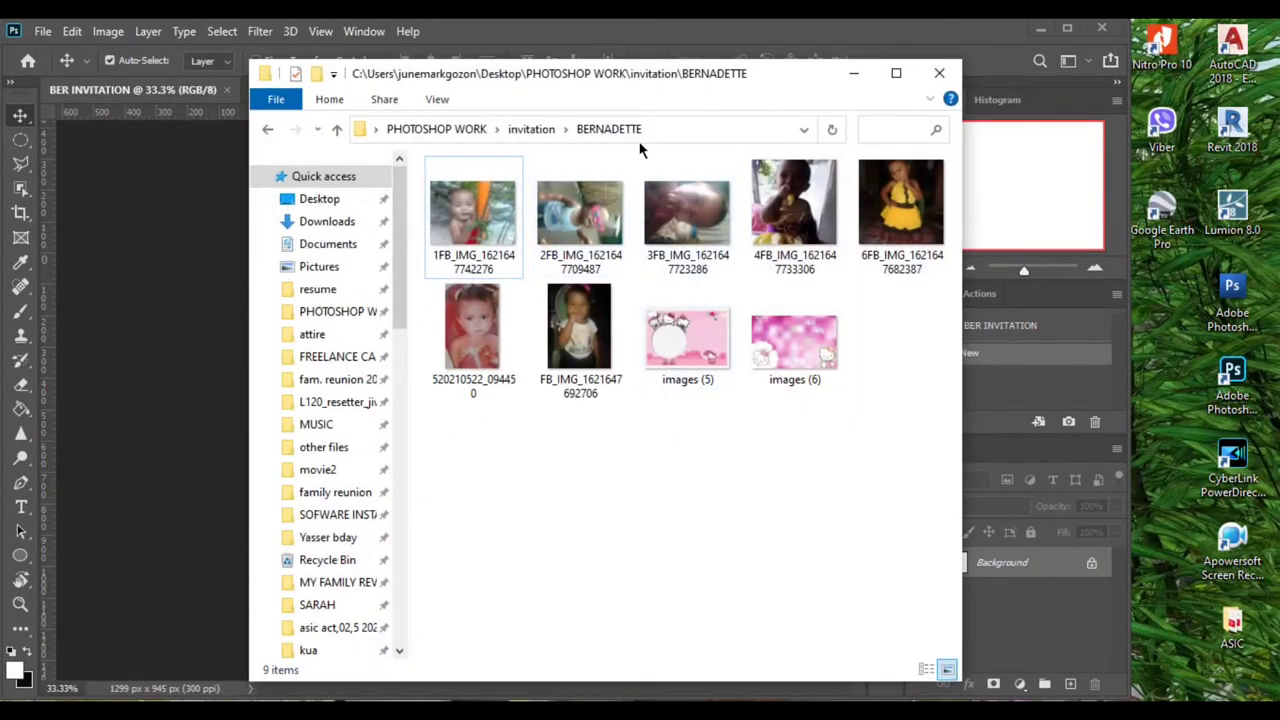
# Drag the child photo FB_IMG_1621647692706.jpg from the folder into Photoshop.
pyautogui.moveTo(616, 80); pyautogui.dragTo(933, 87)
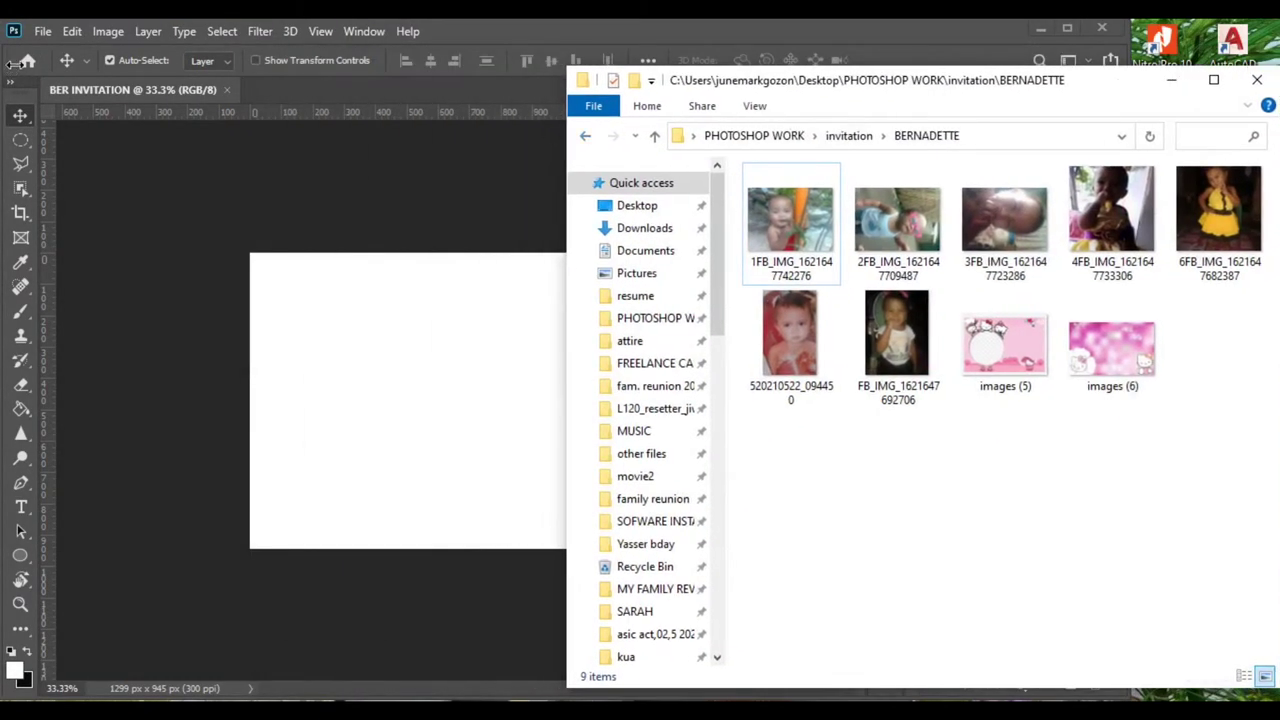
pyautogui.click(45, 32)
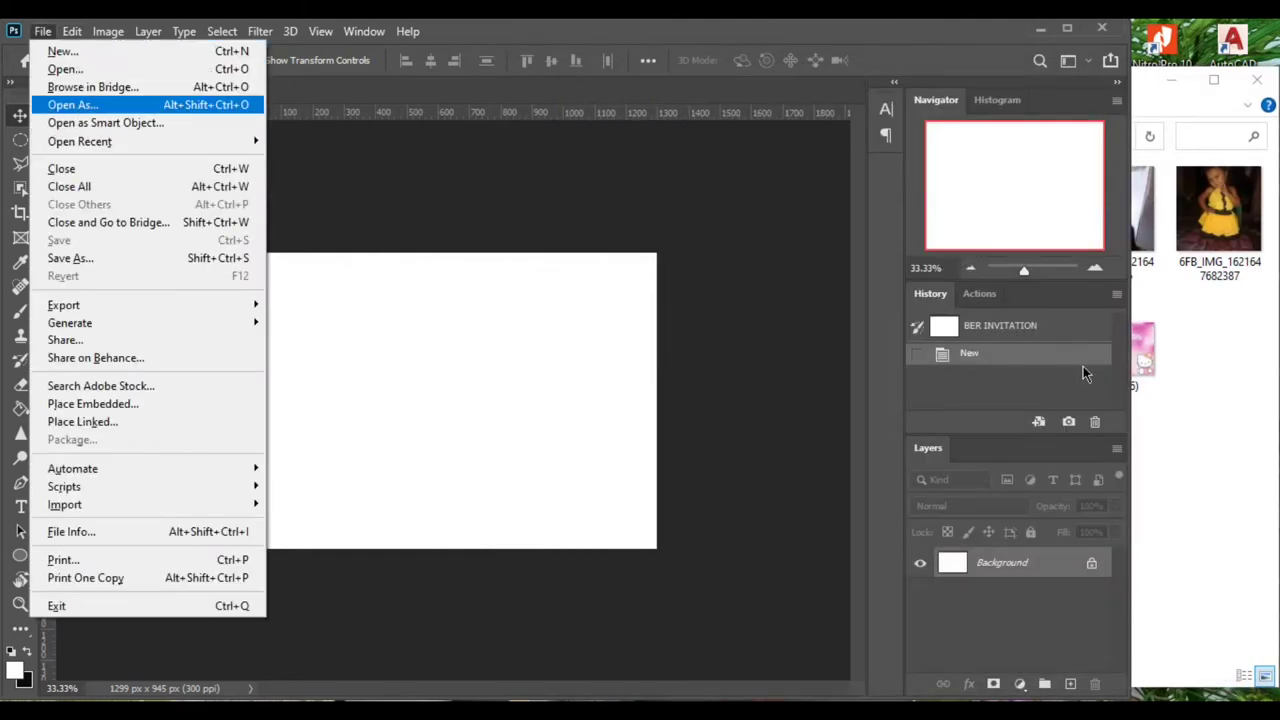
pyautogui.click(1219, 483)
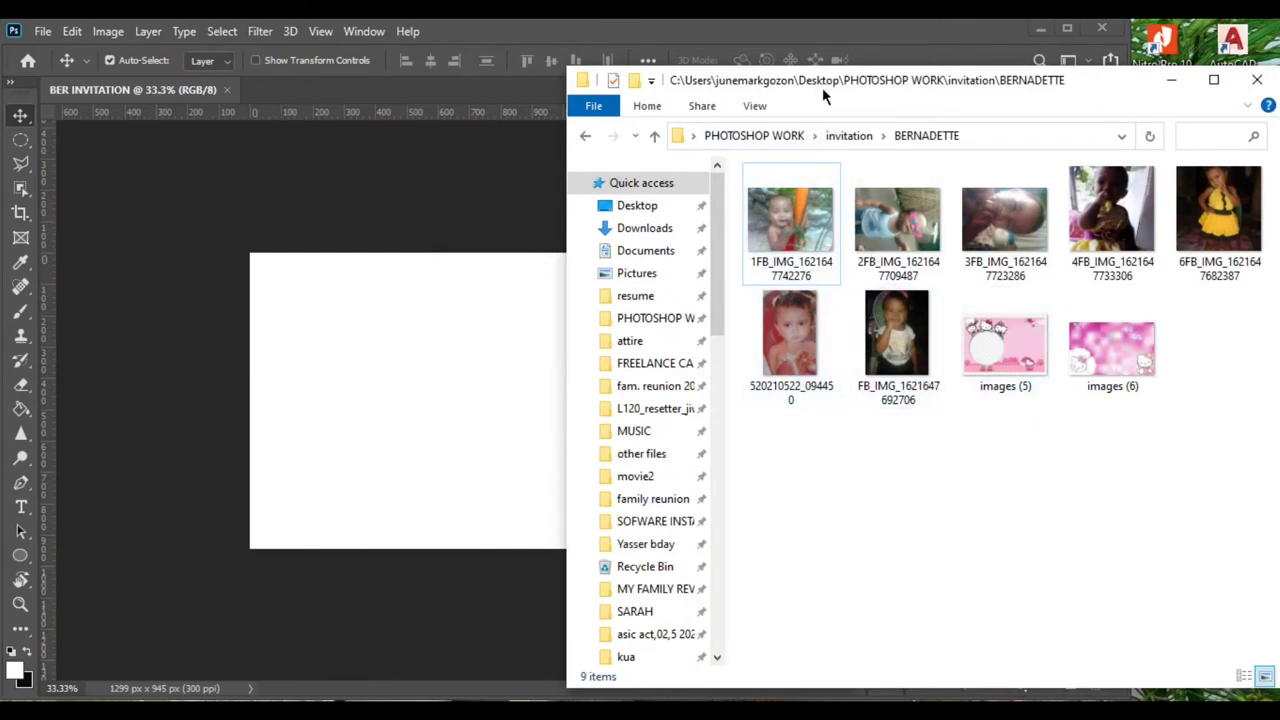
pyautogui.moveTo(897, 335)
pyautogui.mouseDown()
pyautogui.moveTo(560, 240)
pyautogui.moveTo(313, 104)
pyautogui.mouseUp()
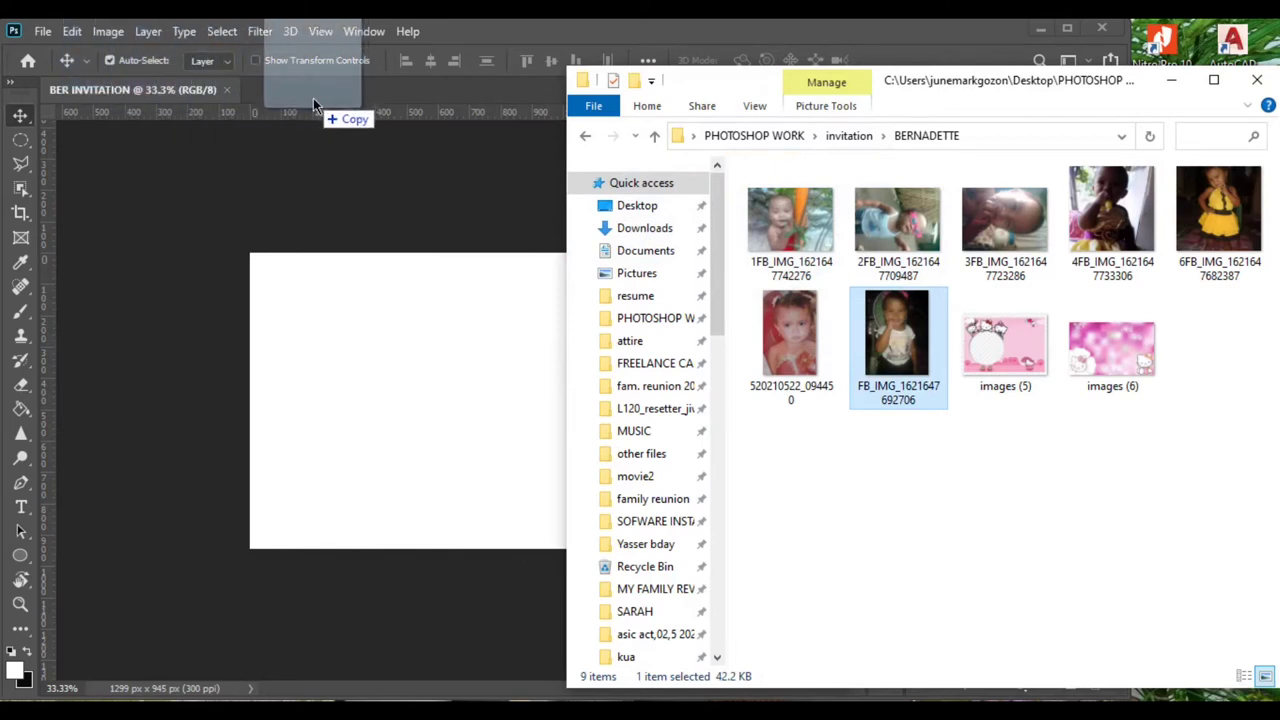
pyautogui.moveTo(313, 99); pyautogui.dragTo(322, 97)
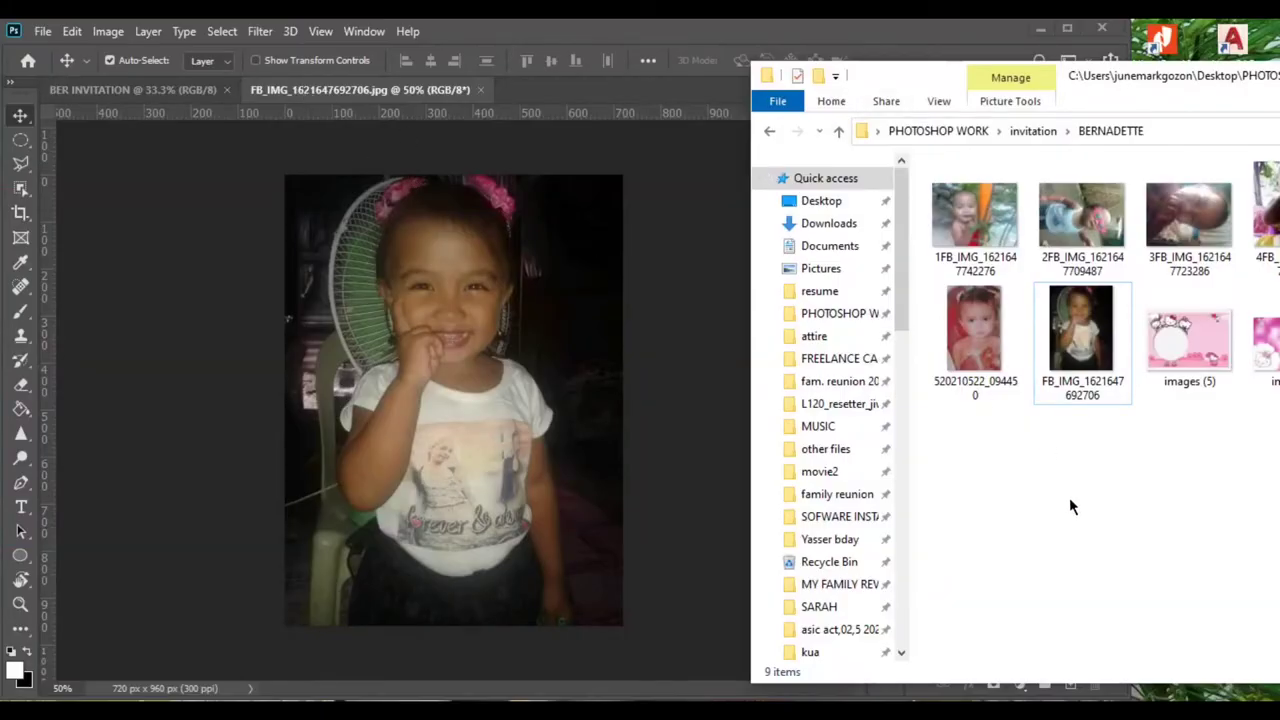
# Open images (5).jpeg as a document, minimize Explorer, and maximize Photoshop.
pyautogui.moveTo(1188, 345)
pyautogui.mouseDown()
pyautogui.moveTo(565, 96)
pyautogui.moveTo(565, 180)
pyautogui.moveTo(600, 105)
pyautogui.mouseUp()
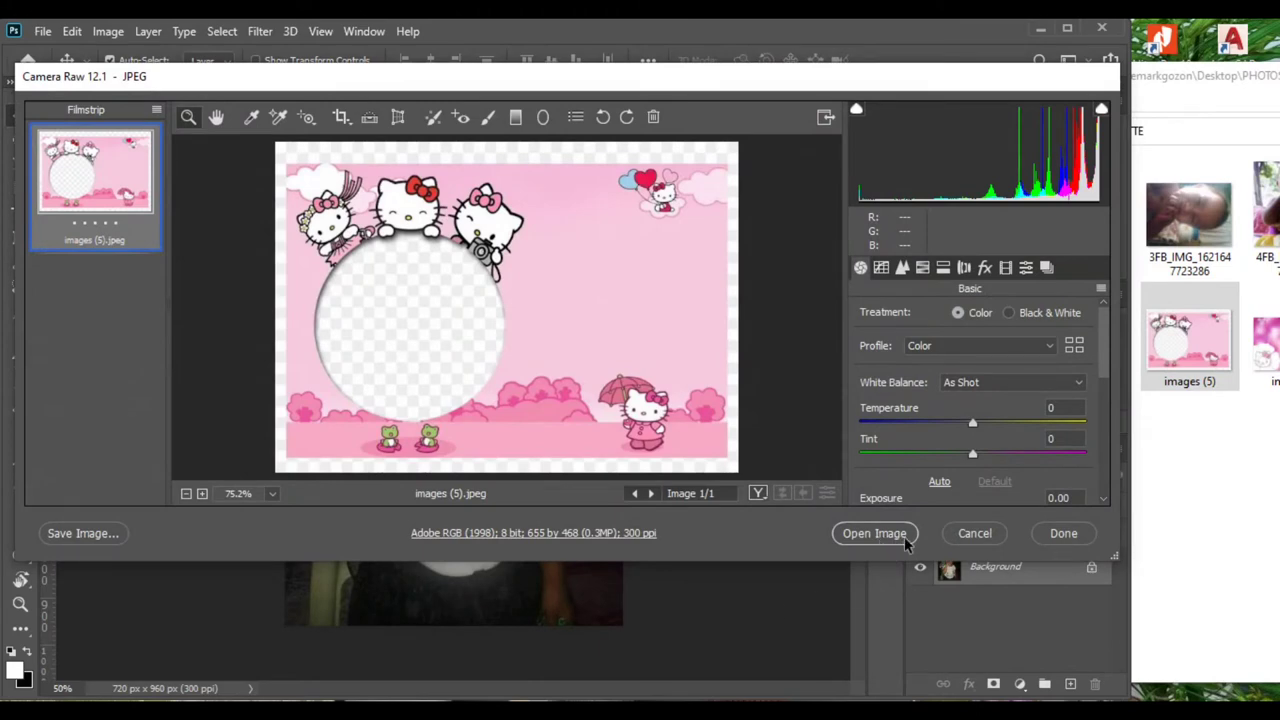
pyautogui.click(868, 532)
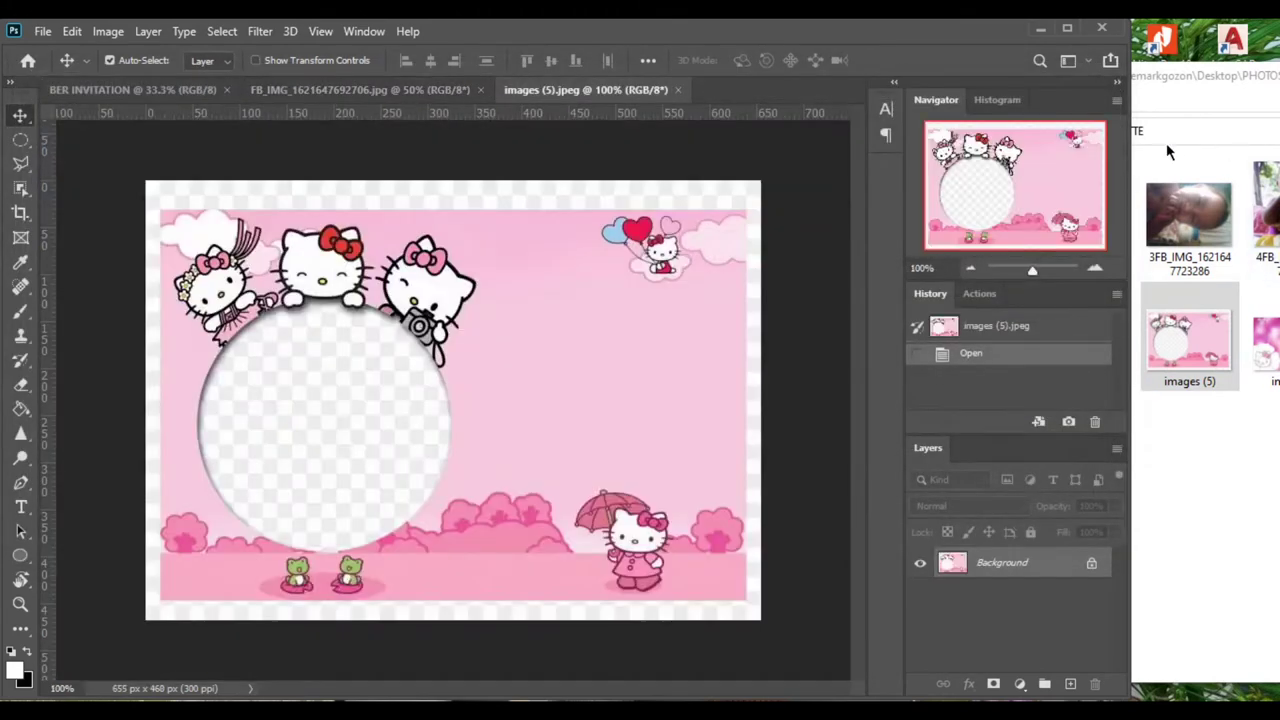
pyautogui.moveTo(1194, 85)
pyautogui.mouseDown()
pyautogui.moveTo(1186, 45)
pyautogui.moveTo(757, 94)
pyautogui.mouseUp()
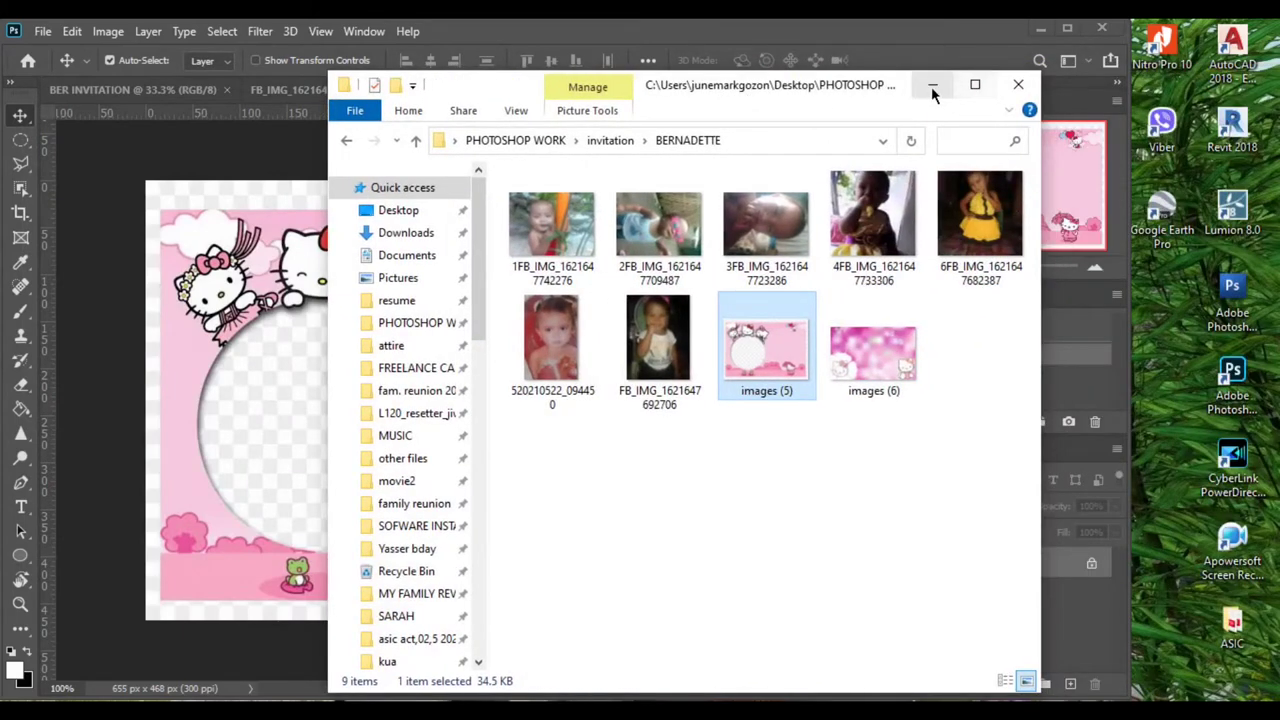
pyautogui.click(922, 86)
pyautogui.click(1067, 28)
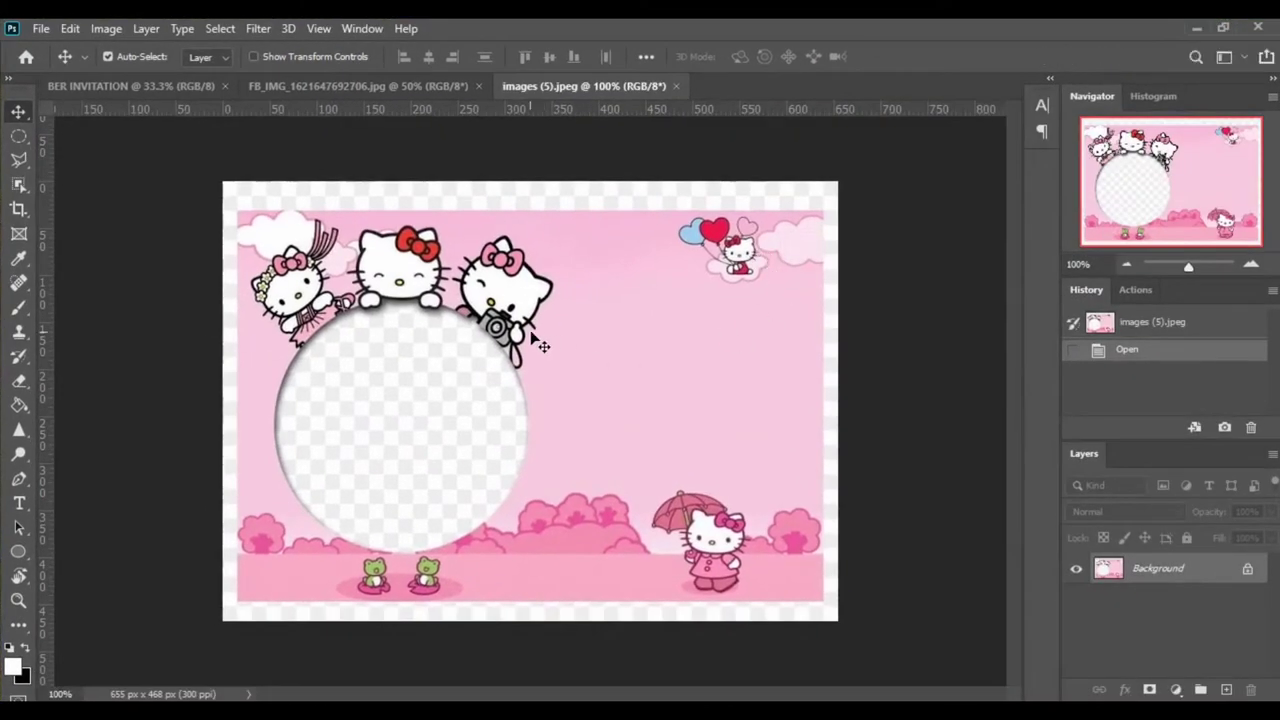
# Unlock the frame's Background into an editable Layer 0.
pyautogui.moveTo(686, 349); pyautogui.dragTo(643, 320)
pyautogui.press('Escape')
pyautogui.click(1248, 572)
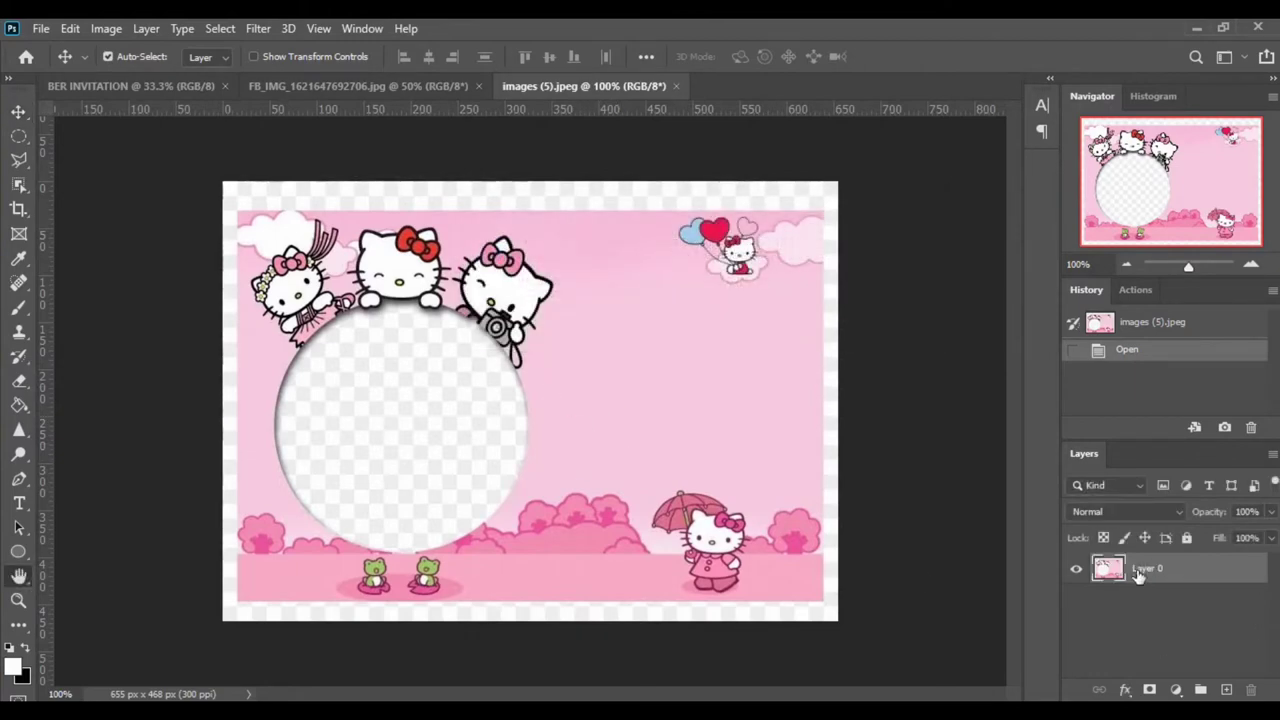
pyautogui.doubleClick(1175, 575)
pyautogui.click(1070, 243)
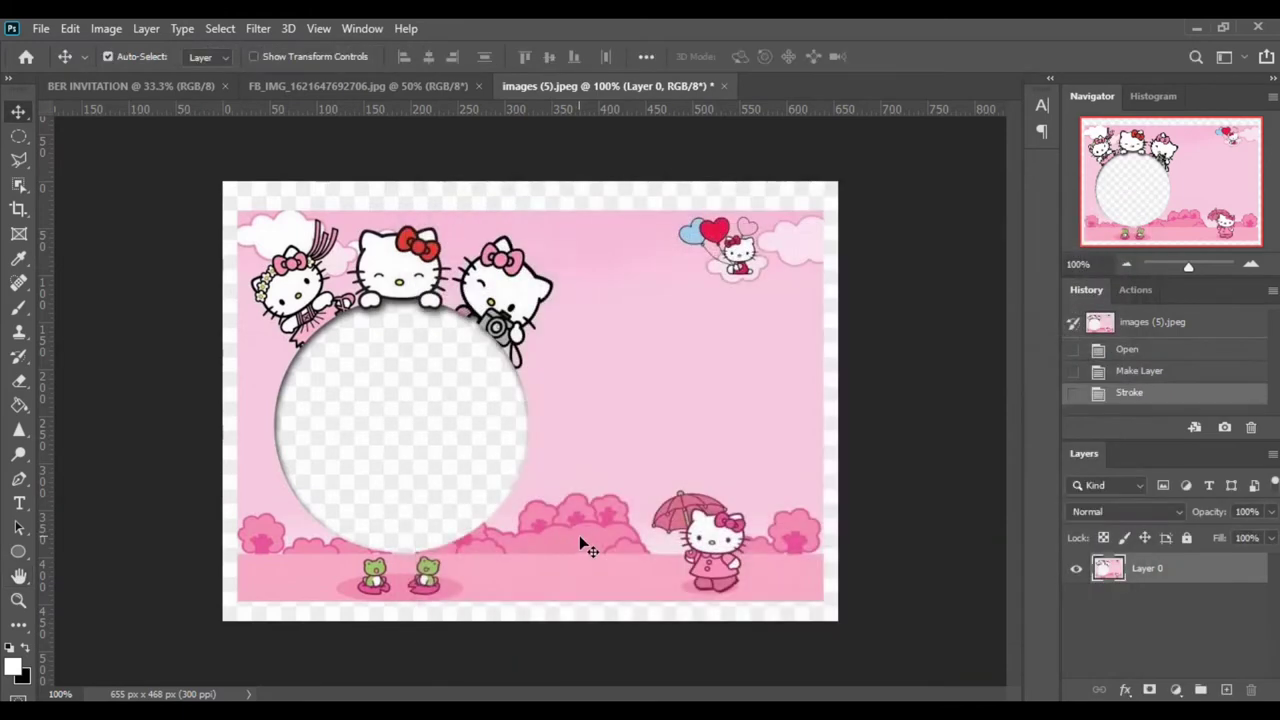
pyautogui.moveTo(578, 362)
pyautogui.mouseDown()
pyautogui.moveTo(444, 371)
pyautogui.moveTo(550, 350)
pyautogui.moveTo(534, 400)
pyautogui.moveTo(594, 354)
pyautogui.moveTo(554, 380)
pyautogui.moveTo(574, 346)
pyautogui.moveTo(572, 362)
pyautogui.mouseUp()
# Set Layer 0 opacity to 80% and choose the Rectangular Marquee tool.
pyautogui.click(20, 161)
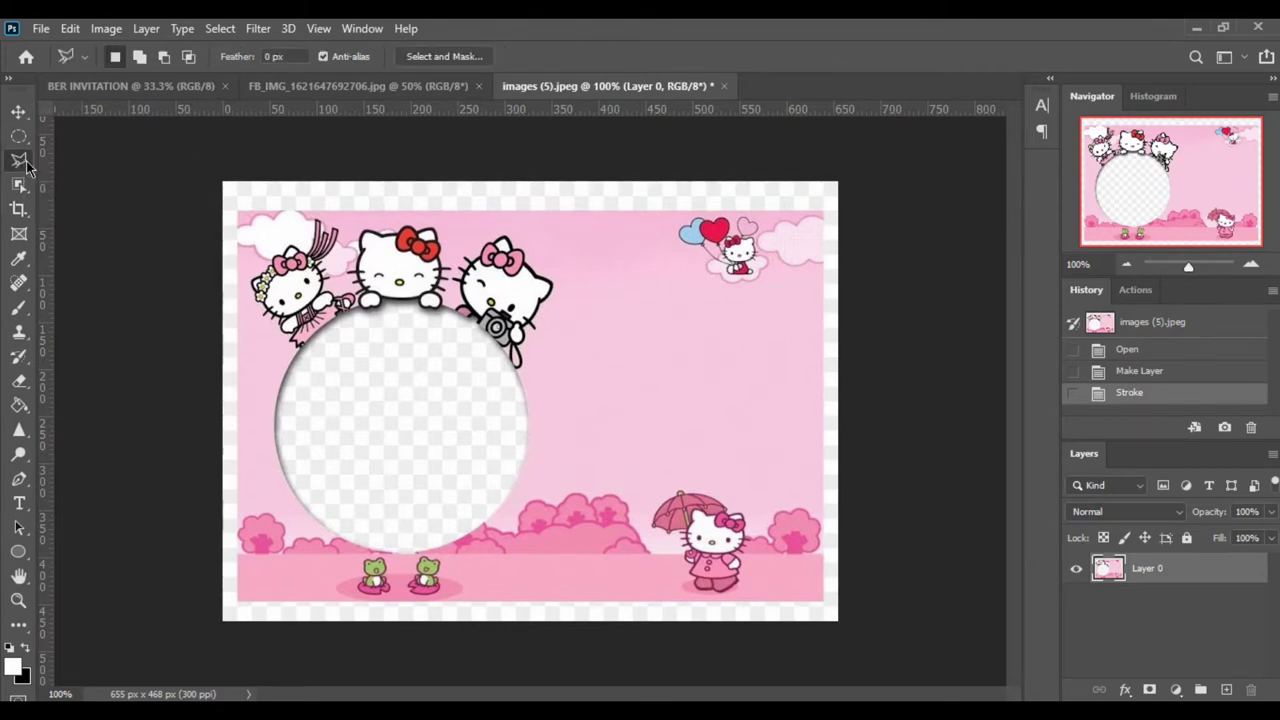
pyautogui.click(25, 140)
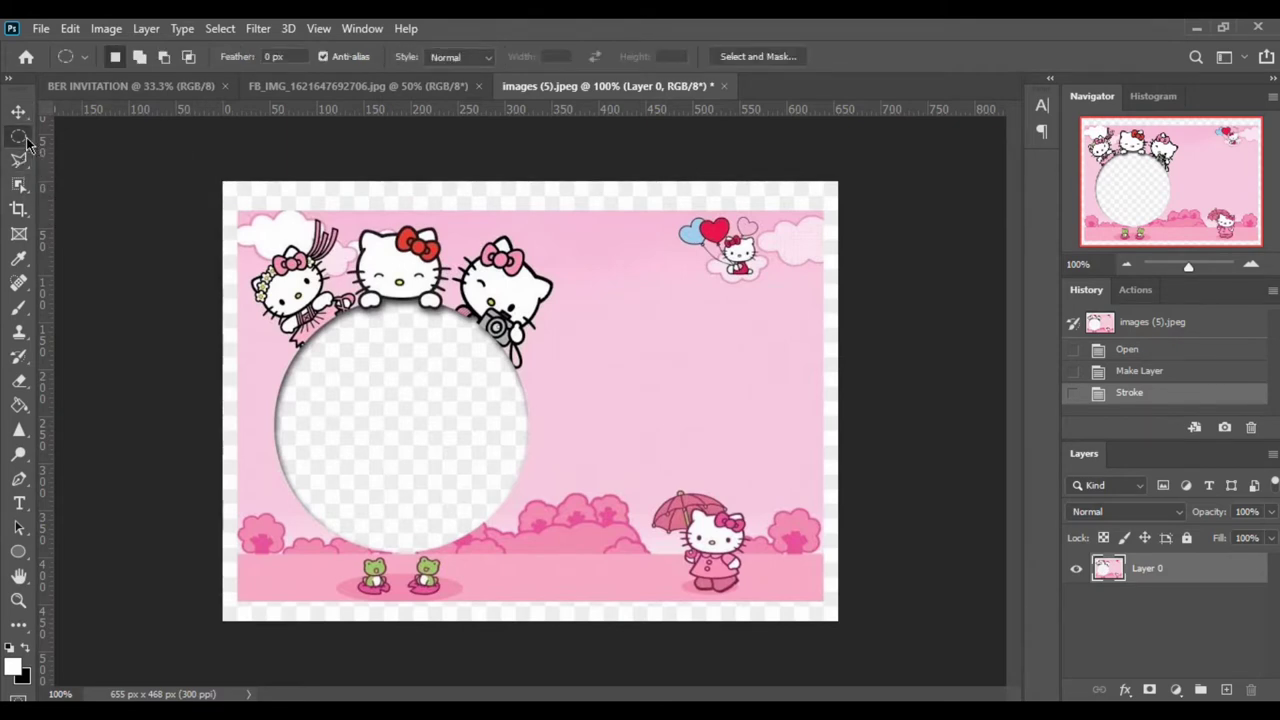
pyautogui.press('8')
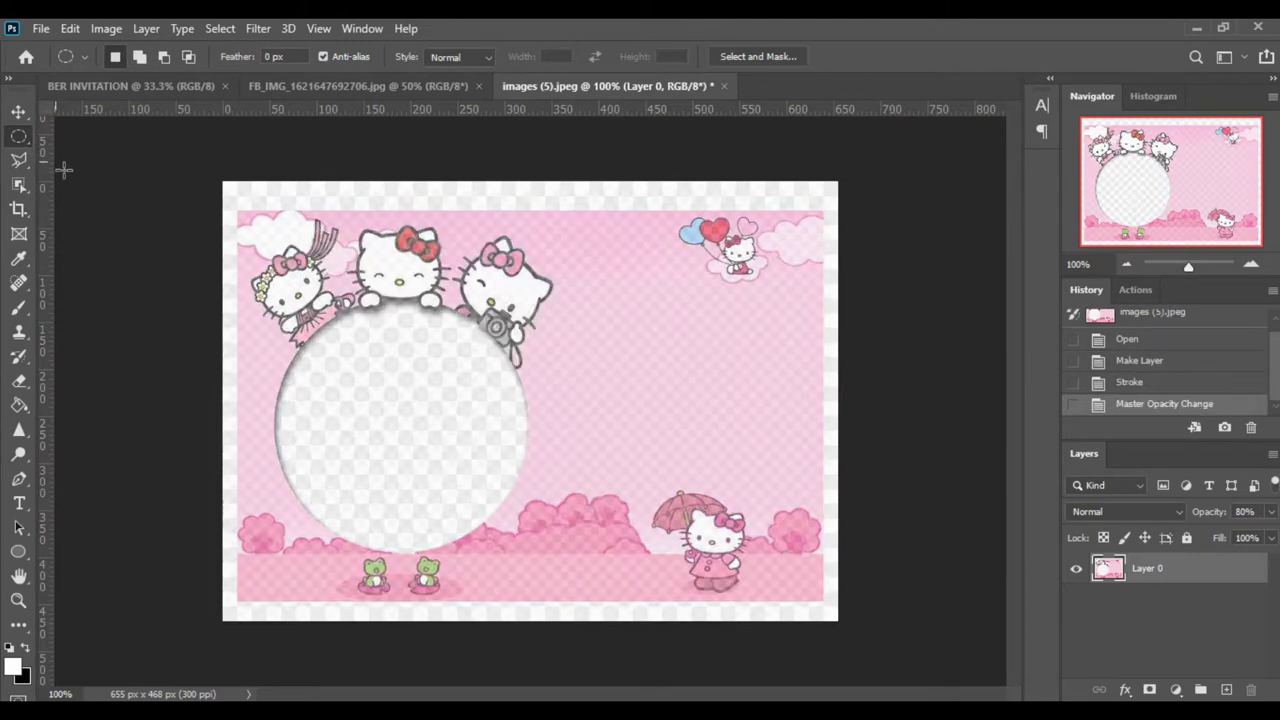
pyautogui.rightClick(18, 140)
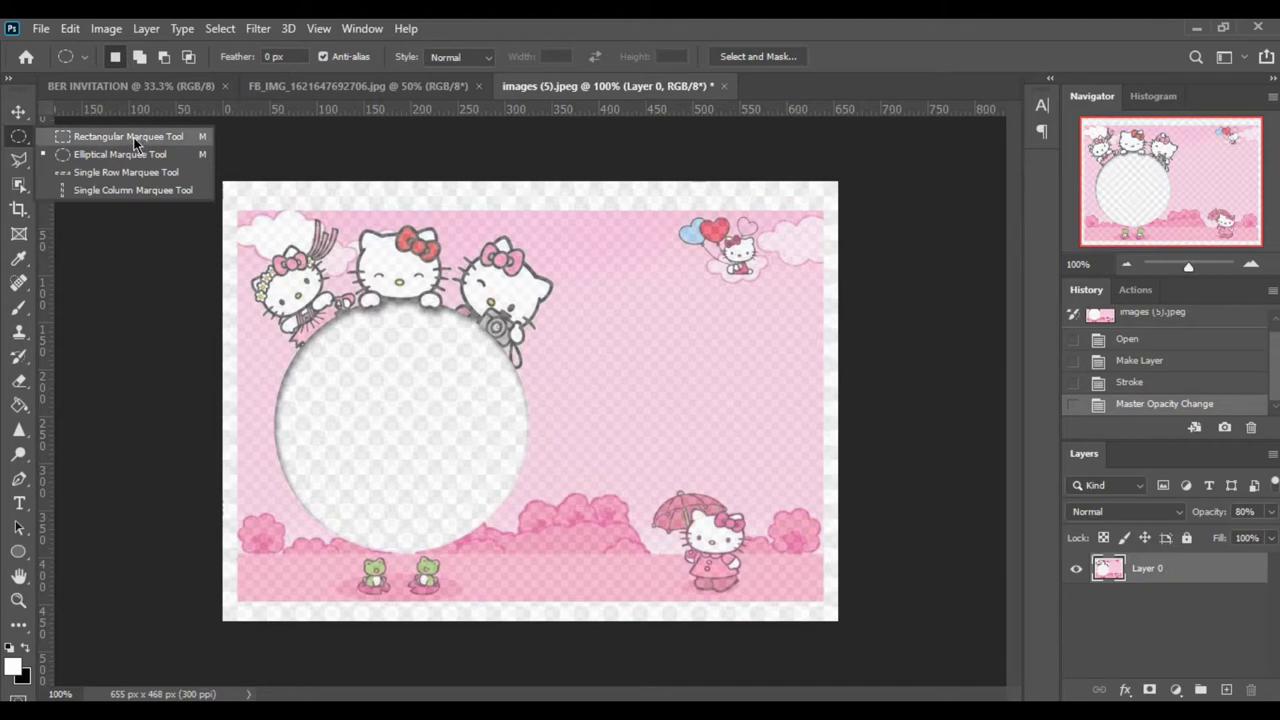
pyautogui.click(18, 161)
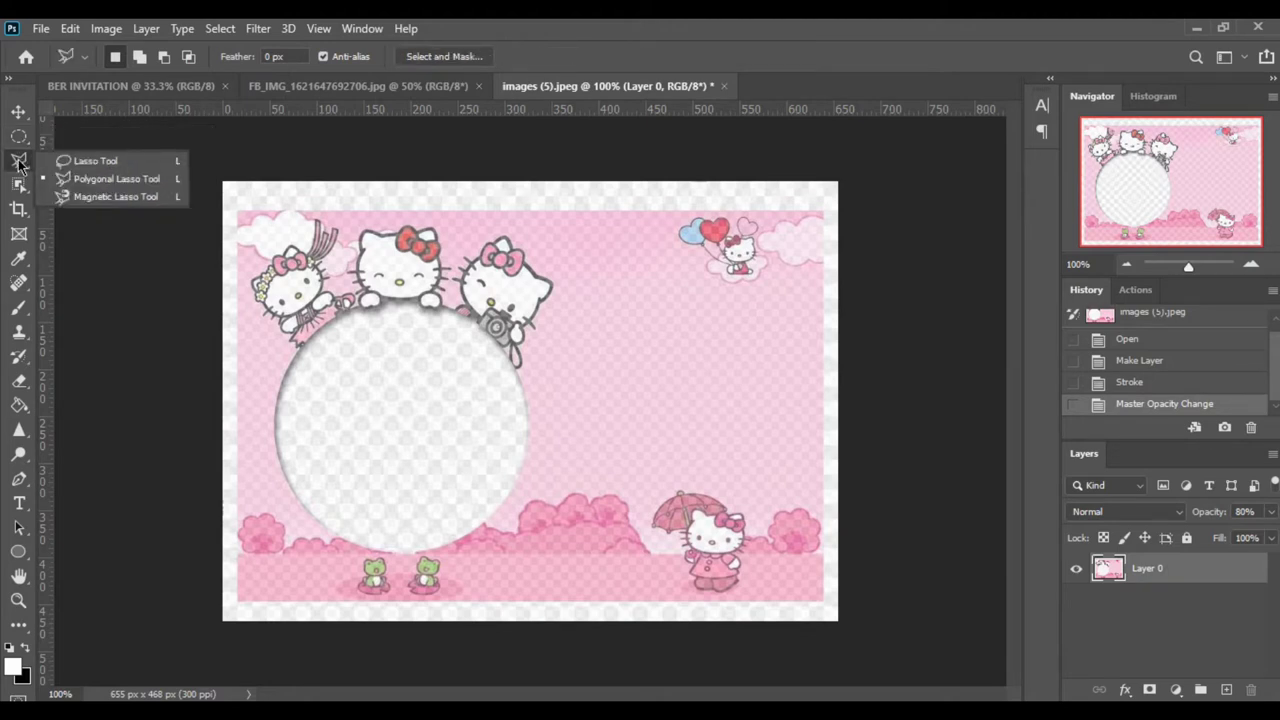
pyautogui.click(18, 136)
pyautogui.rightClick(23, 146)
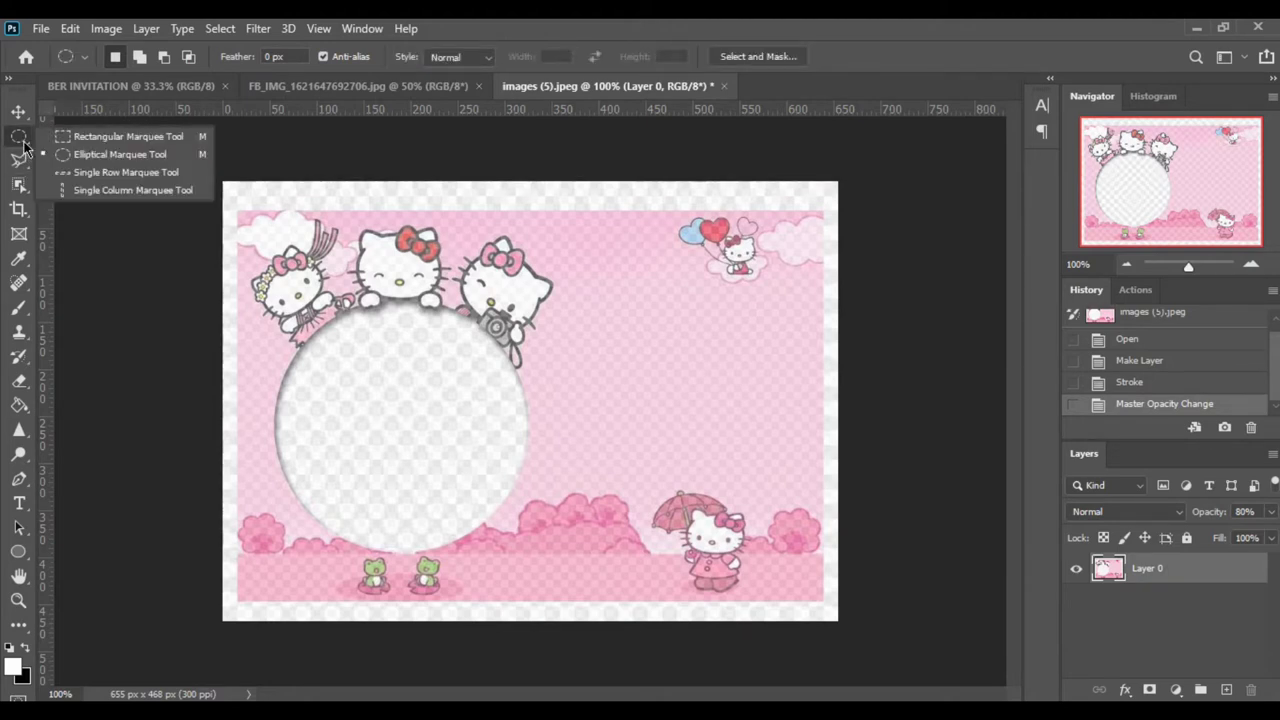
pyautogui.click(110, 136)
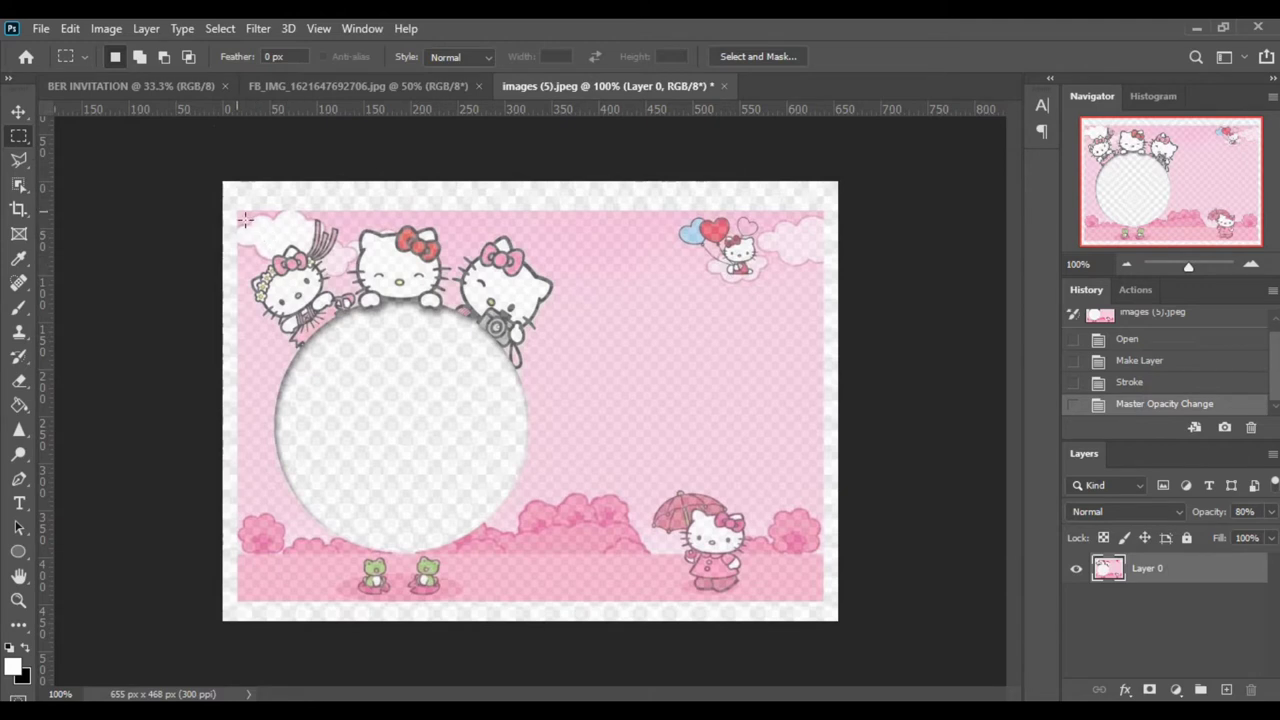
# Select the pink area inside the frame's white border with a rectangular marquee.
pyautogui.moveTo(238, 212)
pyautogui.mouseDown()
pyautogui.moveTo(808, 658)
pyautogui.moveTo(831, 611)
pyautogui.mouseUp()
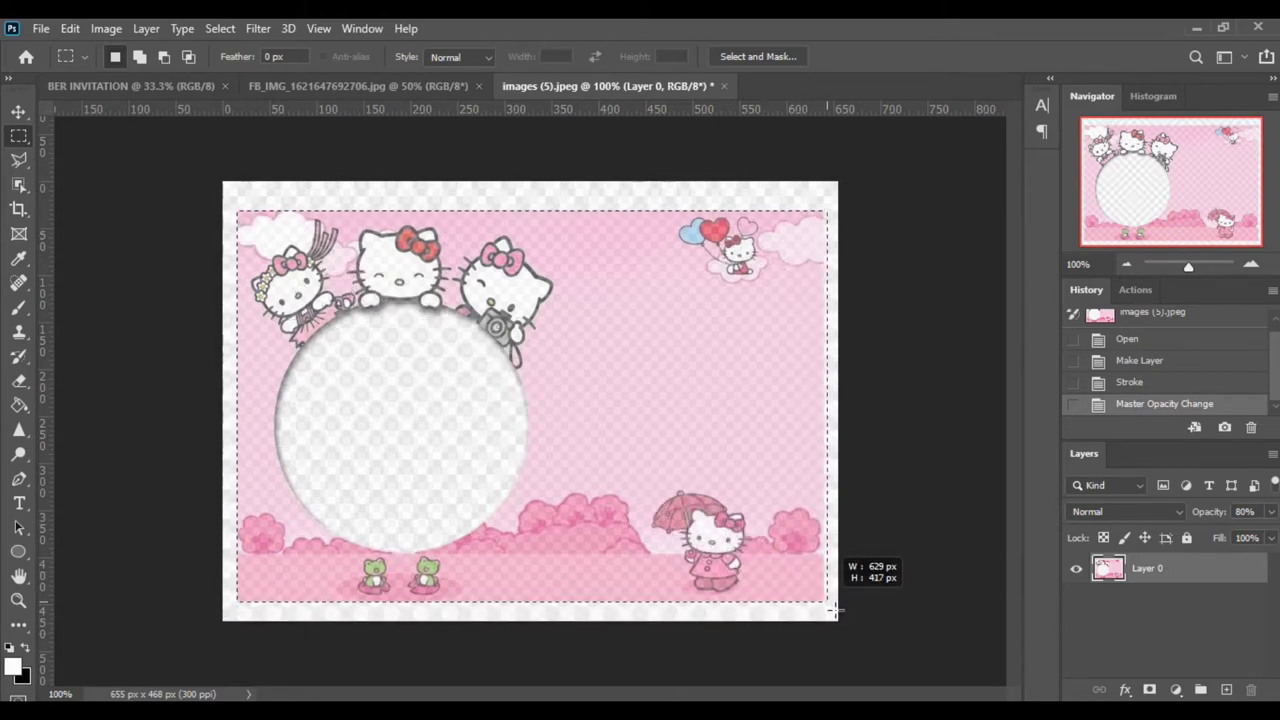
pyautogui.moveTo(831, 611); pyautogui.dragTo(831, 607)
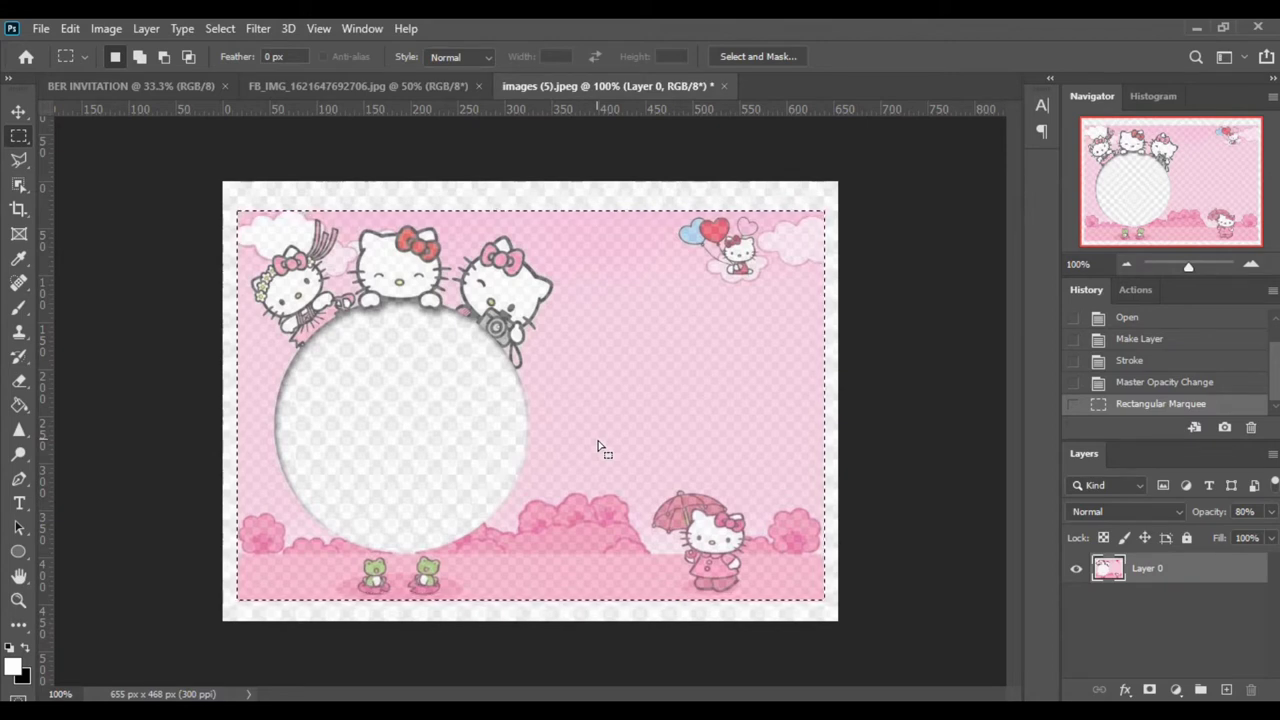
pyautogui.press('Return')
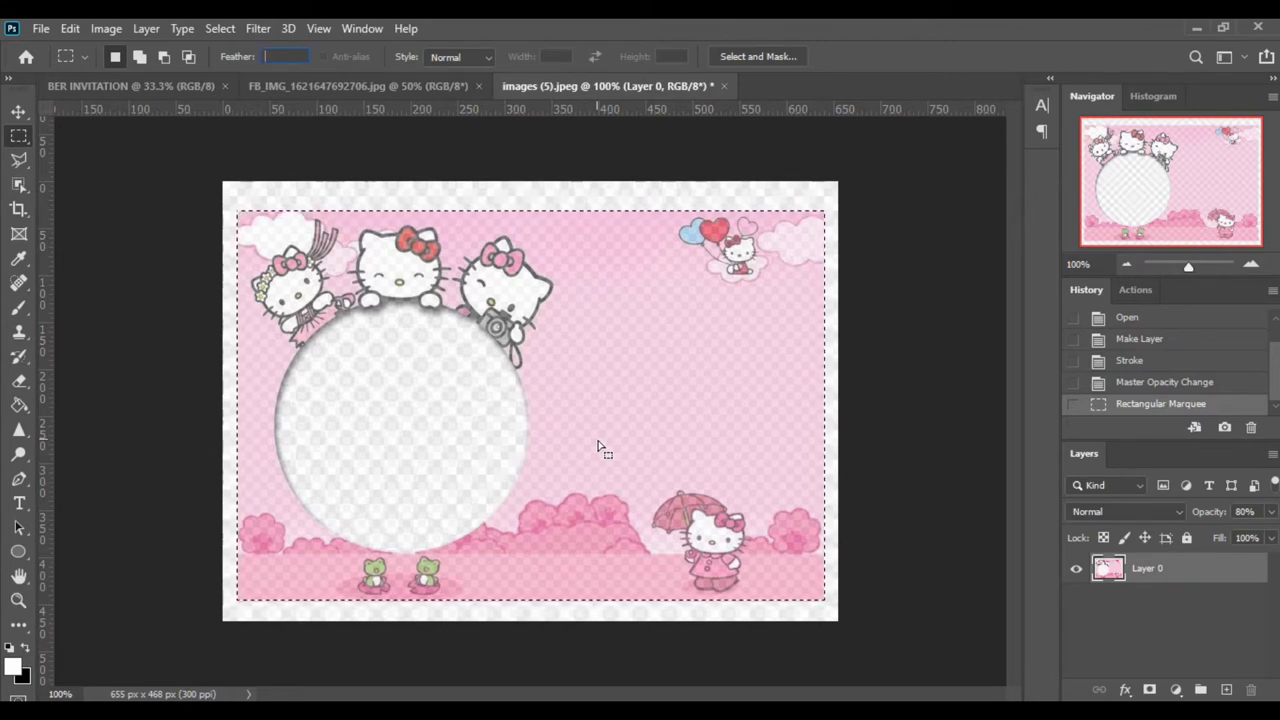
pyautogui.press('Return')
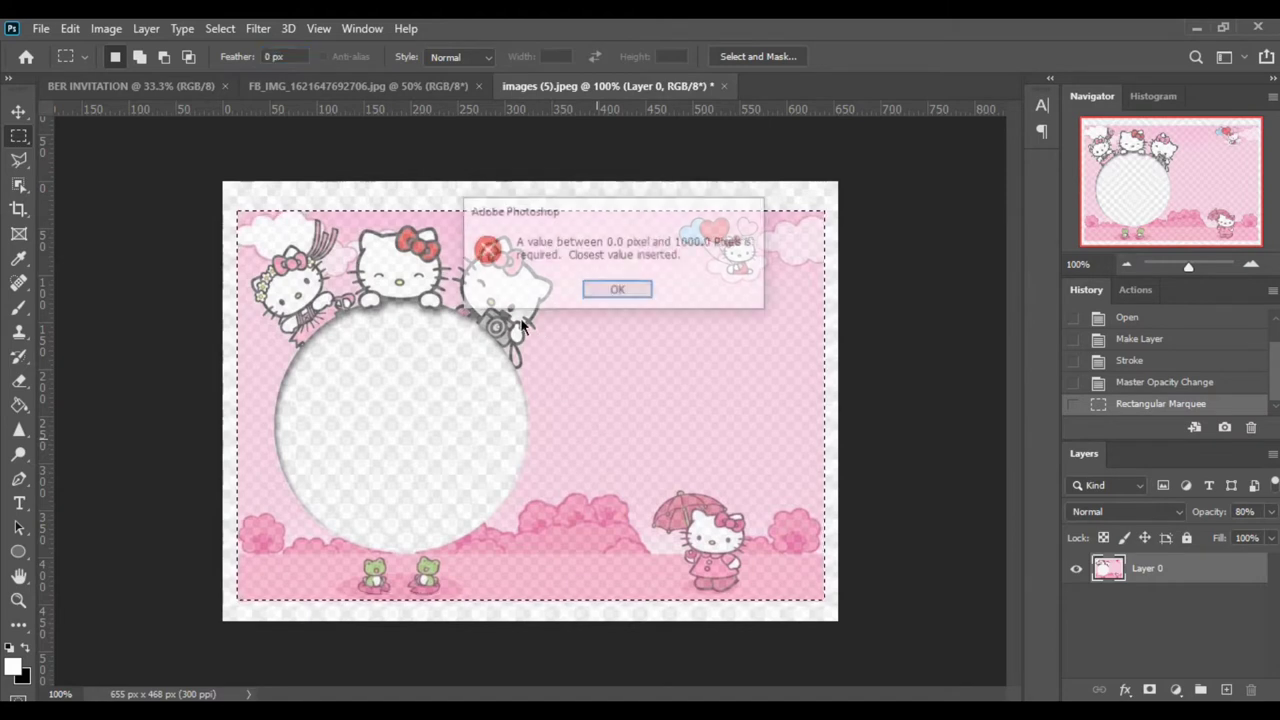
pyautogui.click(598, 288)
pyautogui.click(597, 315)
pyautogui.moveTo(521, 289); pyautogui.dragTo(595, 317)
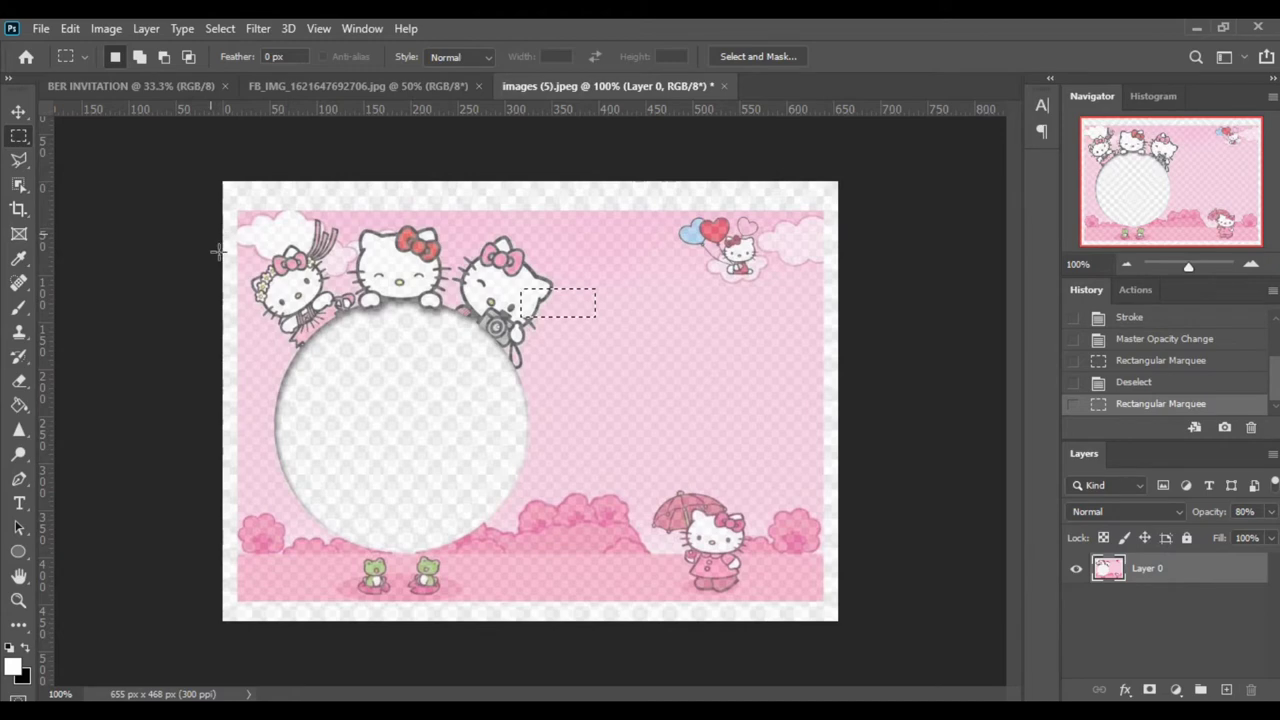
# Undo an accidental move of the frame and drop the stray selection.
pyautogui.click(19, 111)
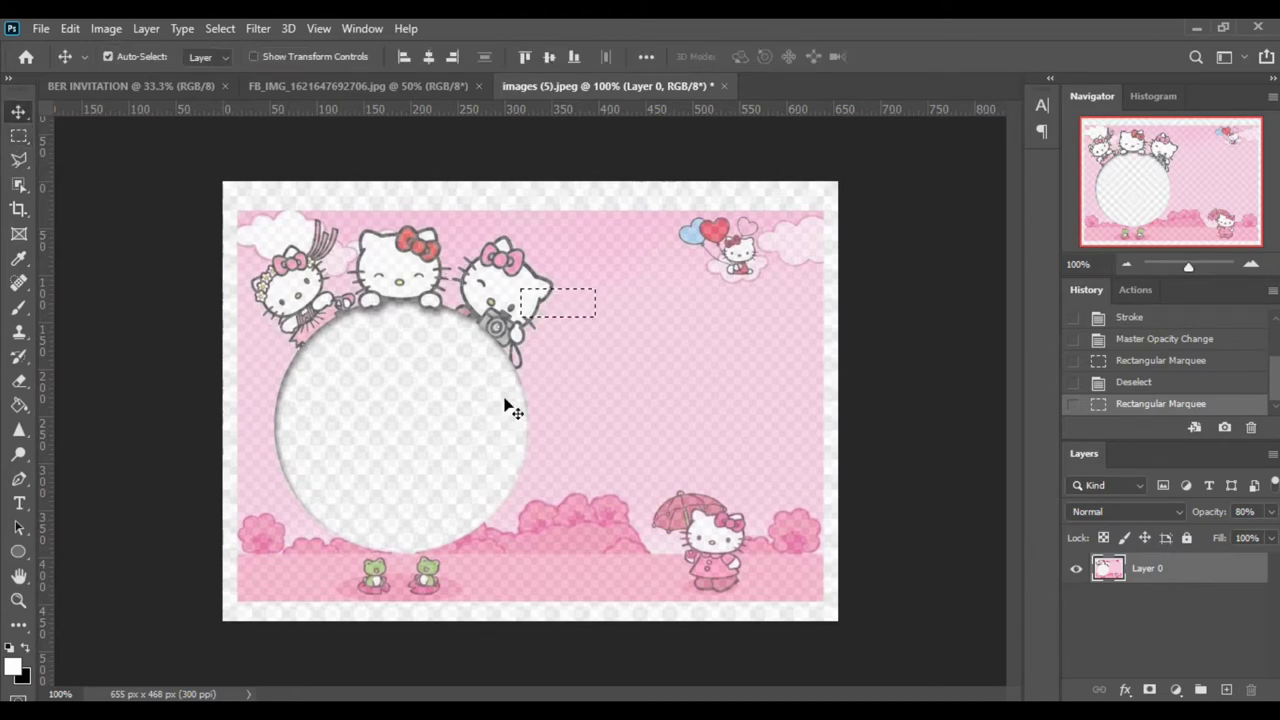
pyautogui.moveTo(608, 406)
pyautogui.mouseDown()
pyautogui.moveTo(600, 363)
pyautogui.moveTo(477, 380)
pyautogui.moveTo(622, 397)
pyautogui.mouseUp()
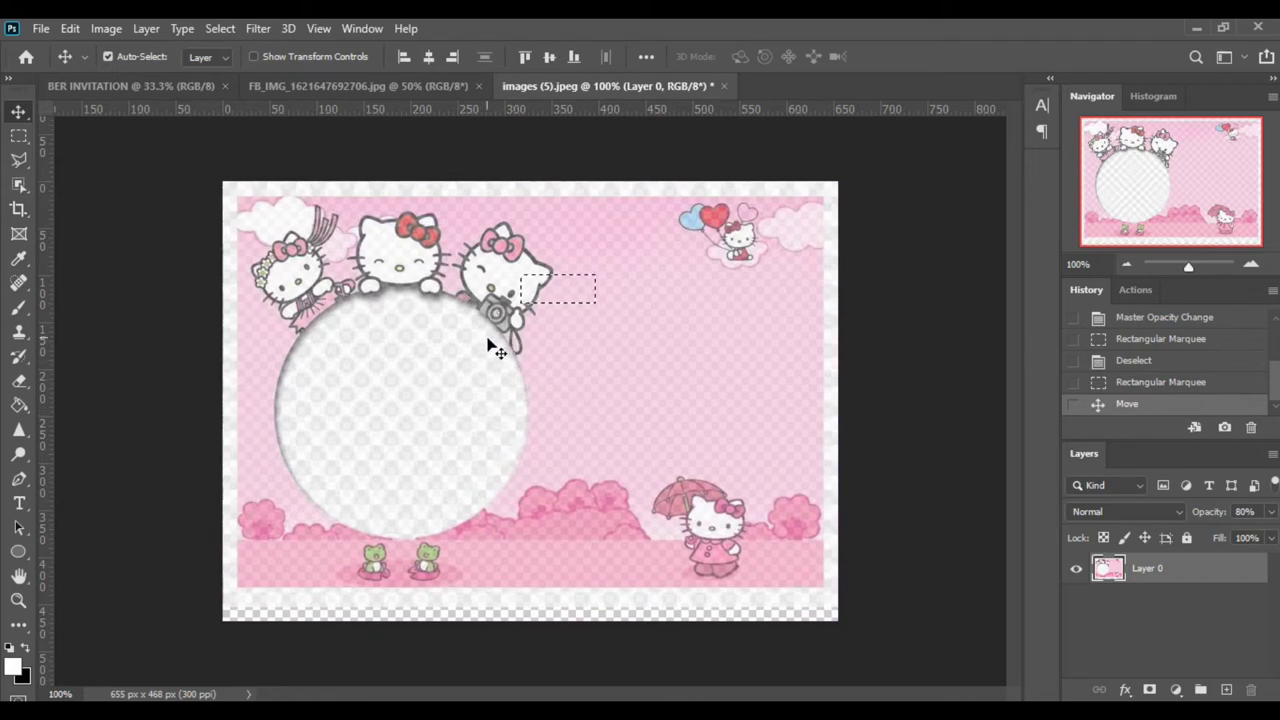
pyautogui.hotkey('ctrl', 'z')
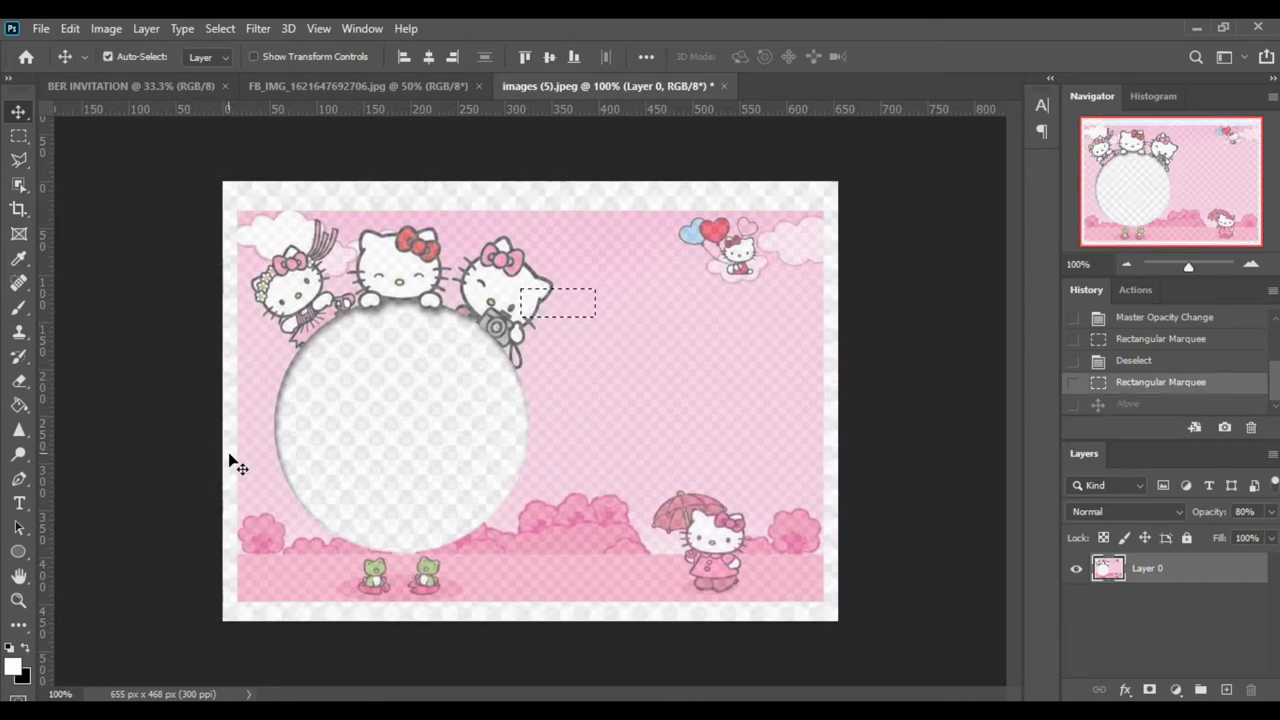
pyautogui.hotkey('ctrl', 'd')
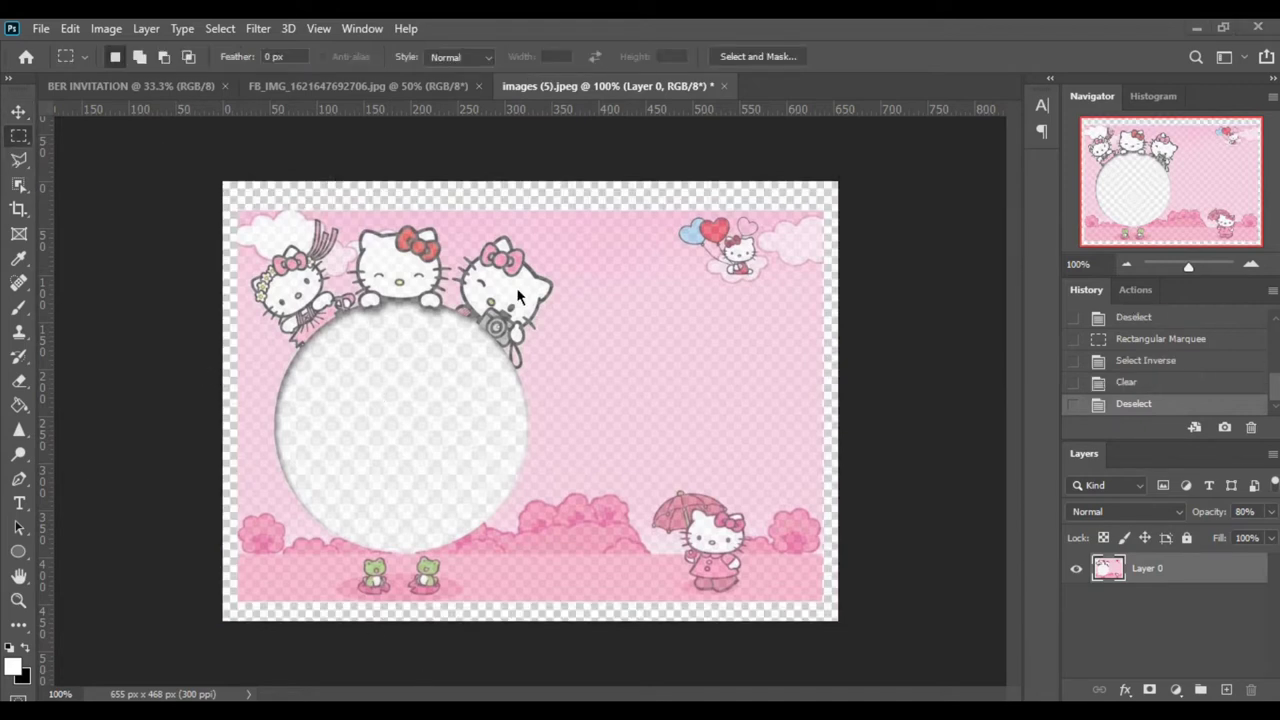
pyautogui.click(19, 111)
# Move the frame flush with the canvas's top-left edge.
pyautogui.moveTo(589, 303)
pyautogui.mouseDown()
pyautogui.moveTo(612, 270)
pyautogui.moveTo(620, 305)
pyautogui.mouseUp()
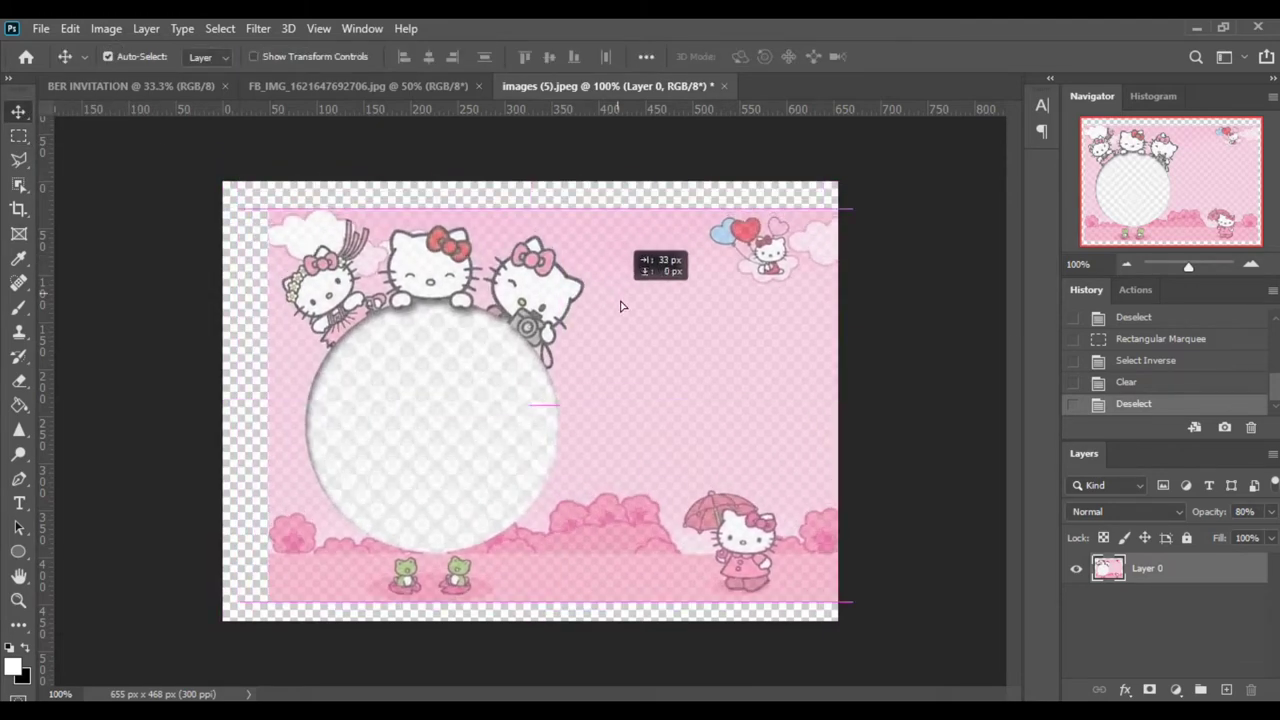
pyautogui.moveTo(620, 305); pyautogui.dragTo(574, 292)
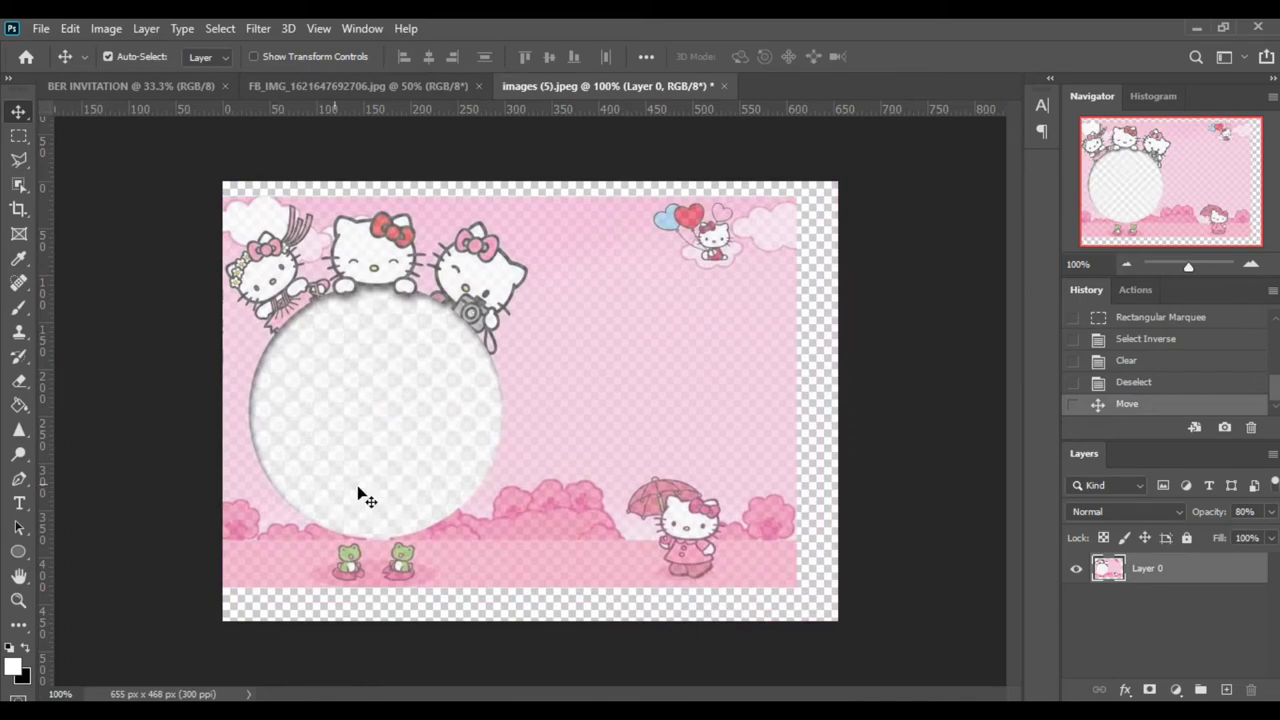
pyautogui.moveTo(518, 262); pyautogui.dragTo(543, 250)
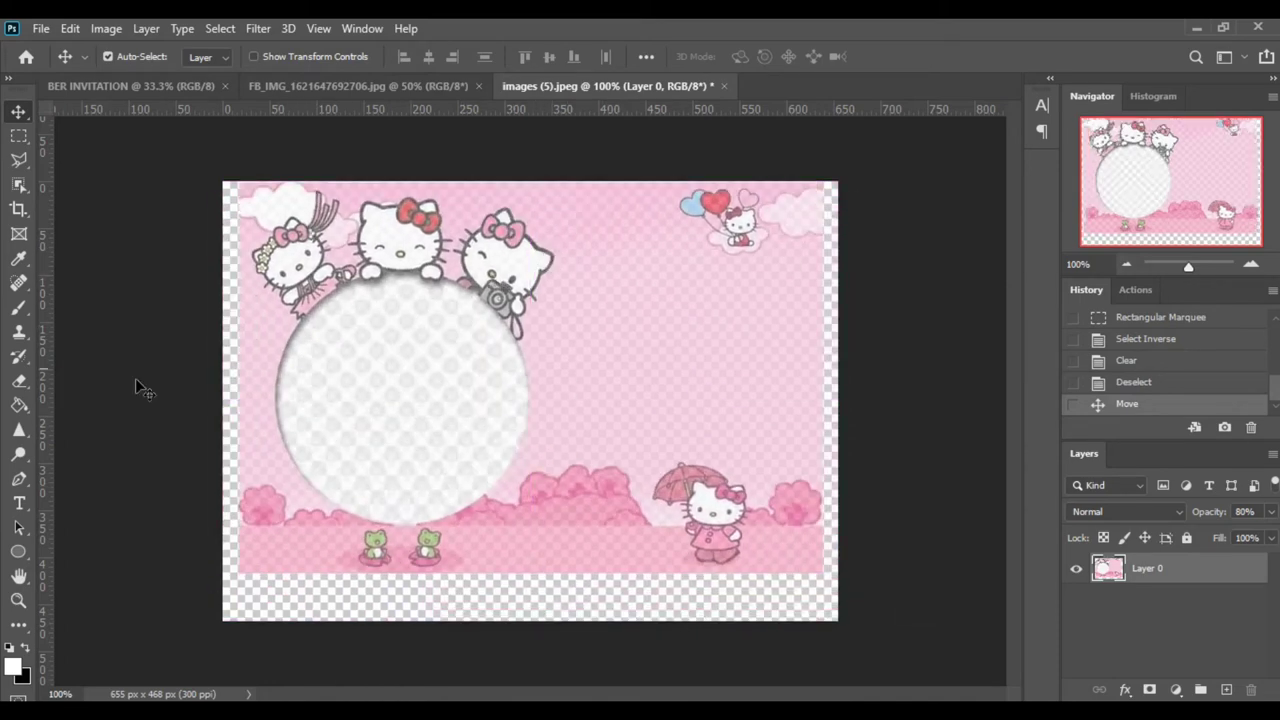
# Select an ellipse over the circle beneath the kitties, delete it, and deselect.
pyautogui.click(20, 135)
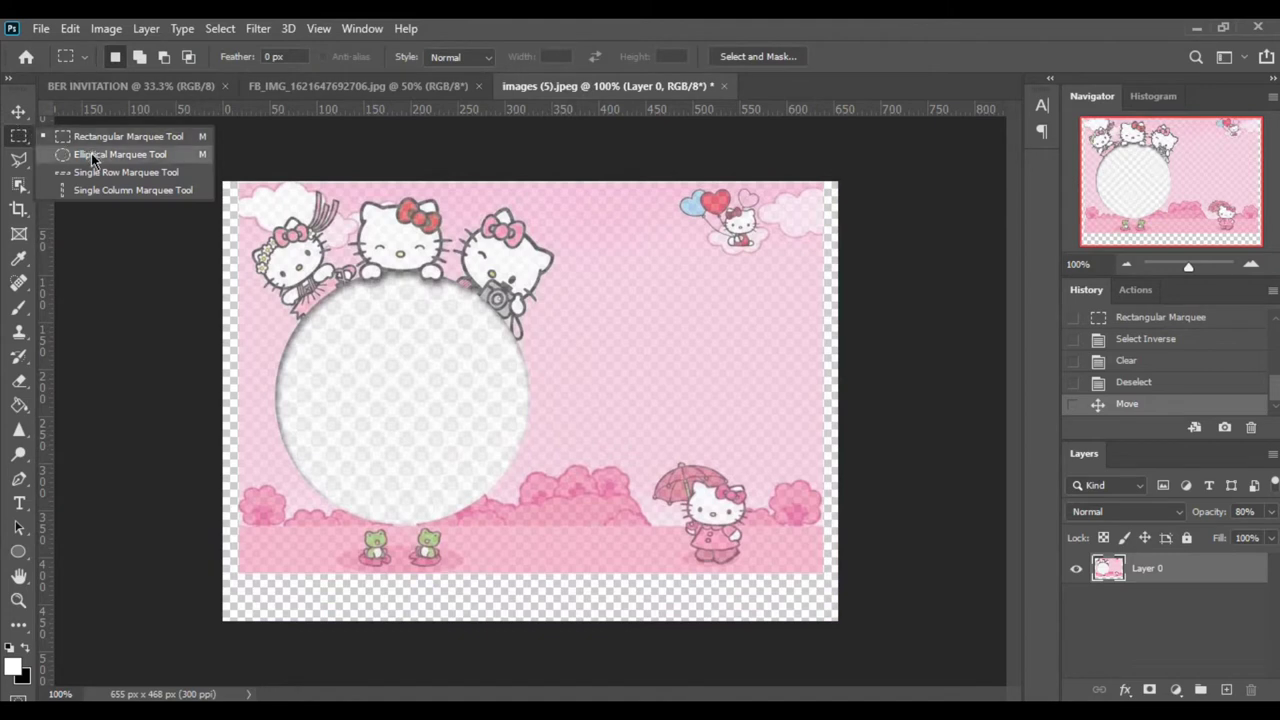
pyautogui.click(91, 155)
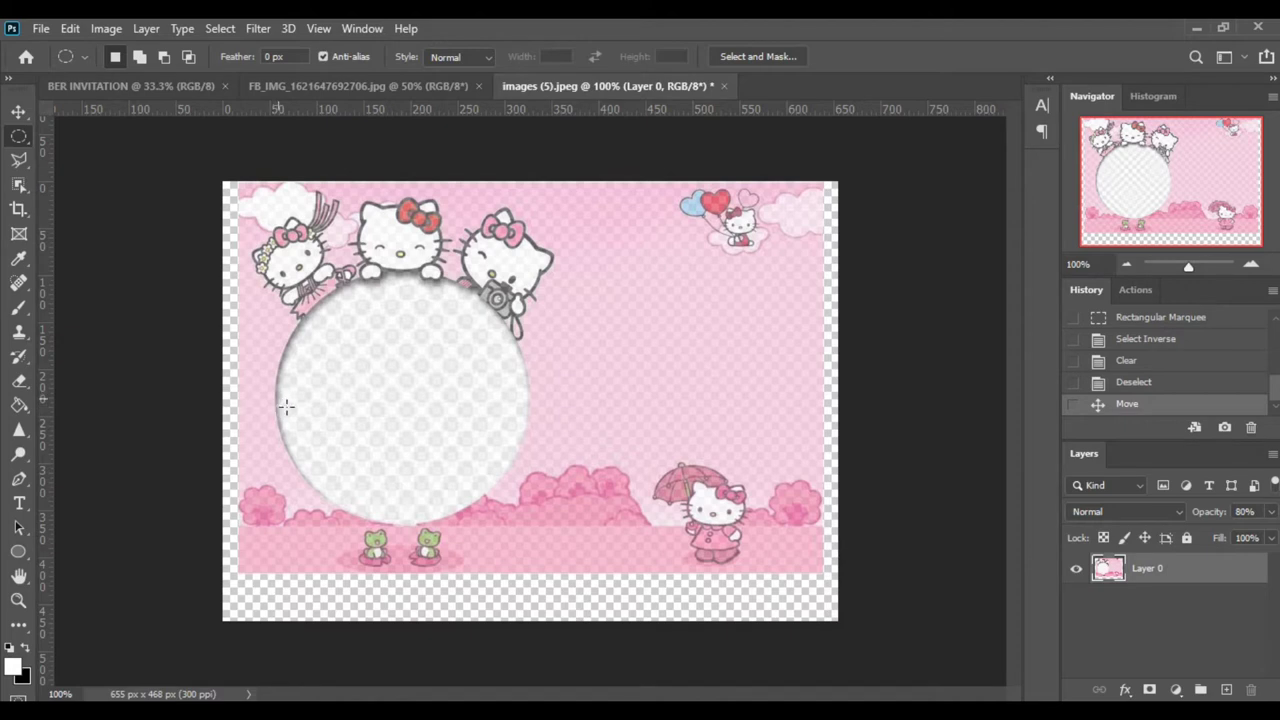
pyautogui.moveTo(285, 404); pyautogui.dragTo(534, 404)
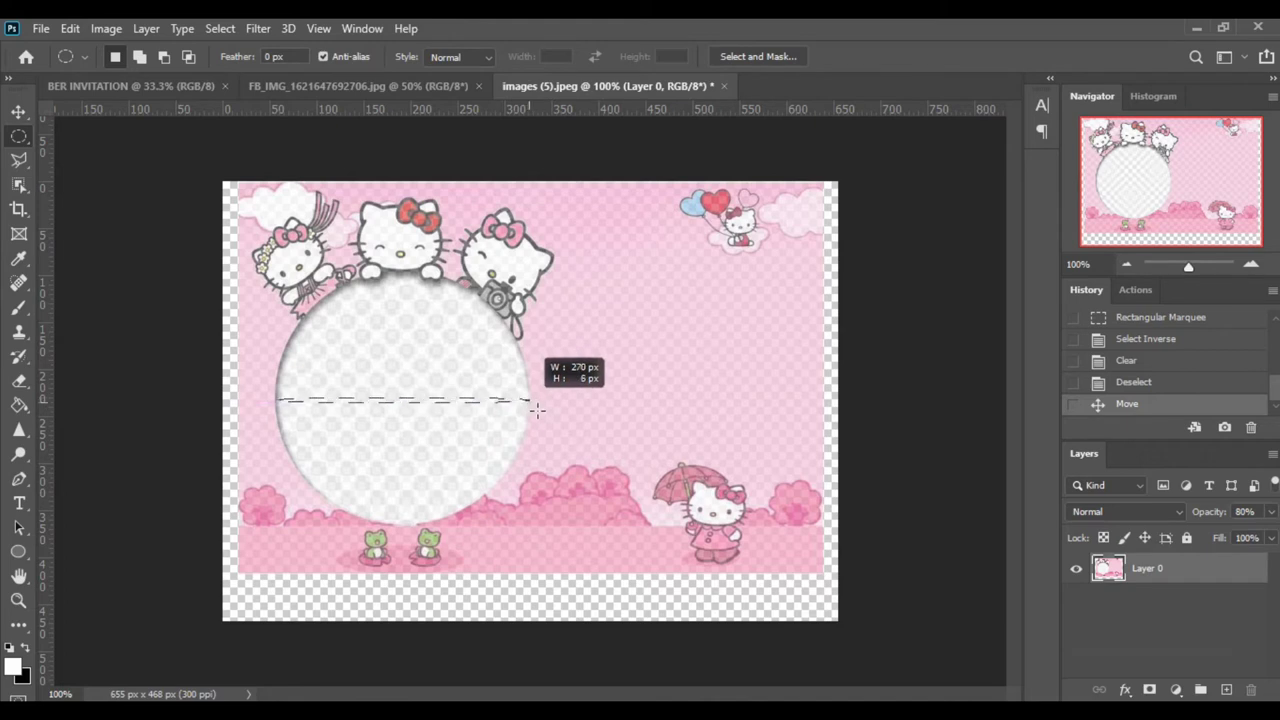
pyautogui.moveTo(534, 404)
pyautogui.mouseDown()
pyautogui.moveTo(513, 296)
pyautogui.moveTo(519, 651)
pyautogui.moveTo(657, 164)
pyautogui.moveTo(545, 105)
pyautogui.moveTo(539, 172)
pyautogui.moveTo(537, 160)
pyautogui.mouseUp()
pyautogui.press('Left')
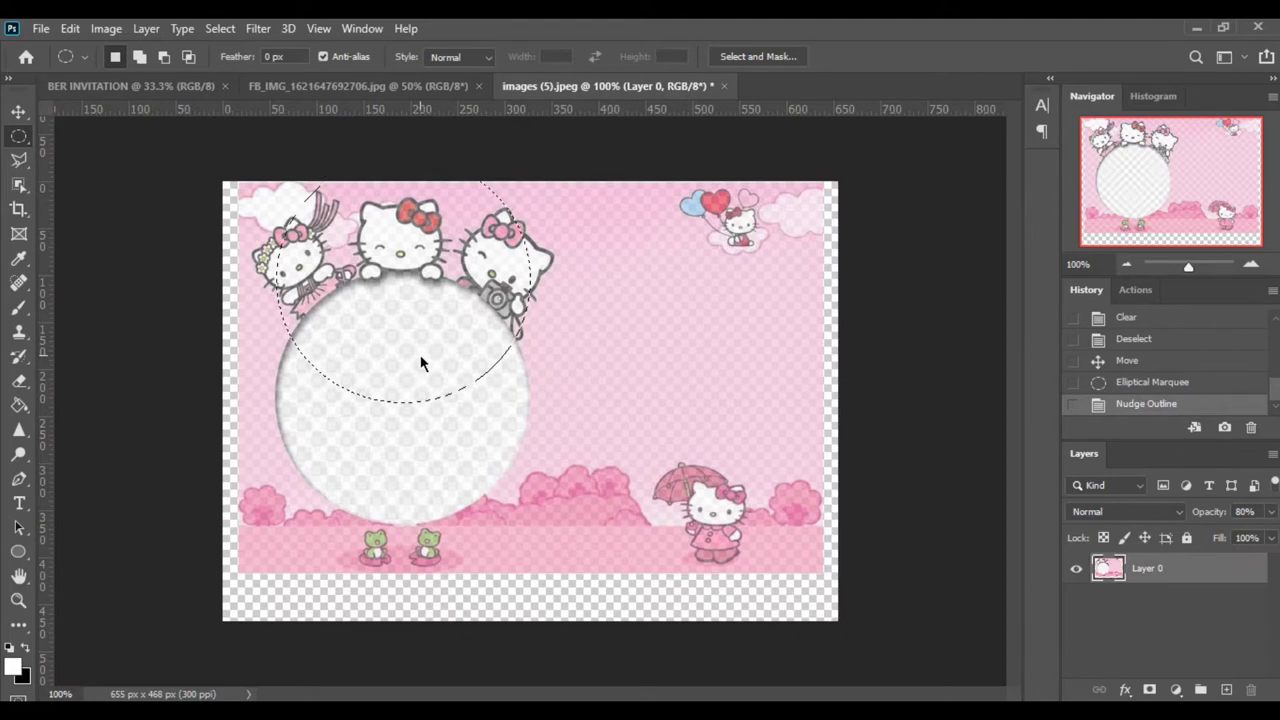
pyautogui.hotkey('shift', 'Down')
pyautogui.hotkey('shift', 'Down')
pyautogui.hotkey('shift', 'Down')
pyautogui.hotkey('shift', 'Down')
pyautogui.hotkey('shift', 'Down')
pyautogui.hotkey('shift', 'Down')
pyautogui.hotkey('shift', 'Down')
pyautogui.hotkey('shift', 'Down')
pyautogui.hotkey('shift', 'Down')
pyautogui.hotkey('shift', 'Down')
pyautogui.hotkey('shift', 'Down')
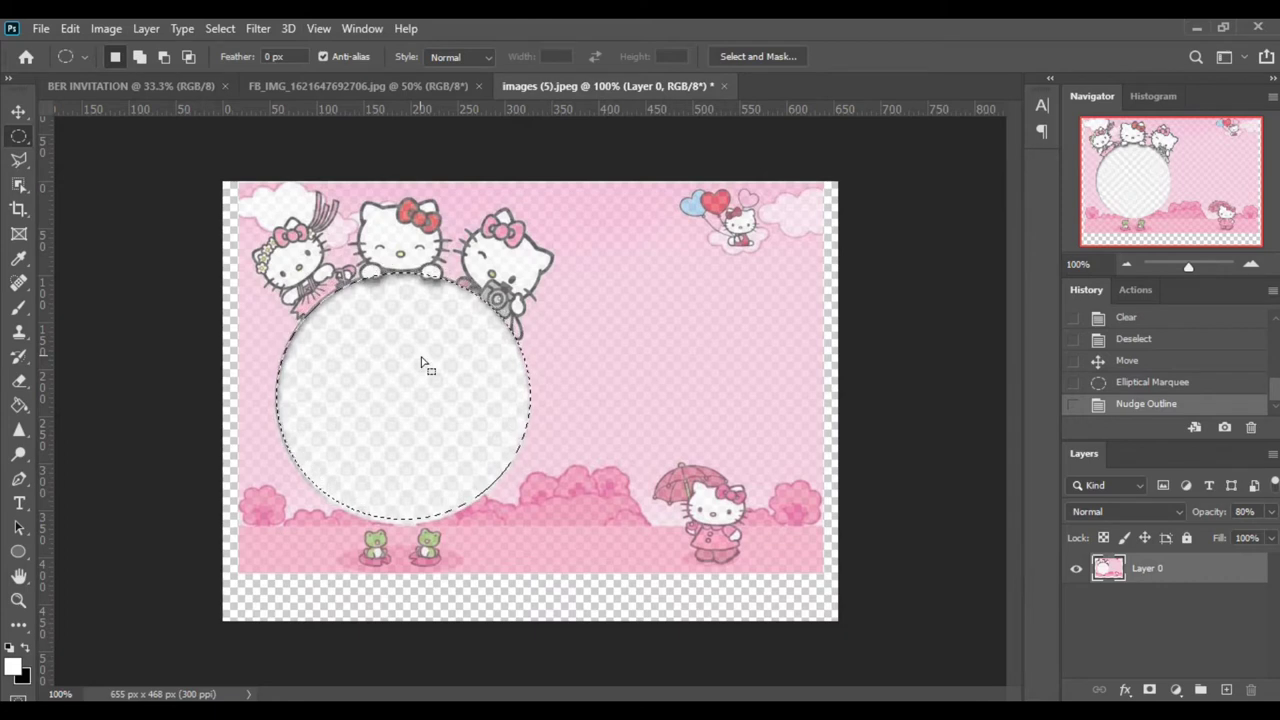
pyautogui.press('Down')
pyautogui.press('Down')
pyautogui.press('Down')
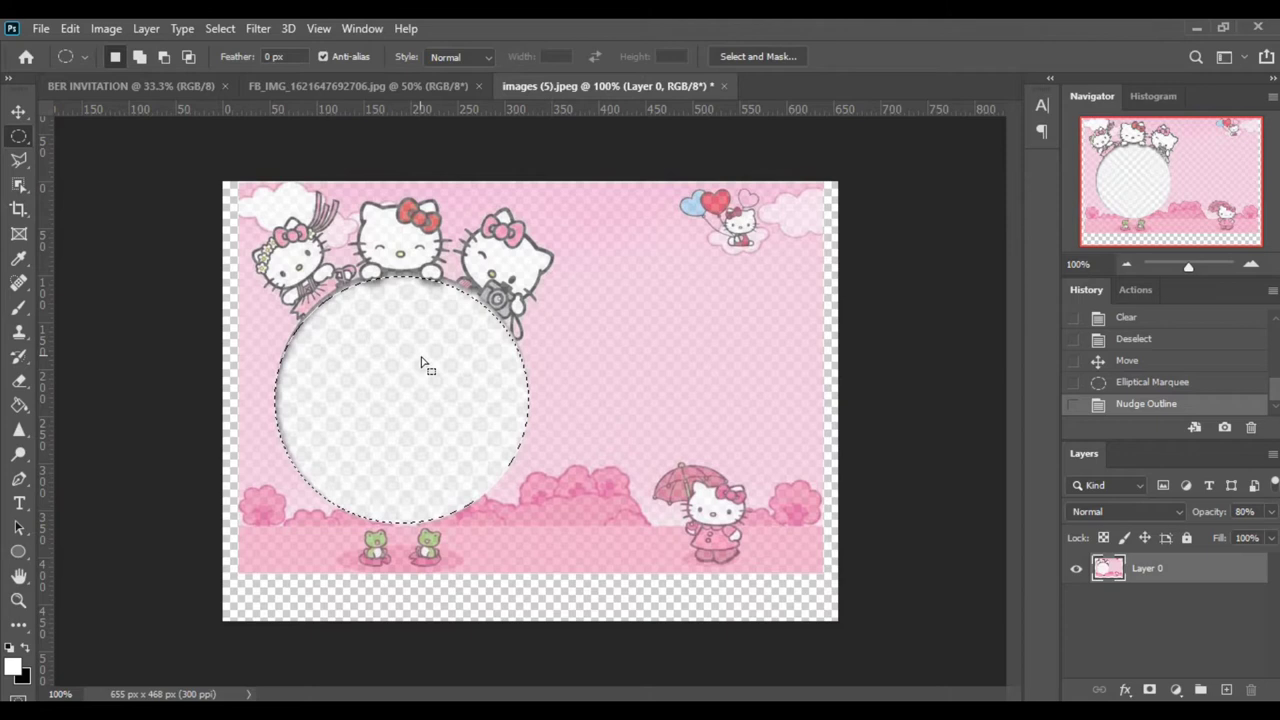
pyautogui.press('Delete')
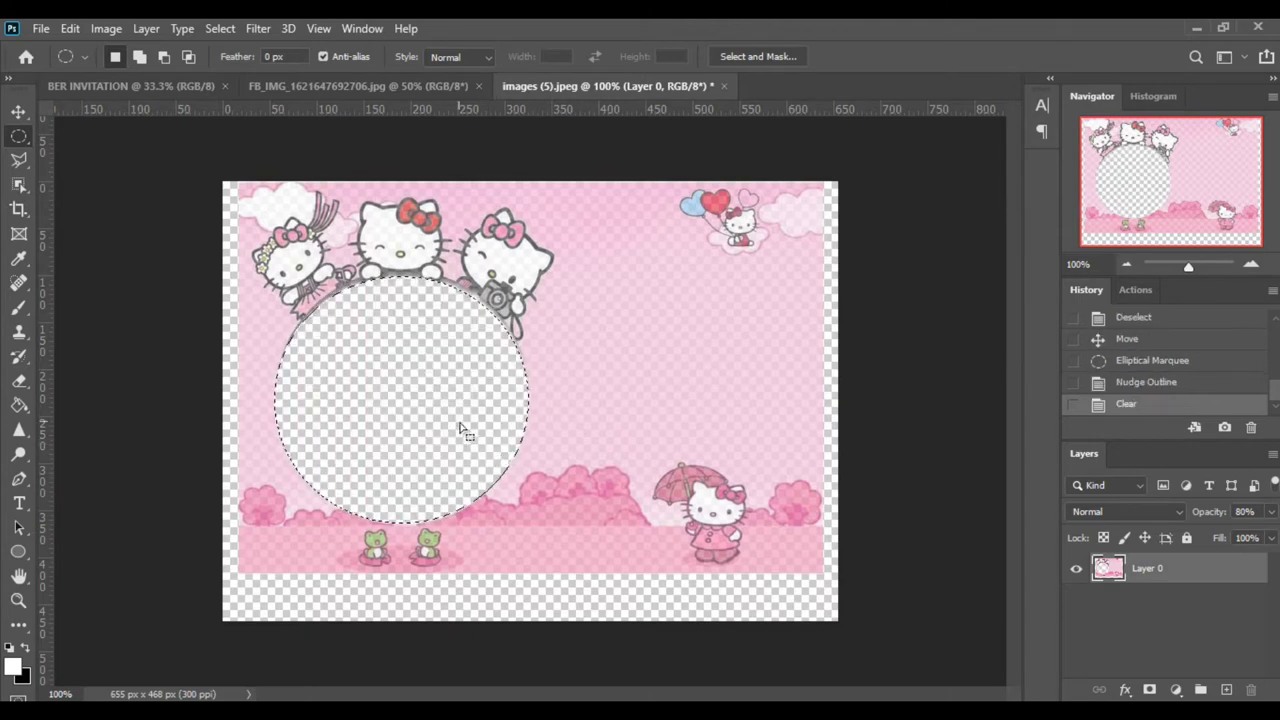
pyautogui.hotkey('ctrl', 'd')
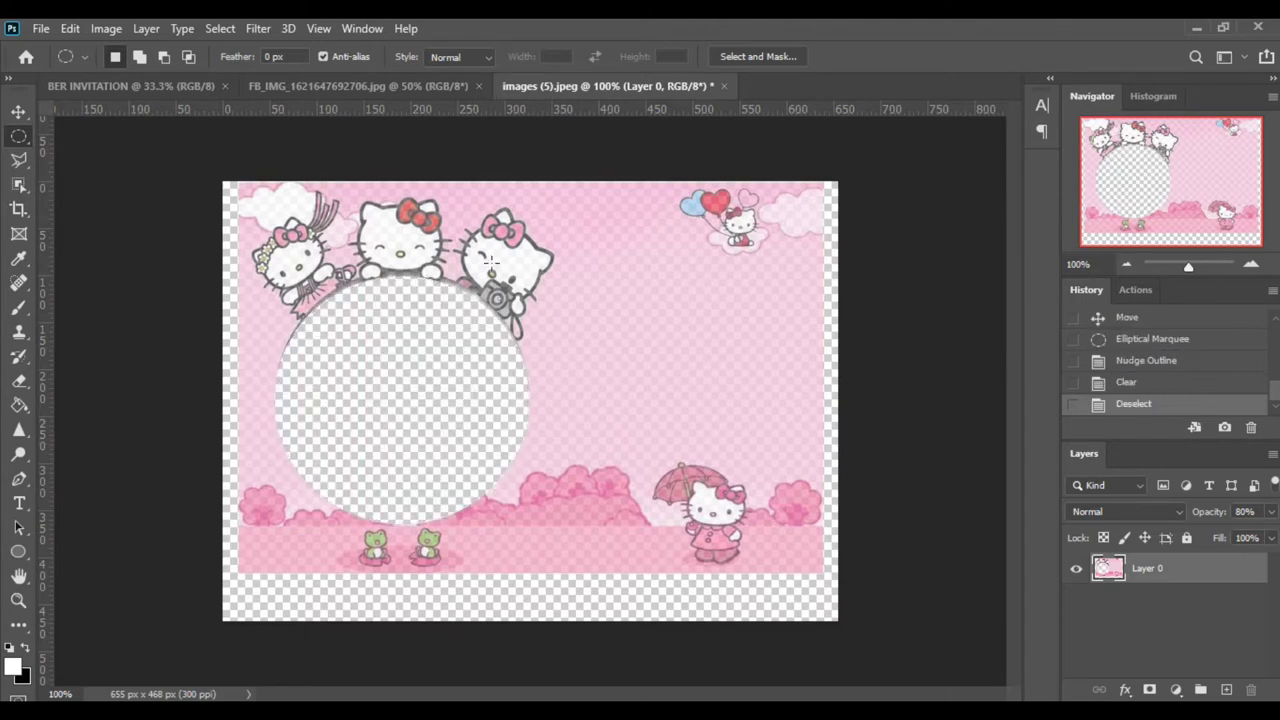
pyautogui.click(18, 111)
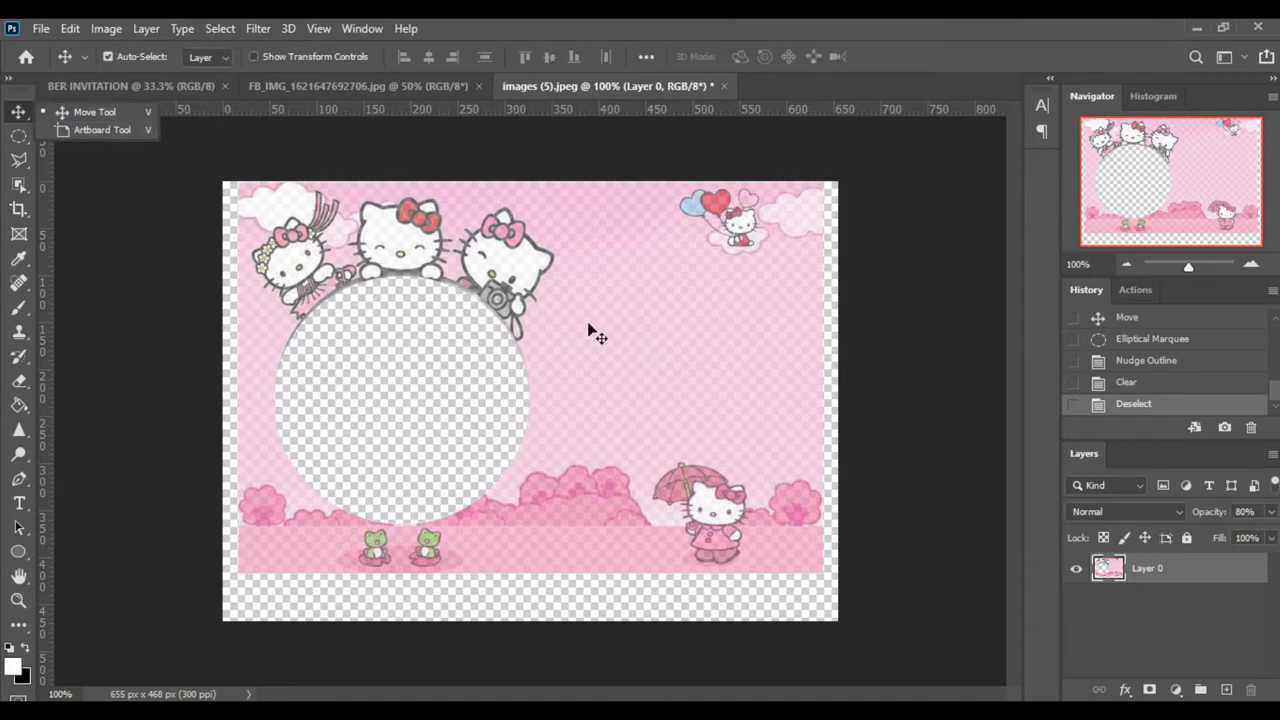
pyautogui.click(26, 145)
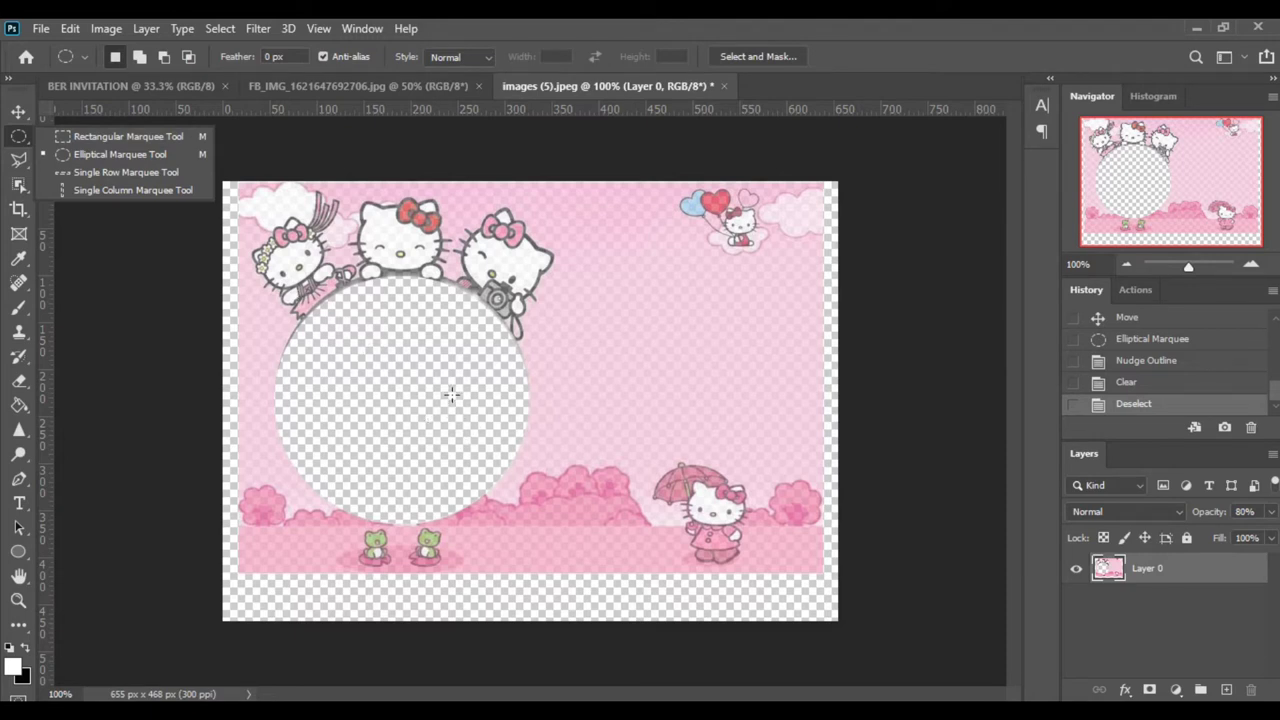
# Drag the Hello Kitty frame from images (5).jpeg into BER INVITATION, then close images (5).jpeg.
pyautogui.click(407, 457)
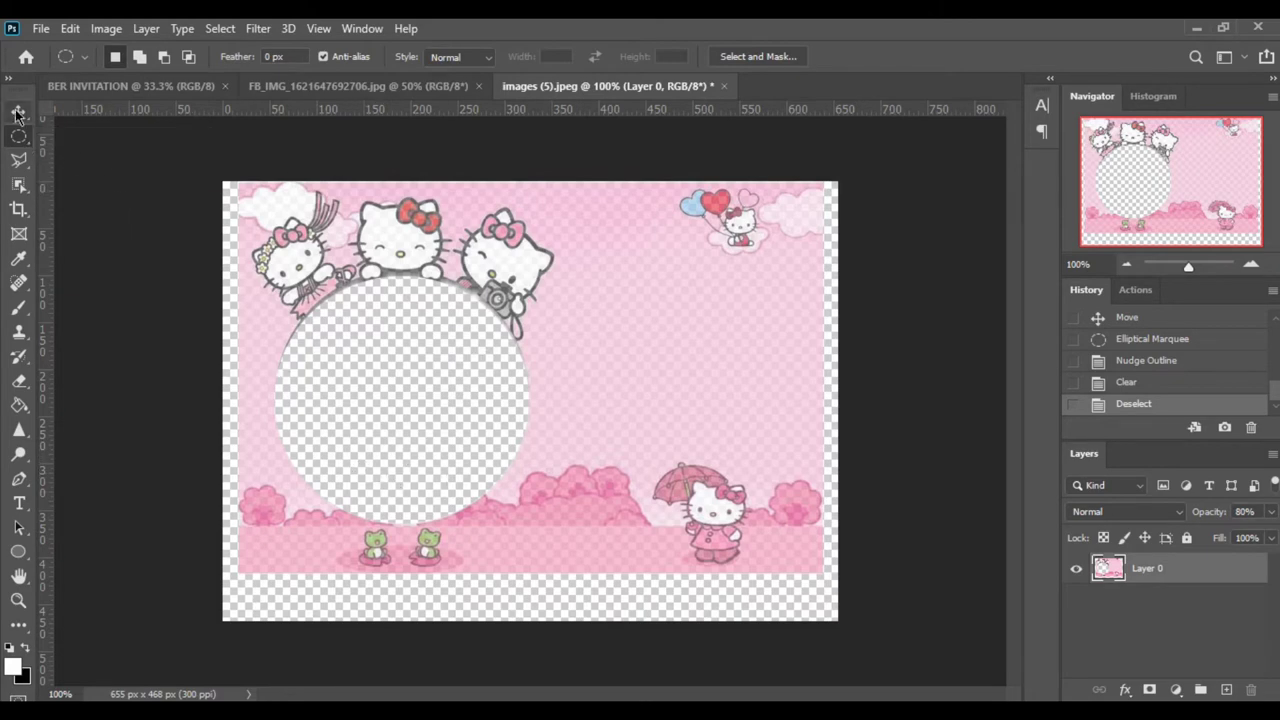
pyautogui.press('v')
pyautogui.moveTo(594, 254)
pyautogui.mouseDown()
pyautogui.moveTo(623, 376)
pyautogui.moveTo(580, 336)
pyautogui.moveTo(580, 290)
pyautogui.mouseUp()
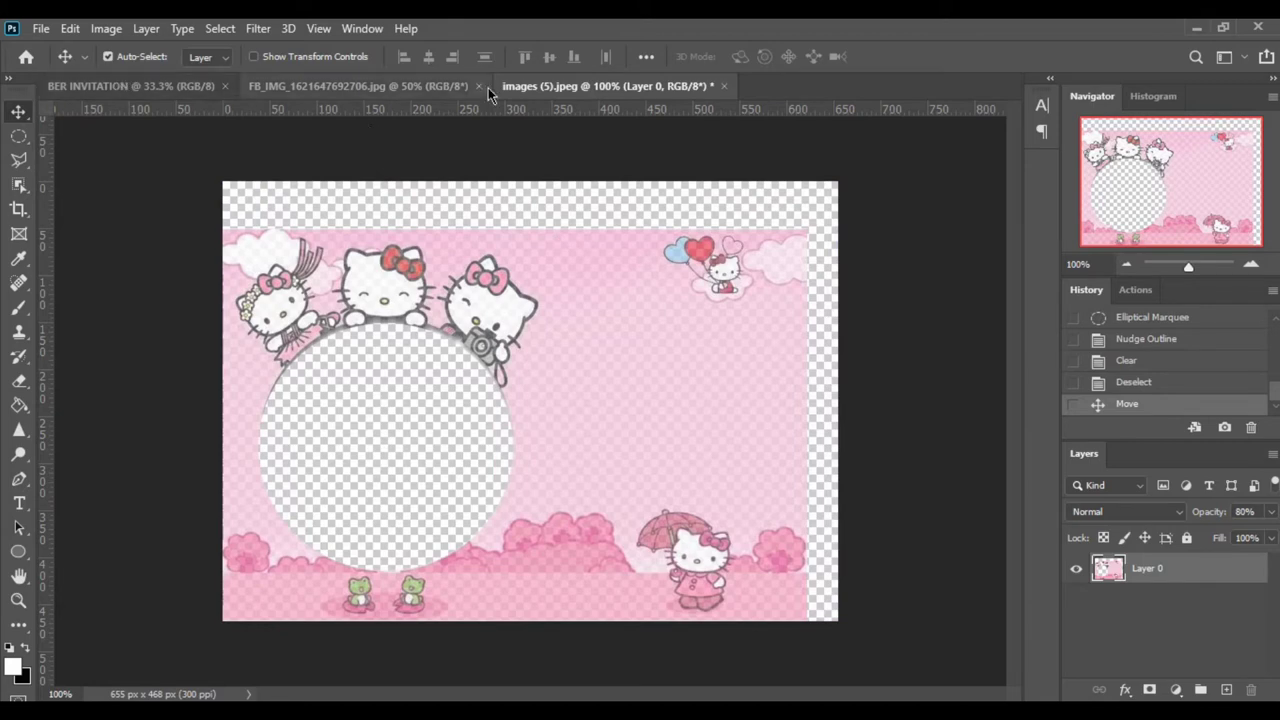
pyautogui.moveTo(520, 88); pyautogui.dragTo(540, 272)
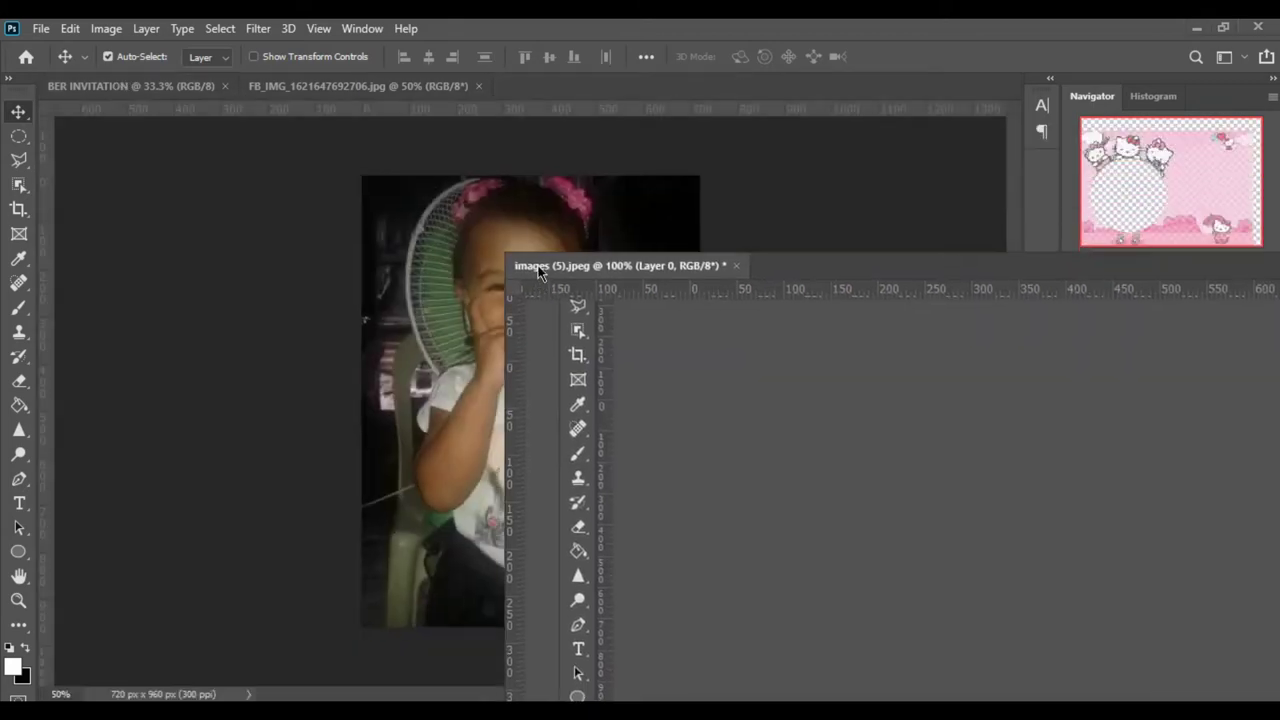
pyautogui.moveTo(622, 272); pyautogui.dragTo(553, 156)
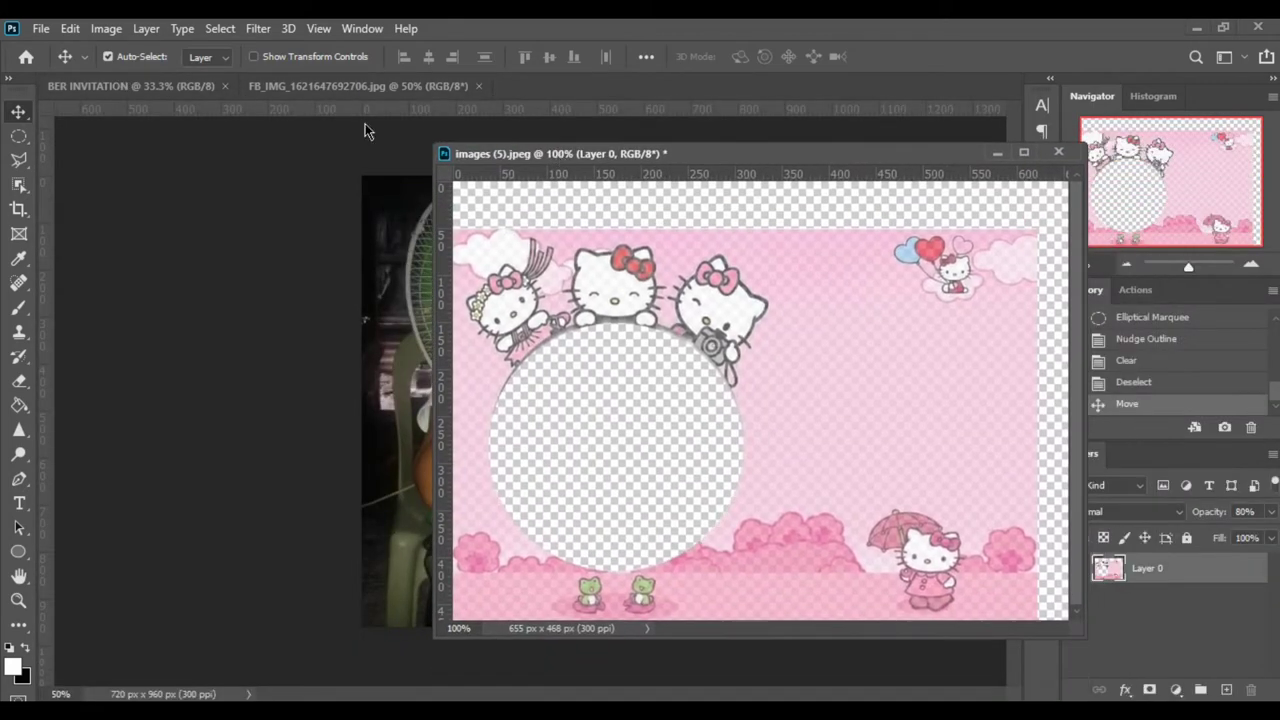
pyautogui.click(115, 87)
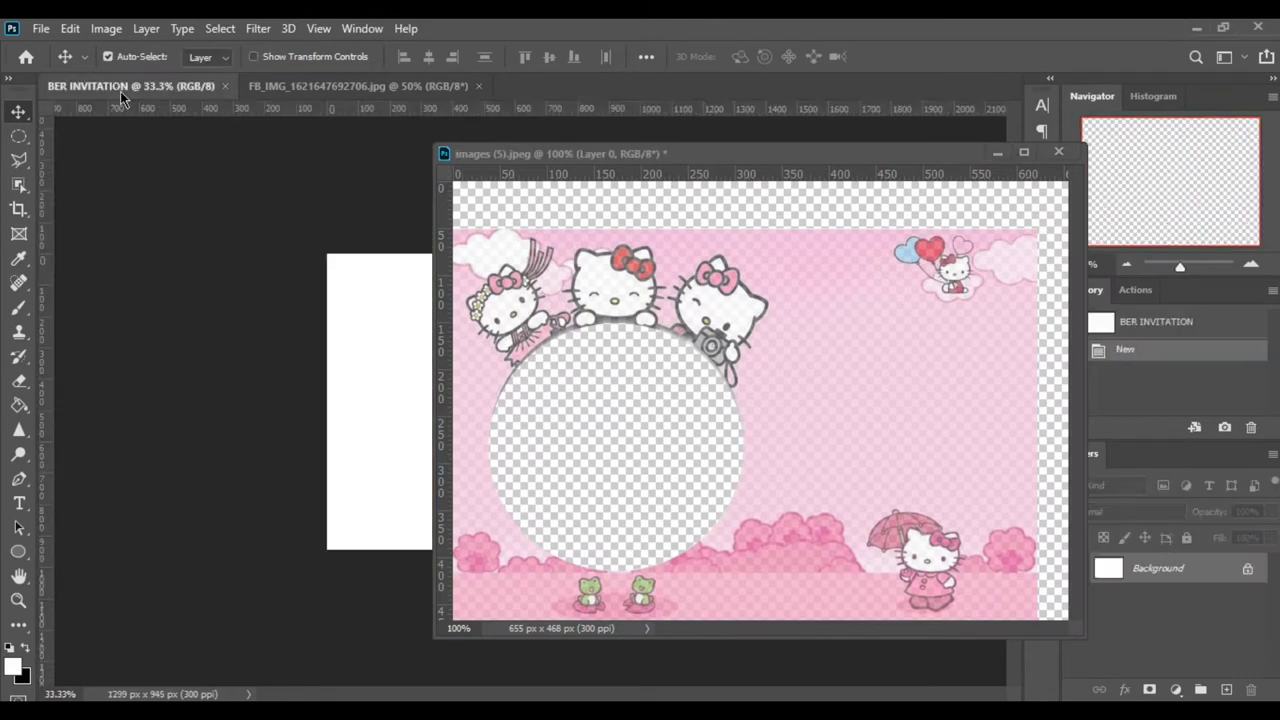
pyautogui.moveTo(573, 161); pyautogui.dragTo(866, 206)
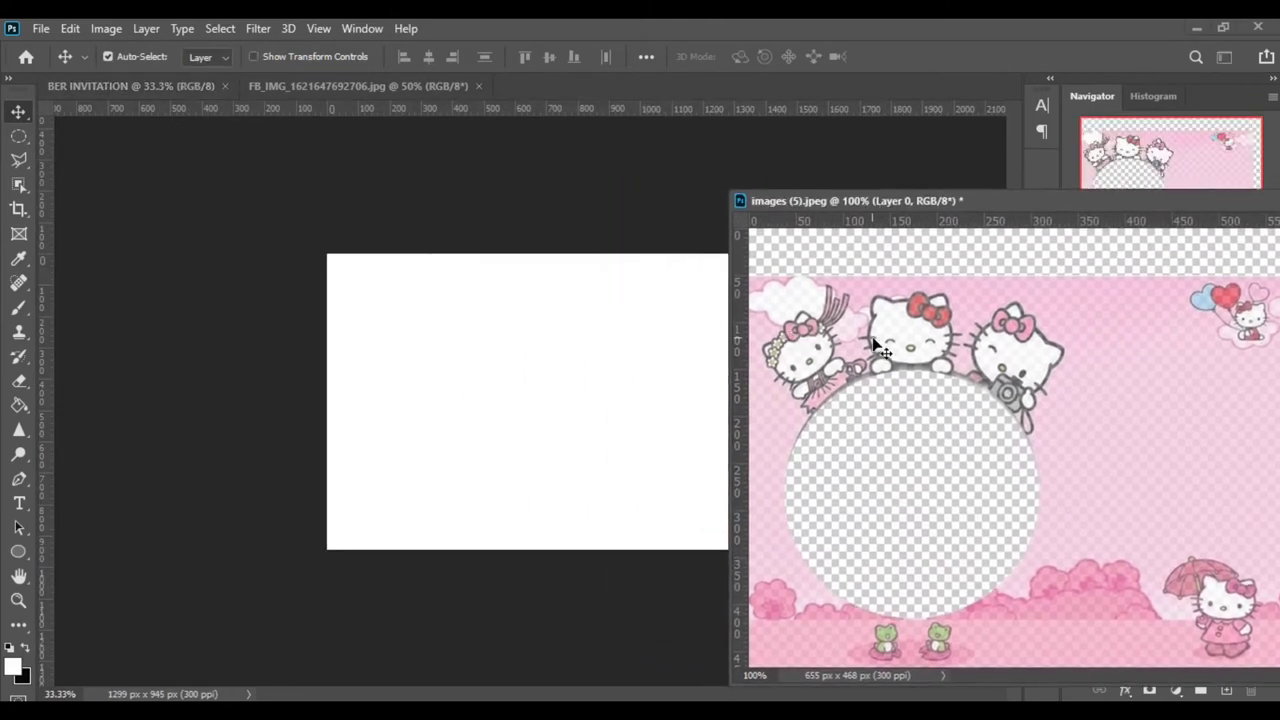
pyautogui.moveTo(876, 345); pyautogui.dragTo(505, 343)
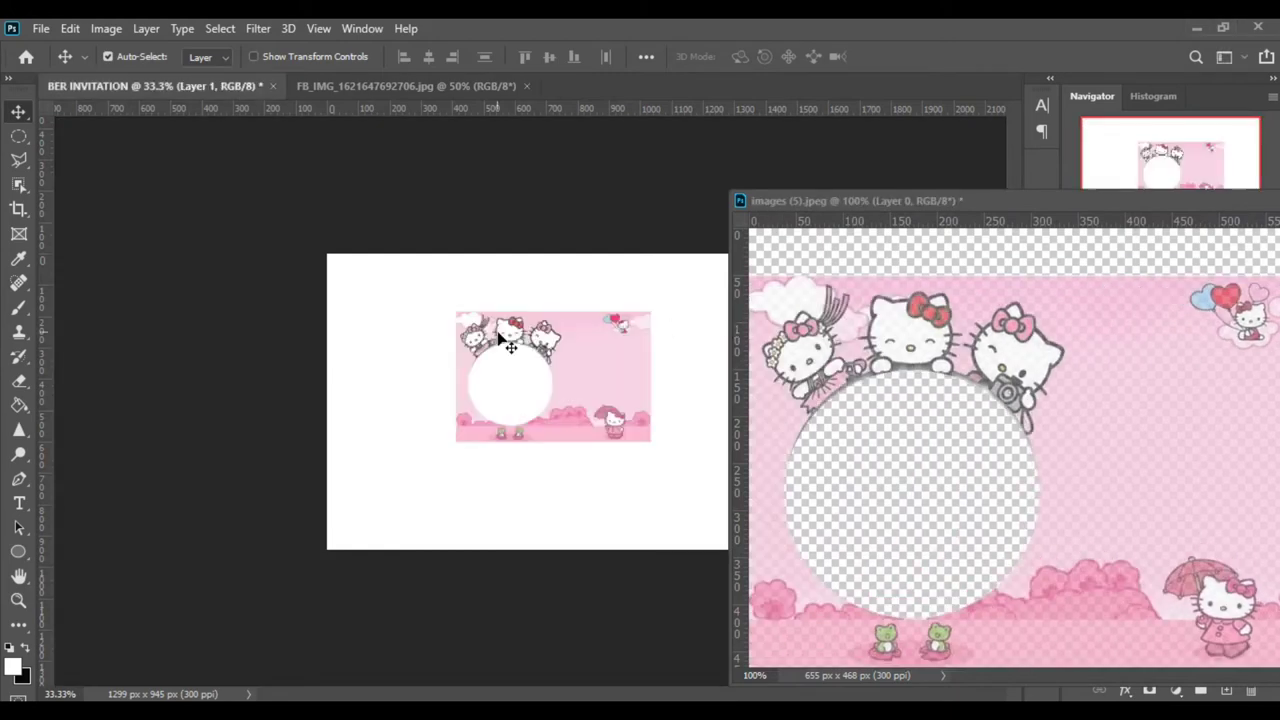
pyautogui.moveTo(902, 206); pyautogui.dragTo(530, 208)
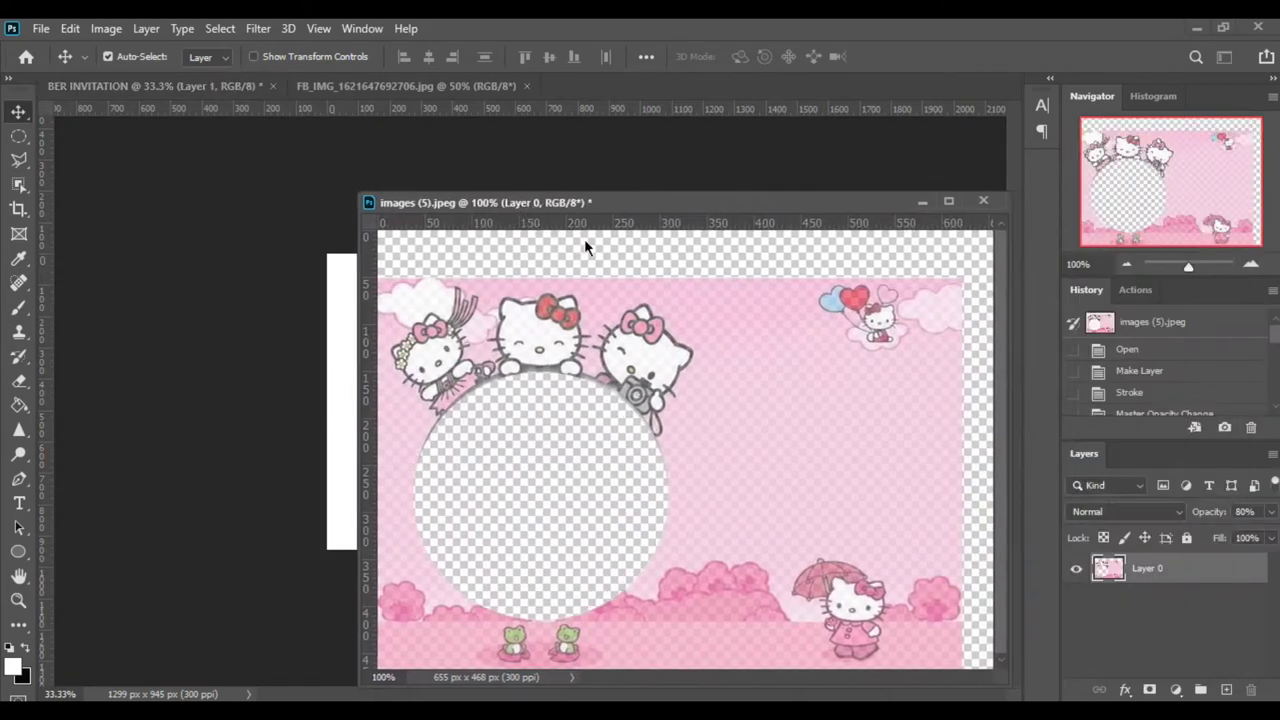
pyautogui.moveTo(716, 383); pyautogui.dragTo(708, 381)
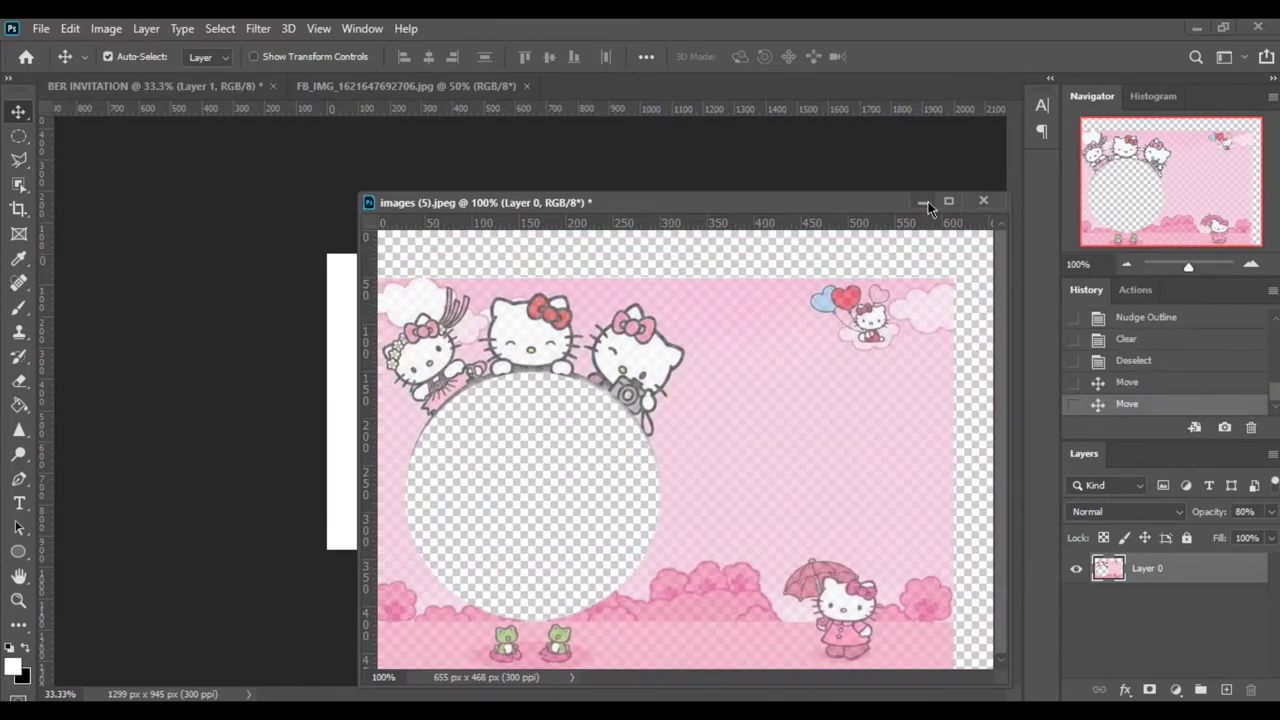
pyautogui.click(981, 202)
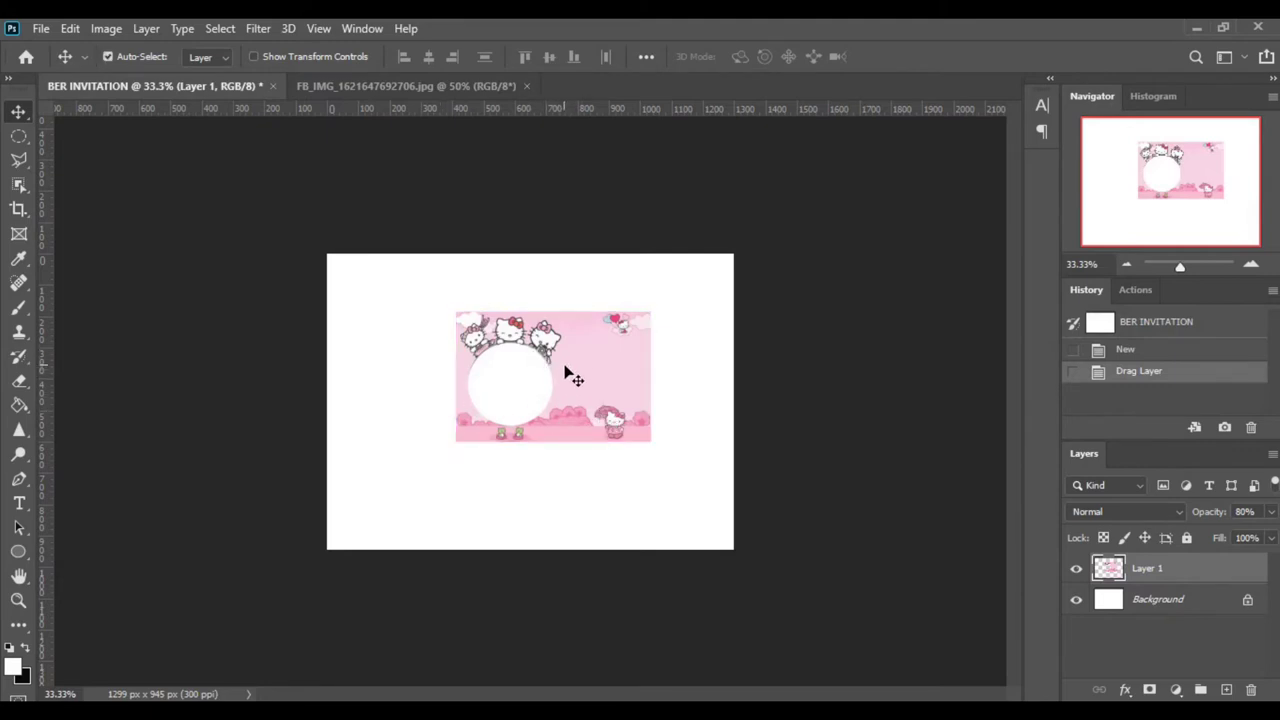
# Free-transform the pasted frame layer to stretch it across the whole canvas.
pyautogui.hotkey('ctrl', 't')
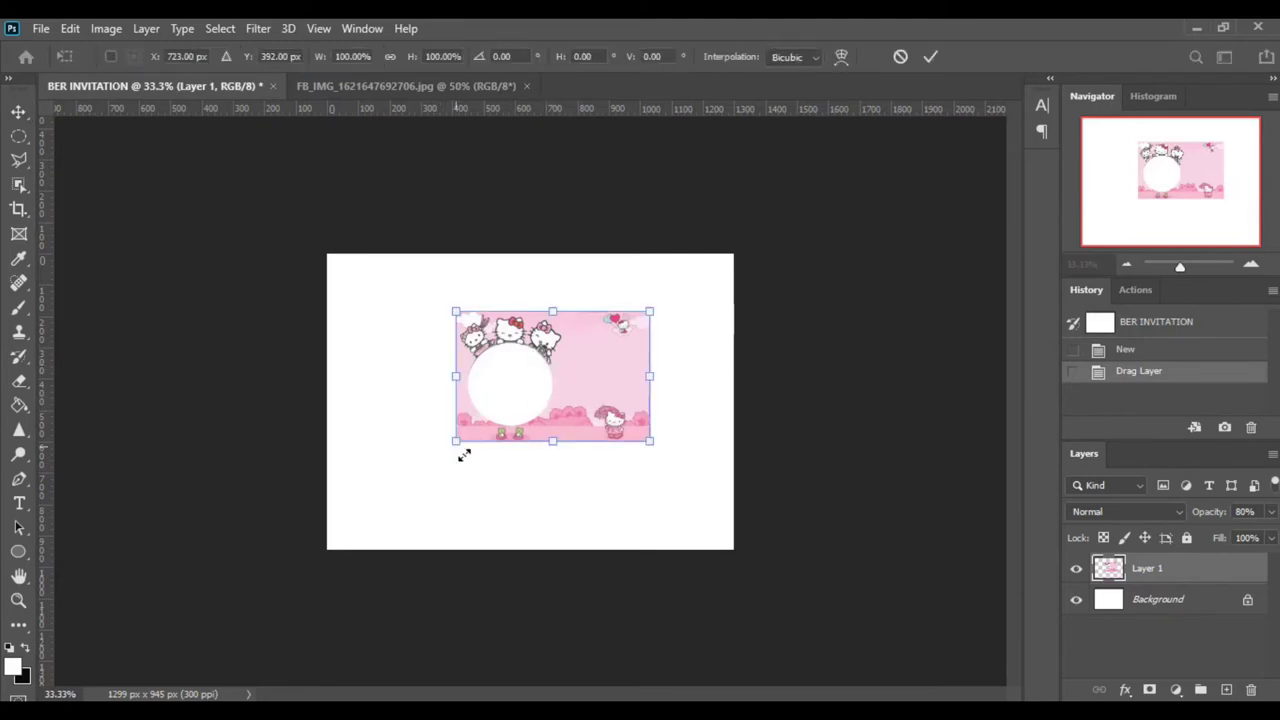
pyautogui.moveTo(387, 508); pyautogui.dragTo(328, 549)
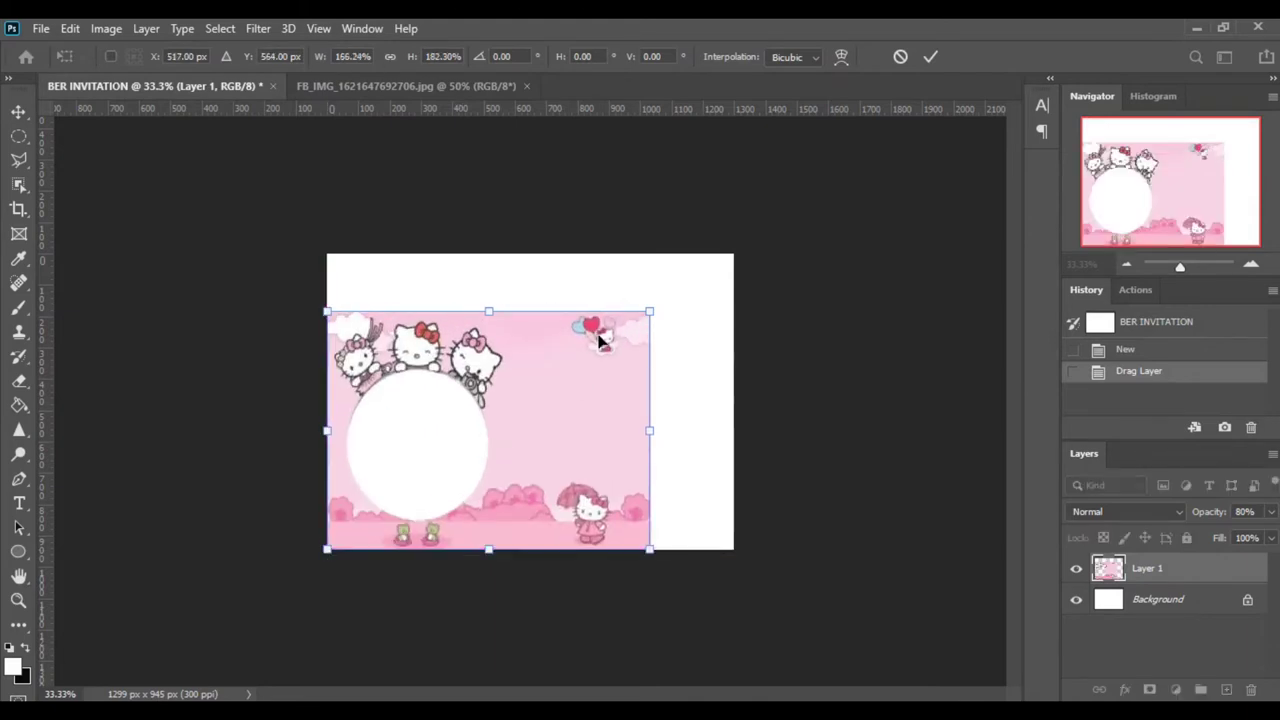
pyautogui.moveTo(652, 314); pyautogui.dragTo(735, 254)
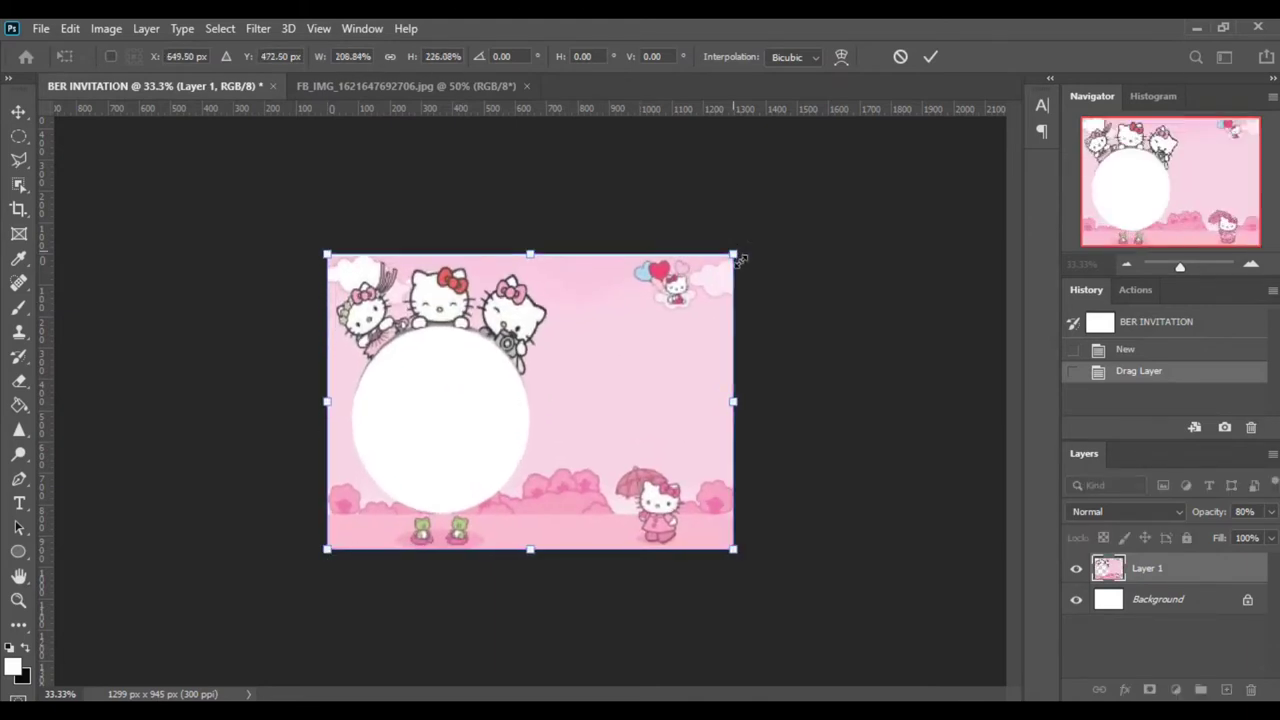
pyautogui.click(930, 56)
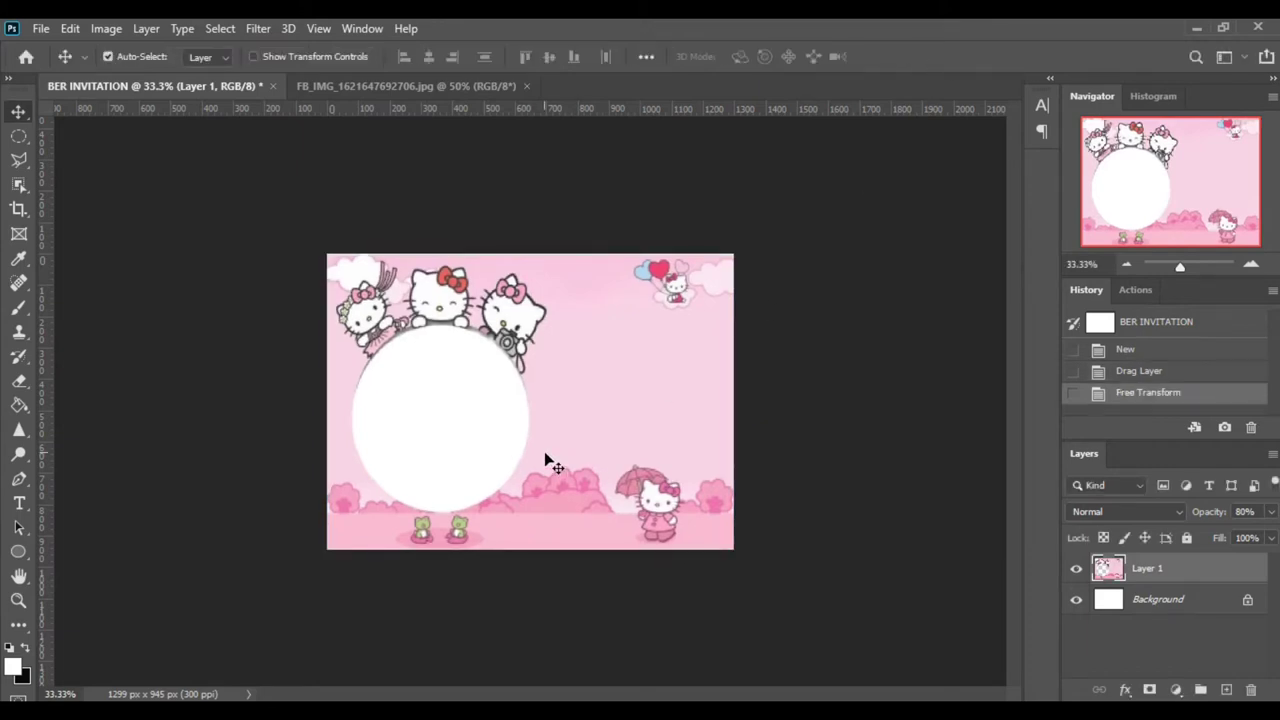
pyautogui.hotkey('ctrl', '+')
pyautogui.hotkey('ctrl', '+')
pyautogui.hotkey('ctrl', '-')
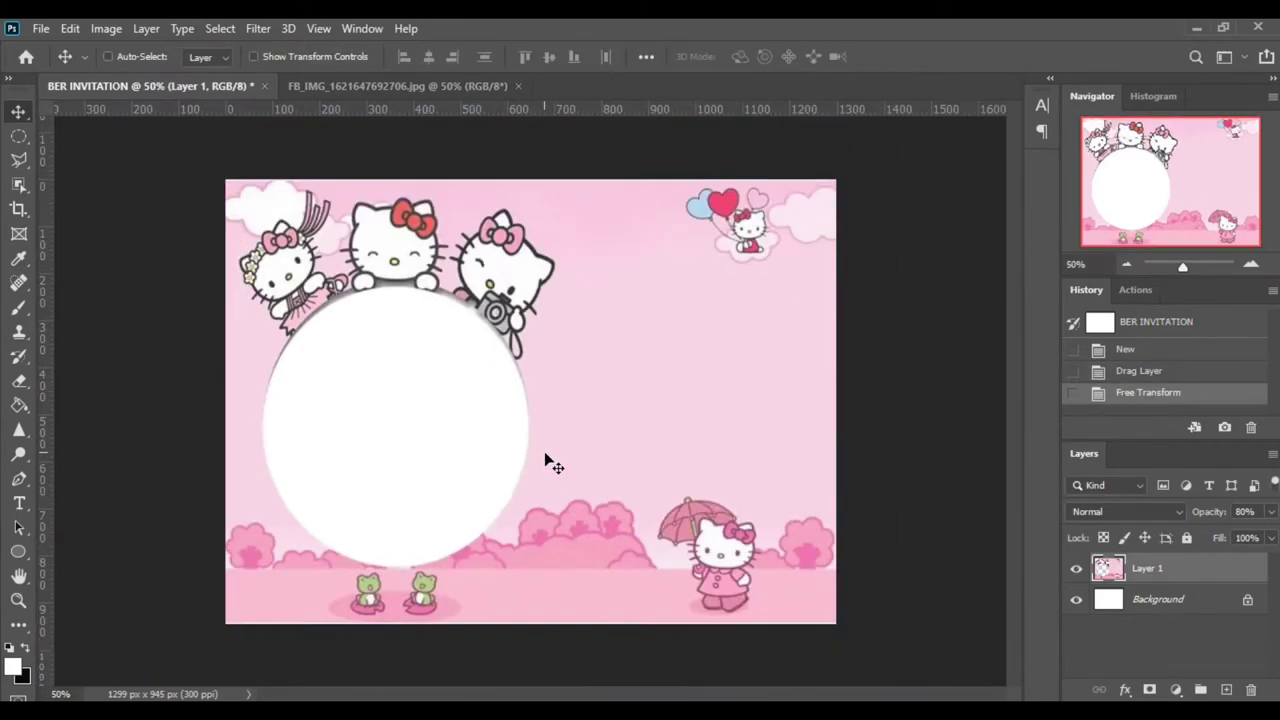
pyautogui.hotkey('ctrl', '+')
pyautogui.hotkey('ctrl', '-')
pyautogui.click(327, 85)
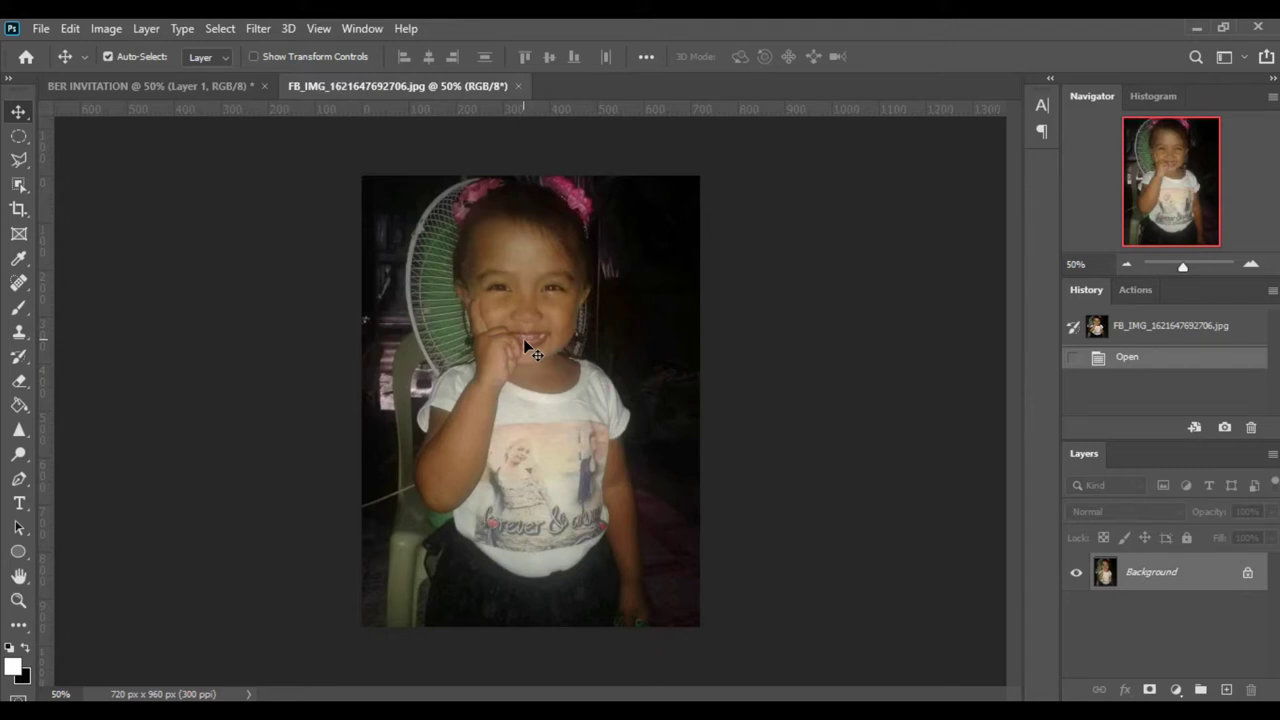
pyautogui.moveTo(322, 86)
pyautogui.mouseDown()
pyautogui.moveTo(530, 310)
pyautogui.moveTo(538, 287)
pyautogui.mouseUp()
pyautogui.moveTo(676, 297); pyautogui.dragTo(884, 301)
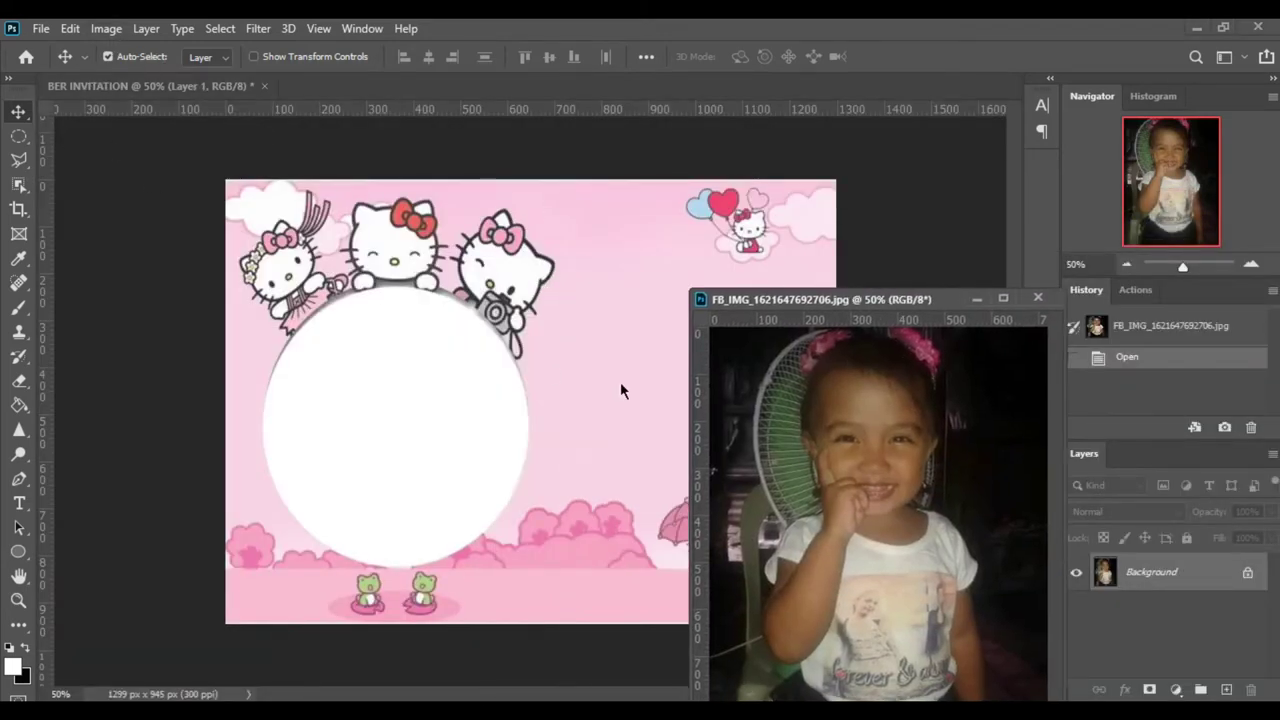
pyautogui.moveTo(828, 456); pyautogui.dragTo(371, 380)
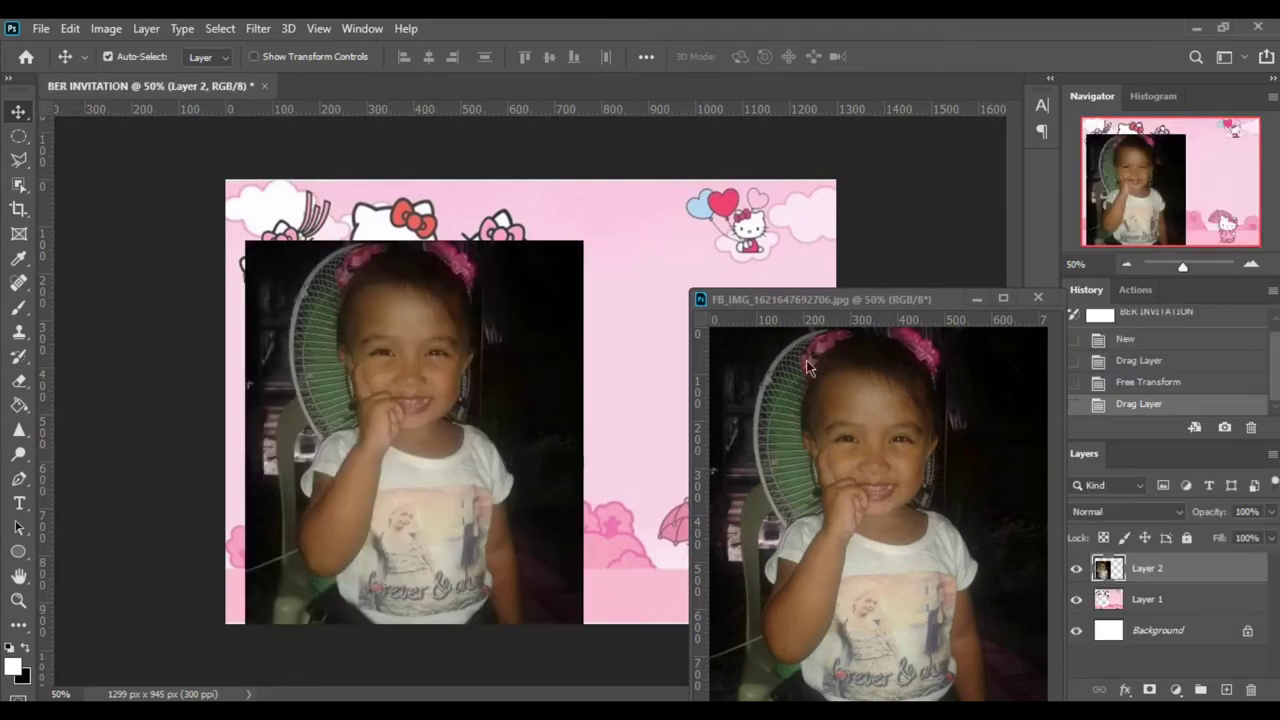
pyautogui.moveTo(913, 299); pyautogui.dragTo(565, 260)
pyautogui.click(627, 259)
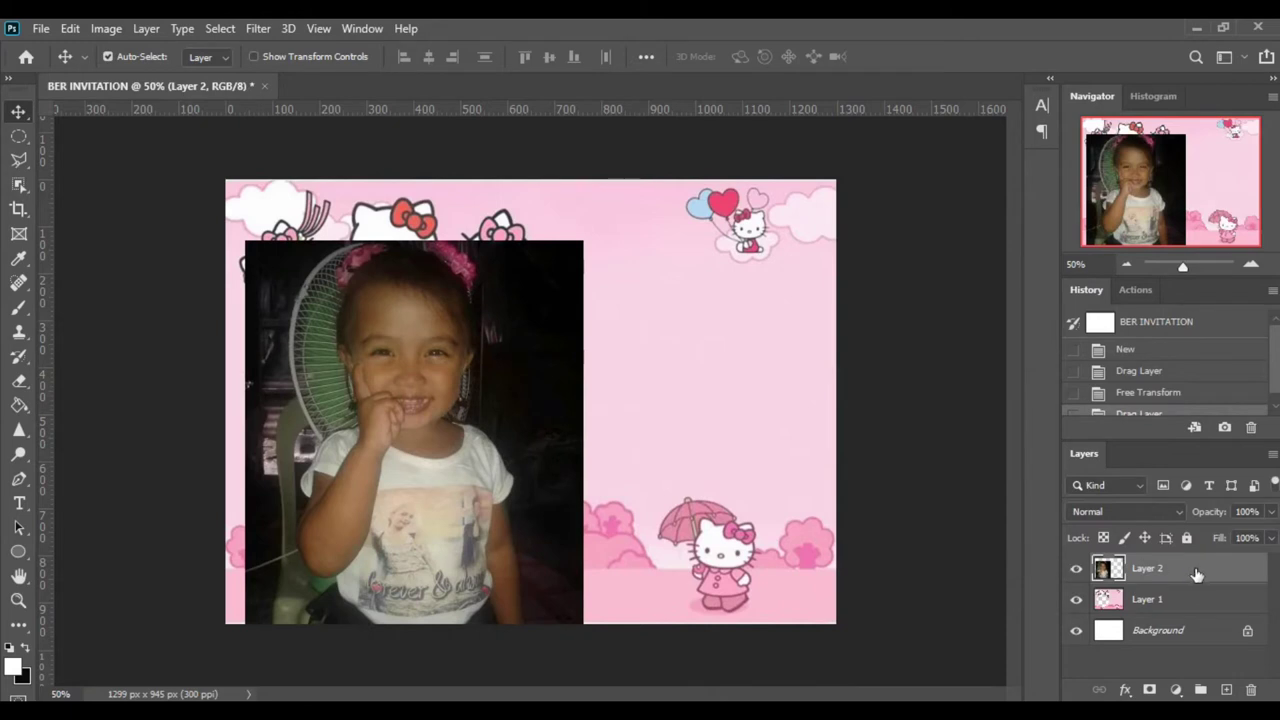
pyautogui.doubleClick(1217, 635)
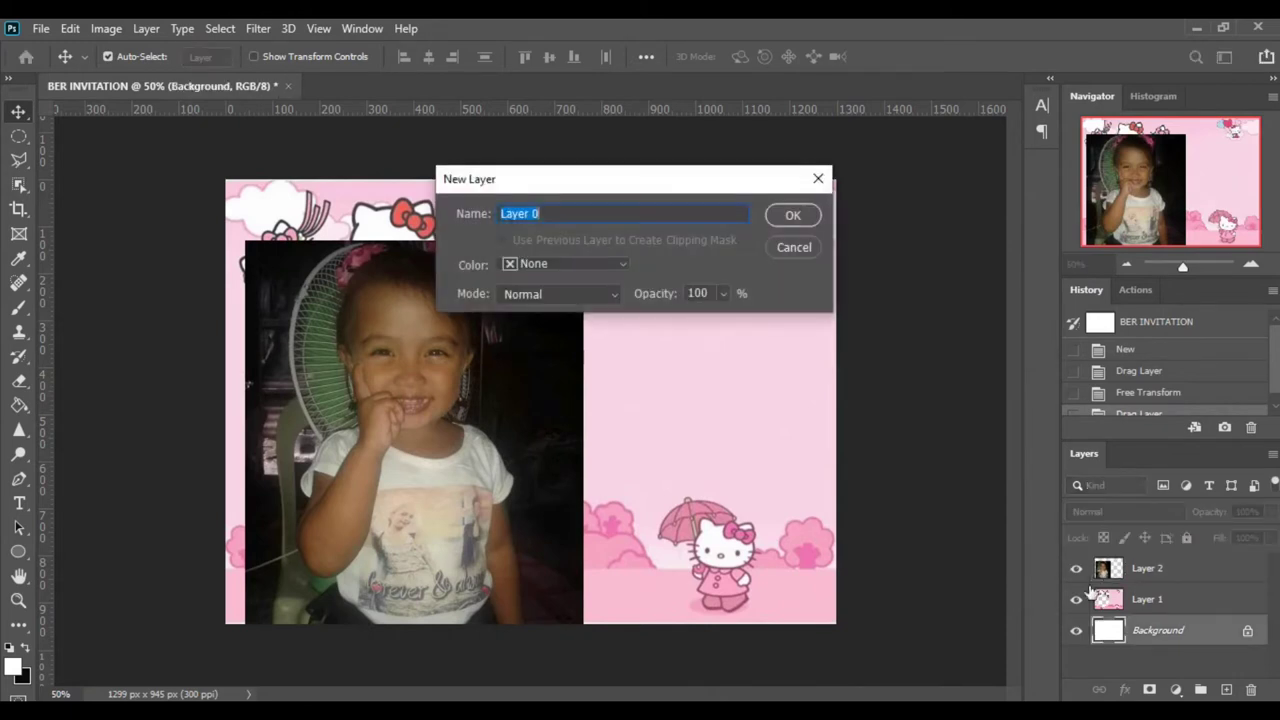
# Unlock the Background as Layer 0 and start renaming the Hello Kitty layer to HELLO KITY.
pyautogui.click(793, 216)
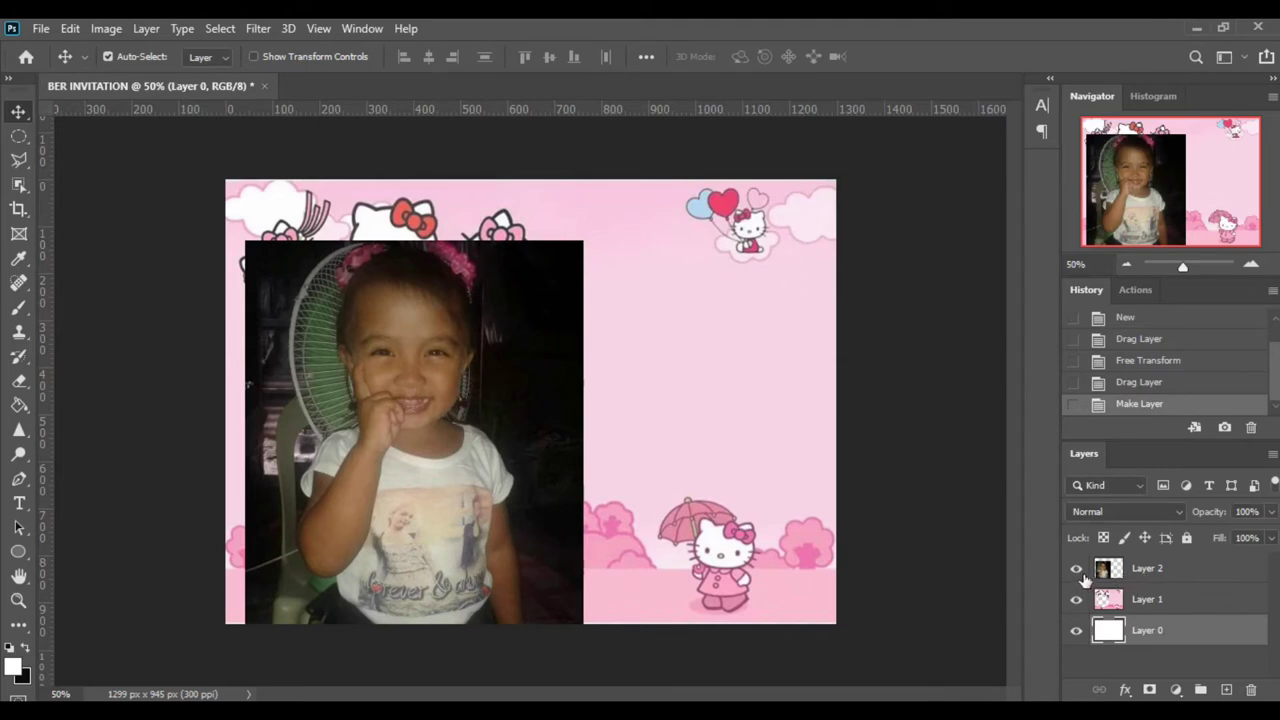
pyautogui.click(1170, 602)
pyautogui.doubleClick(1160, 600)
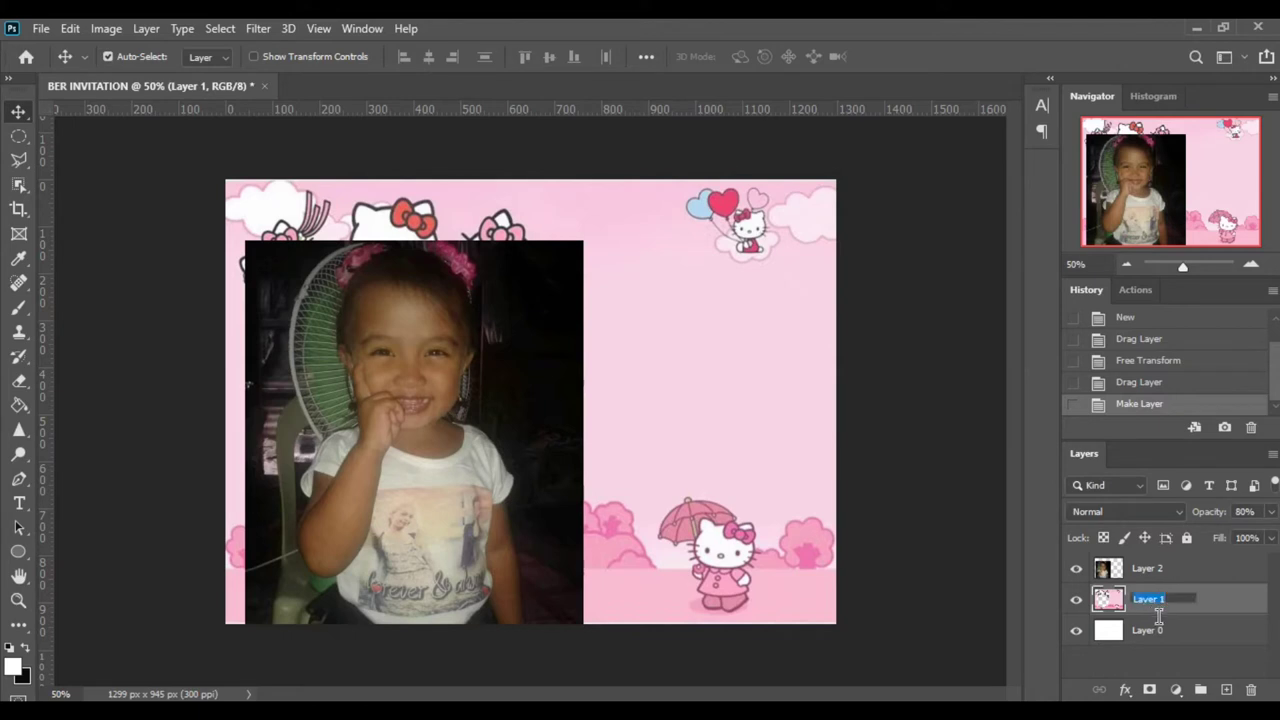
pyautogui.write('HELLO KITY')
# Name the layers HELLO KITY and BER, and move BER below HELLO KITY.
pyautogui.press('Return')
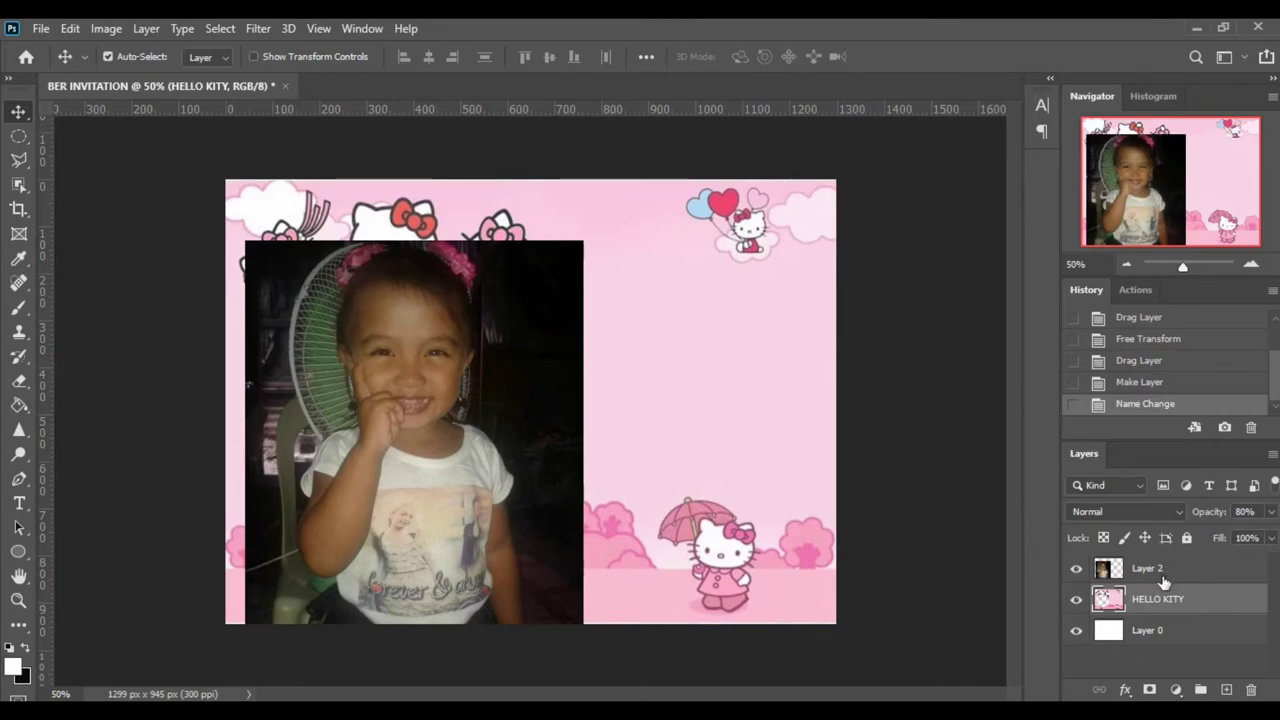
pyautogui.click(1160, 581)
pyautogui.rightClick(1157, 577)
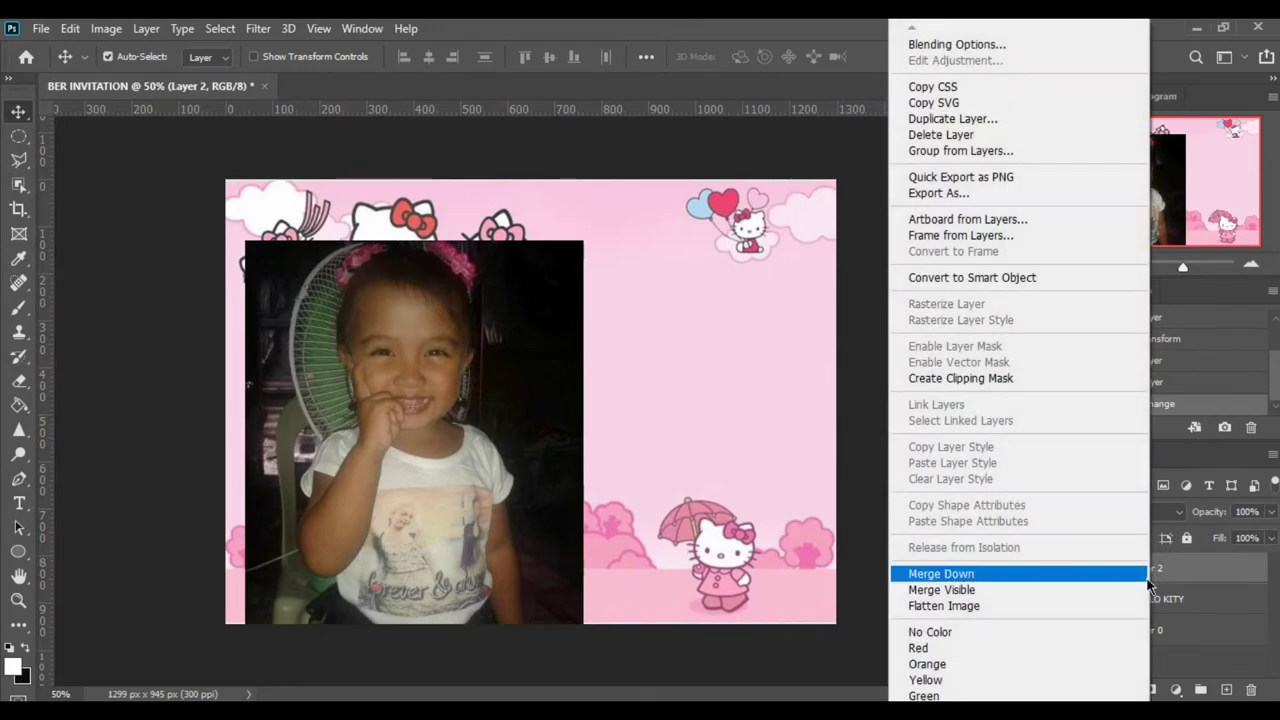
pyautogui.click(1160, 575)
pyautogui.doubleClick(1150, 568)
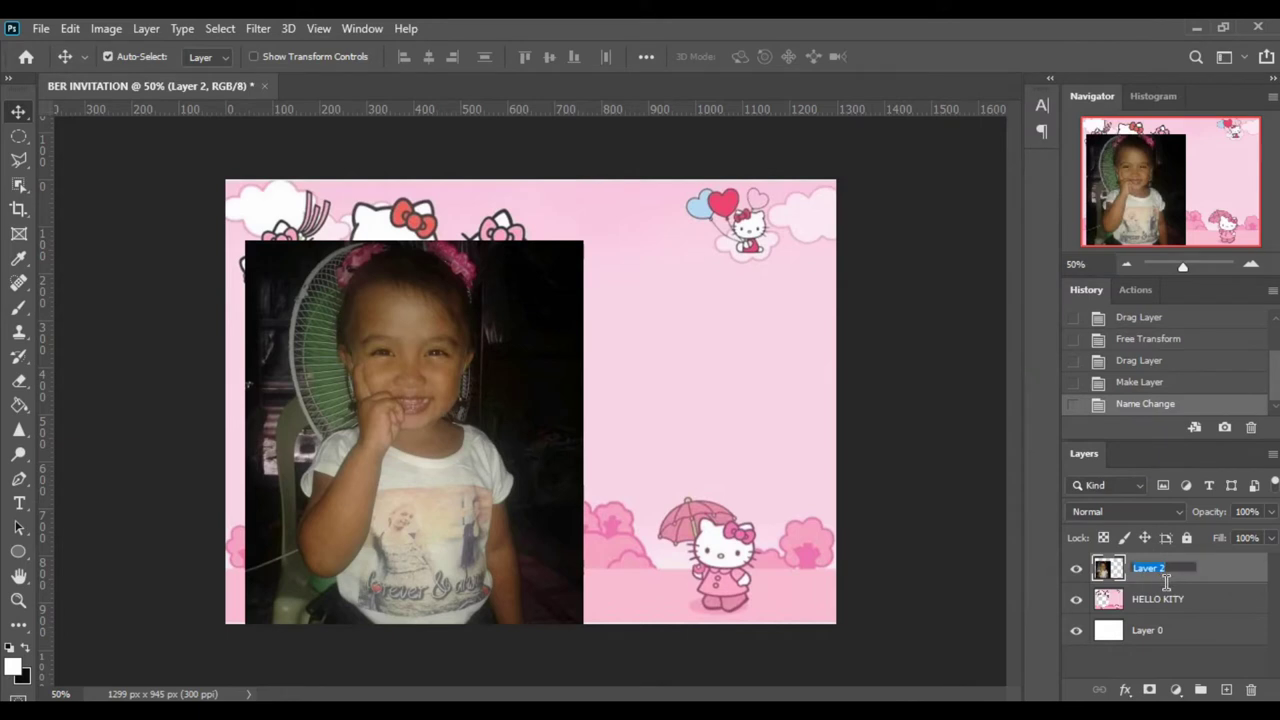
pyautogui.write('BE')
pyautogui.write('R')
pyautogui.press('Return')
pyautogui.moveTo(1172, 571); pyautogui.dragTo(1170, 628)
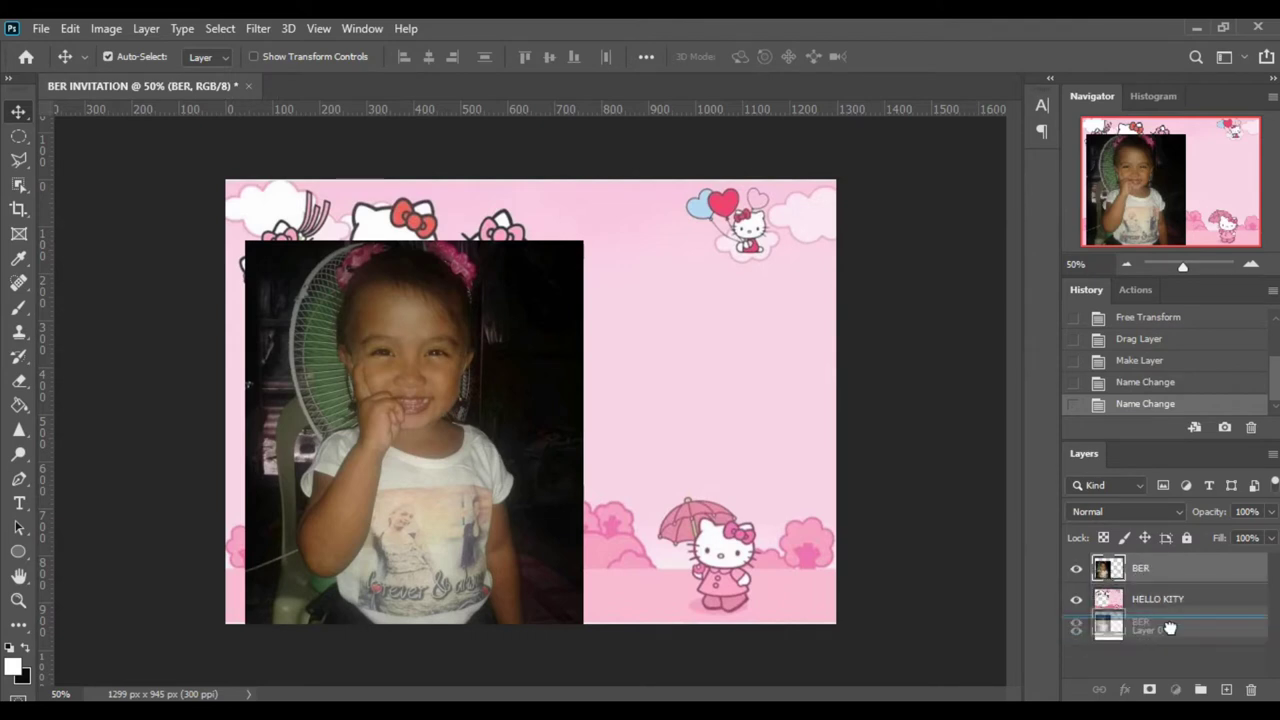
pyautogui.moveTo(1170, 628); pyautogui.dragTo(1170, 630)
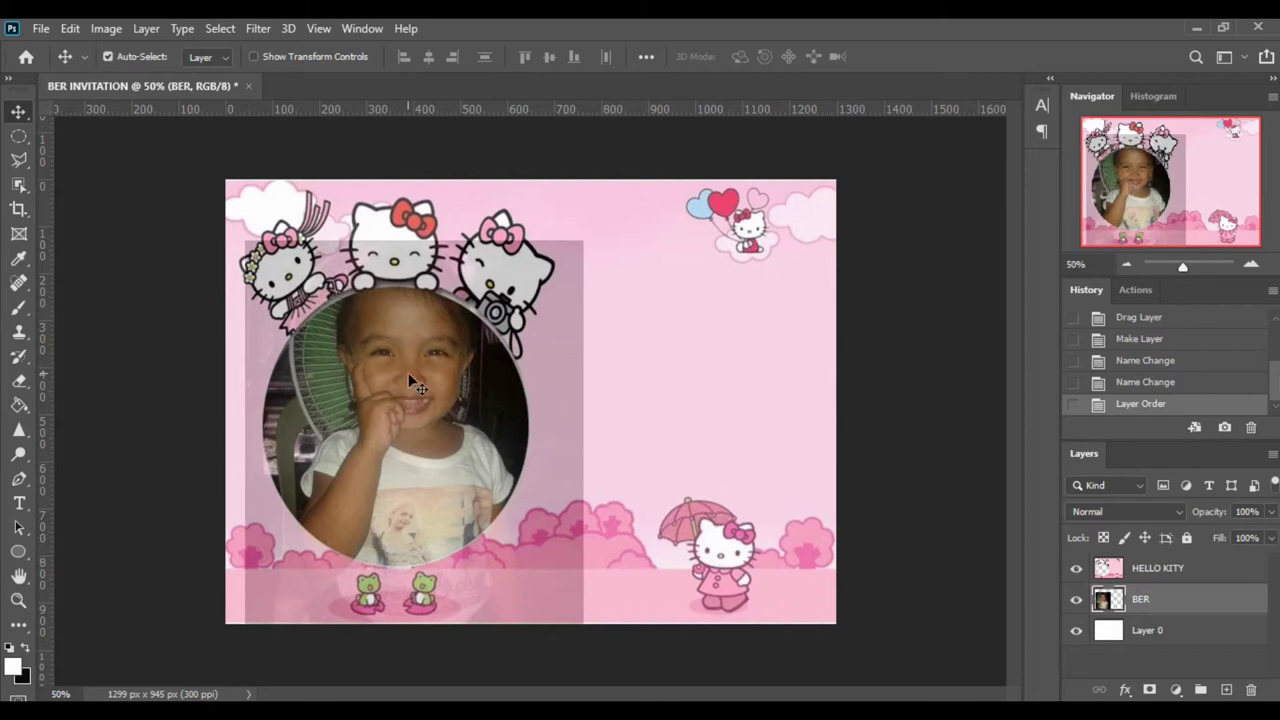
# Move the circular photo under the kitties and erase its top-right corner.
pyautogui.moveTo(408, 378); pyautogui.dragTo(411, 426)
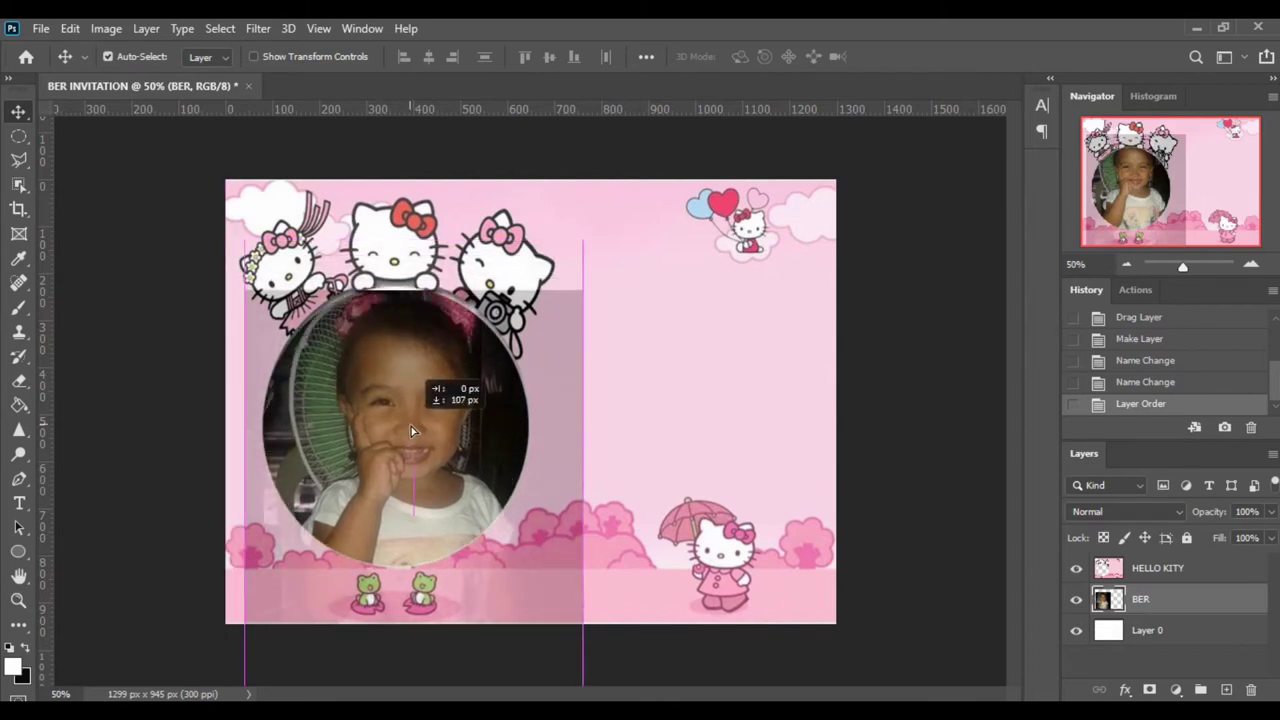
pyautogui.moveTo(411, 426); pyautogui.dragTo(411, 412)
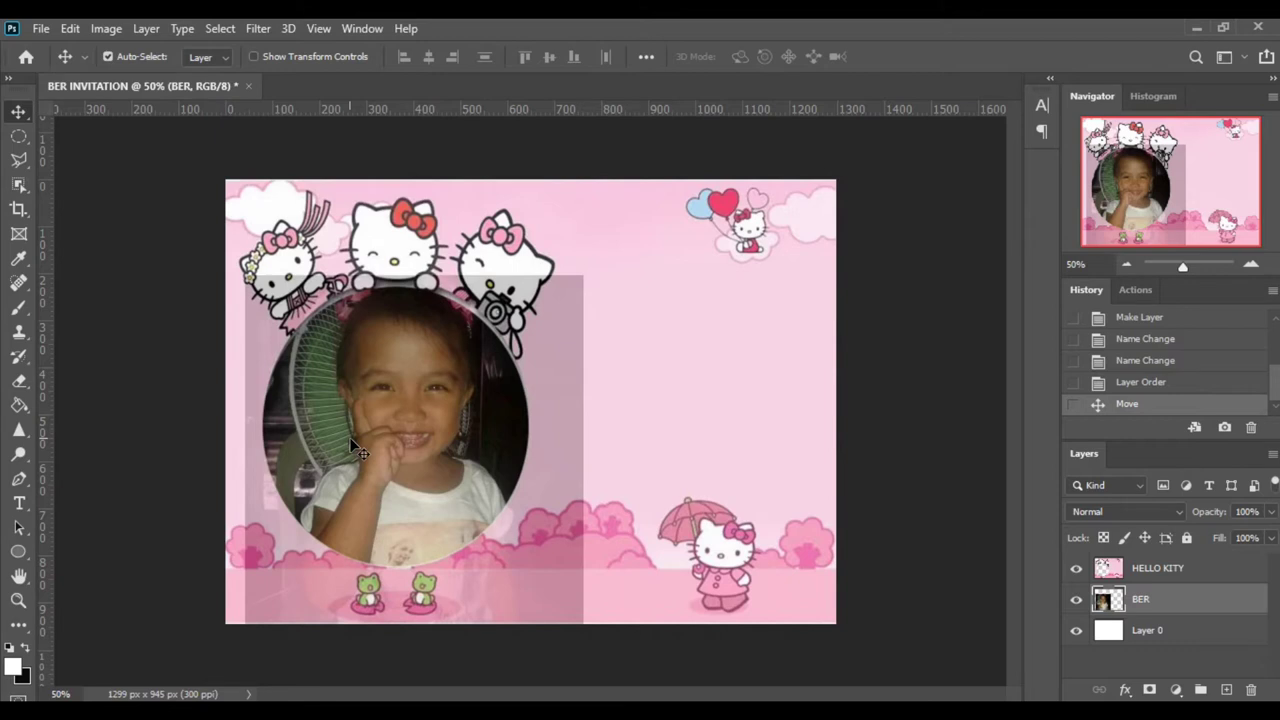
pyautogui.moveTo(377, 392); pyautogui.dragTo(357, 403)
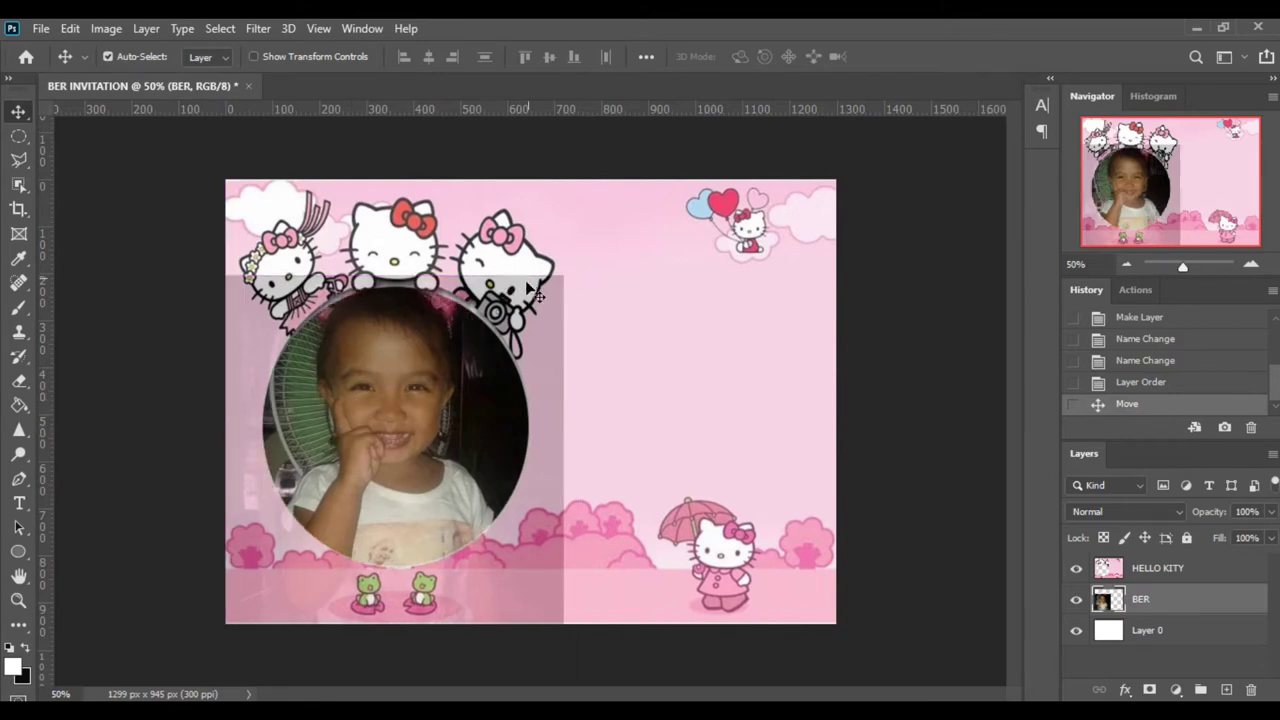
pyautogui.moveTo(432, 383)
pyautogui.mouseDown()
pyautogui.moveTo(437, 409)
pyautogui.moveTo(441, 393)
pyautogui.mouseUp()
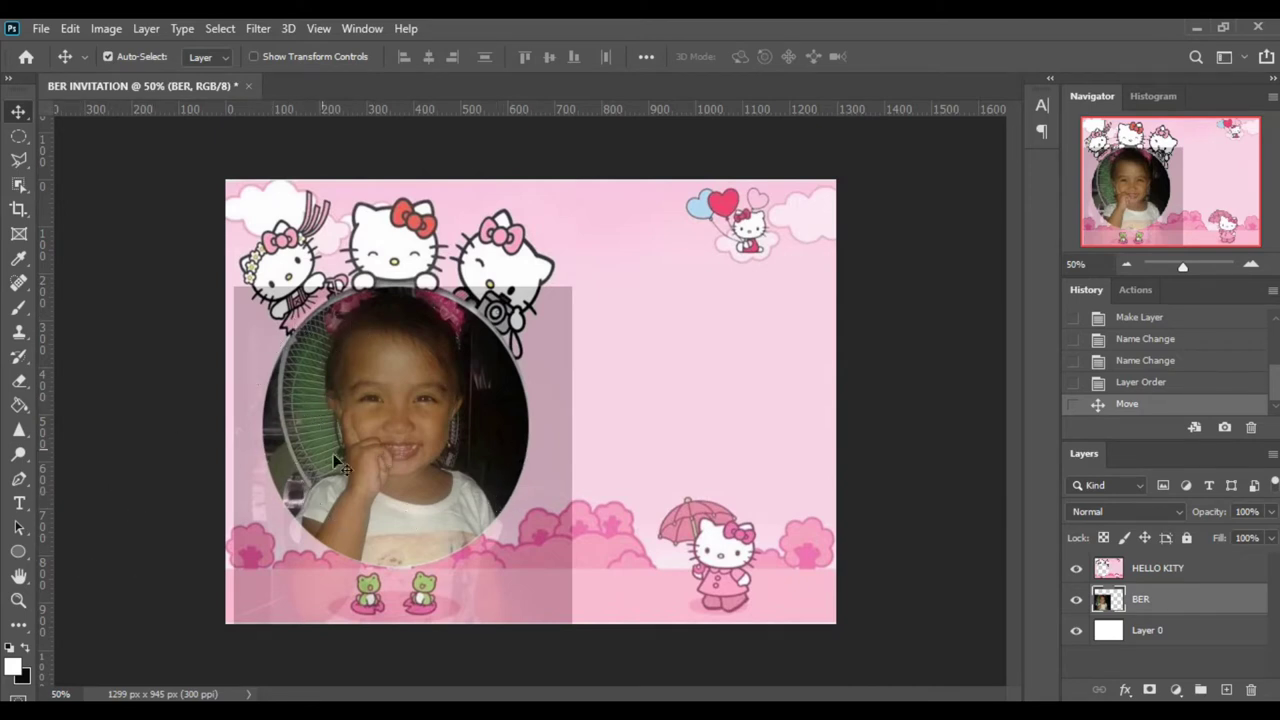
pyautogui.press('e')
pyautogui.moveTo(560, 292); pyautogui.dragTo(555, 335)
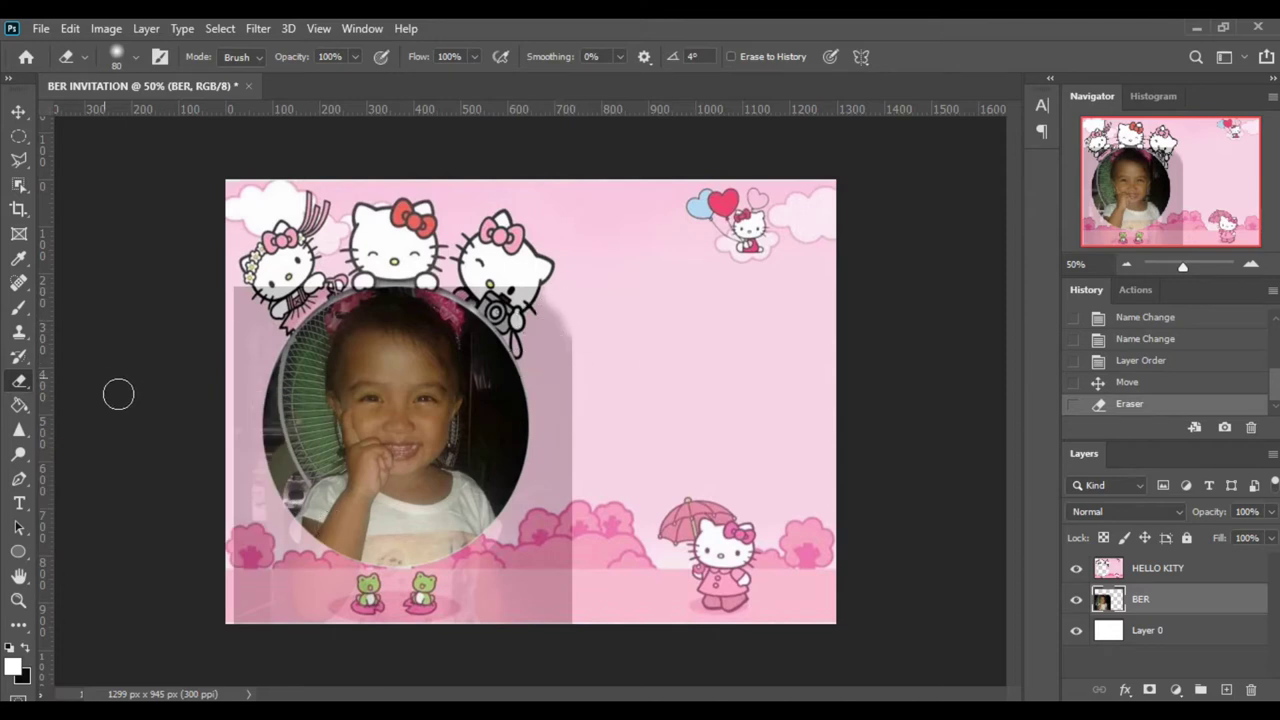
# Erase the leftover area right of the circle with an enlarged Background Eraser.
pyautogui.rightClick(22, 385)
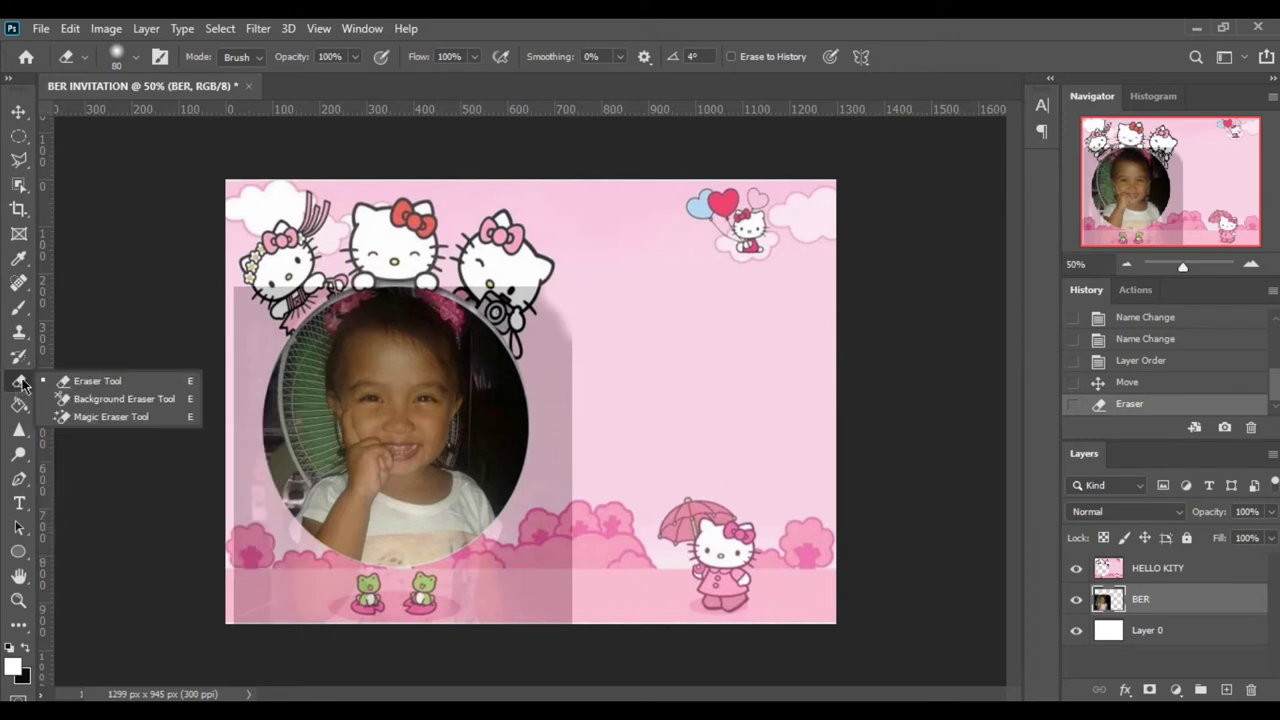
pyautogui.click(86, 403)
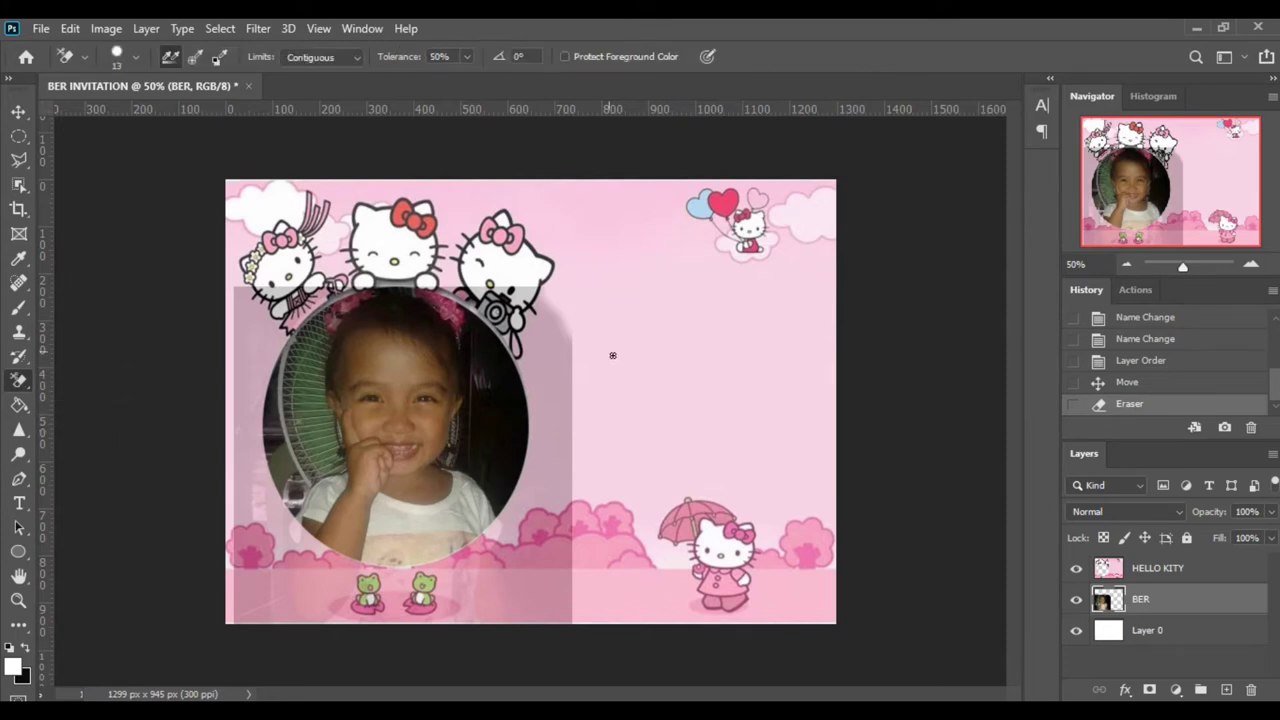
pyautogui.press(']')
pyautogui.press(']')
pyautogui.press(']')
pyautogui.moveTo(586, 351)
pyautogui.mouseDown()
pyautogui.moveTo(587, 367)
pyautogui.moveTo(569, 309)
pyautogui.mouseUp()
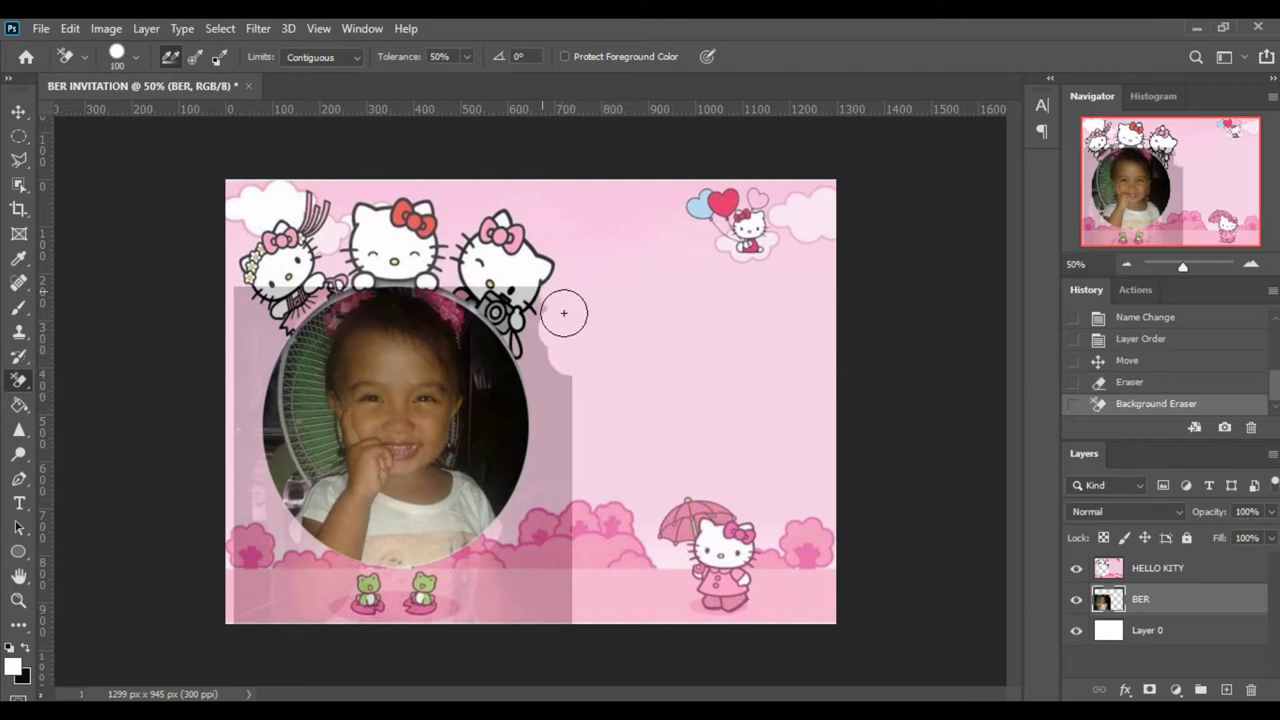
pyautogui.moveTo(580, 354)
pyautogui.mouseDown()
pyautogui.moveTo(583, 394)
pyautogui.moveTo(577, 380)
pyautogui.mouseUp()
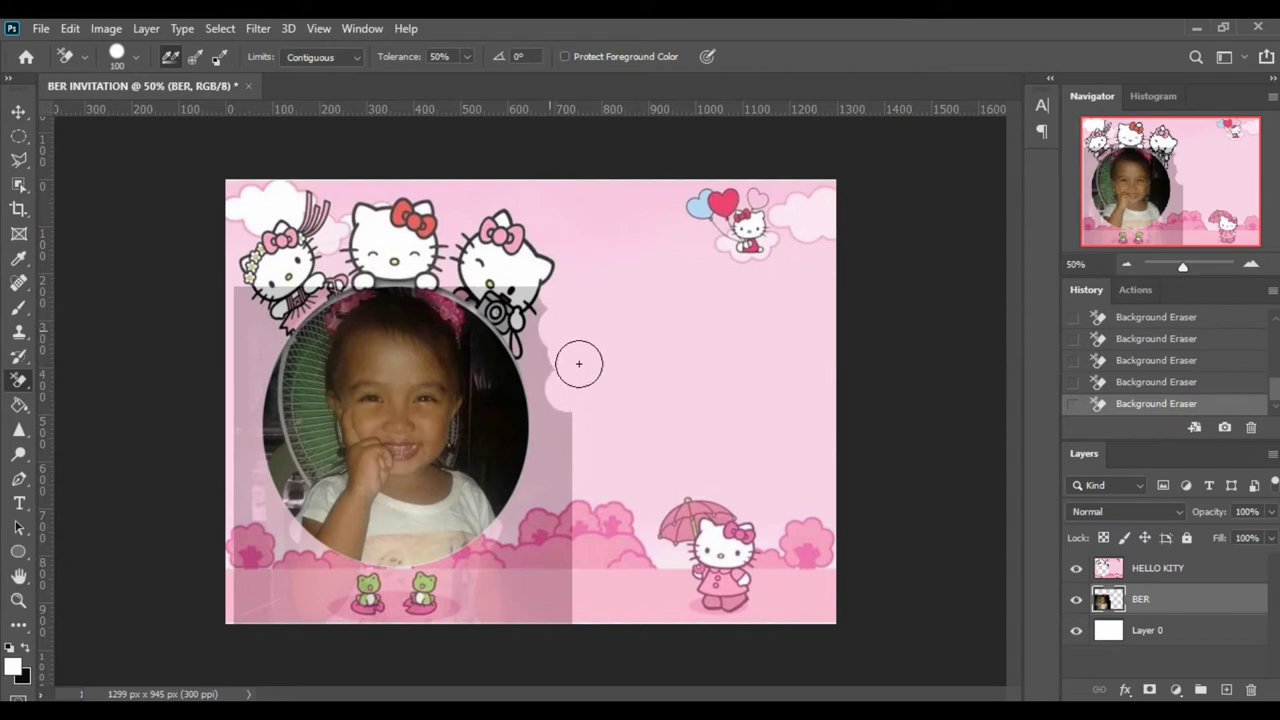
pyautogui.moveTo(520, 310); pyautogui.dragTo(545, 320)
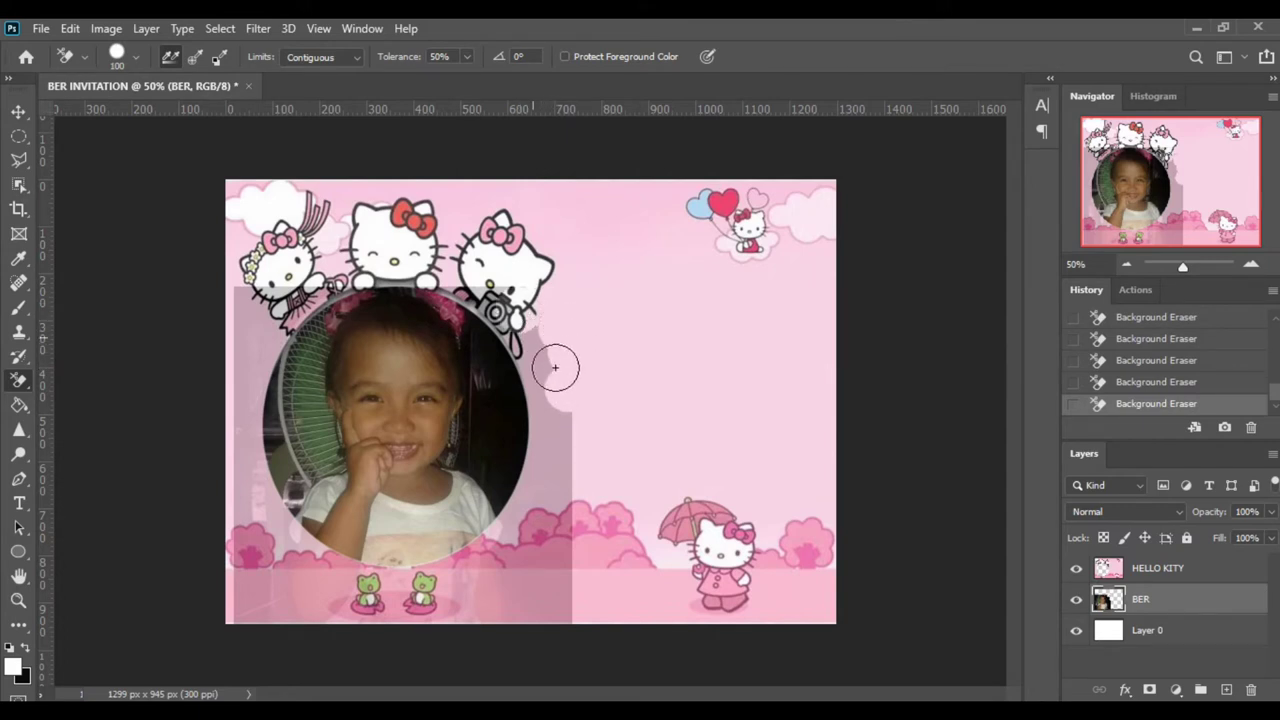
pyautogui.moveTo(563, 368); pyautogui.dragTo(571, 389)
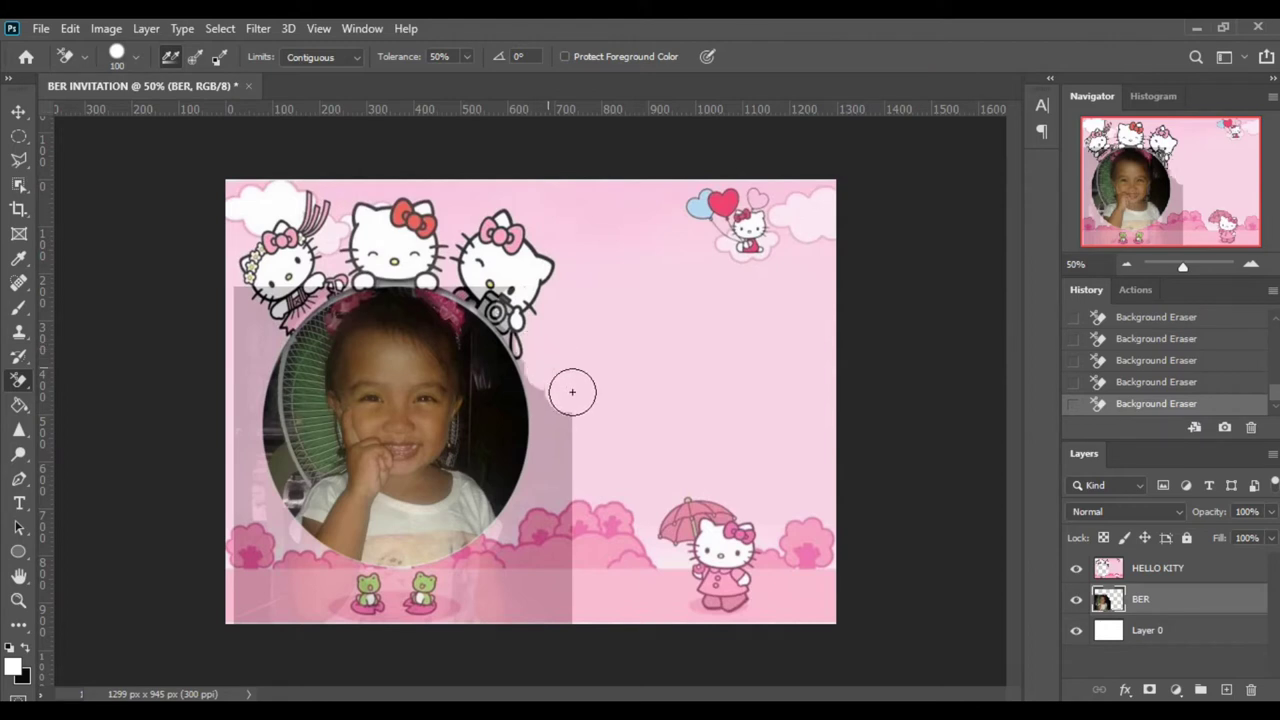
# Switch back to the regular Eraser and erase the dark area beside the circle's right edge.
pyautogui.rightClick(27, 386)
pyautogui.click(60, 377)
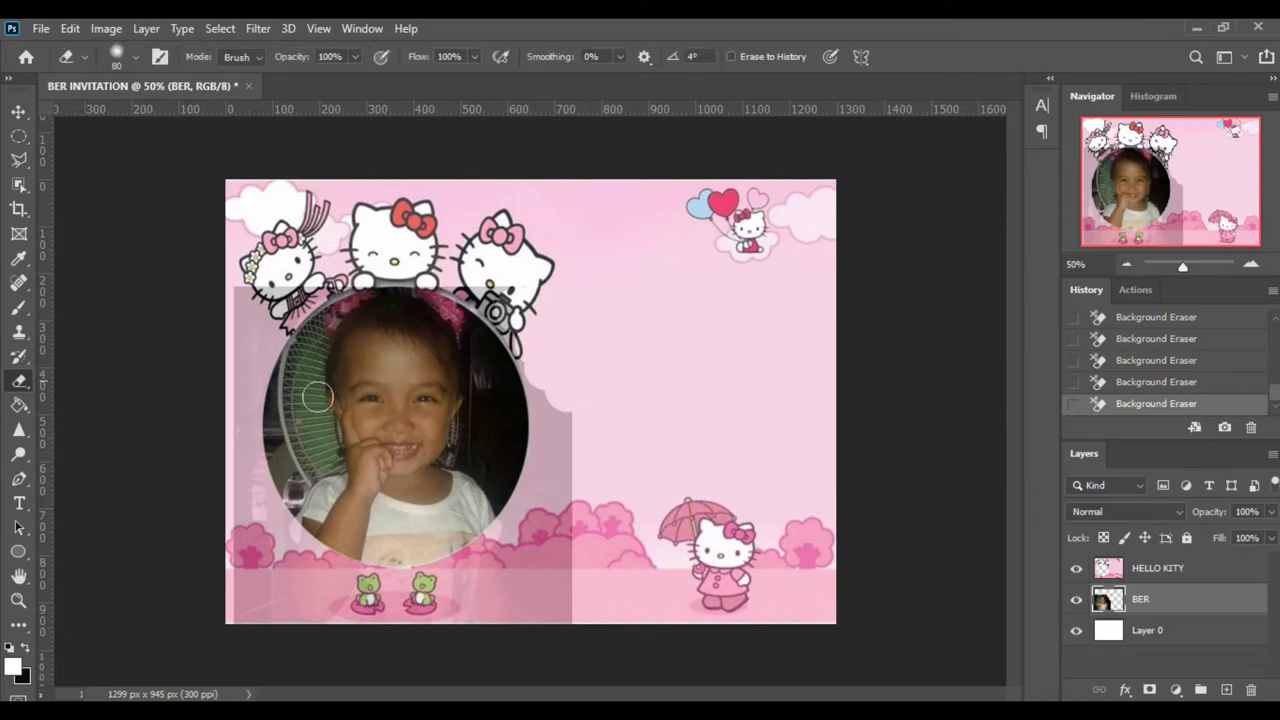
pyautogui.moveTo(611, 446); pyautogui.dragTo(574, 443)
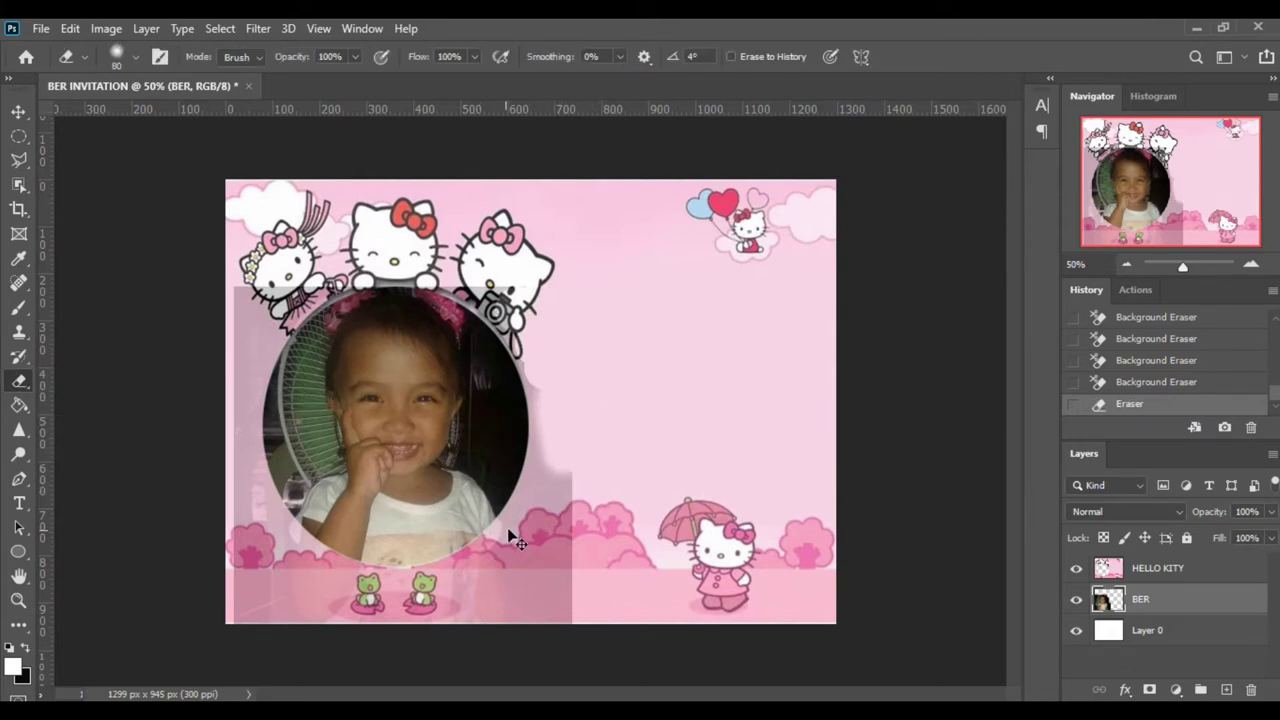
# Zoom to 100% and set the Eraser hardness to 35%.
pyautogui.hotkey('ctrl', '+')
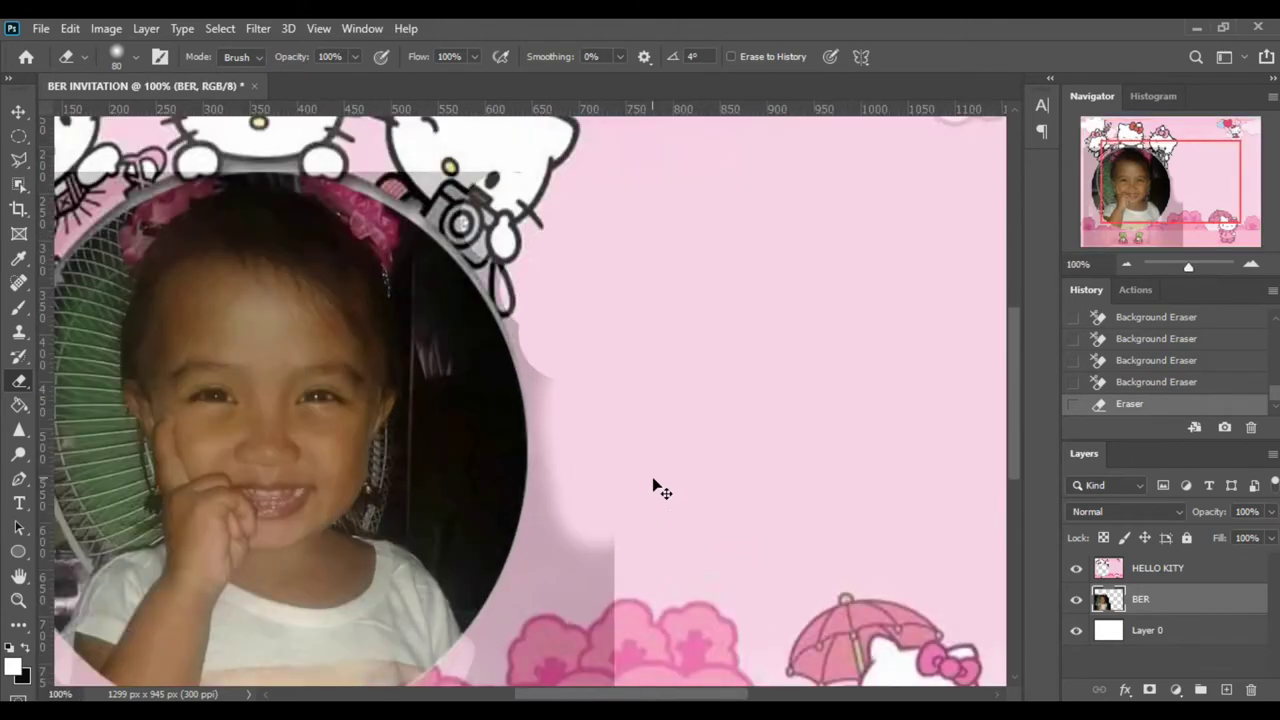
pyautogui.hotkey('ctrl', '+')
pyautogui.click(131, 57)
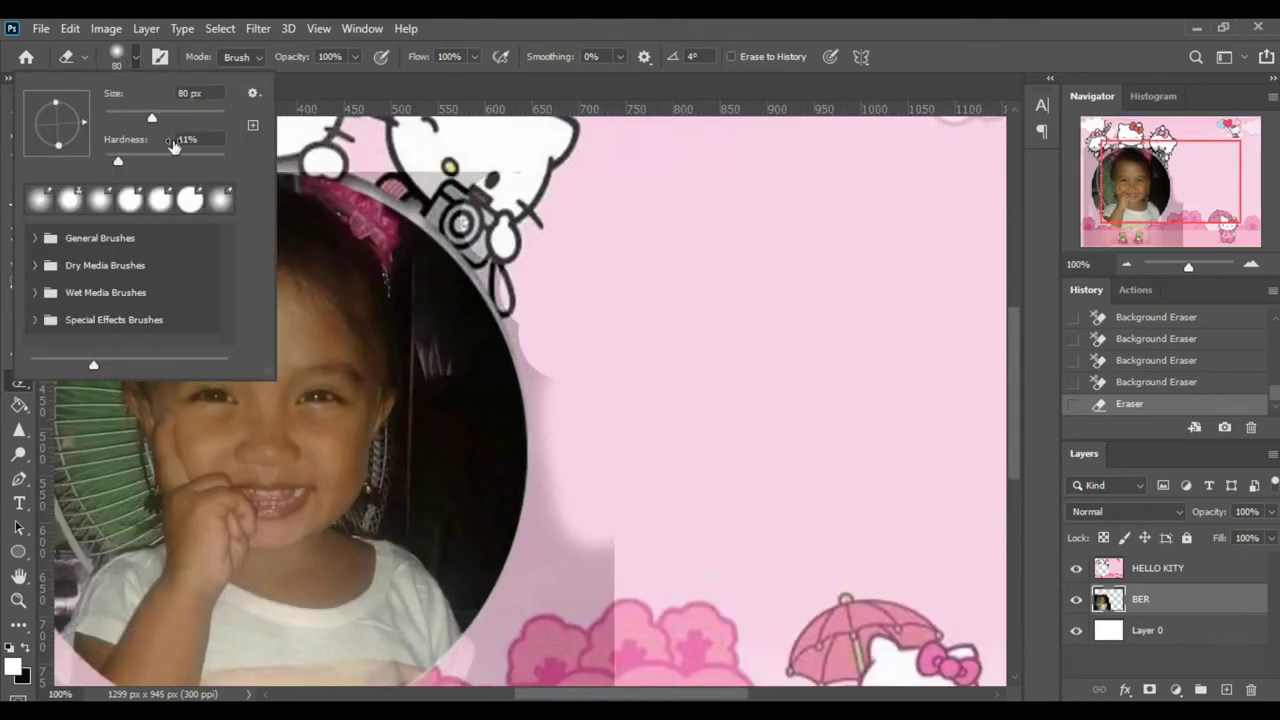
pyautogui.moveTo(123, 163); pyautogui.dragTo(149, 161)
pyautogui.click(641, 420)
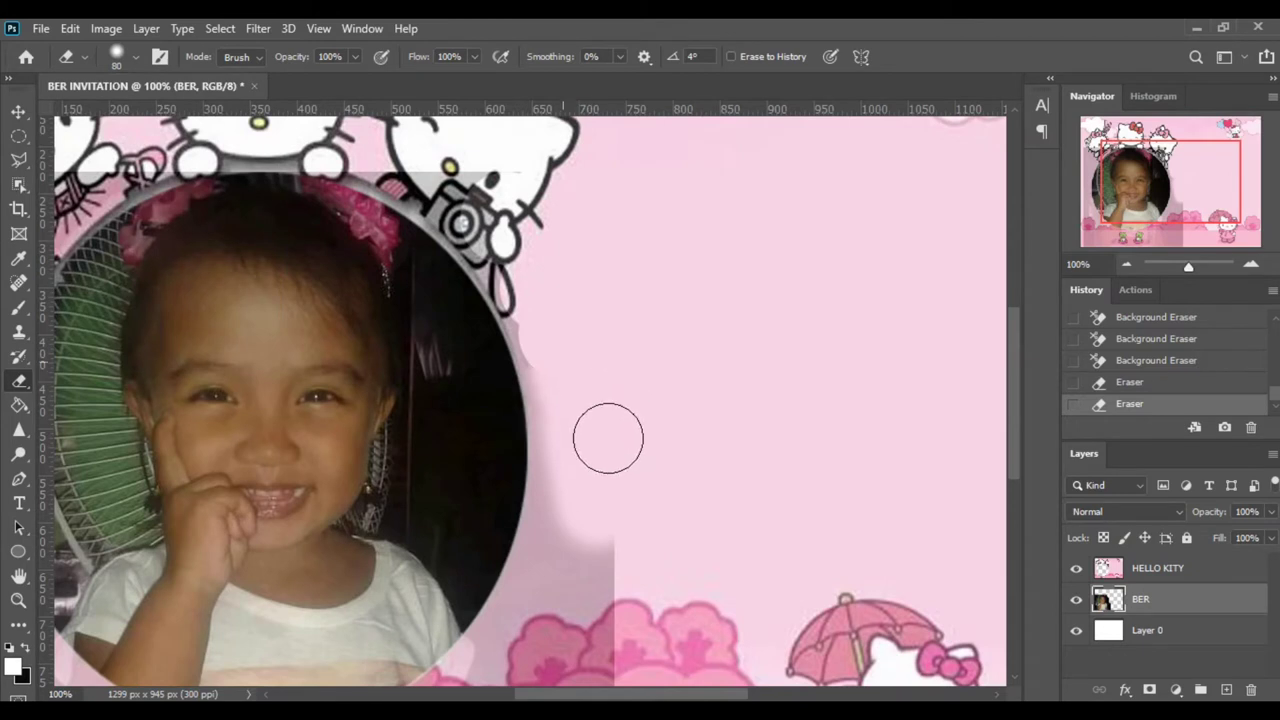
# Erase the leftover photo background around the circle's edges.
pyautogui.moveTo(597, 400); pyautogui.dragTo(608, 420)
pyautogui.hotkey('ctrl', 'z')
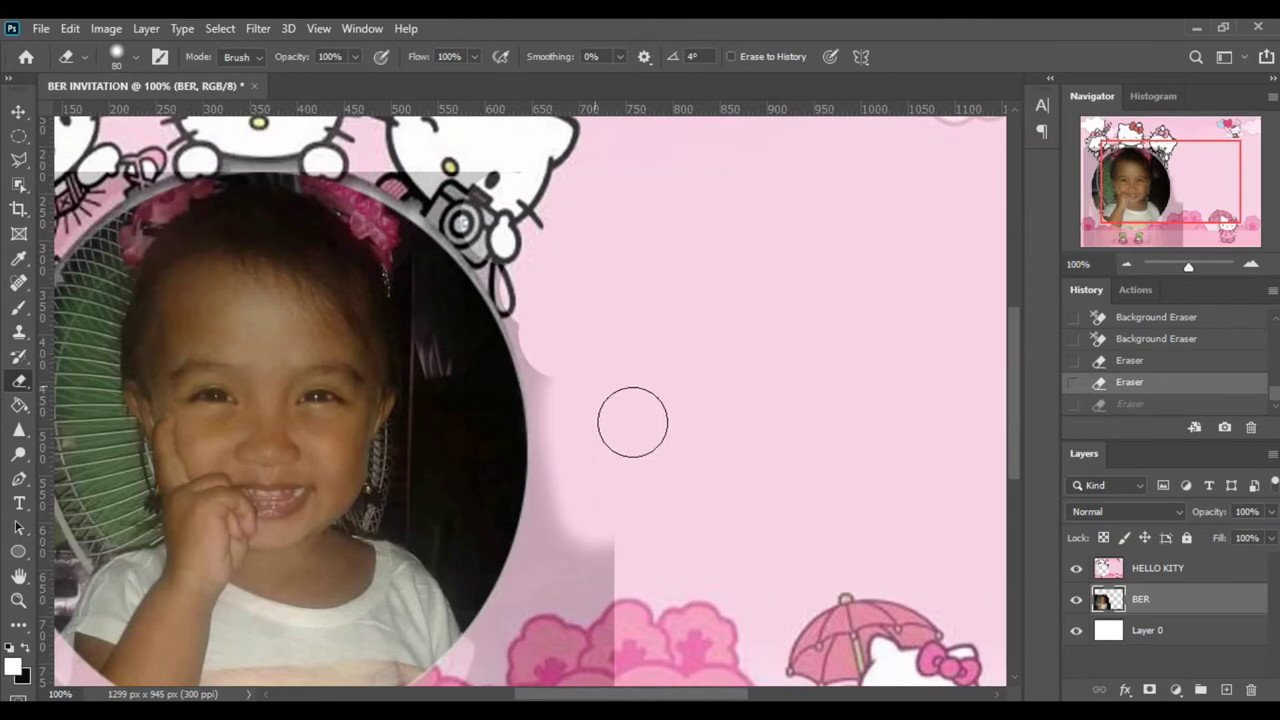
pyautogui.hotkey('ctrl', 'shift', 'z')
pyautogui.moveTo(569, 327); pyautogui.dragTo(543, 214)
pyautogui.scroll(-2, 650, 520)
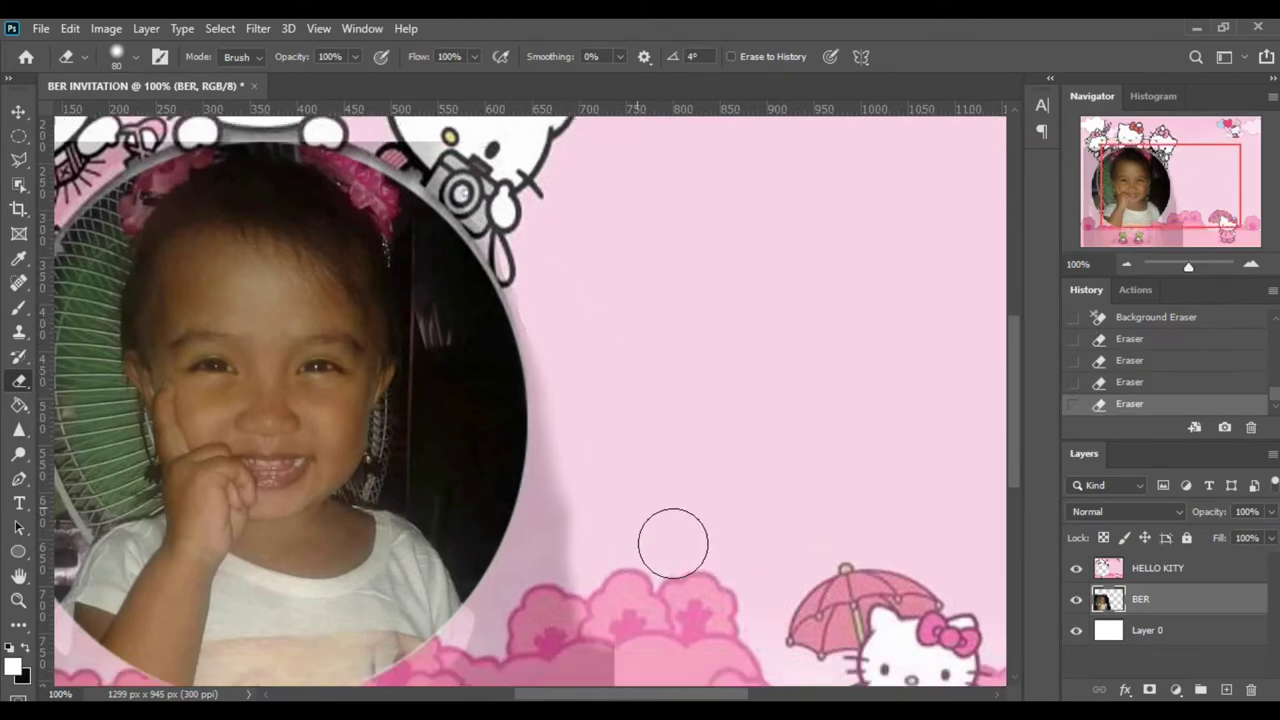
pyautogui.moveTo(691, 537); pyautogui.dragTo(643, 594)
pyautogui.scroll(-2, 650, 620)
pyautogui.moveTo(1013, 476); pyautogui.dragTo(1008, 531)
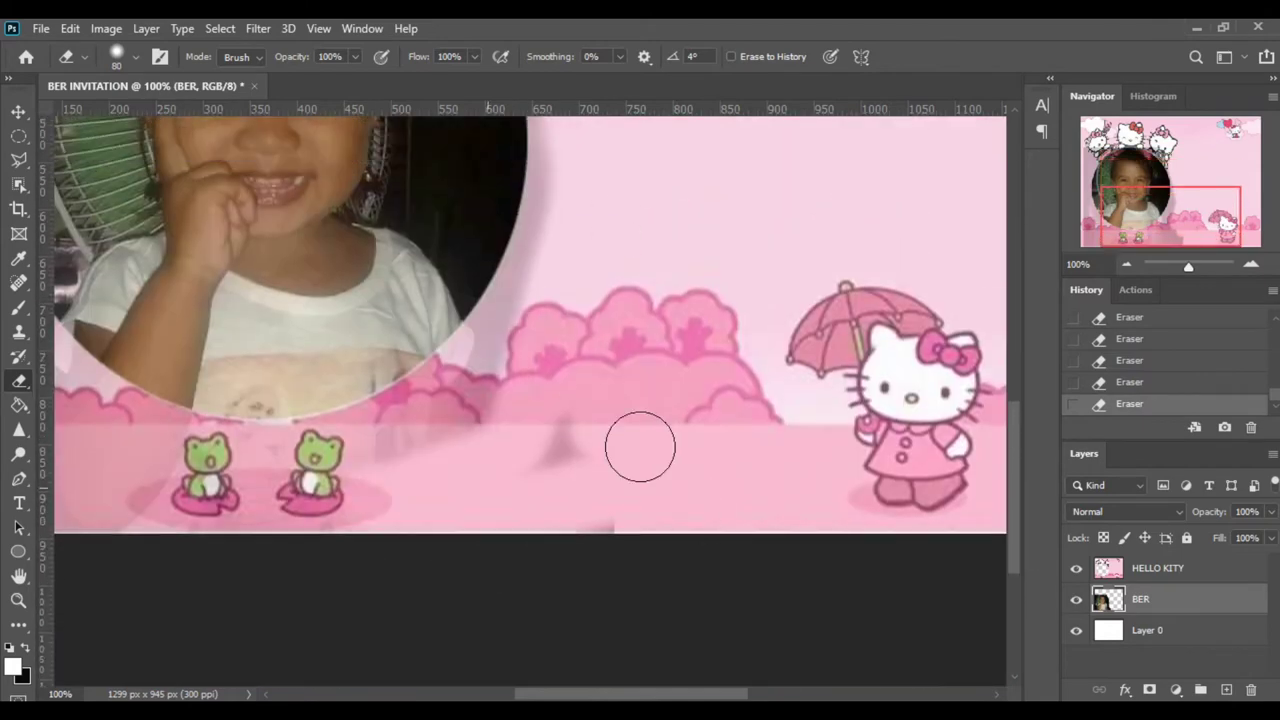
pyautogui.moveTo(547, 697); pyautogui.dragTo(440, 697)
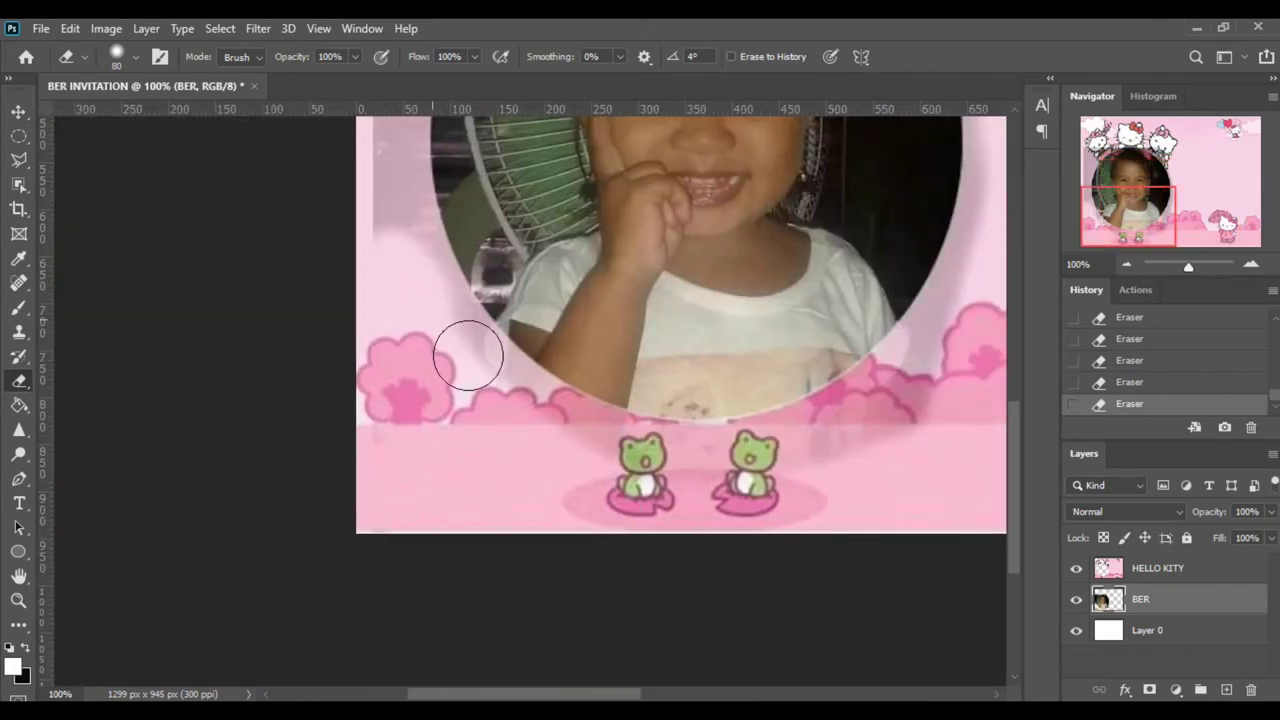
pyautogui.scroll(1, 1020, 514)
pyautogui.scroll(6, 1020, 514)
pyautogui.moveTo(420, 332)
pyautogui.mouseDown()
pyautogui.moveTo(500, 360)
pyautogui.moveTo(408, 508)
pyautogui.moveTo(440, 470)
pyautogui.mouseUp()
# Pan around to check the edges, then return to the Move tool at 50% zoom.
pyautogui.scroll(-3, 420, 443)
pyautogui.scroll(-2, 420, 443)
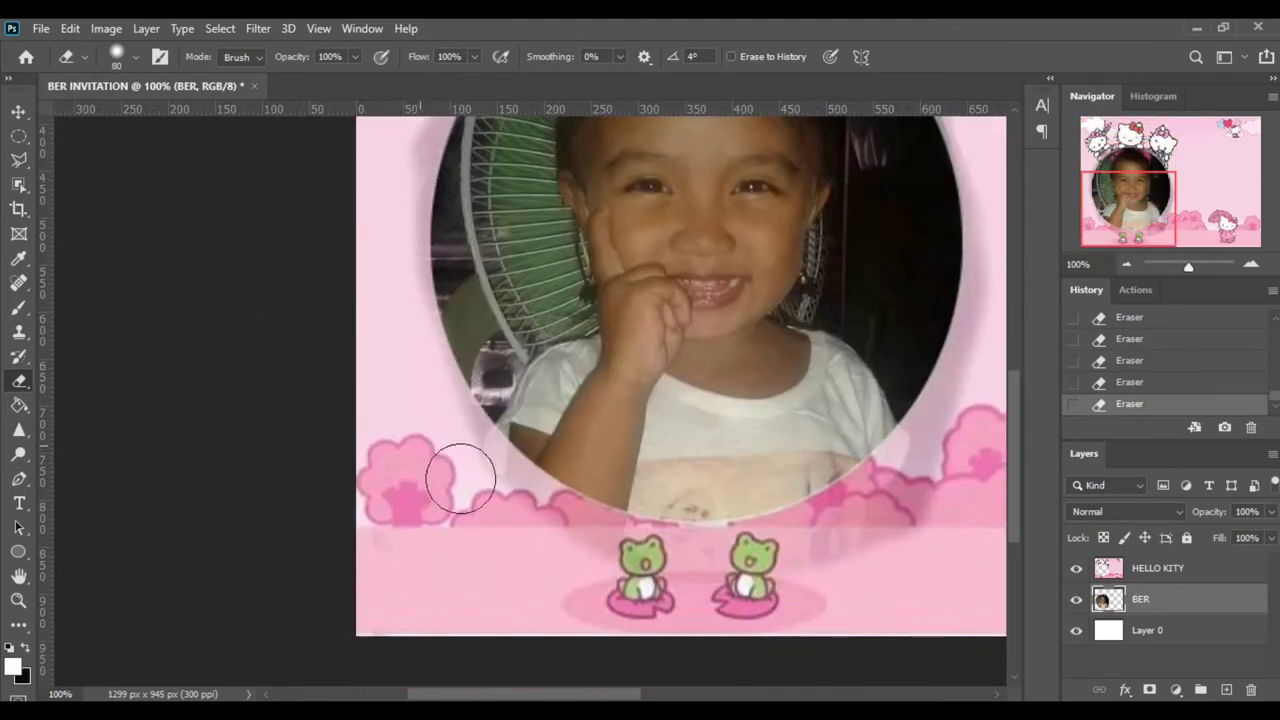
pyautogui.hscroll(5, 600, 640)
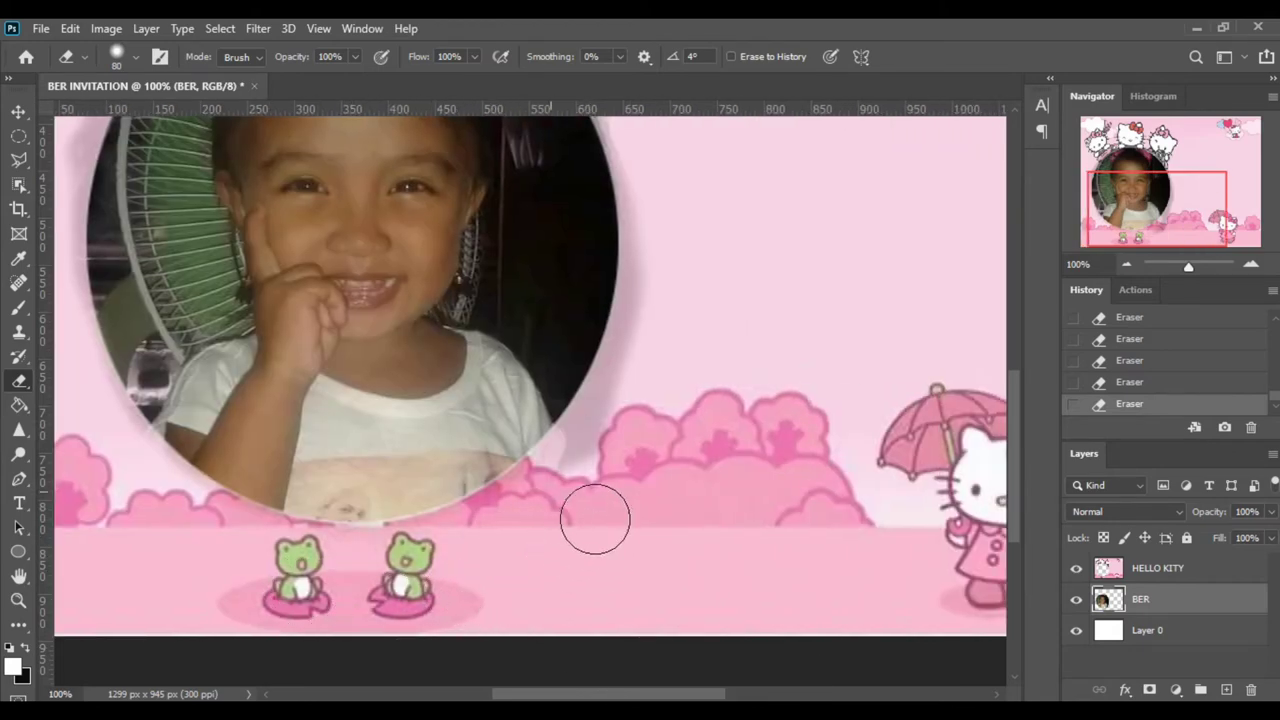
pyautogui.scroll(2, 736, 303)
pyautogui.scroll(1, 736, 303)
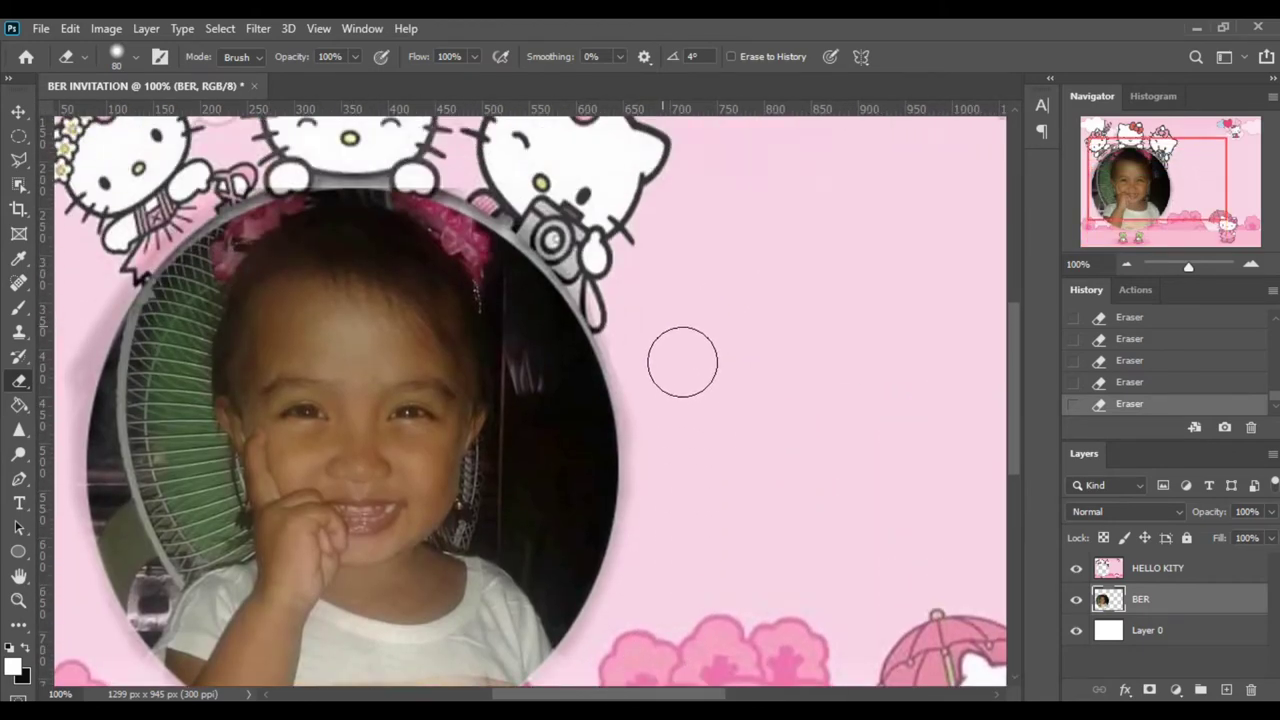
pyautogui.scroll(1, 660, 360)
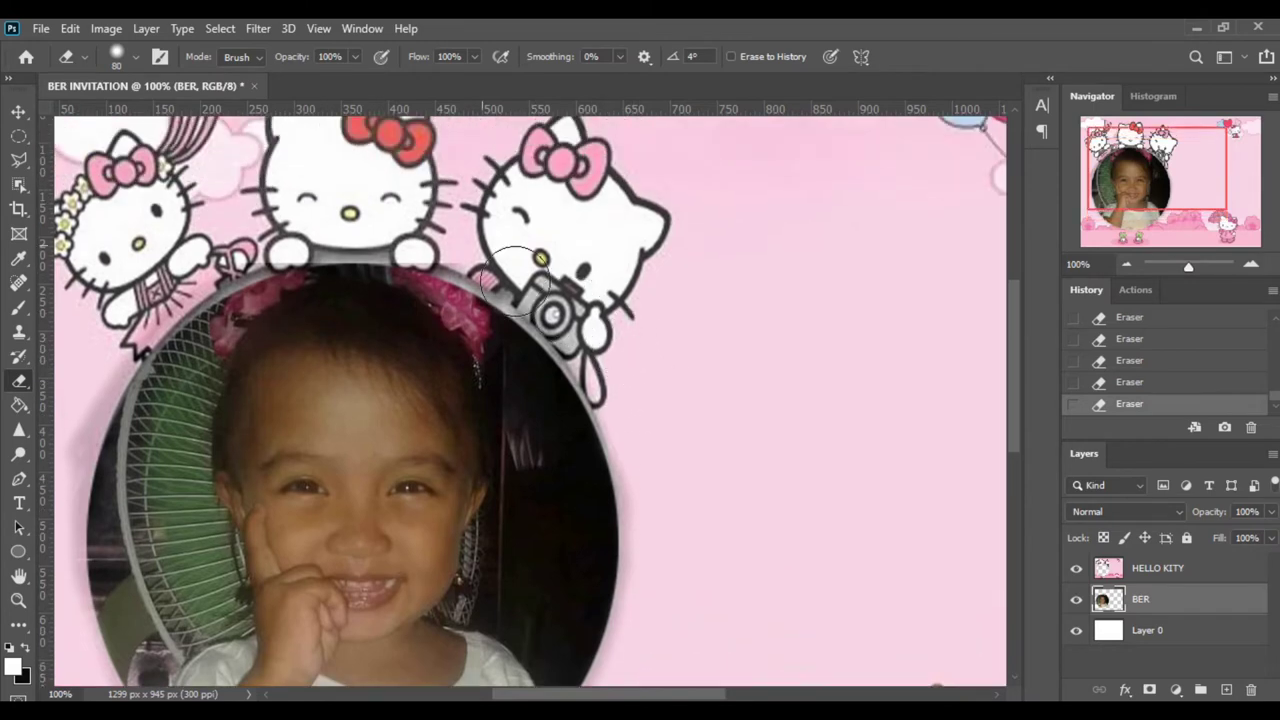
pyautogui.hscroll(-1, 530, 697)
pyautogui.hscroll(-4, 530, 697)
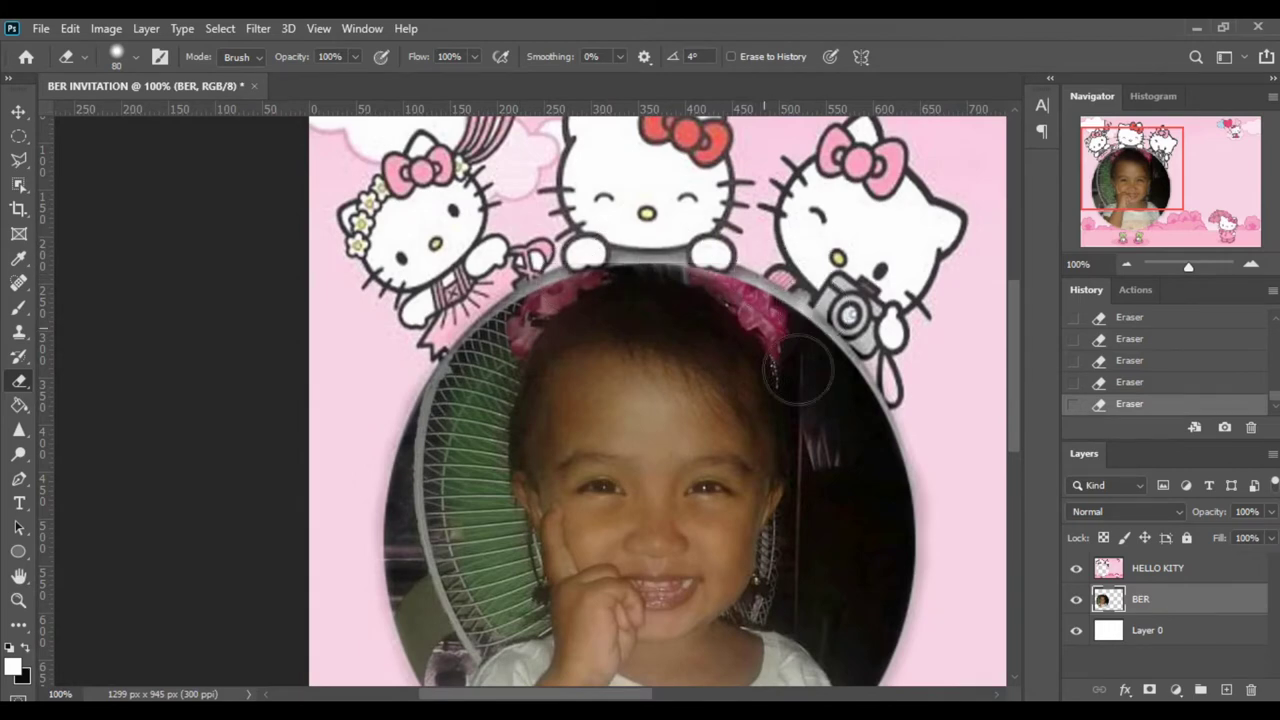
pyautogui.scroll(-1, 810, 450)
pyautogui.press('v')
pyautogui.hotkey('ctrl', '-')
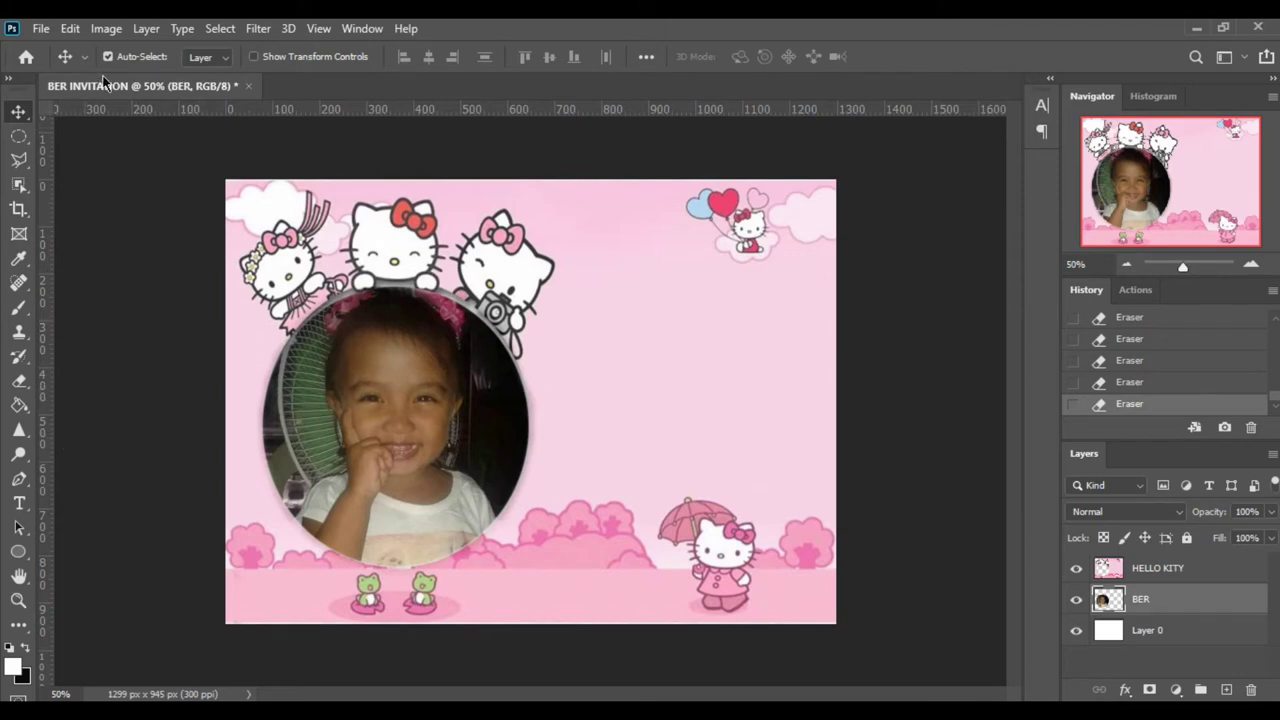
# Add a Lorem Ipsum text layer right of the photo above HELLO KITY, and select its text.
pyautogui.click(19, 503)
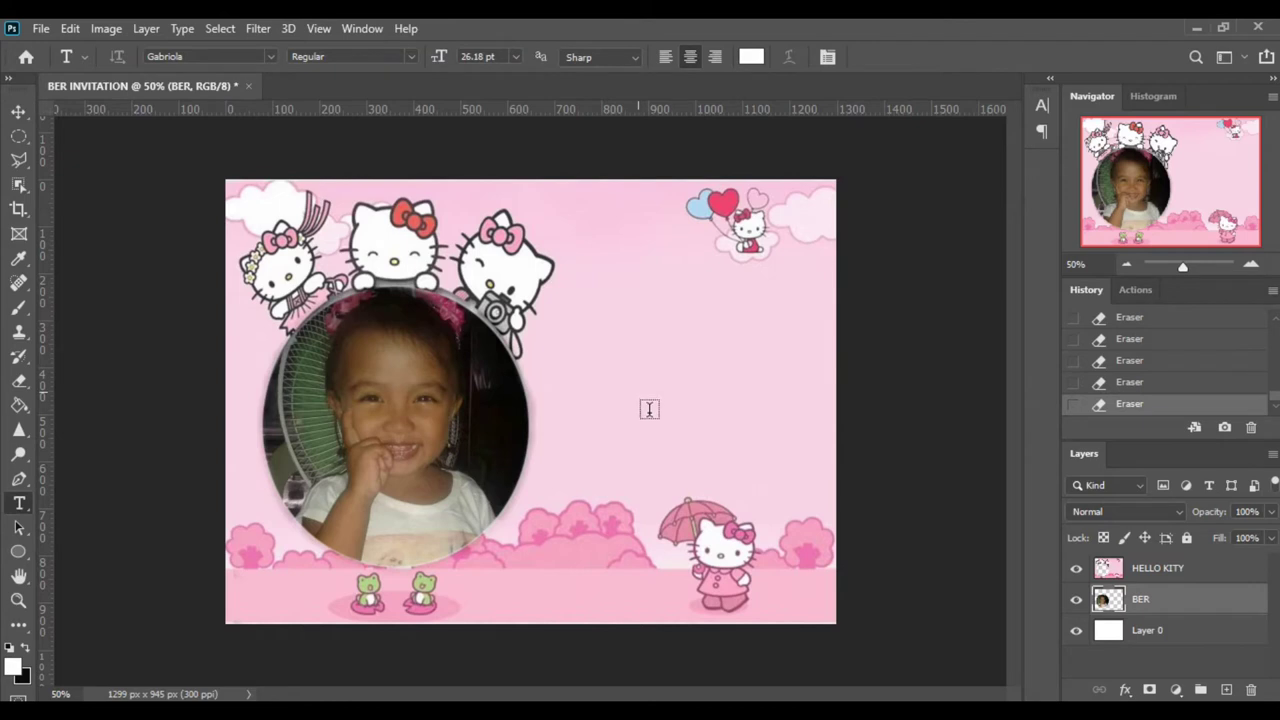
pyautogui.click(645, 410)
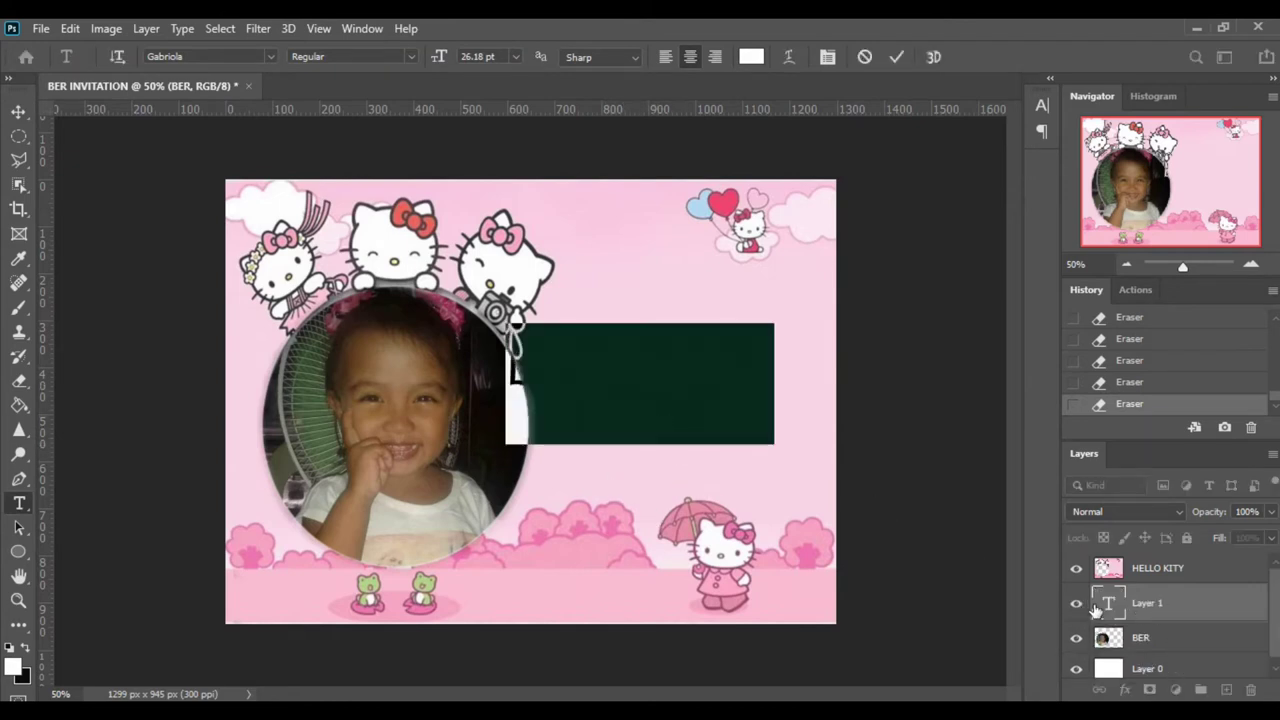
pyautogui.moveTo(1195, 605); pyautogui.dragTo(1187, 572)
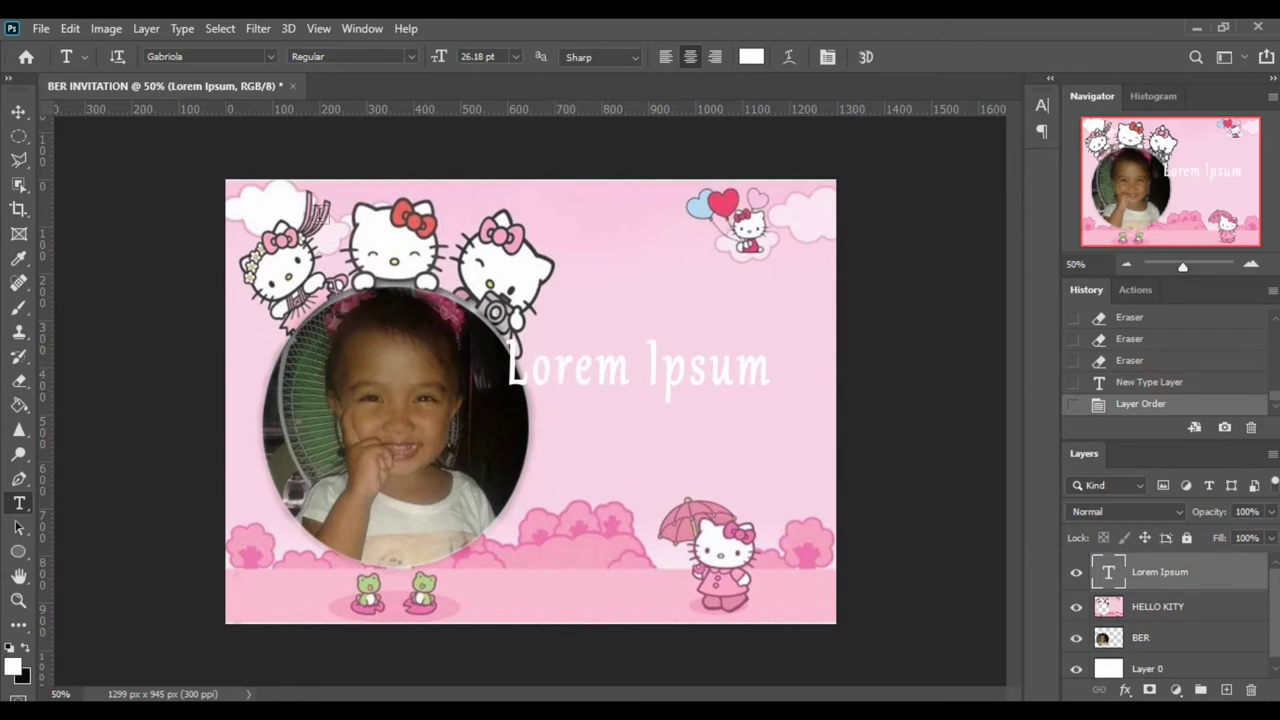
pyautogui.click(271, 58)
pyautogui.click(613, 381)
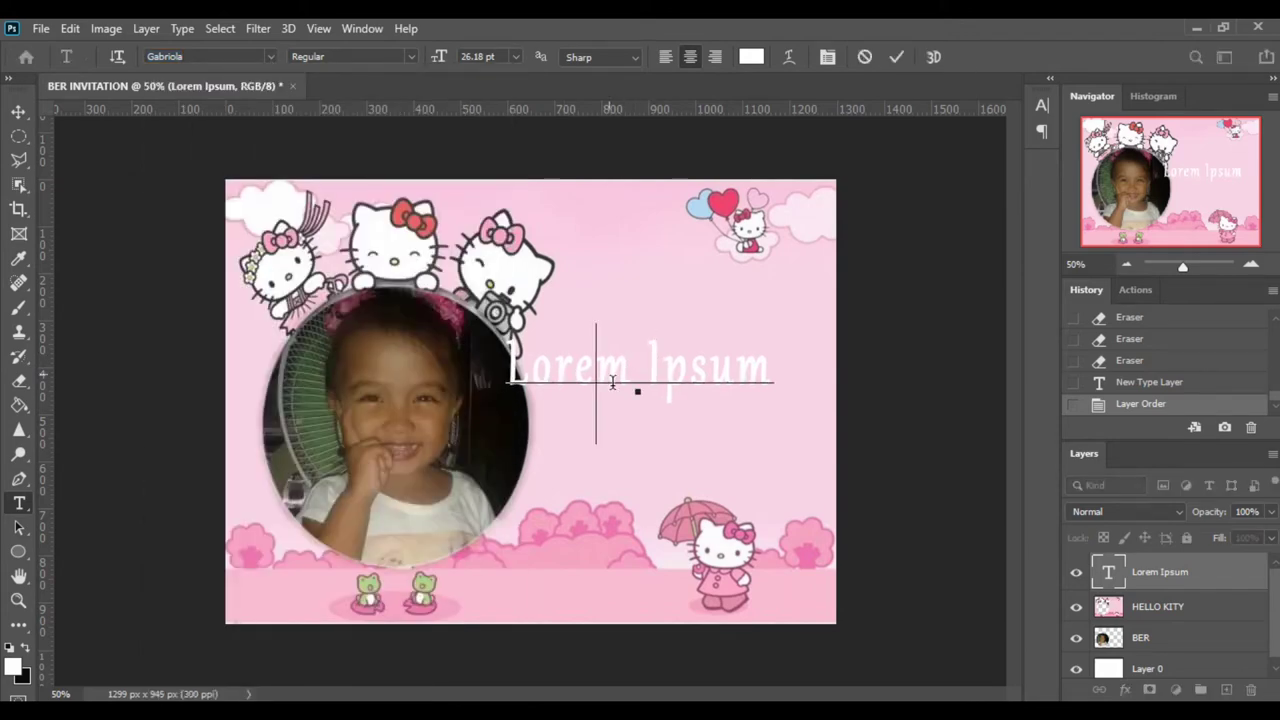
pyautogui.hotkey('ctrl', 'a')
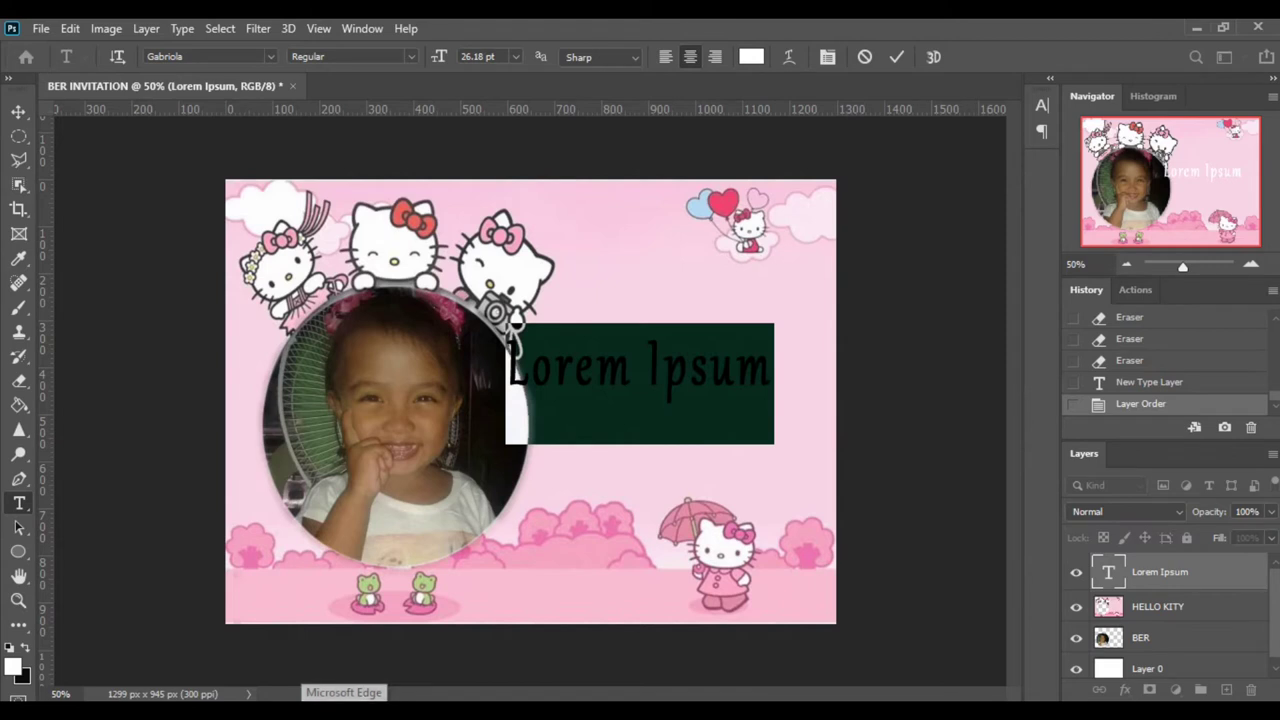
# Replace the placeholder with the child's full name and set it to 20 pt.
pyautogui.press('BackSpace')
pyautogui.press('BackSpace')
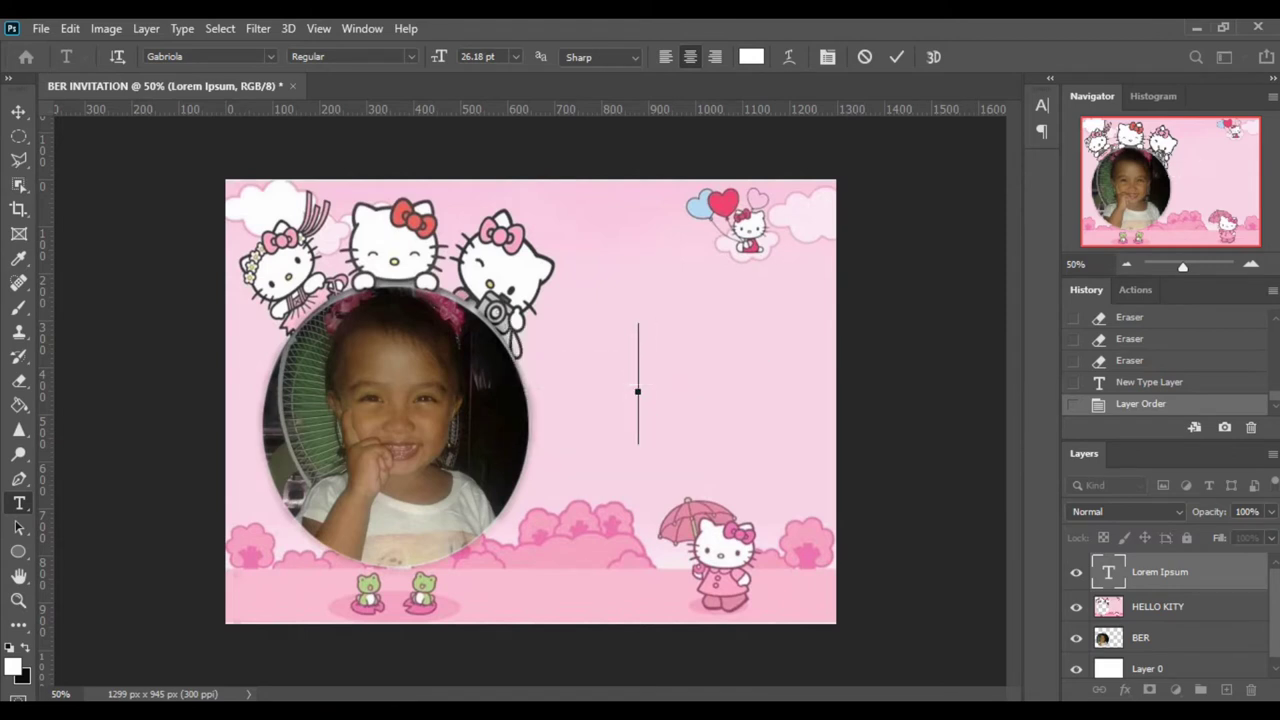
pyautogui.write('Berna')
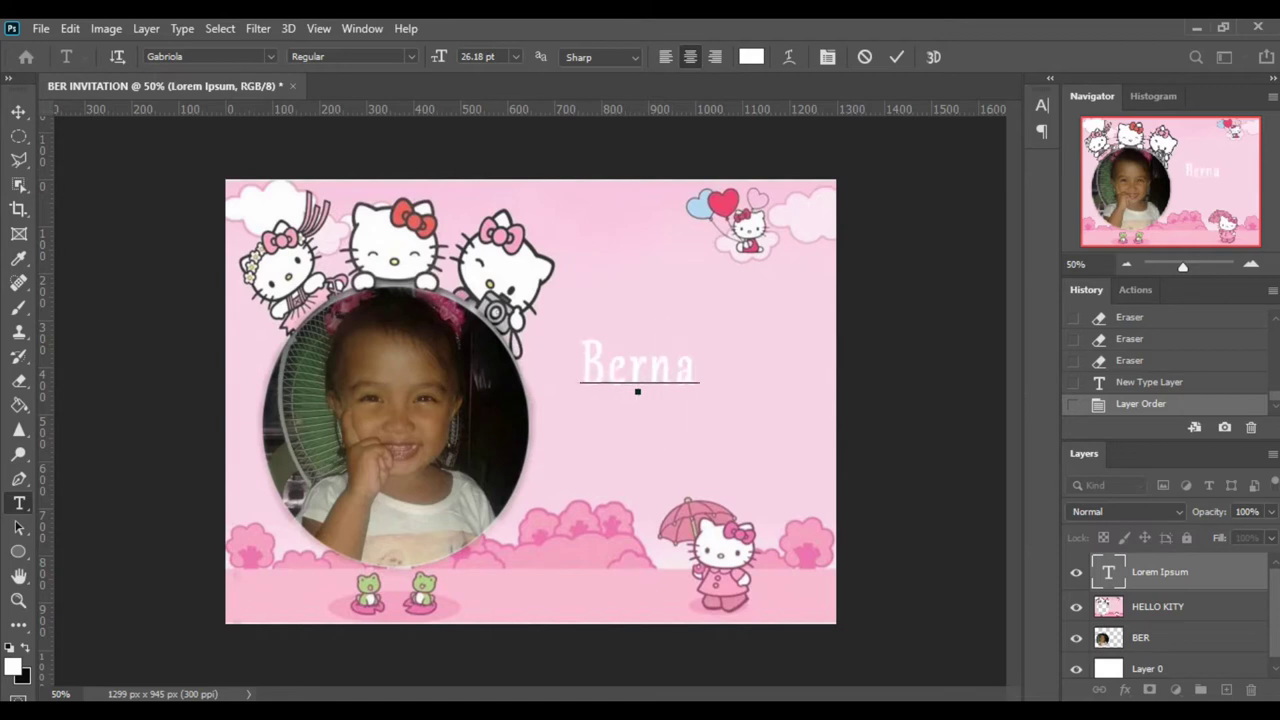
pyautogui.write('dette')
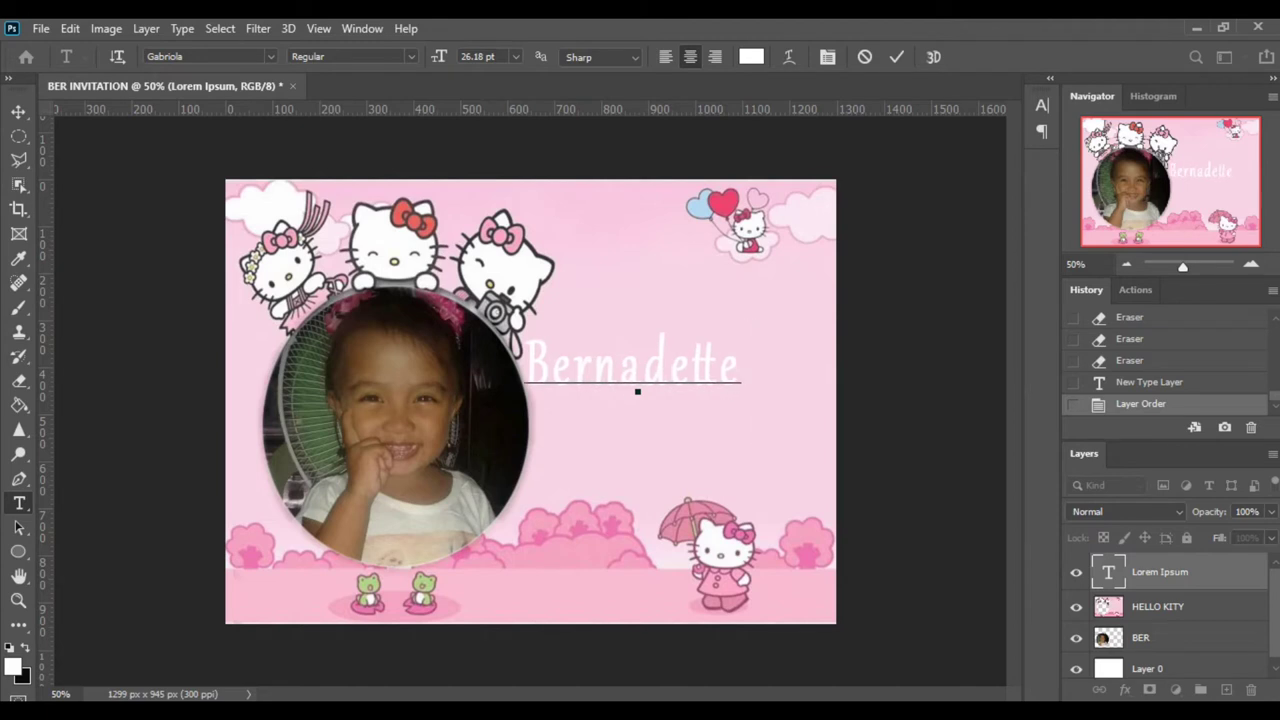
pyautogui.write(' Er')
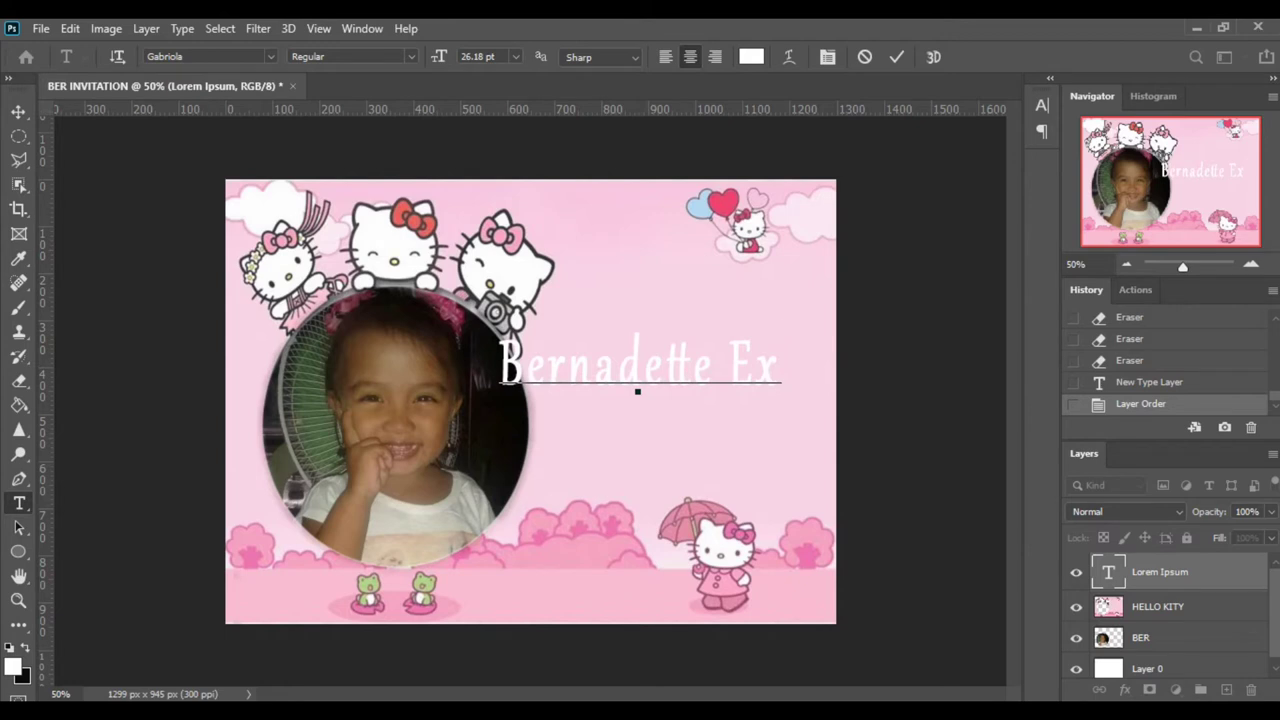
pyautogui.write('ciomo')
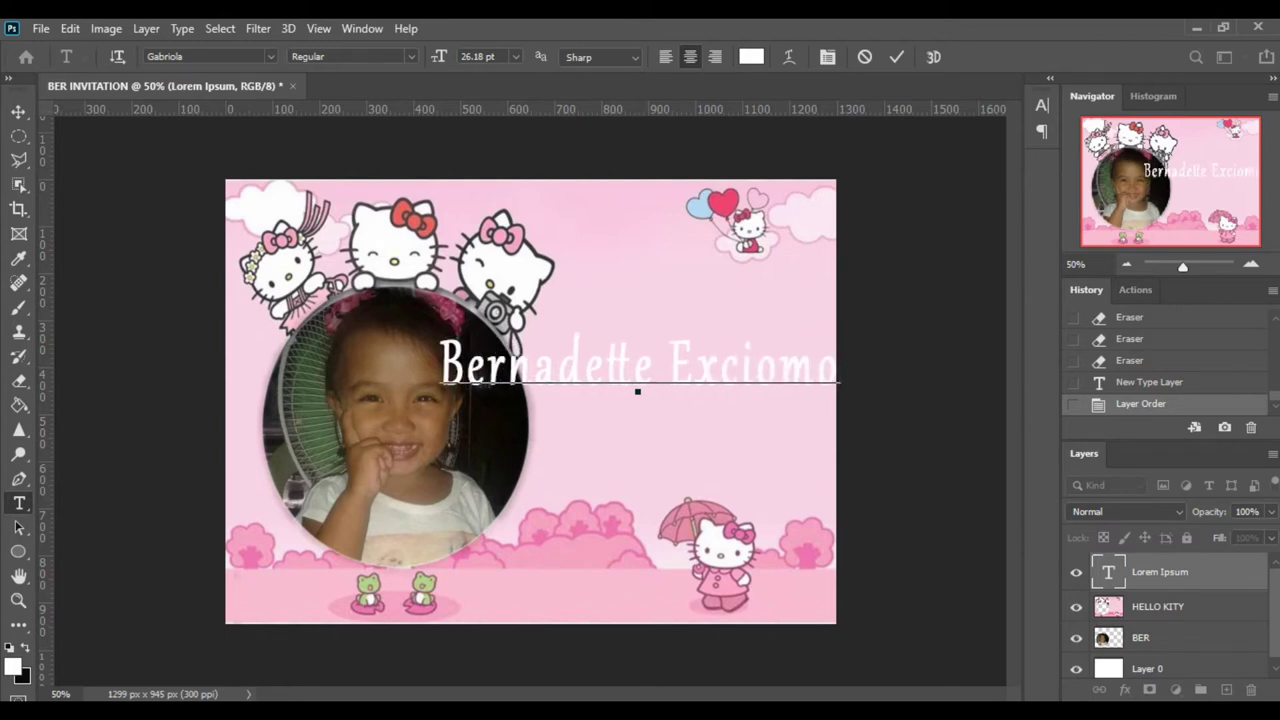
pyautogui.click(560, 386)
pyautogui.hotkey('ctrl', 'a')
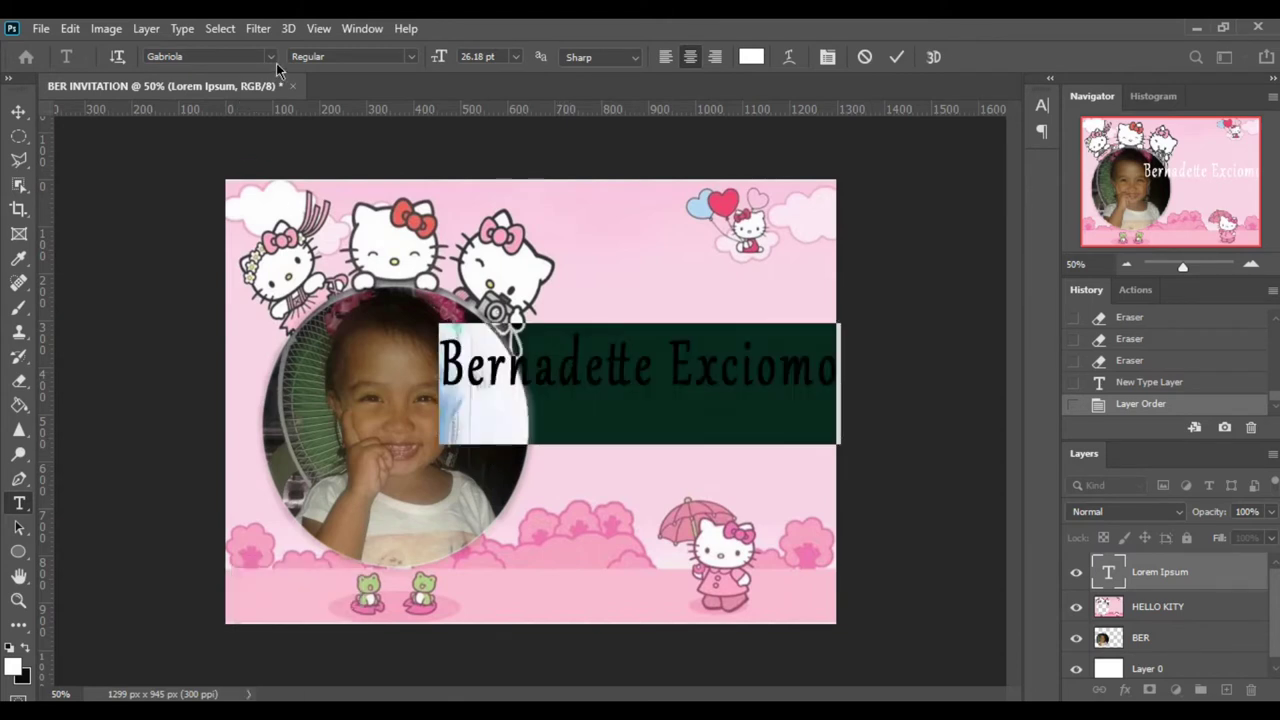
pyautogui.click(515, 60)
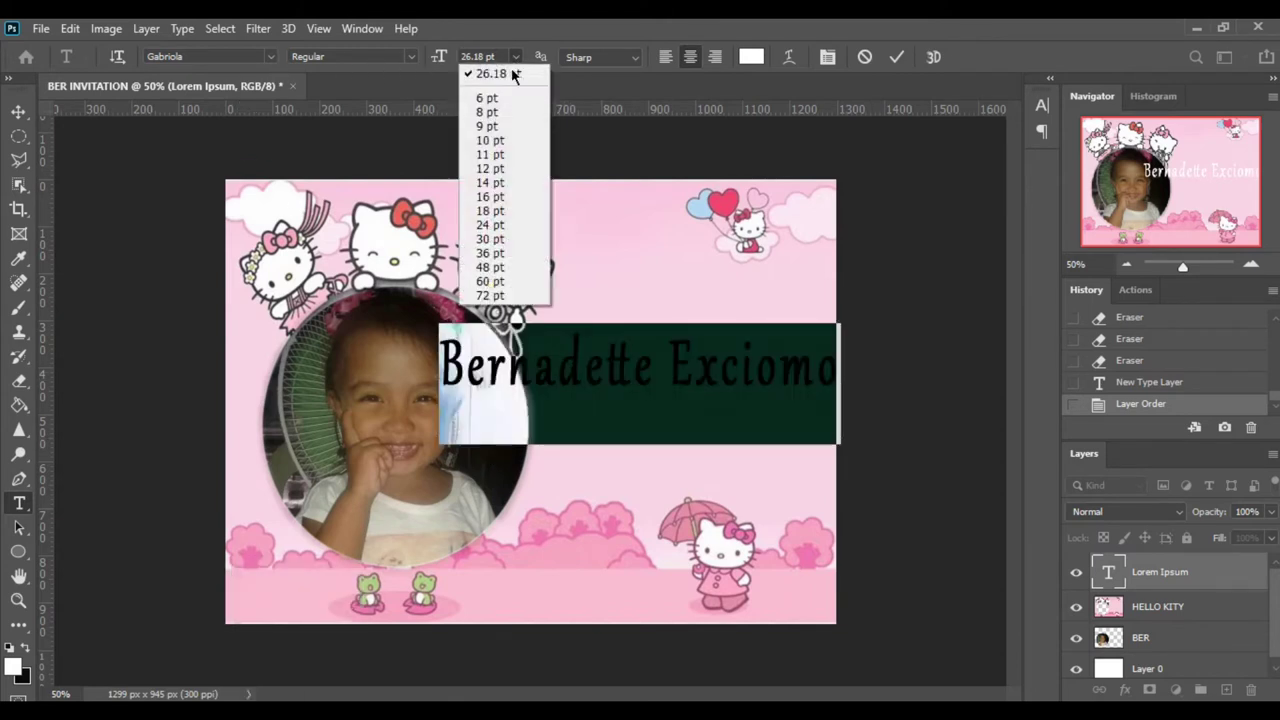
pyautogui.click(499, 225)
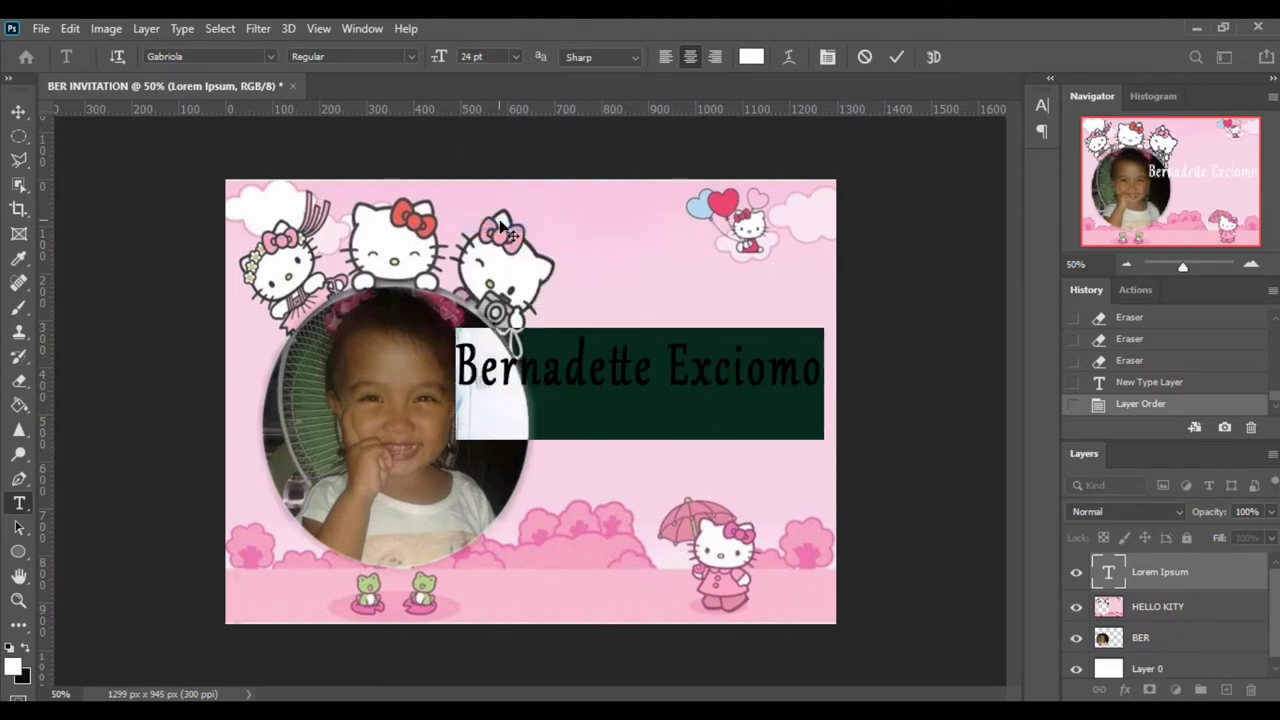
pyautogui.click(512, 60)
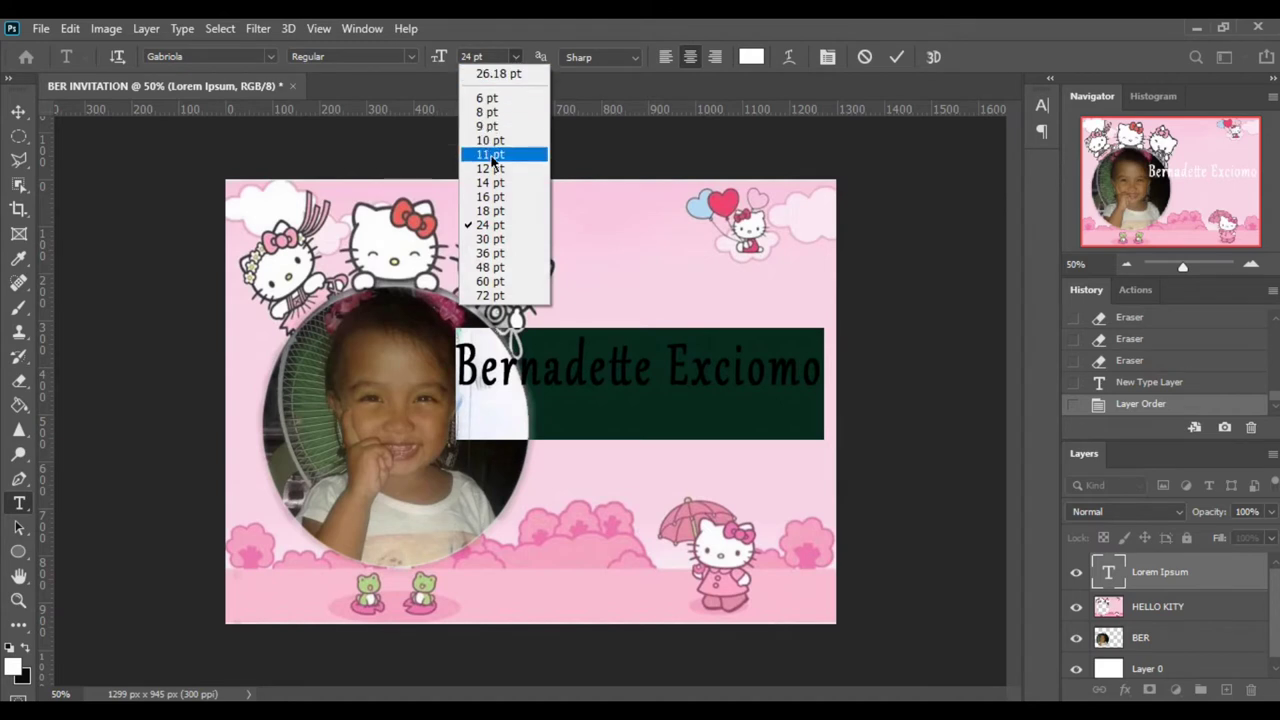
pyautogui.click(488, 211)
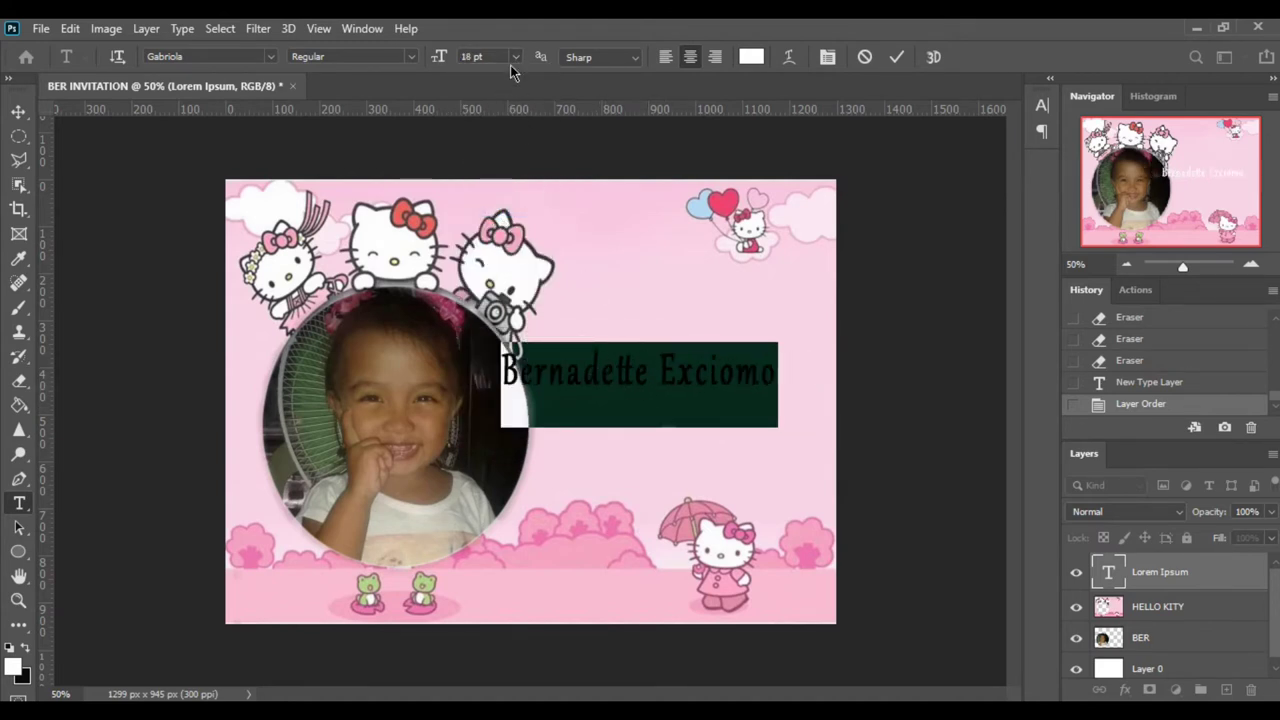
pyautogui.write('20')
pyautogui.press('Return')
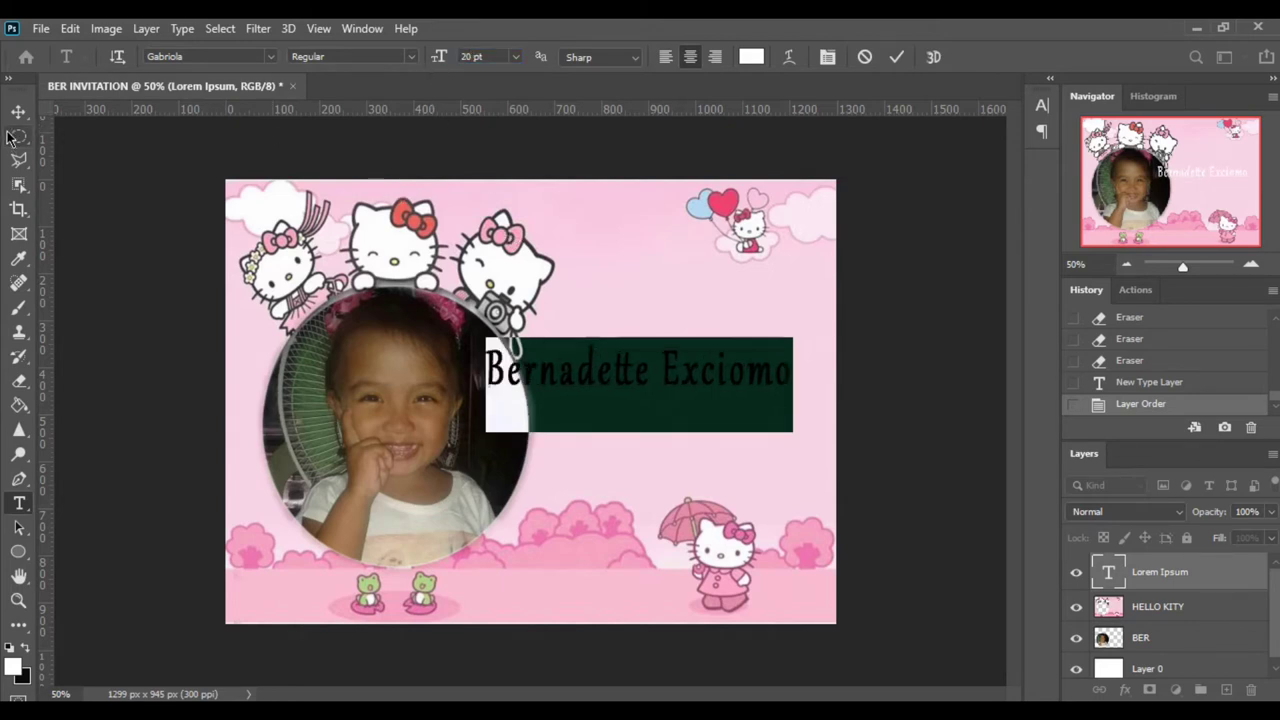
# Move the name text up to the top right of the invitation.
pyautogui.click(18, 111)
pyautogui.moveTo(600, 377)
pyautogui.mouseDown()
pyautogui.moveTo(659, 275)
pyautogui.moveTo(632, 279)
pyautogui.mouseUp()
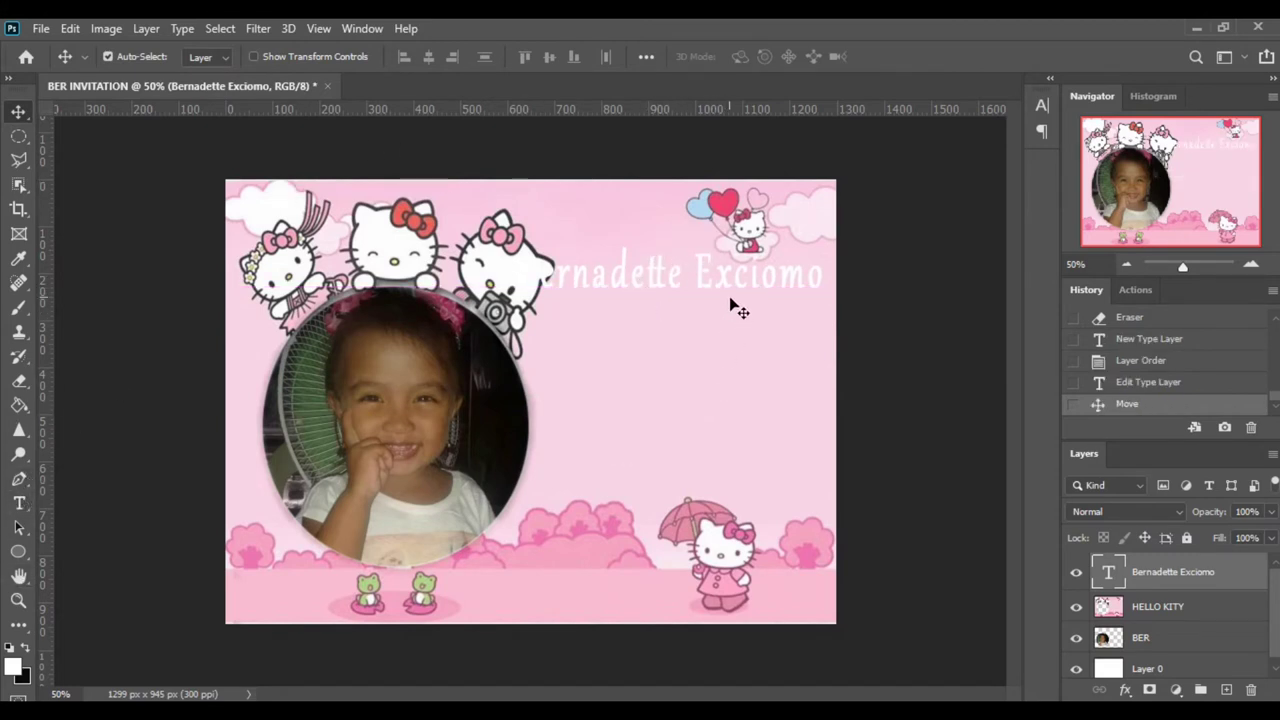
pyautogui.click(19, 503)
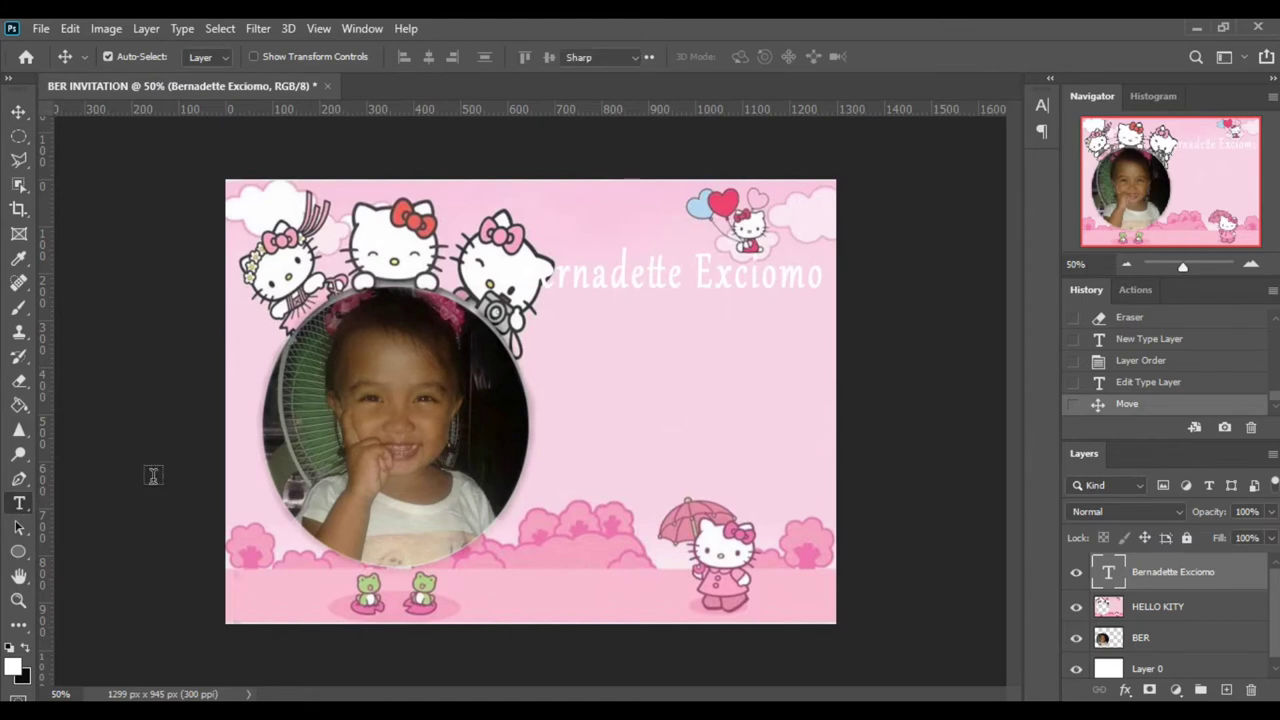
pyautogui.doubleClick(672, 284)
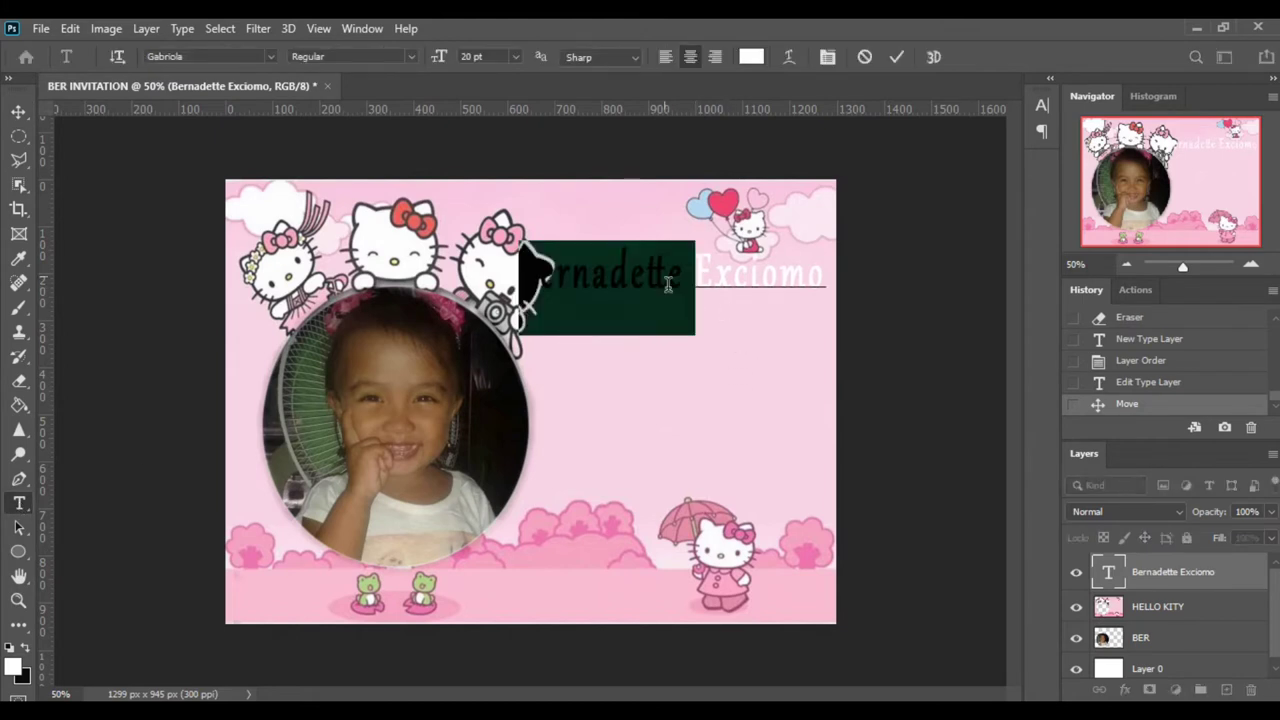
# Recolour the whole name line deep pink-red (#d70848) and commit the text.
pyautogui.tripleClick(664, 282)
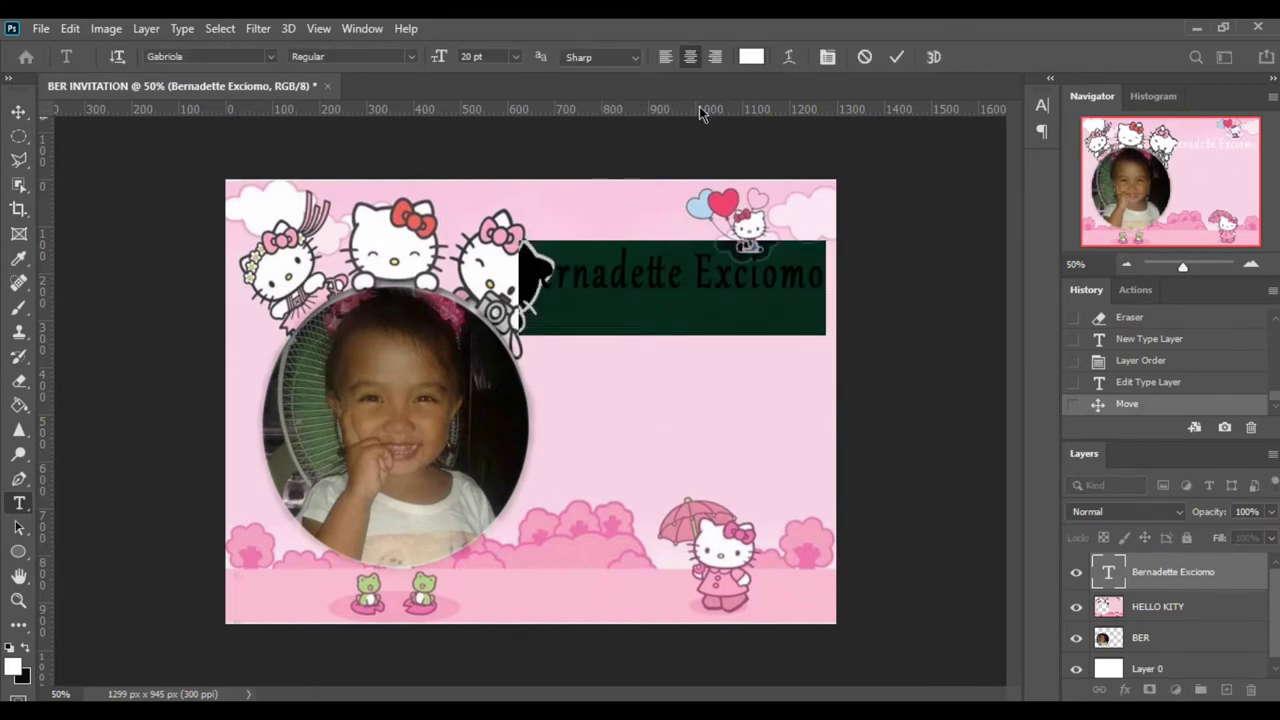
pyautogui.click(751, 57)
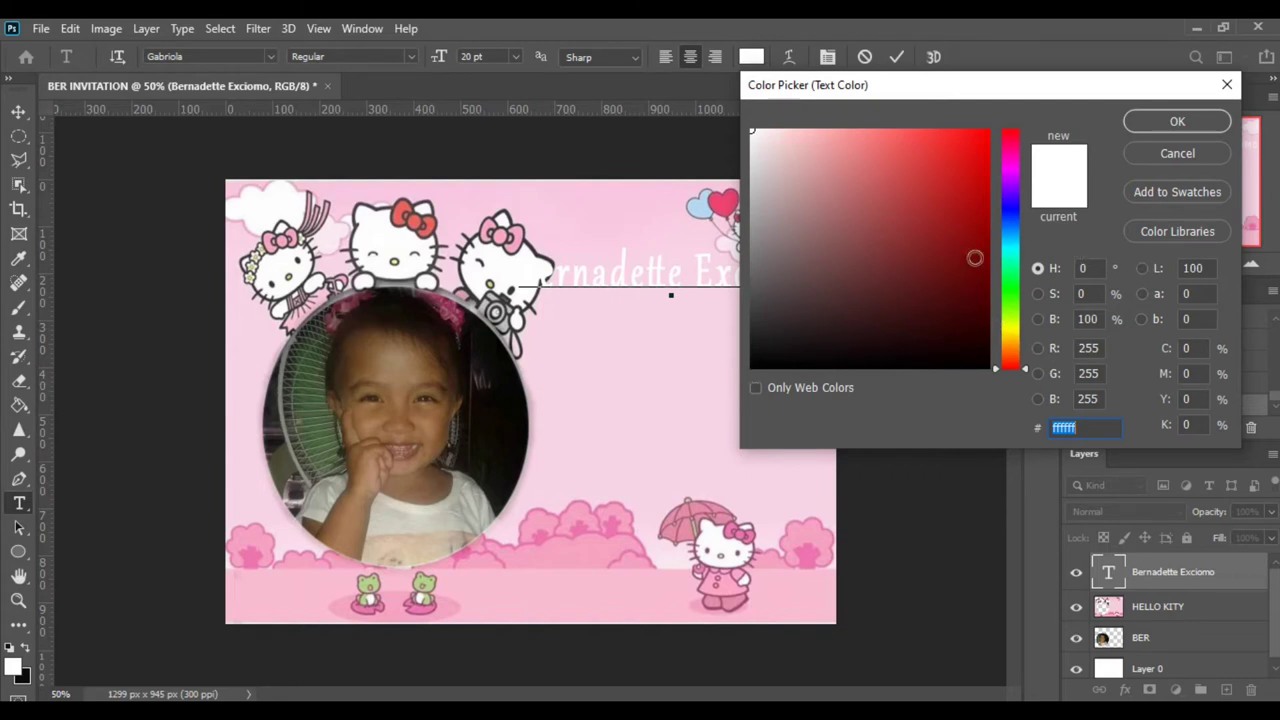
pyautogui.click(1012, 166)
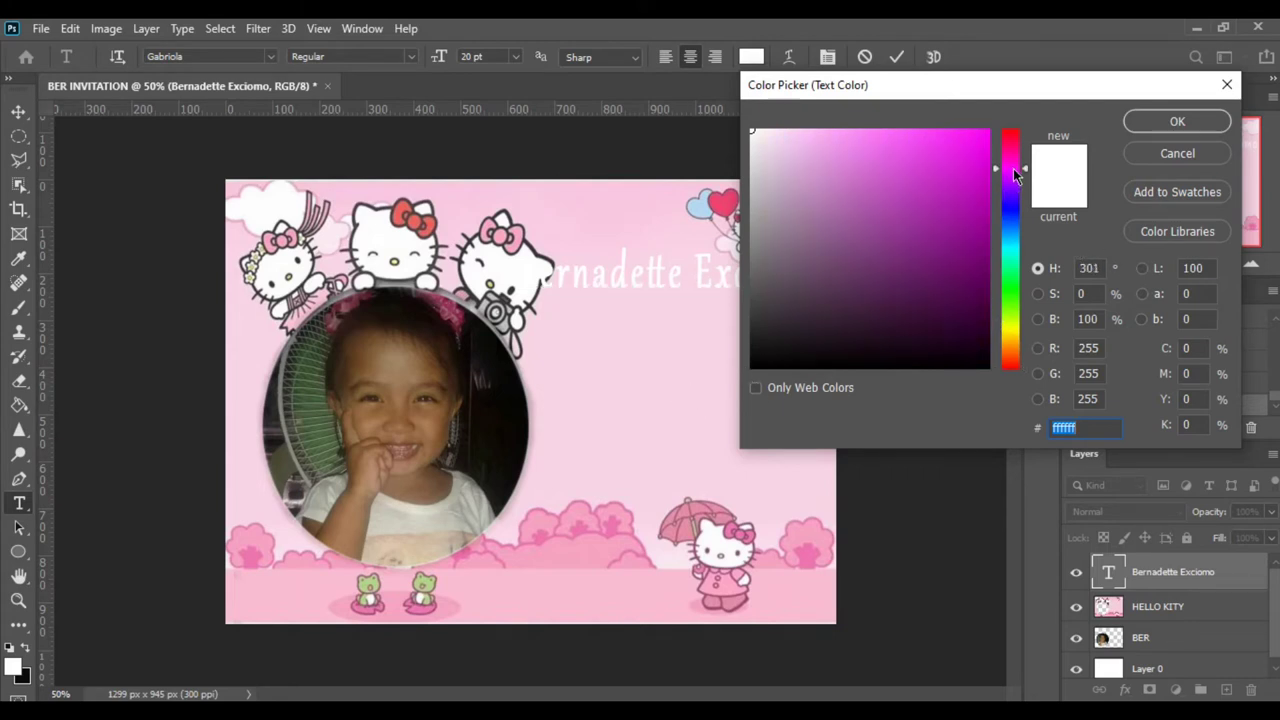
pyautogui.moveTo(1013, 155); pyautogui.dragTo(992, 172)
pyautogui.click(1014, 142)
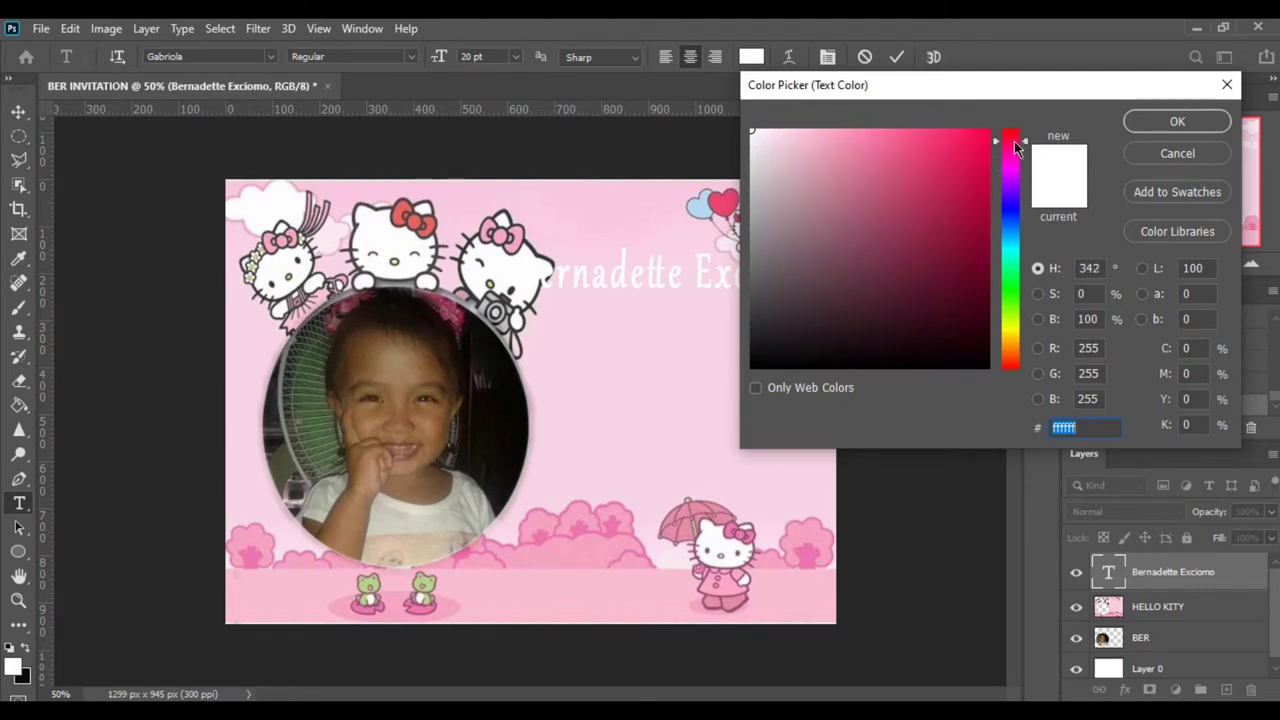
pyautogui.moveTo(917, 197)
pyautogui.mouseDown()
pyautogui.moveTo(972, 170)
pyautogui.moveTo(978, 183)
pyautogui.mouseUp()
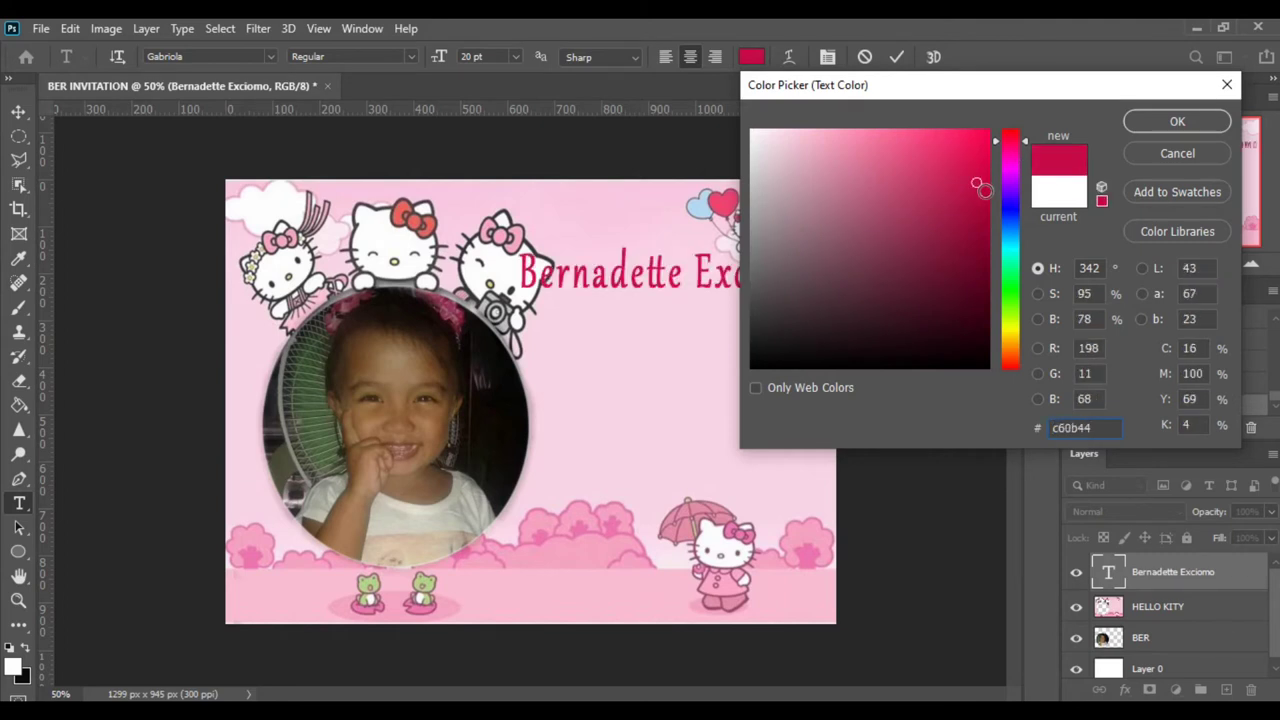
pyautogui.click(974, 221)
pyautogui.moveTo(983, 228); pyautogui.dragTo(983, 164)
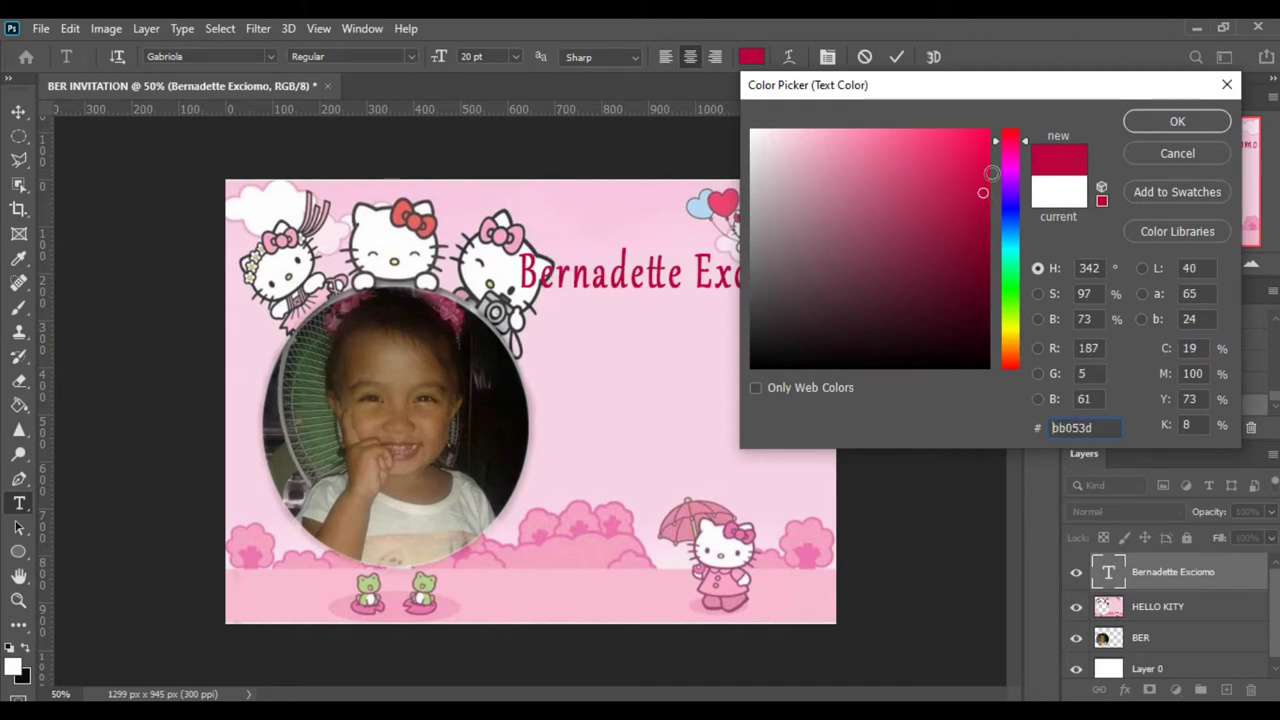
pyautogui.moveTo(993, 210); pyautogui.dragTo(985, 166)
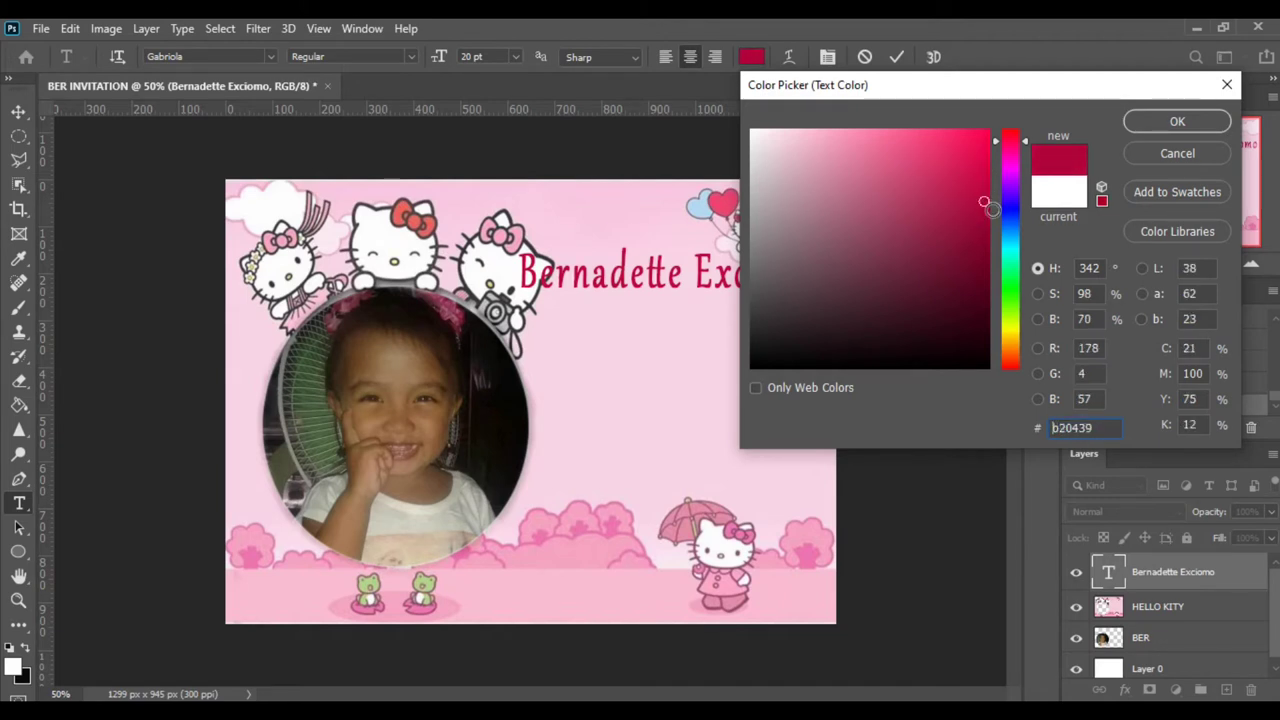
pyautogui.click(980, 166)
pyautogui.click(1177, 121)
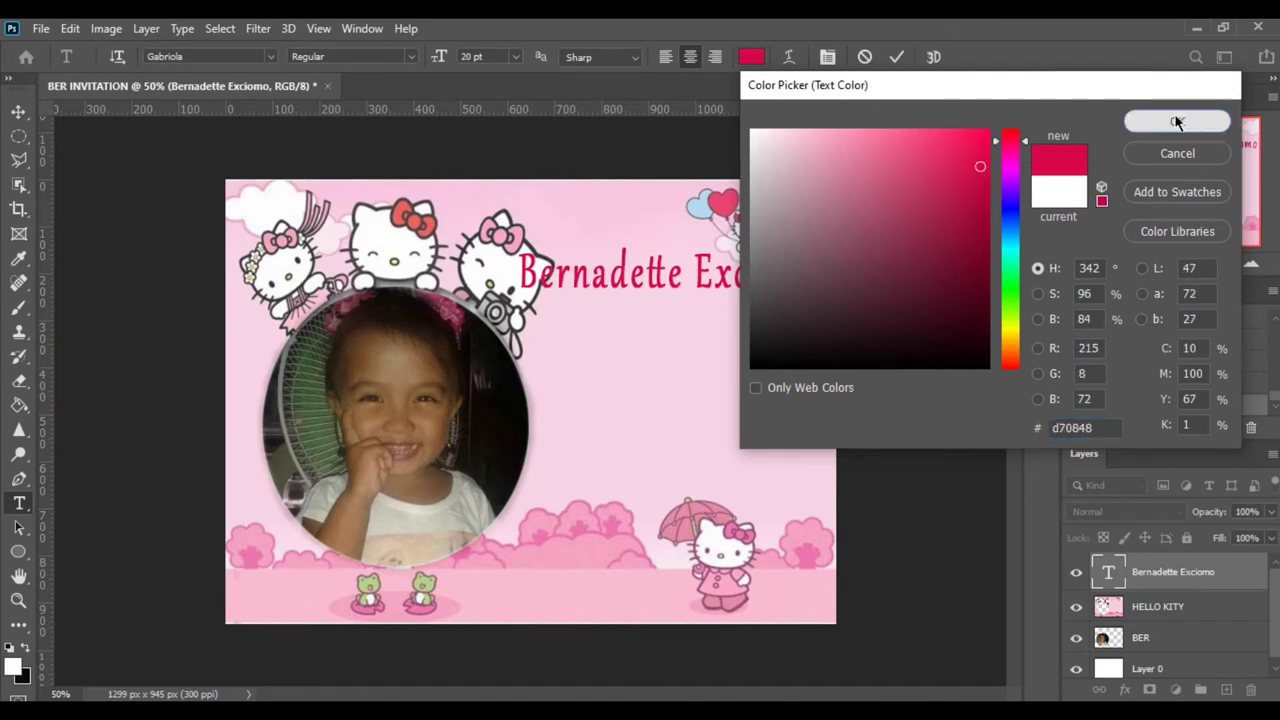
pyautogui.click(897, 57)
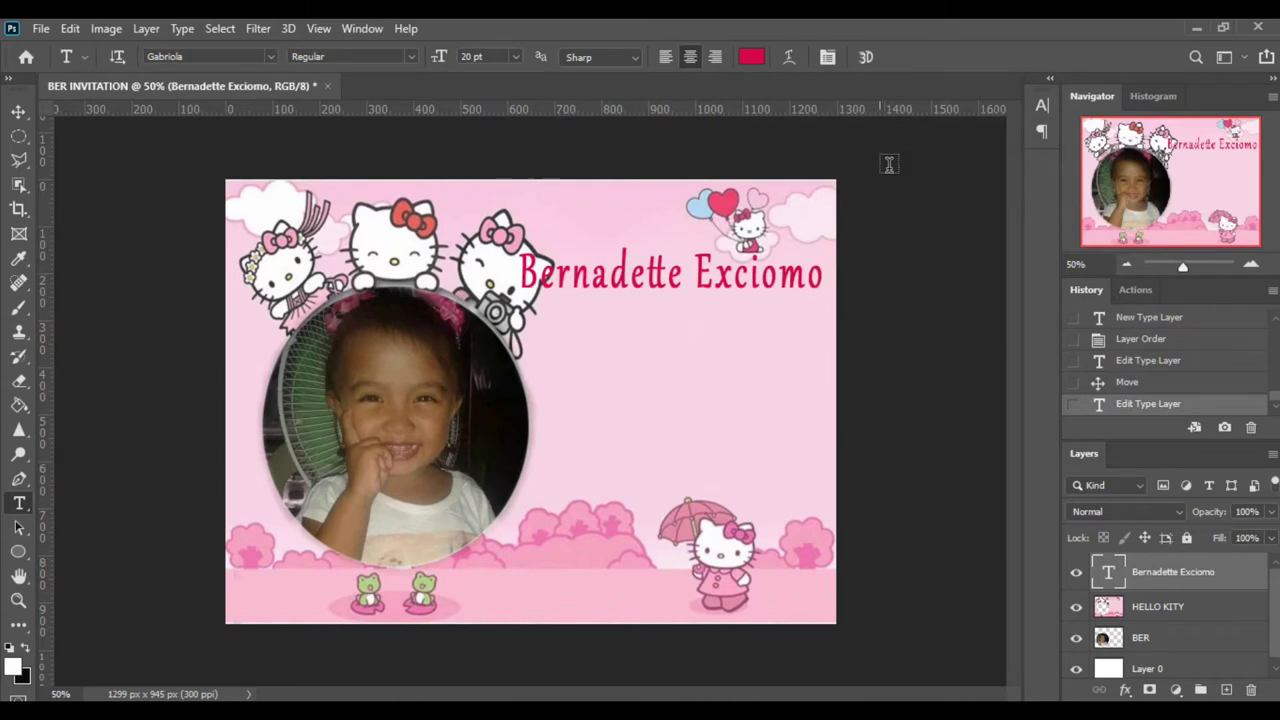
# Select the whole name and browse the font list, trying Kunstler Script on it.
pyautogui.doubleClick(606, 298)
pyautogui.hotkey('ctrl', 'a')
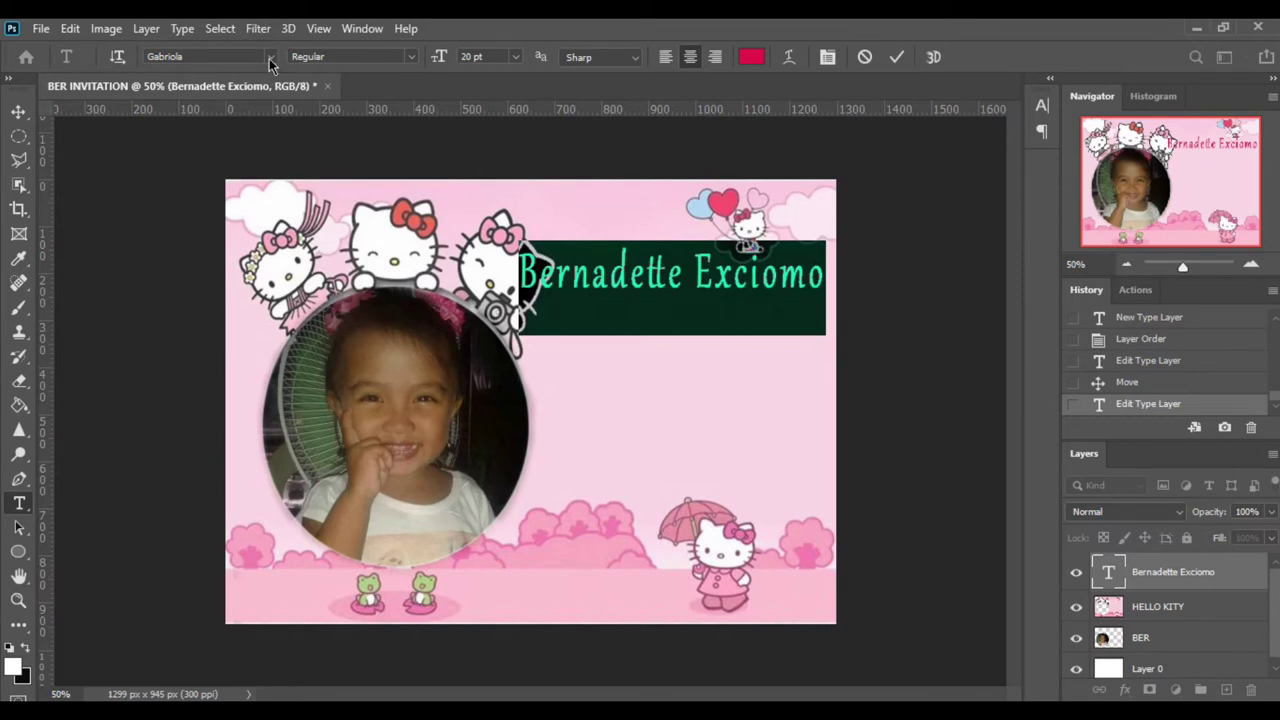
pyautogui.click(269, 58)
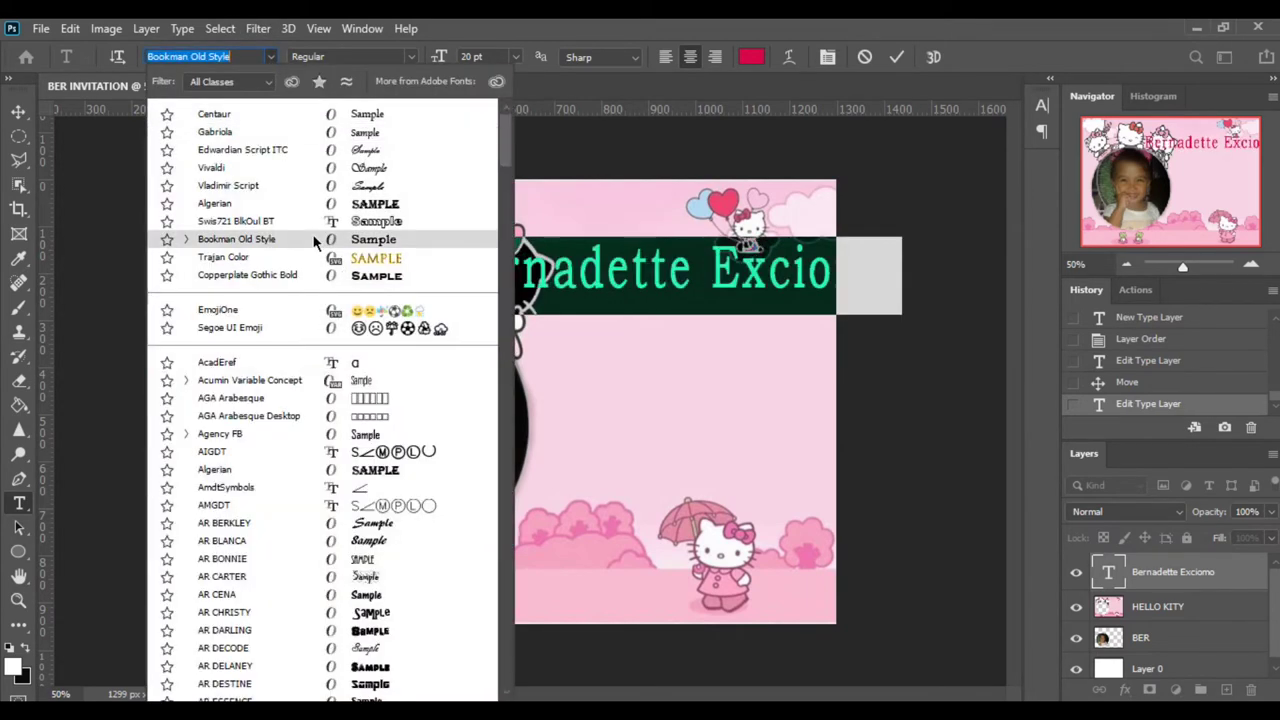
pyautogui.scroll(-2, 330, 500)
pyautogui.scroll(-3, 358, 537)
pyautogui.scroll(-1, 350, 535)
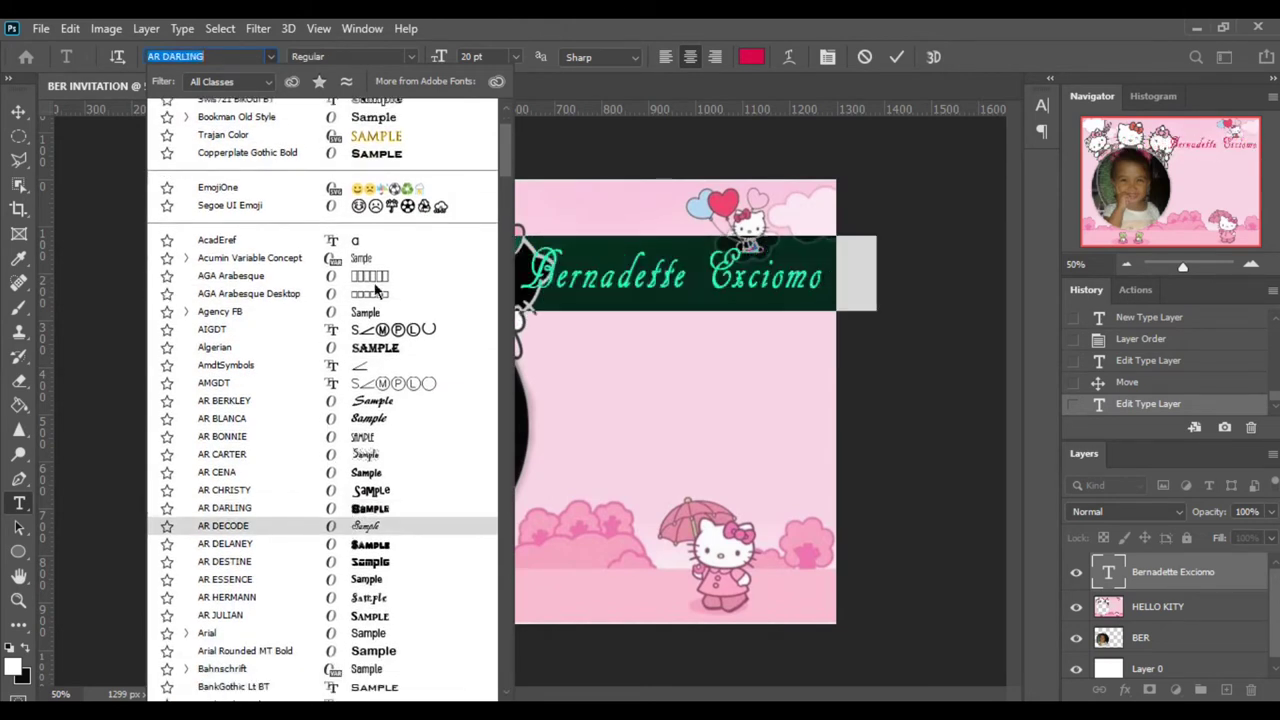
pyautogui.scroll(2, 364, 275)
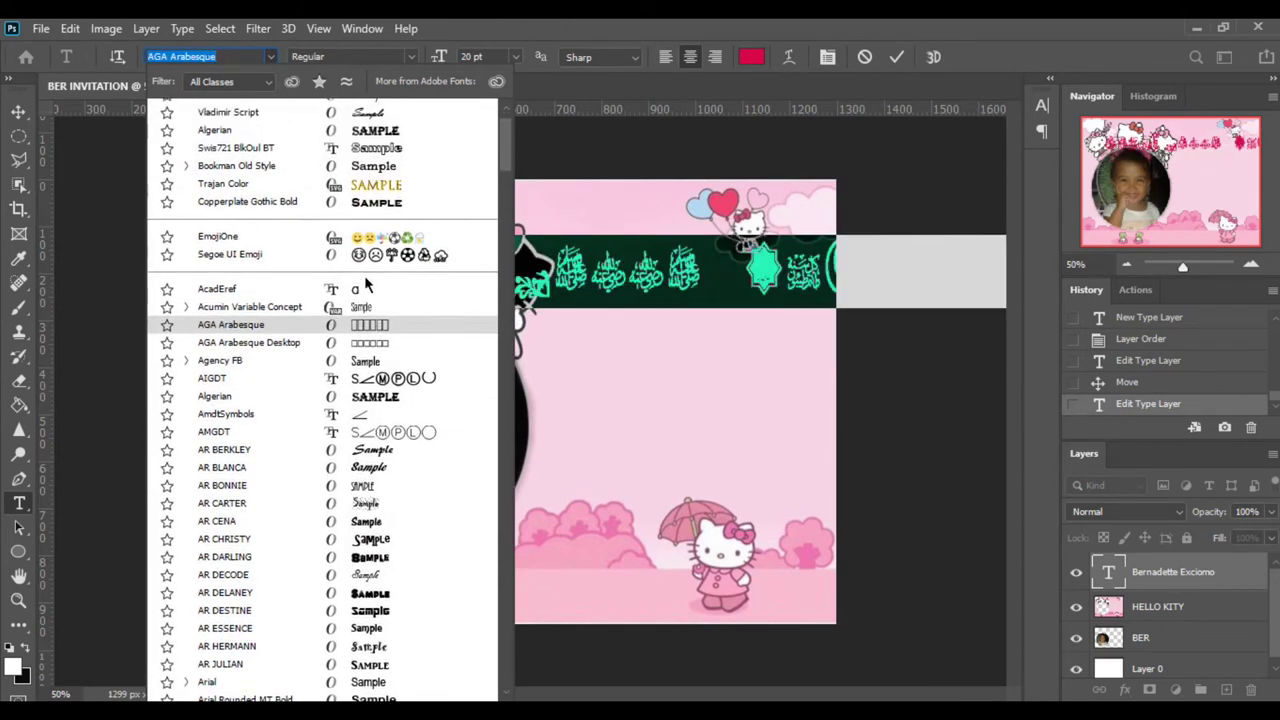
pyautogui.scroll(3, 364, 275)
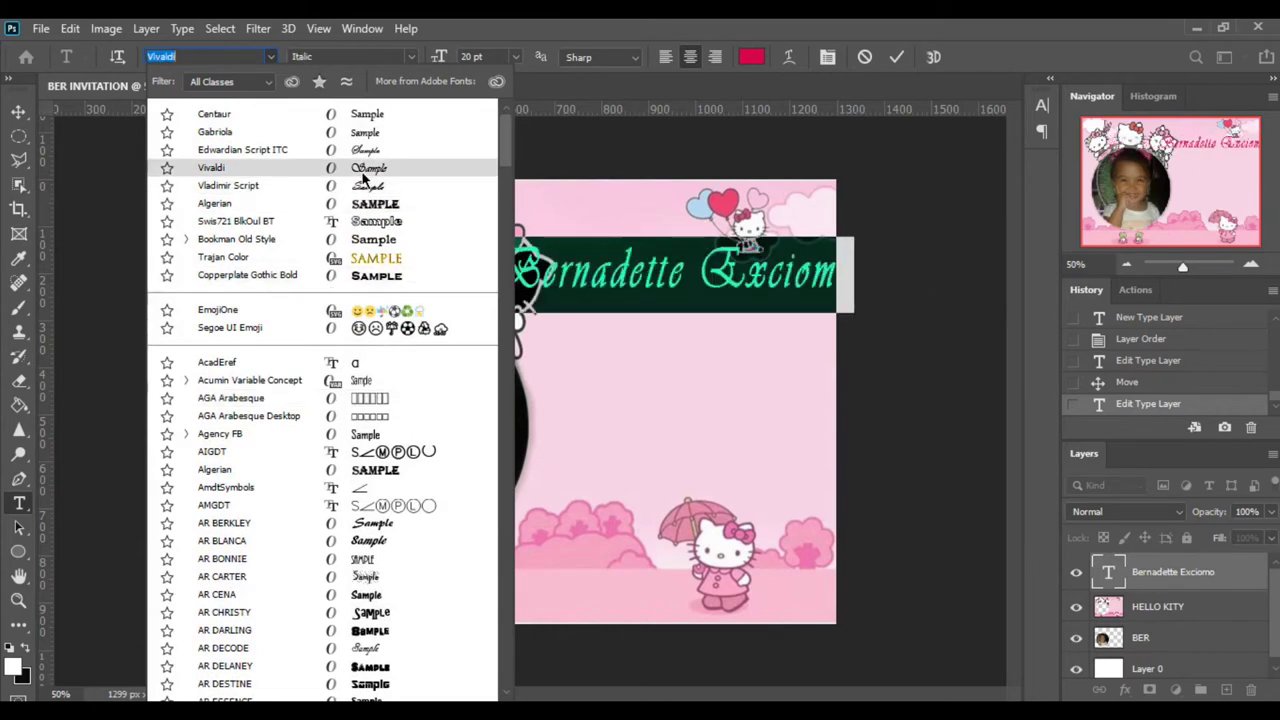
pyautogui.scroll(-1, 365, 182)
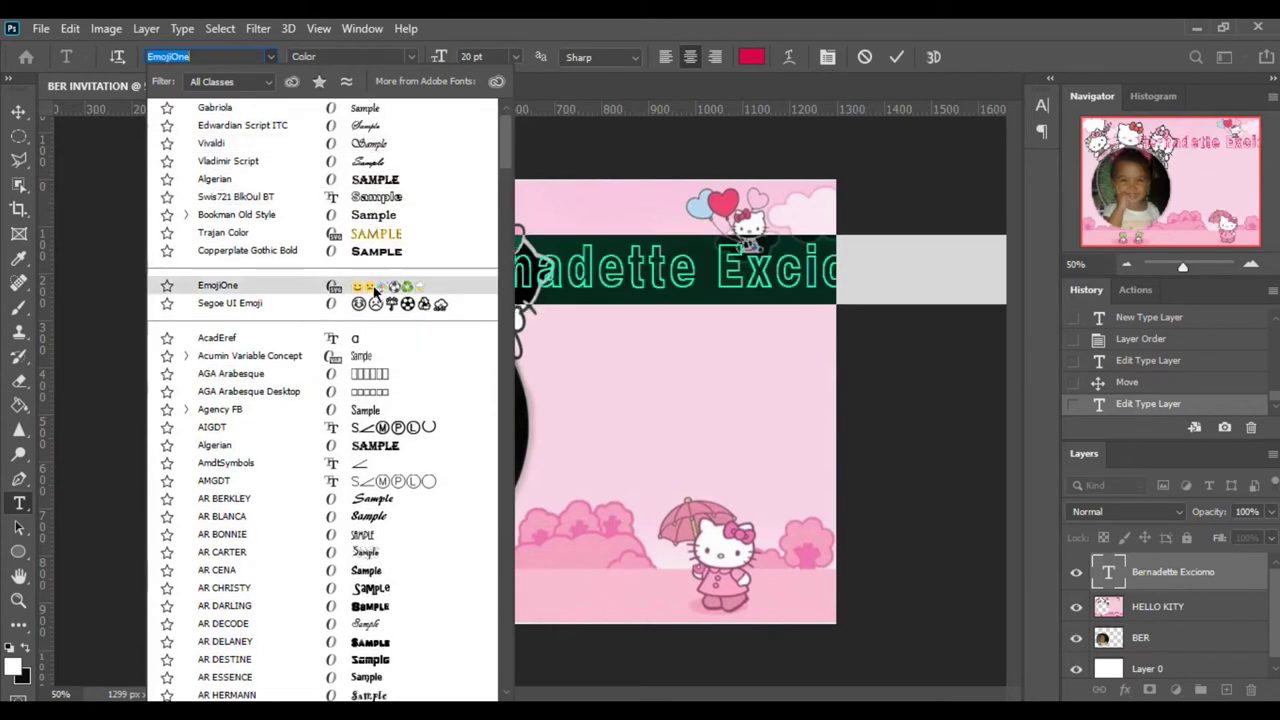
pyautogui.scroll(-2, 372, 298)
pyautogui.scroll(-2, 367, 432)
pyautogui.scroll(-2, 367, 432)
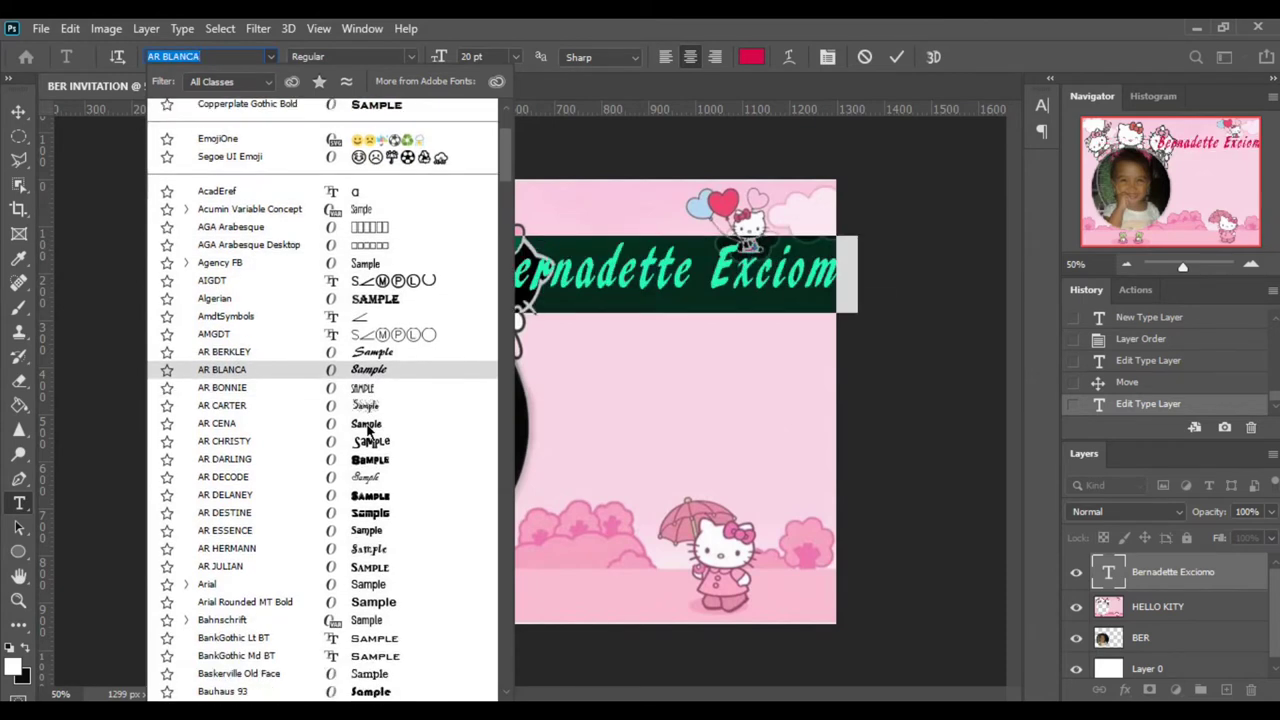
pyautogui.scroll(-1, 367, 430)
pyautogui.scroll(-1, 365, 432)
pyautogui.scroll(-2, 360, 436)
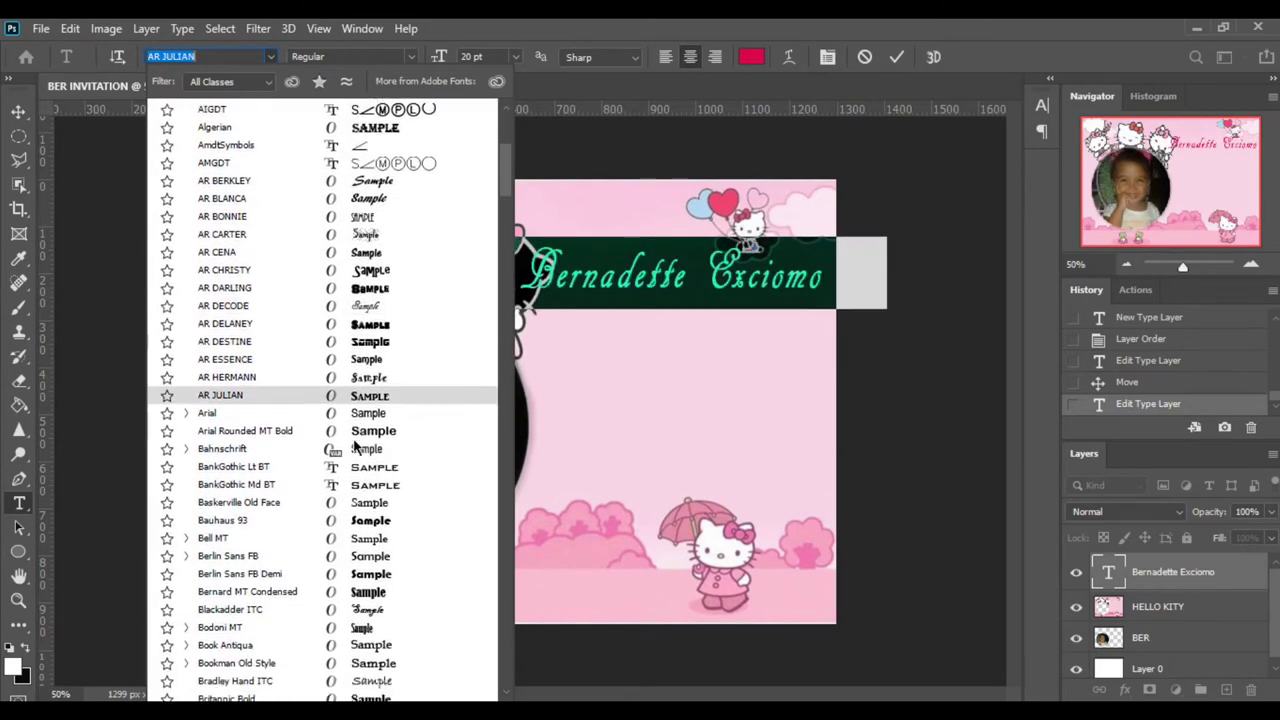
pyautogui.scroll(-1, 365, 420)
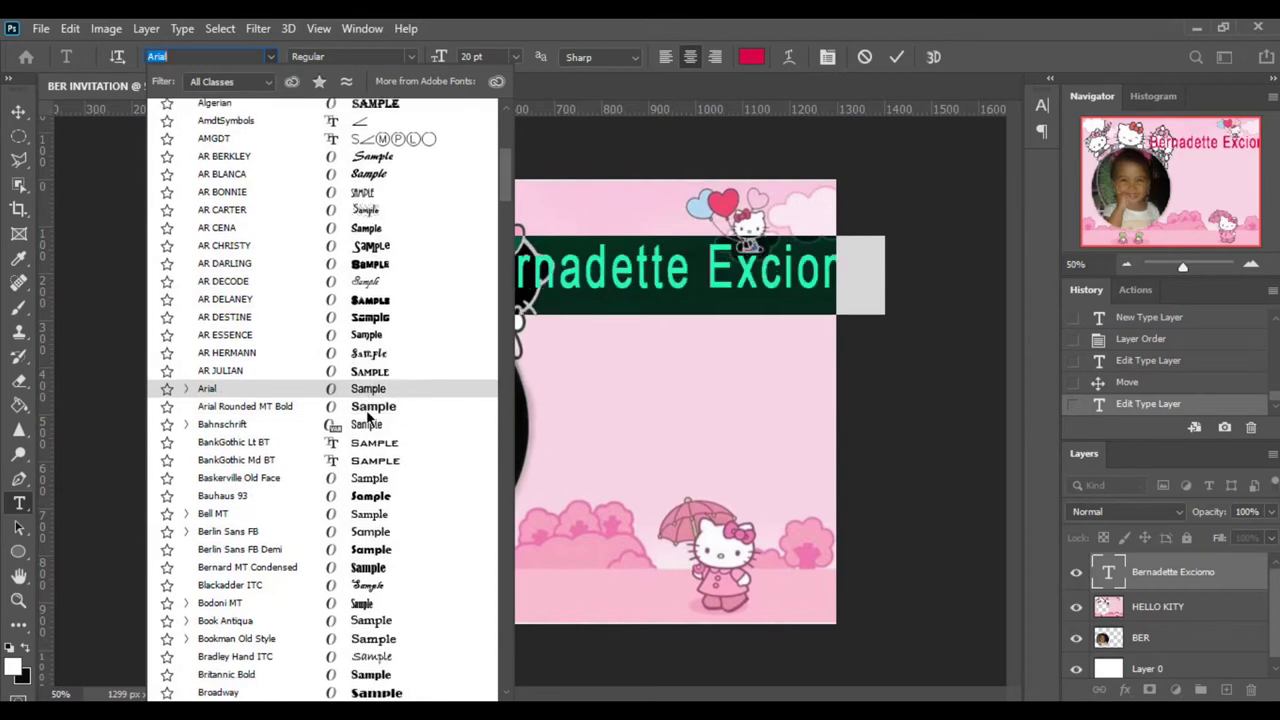
pyautogui.scroll(-2, 365, 420)
pyautogui.scroll(-1, 360, 440)
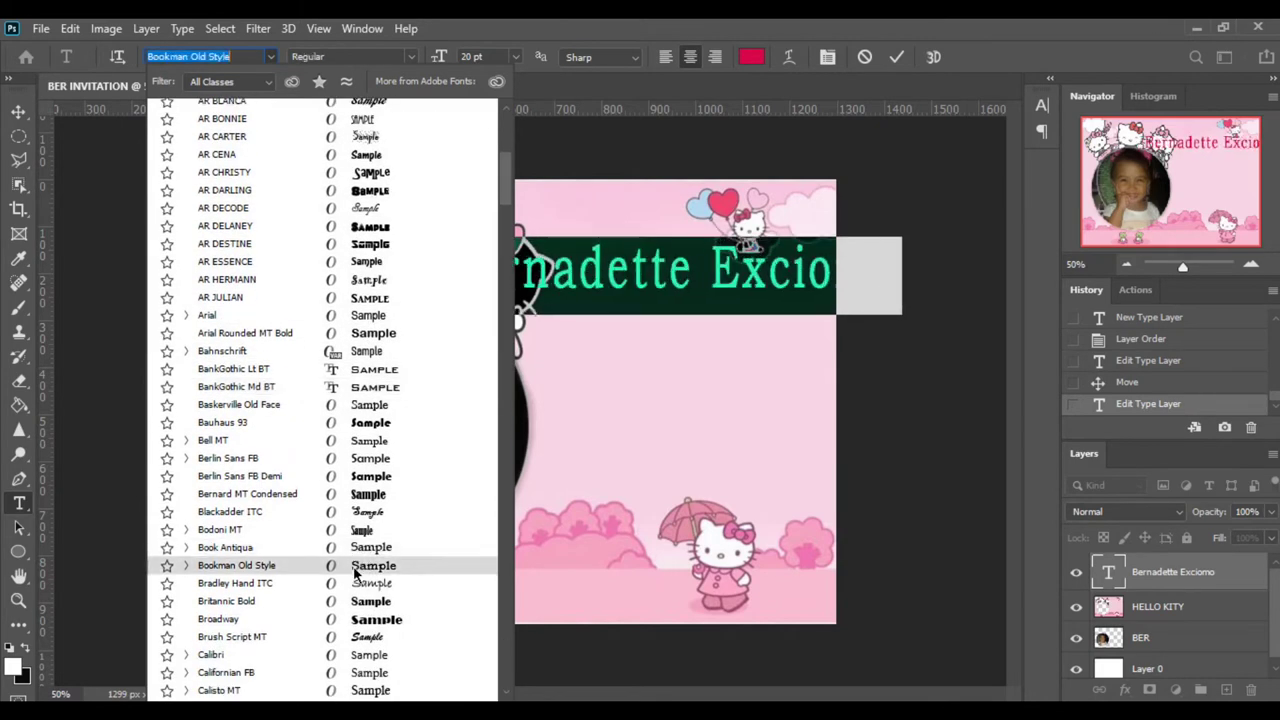
pyautogui.scroll(-1, 360, 568)
pyautogui.scroll(-3, 365, 566)
pyautogui.scroll(-1, 366, 564)
pyautogui.scroll(-1, 370, 563)
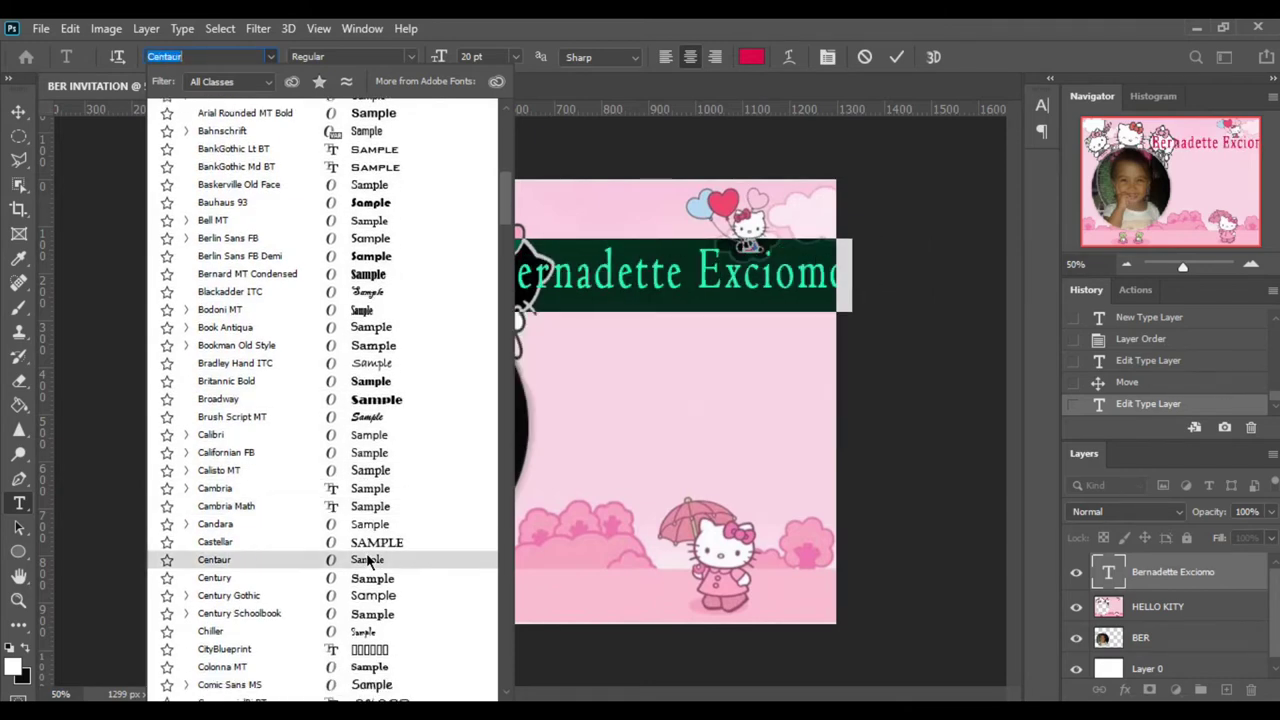
pyautogui.scroll(-3, 388, 580)
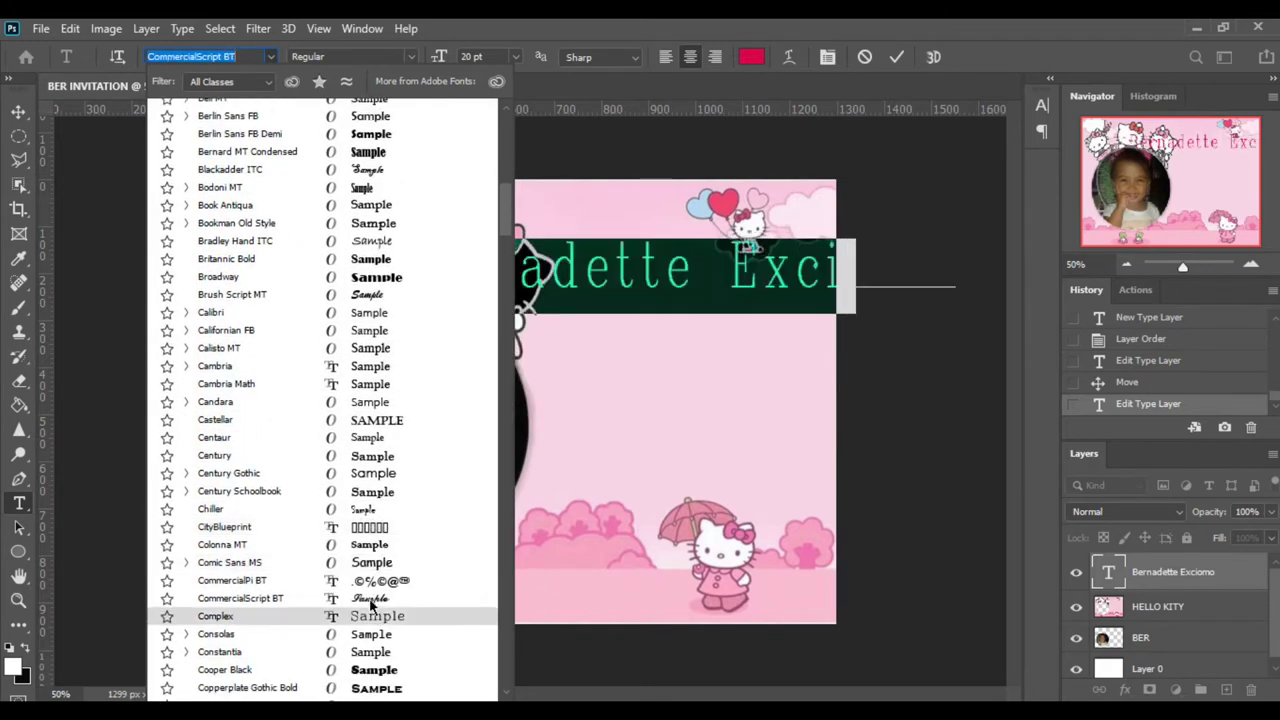
pyautogui.scroll(-1, 370, 604)
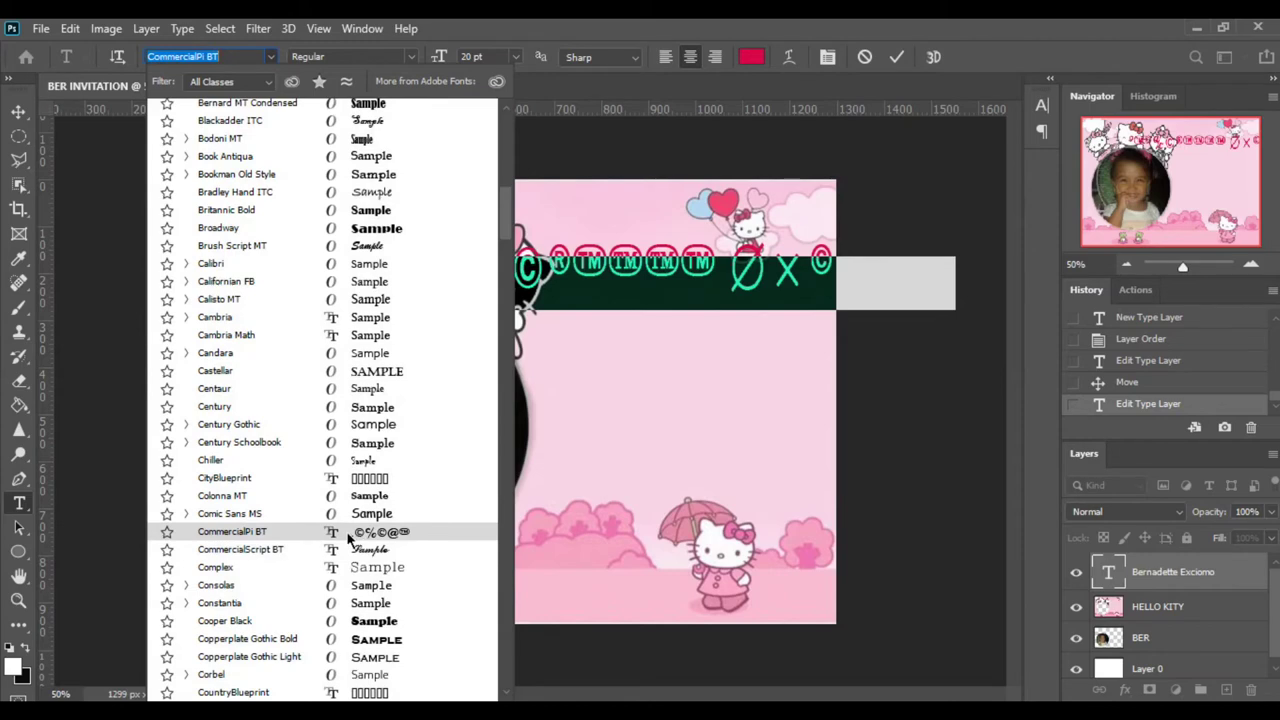
pyautogui.scroll(-2, 370, 604)
pyautogui.scroll(-2, 373, 612)
pyautogui.scroll(-3, 367, 575)
pyautogui.scroll(-3, 367, 575)
pyautogui.scroll(5, 366, 551)
pyautogui.scroll(2, 367, 551)
pyautogui.scroll(7, 340, 510)
pyautogui.scroll(7, 330, 490)
pyautogui.scroll(5, 329, 483)
pyautogui.scroll(-3, 332, 373)
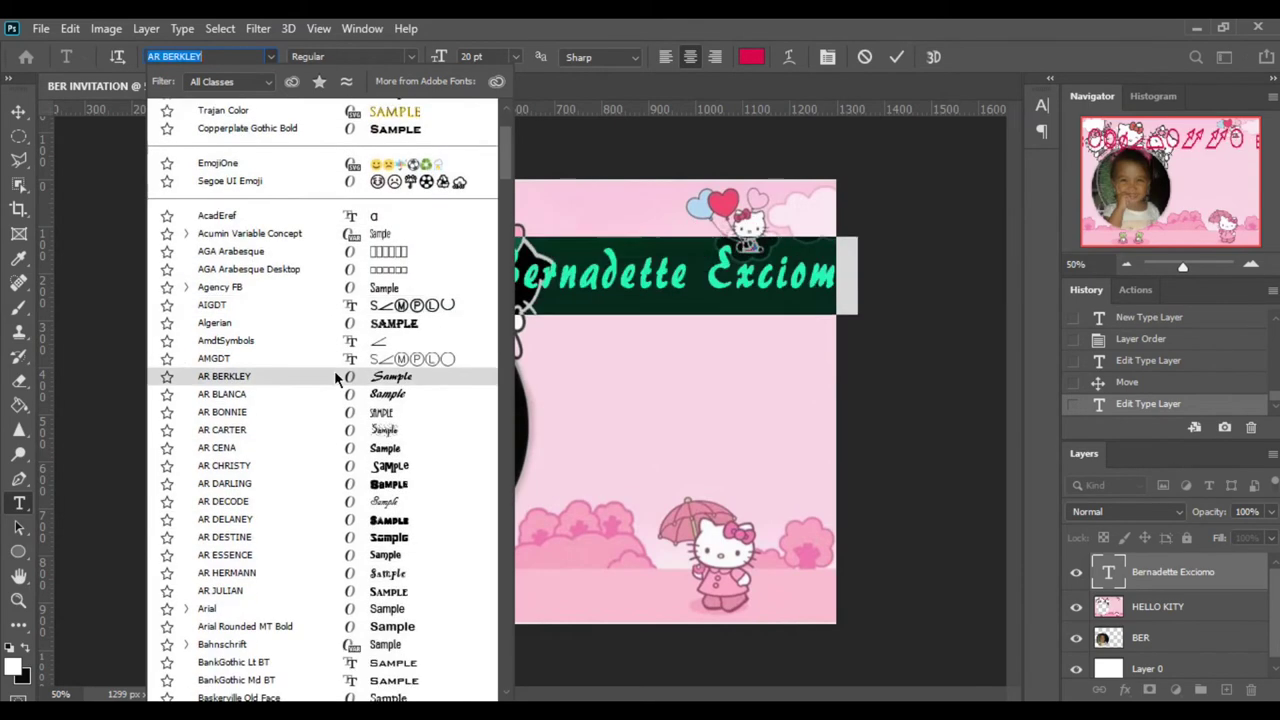
pyautogui.scroll(-4, 350, 300)
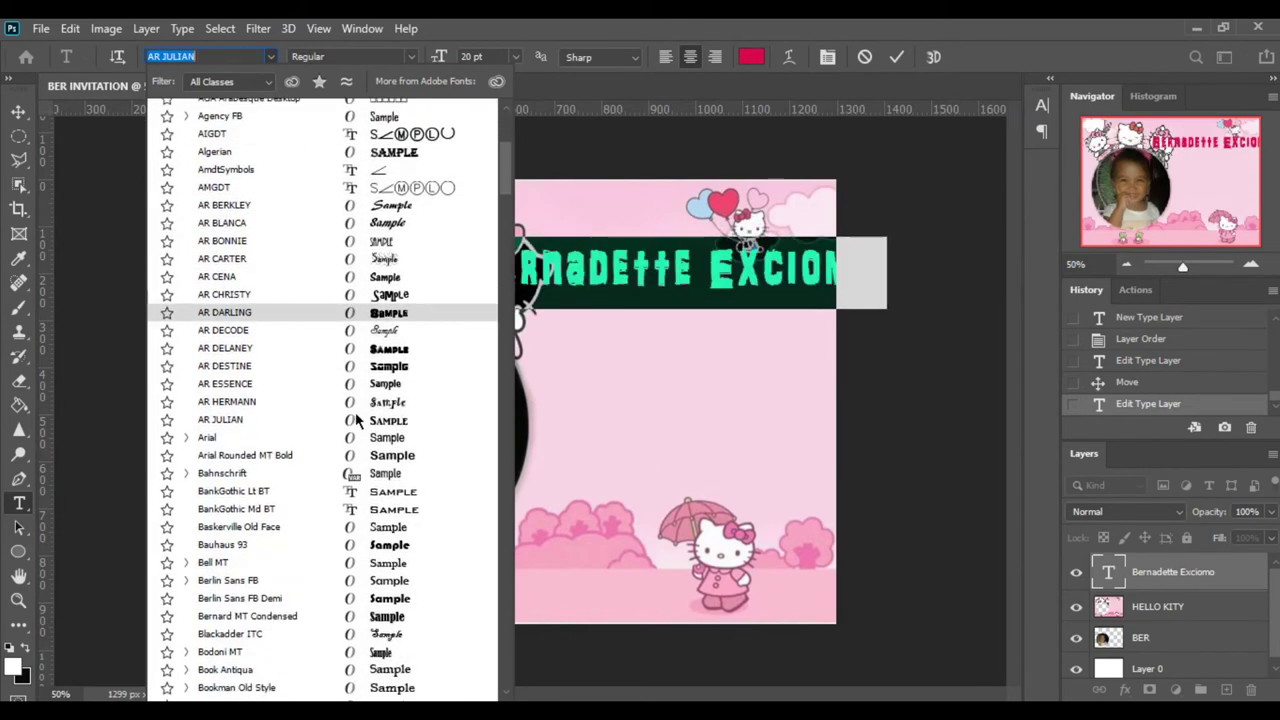
pyautogui.scroll(-1, 370, 365)
pyautogui.scroll(-1, 340, 450)
pyautogui.moveTo(506, 180); pyautogui.dragTo(508, 365)
pyautogui.scroll(-3, 353, 322)
pyautogui.click(353, 322)
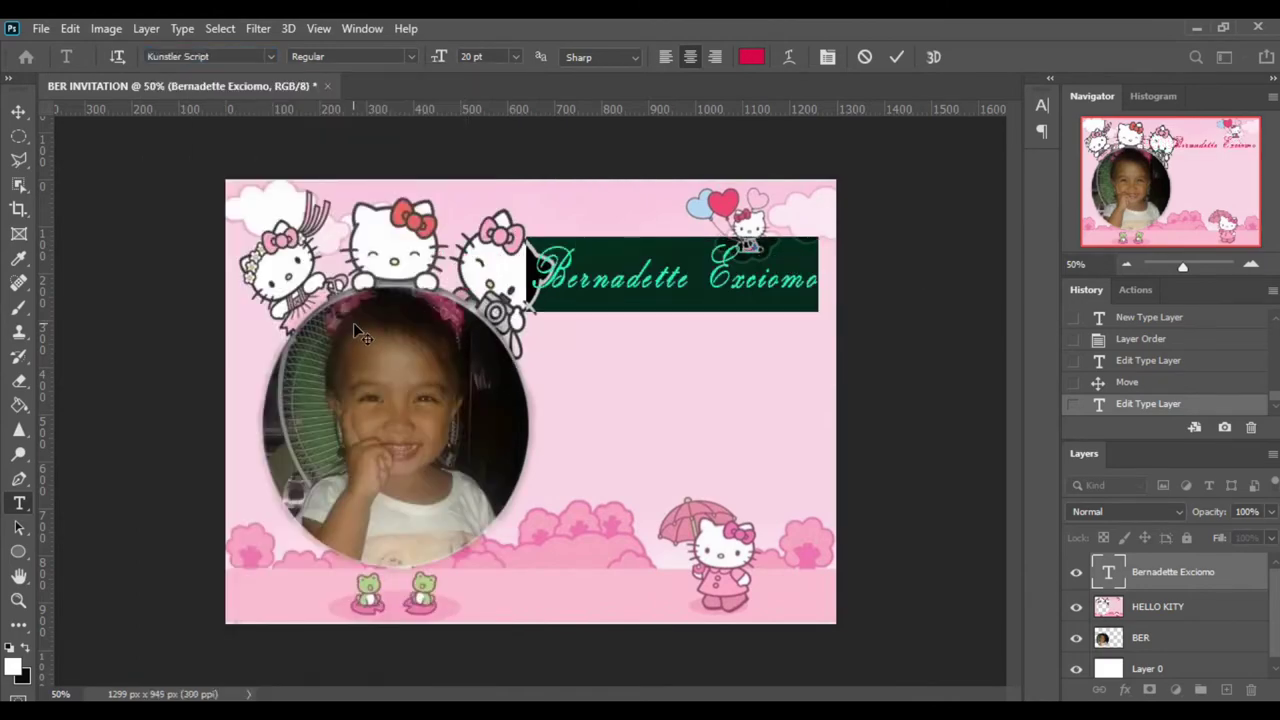
# Try ScriptC, Vivaldi and Edwardian Script ITC, then settle on Brush Script MT Italic for the name.
pyautogui.click(270, 56)
pyautogui.moveTo(506, 150); pyautogui.dragTo(500, 510)
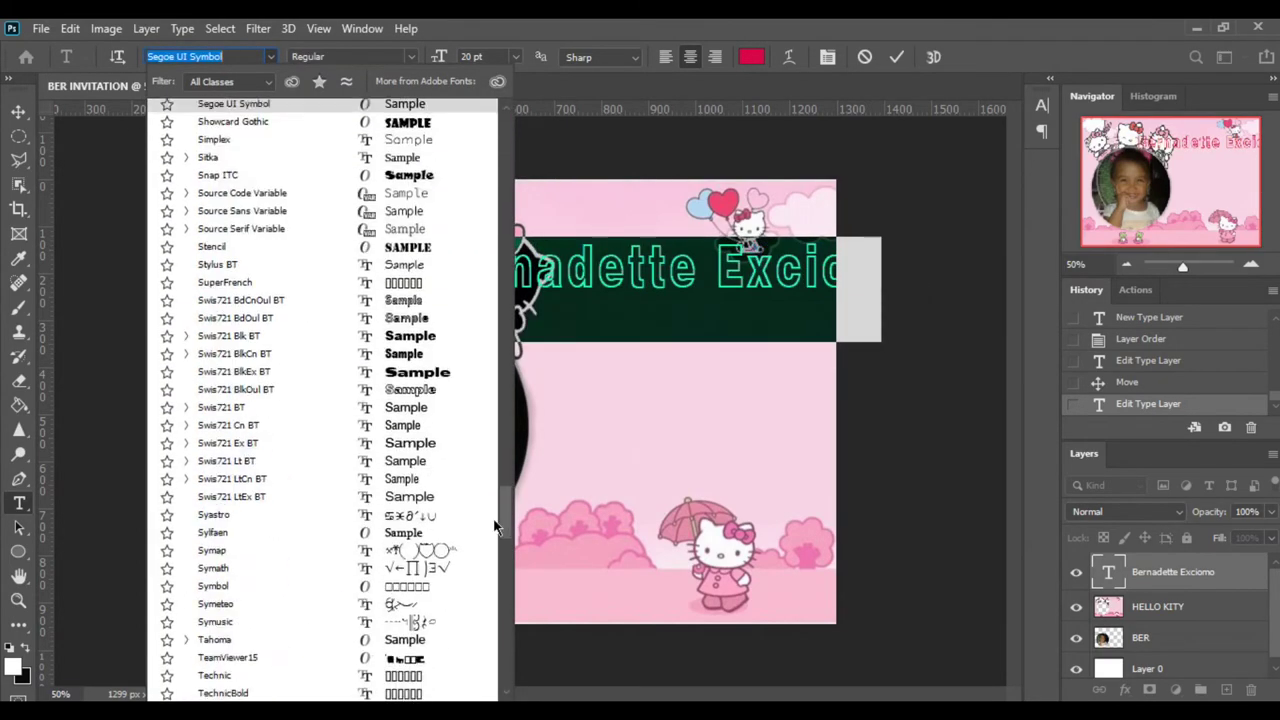
pyautogui.scroll(6, 405, 383)
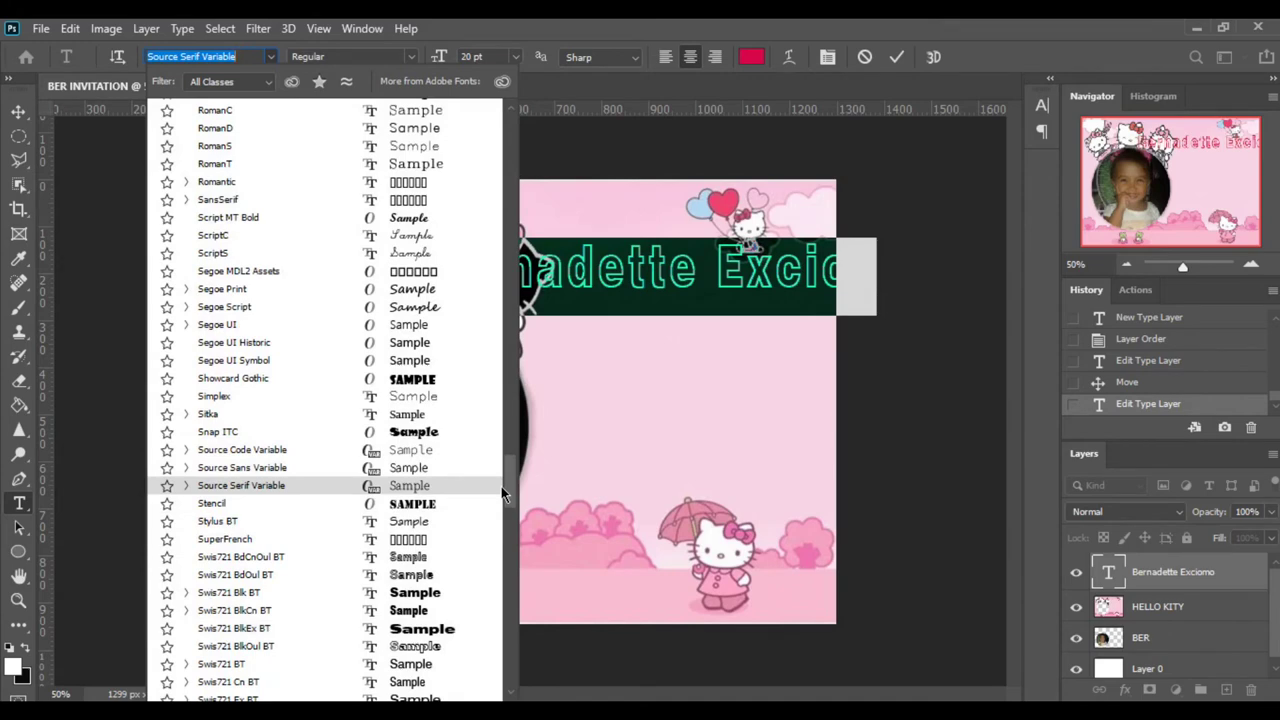
pyautogui.click(405, 383)
pyautogui.click(270, 56)
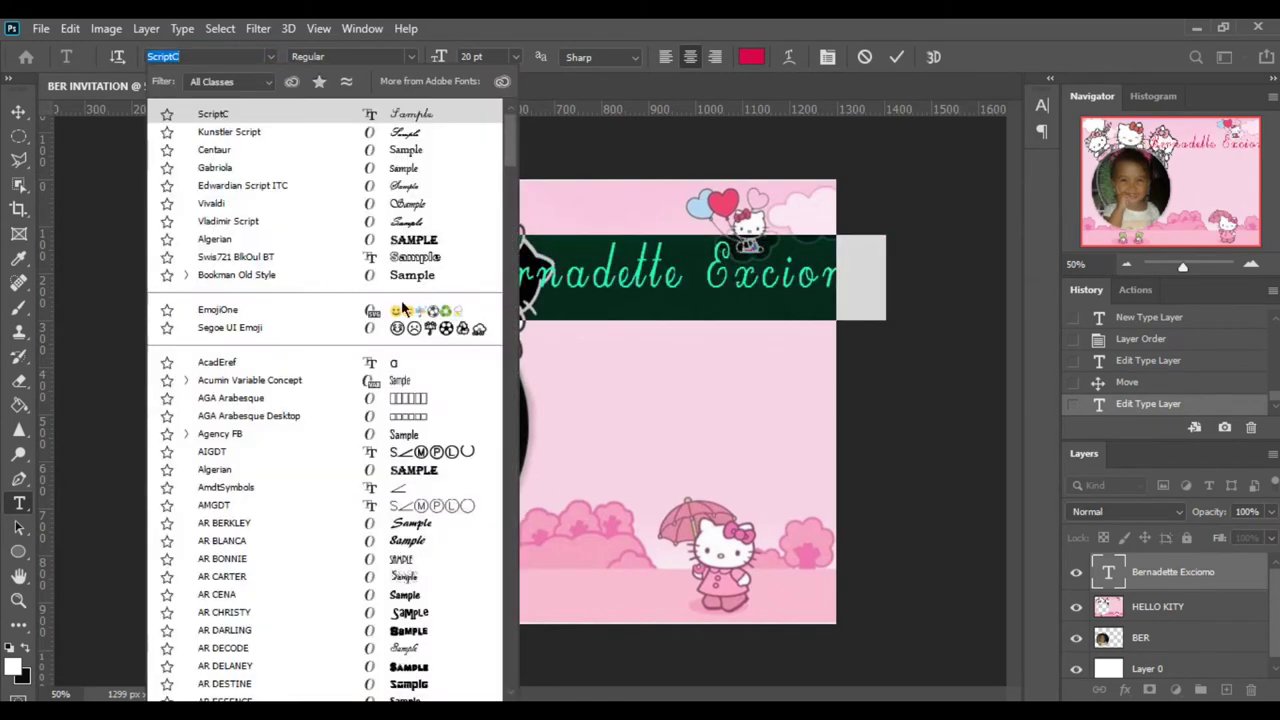
pyautogui.click(415, 230)
pyautogui.click(270, 56)
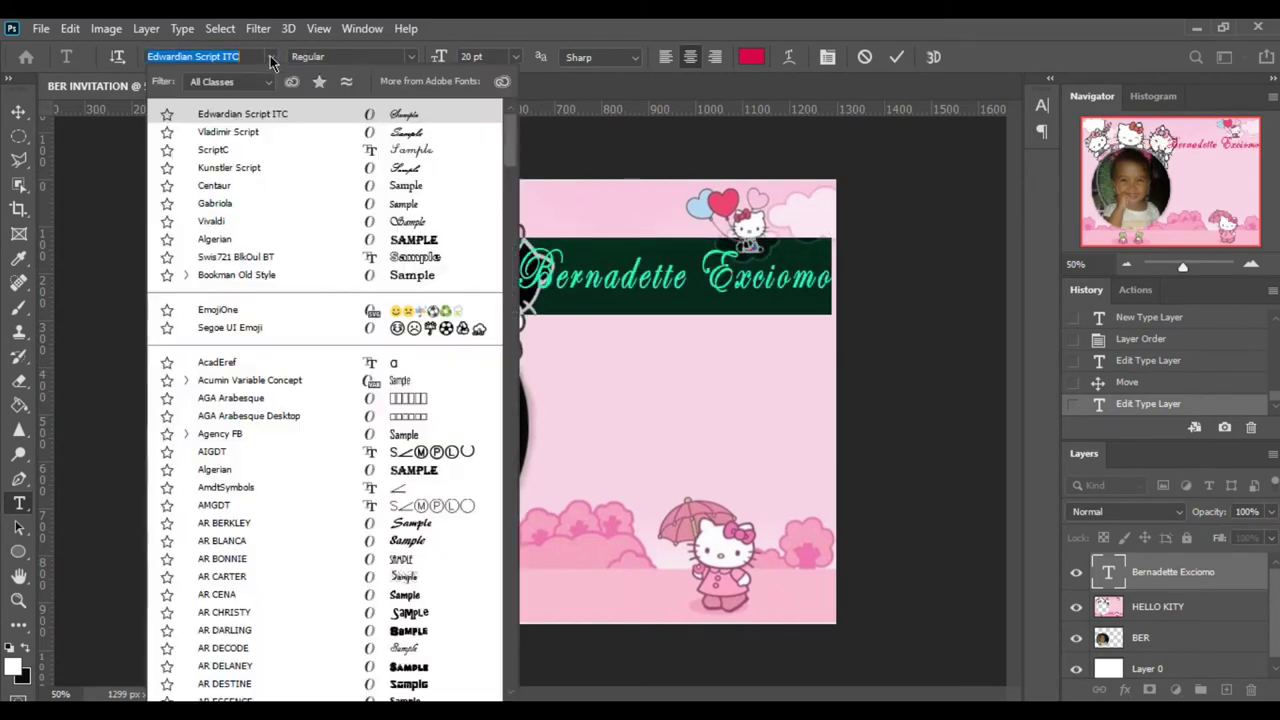
pyautogui.press('Up')
pyautogui.click(270, 56)
pyautogui.click(413, 122)
pyautogui.click(270, 56)
pyautogui.click(827, 279)
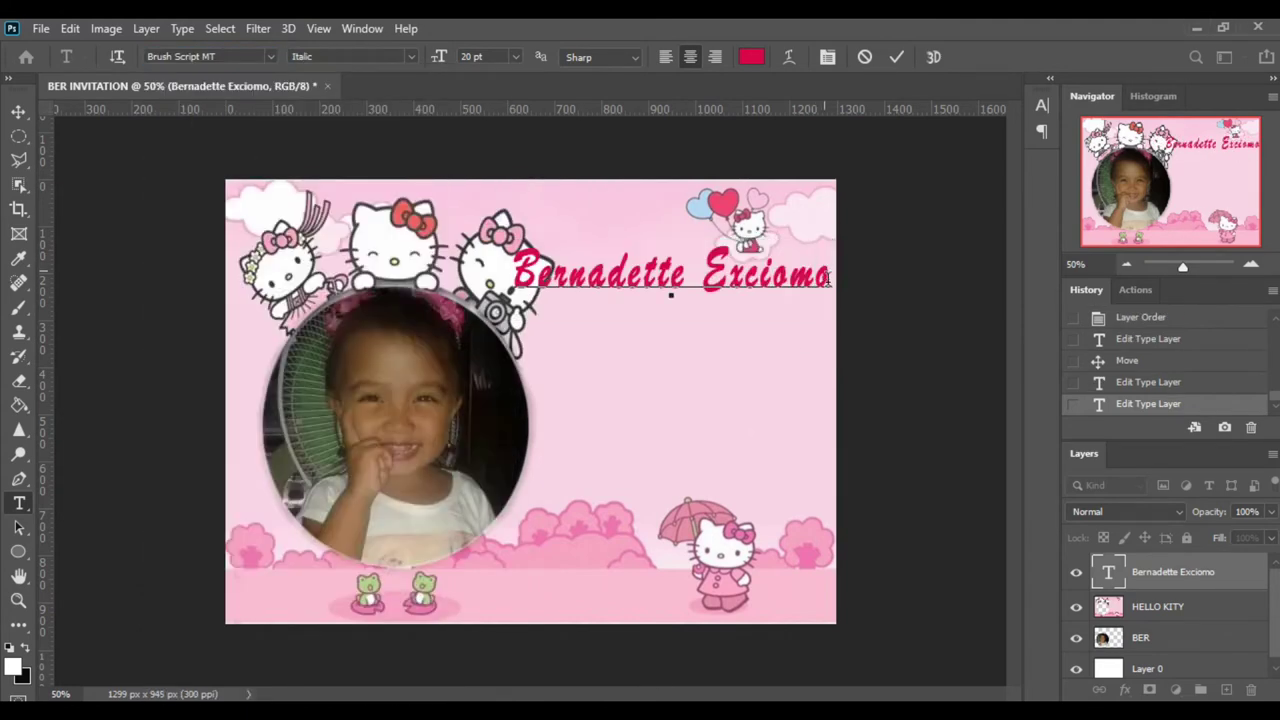
pyautogui.press('Return')
# Type 'is turning 7th' under the name, checking the reference invitation.
pyautogui.write('i')
pyautogui.write('s t')
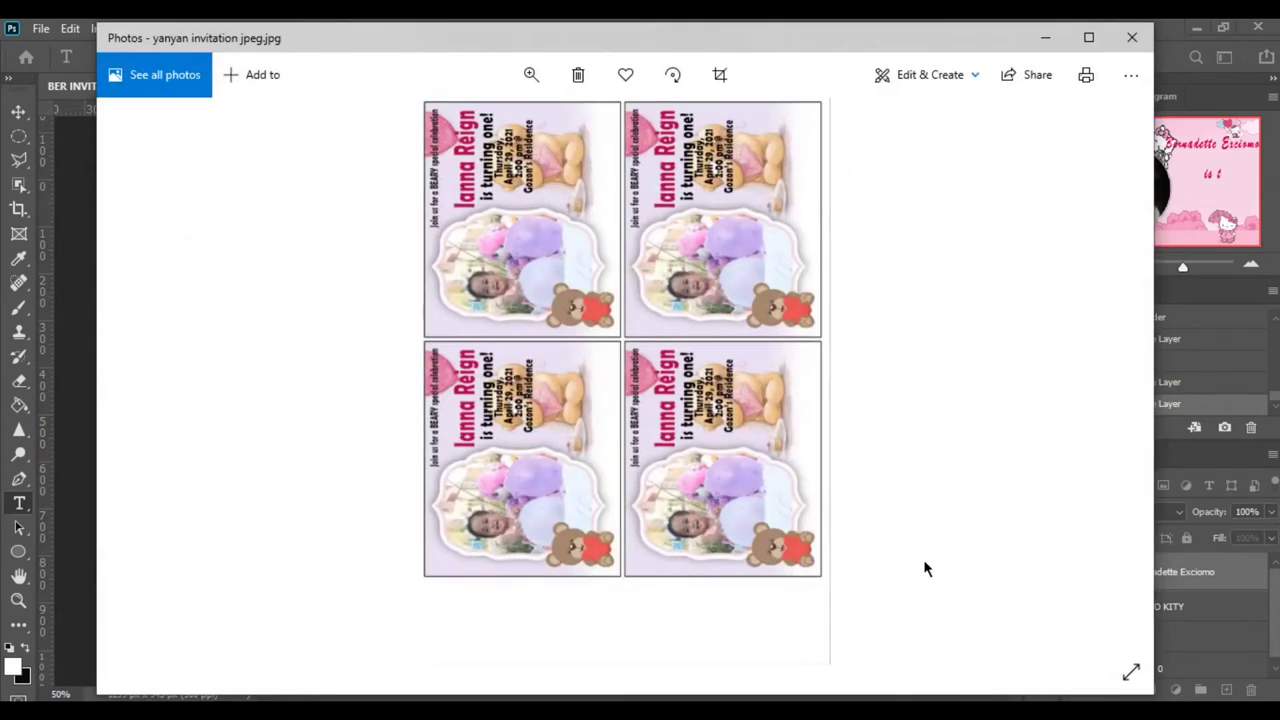
pyautogui.write('urning ')
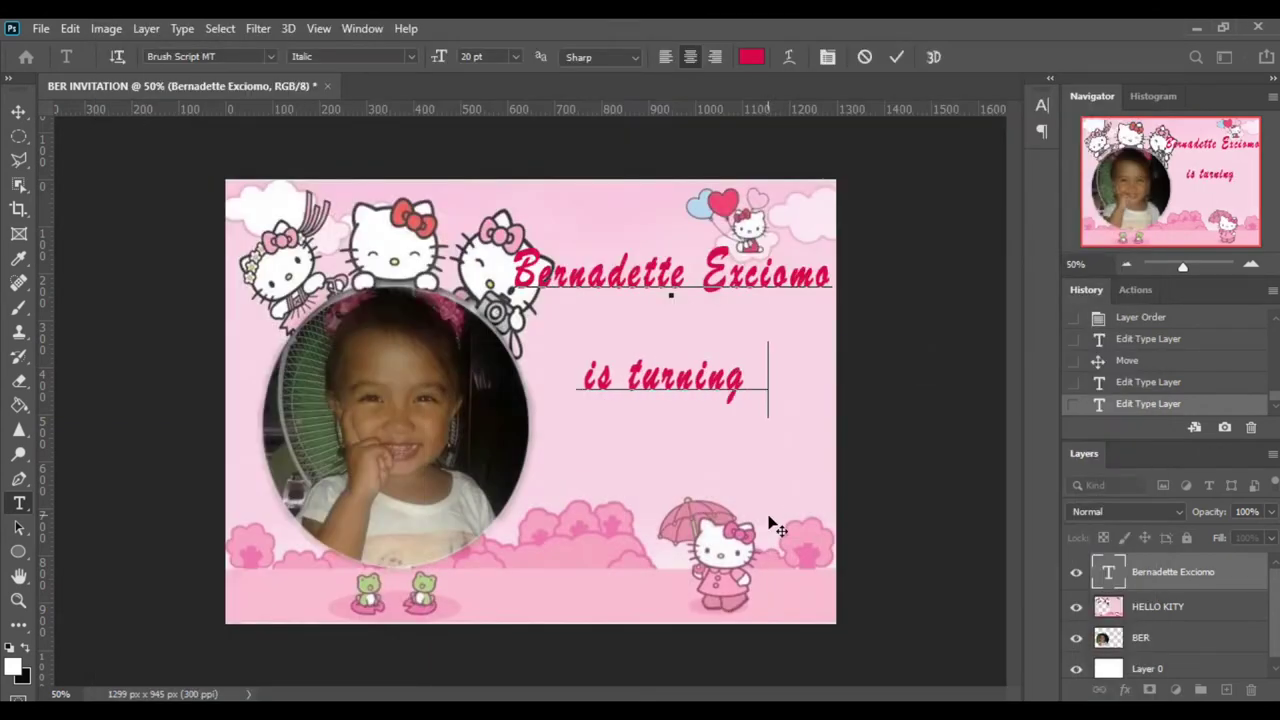
pyautogui.write('seven')
pyautogui.press('BackSpace')
pyautogui.press('BackSpace')
pyautogui.press('BackSpace')
pyautogui.write('7th')
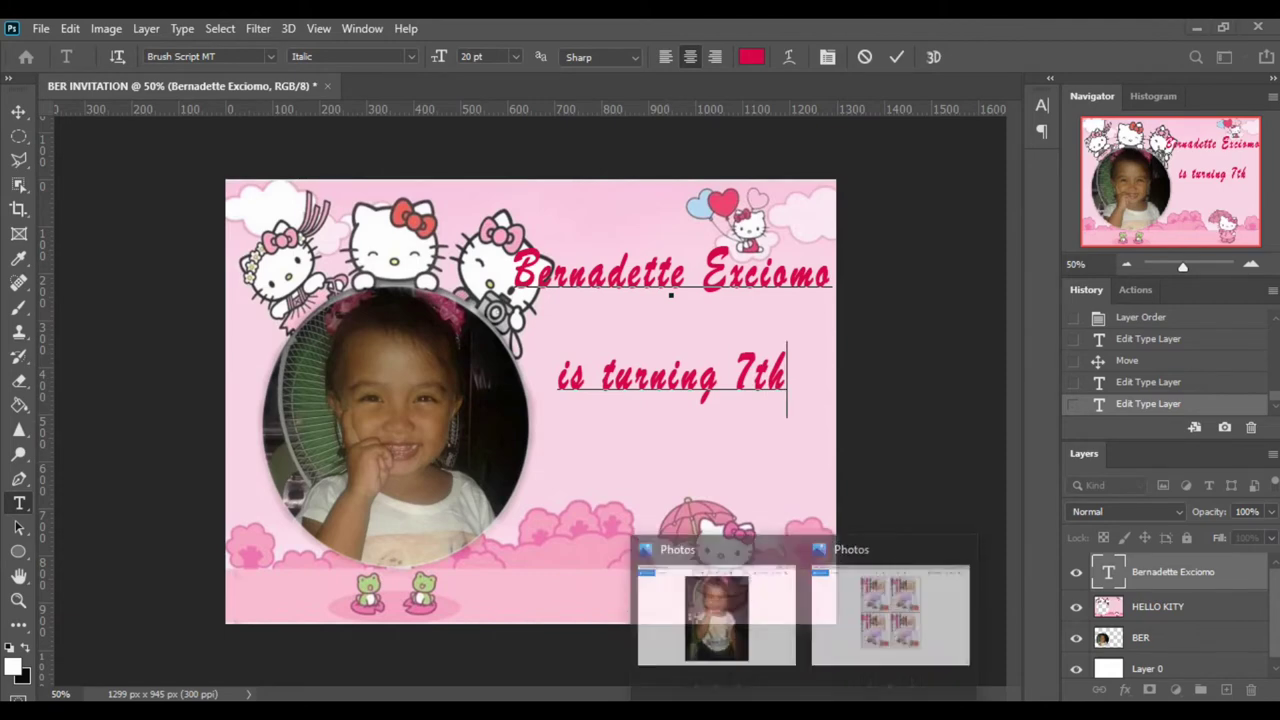
pyautogui.click(882, 631)
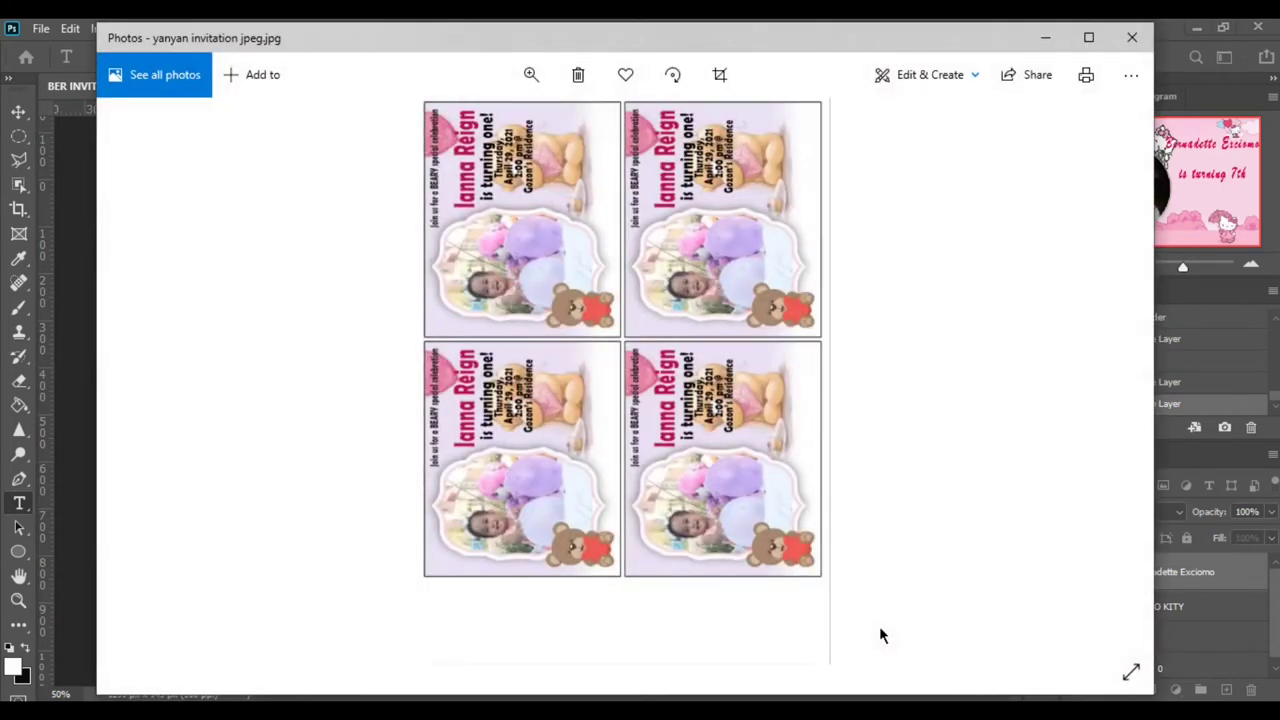
pyautogui.click(1046, 37)
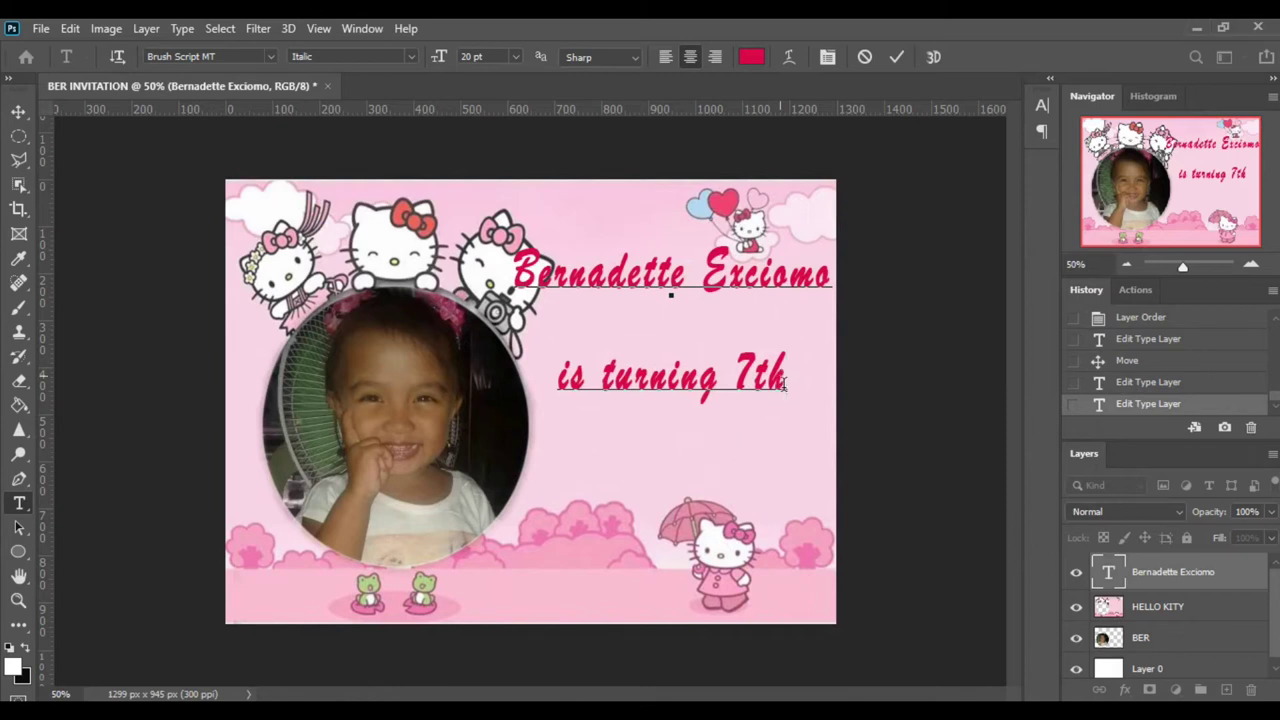
# Add 'Sunday' and 'June 13, 2021' lines, then select all the text.
pyautogui.write('Sunday')
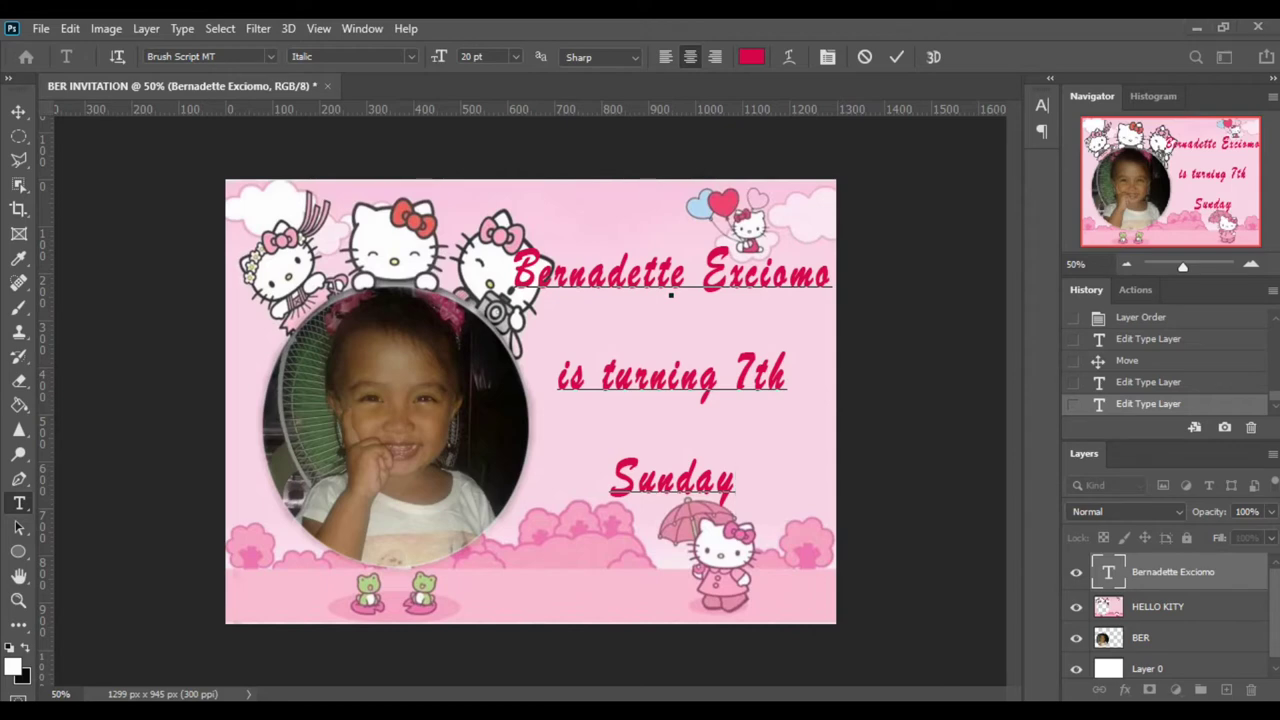
pyautogui.click(885, 612)
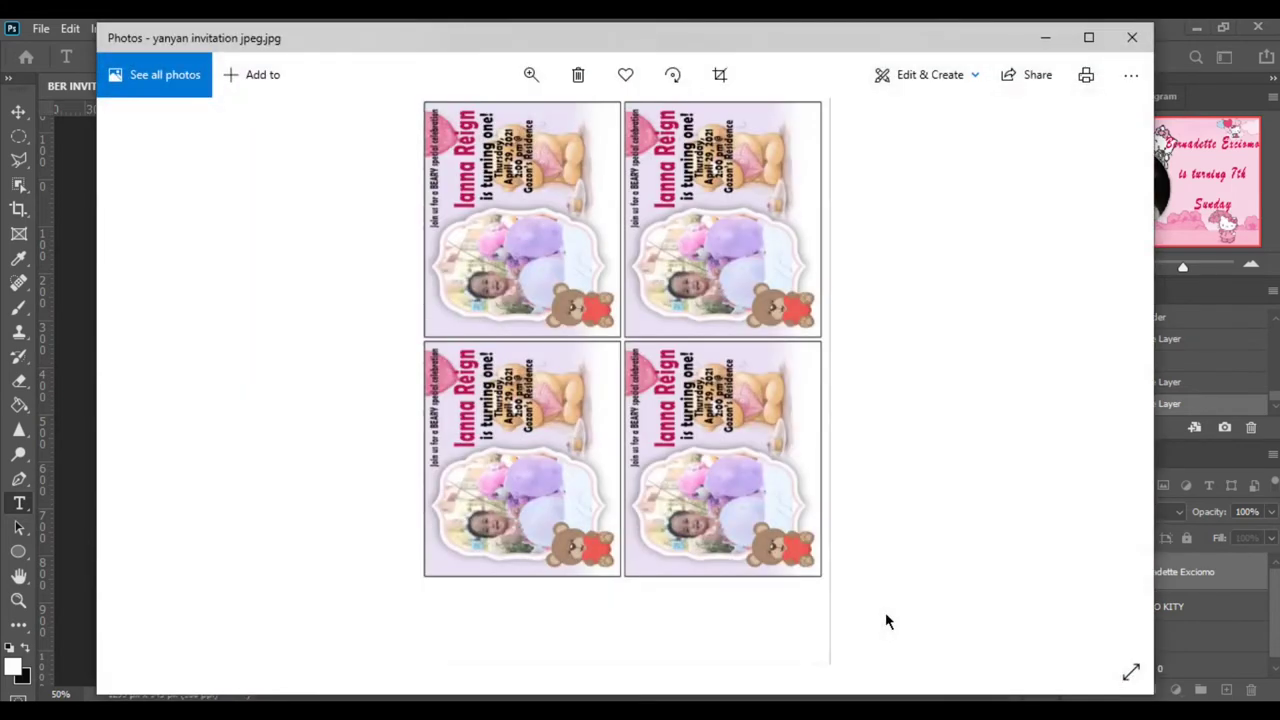
pyautogui.click(1043, 40)
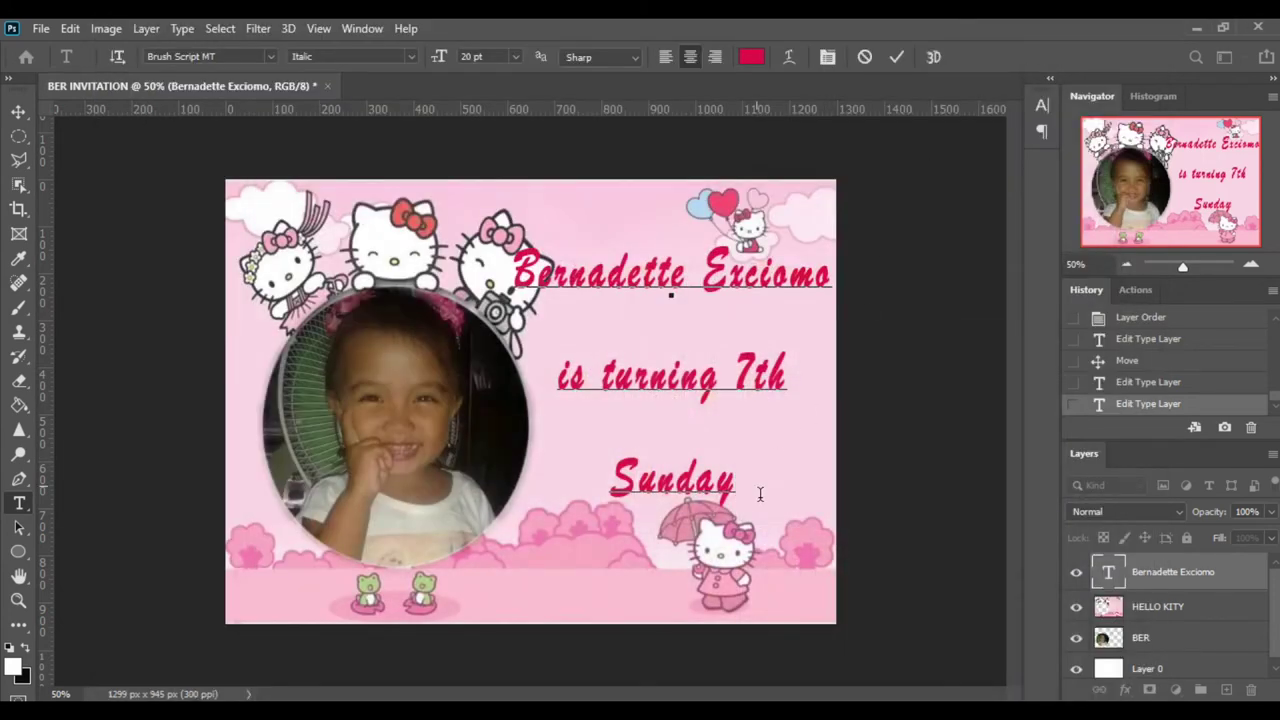
pyautogui.write('J')
pyautogui.write('un')
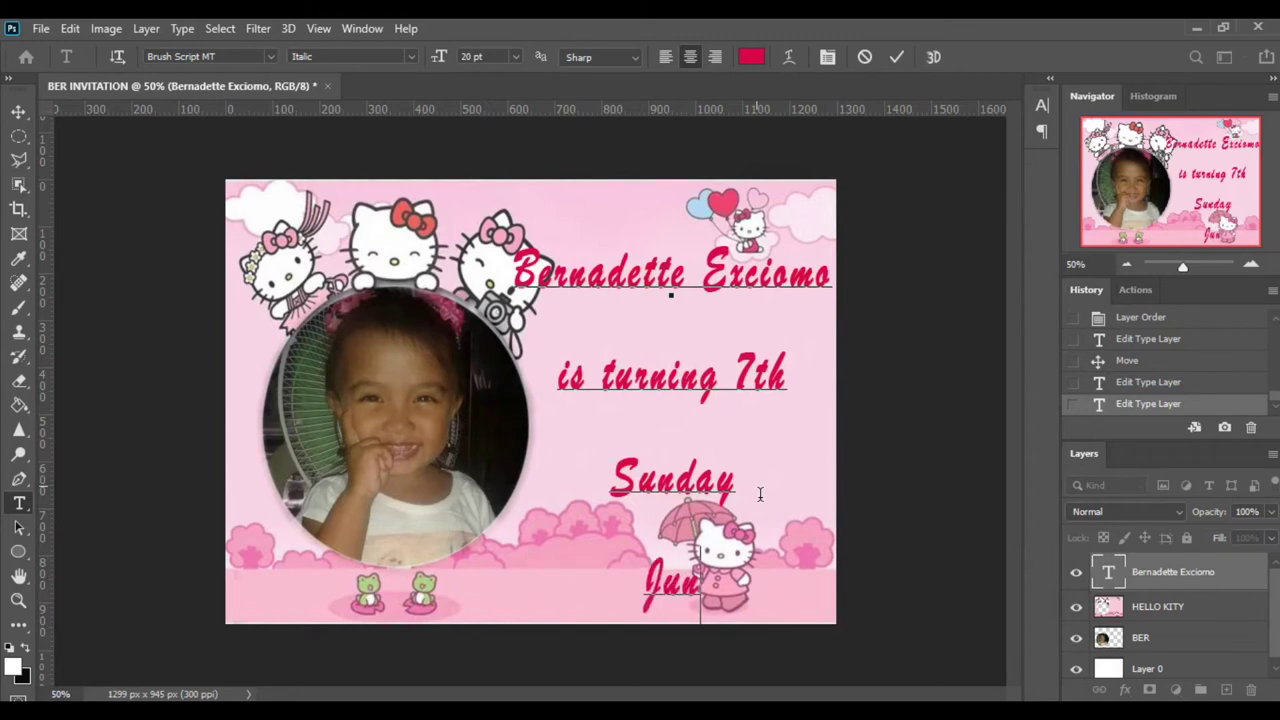
pyautogui.write('e 13')
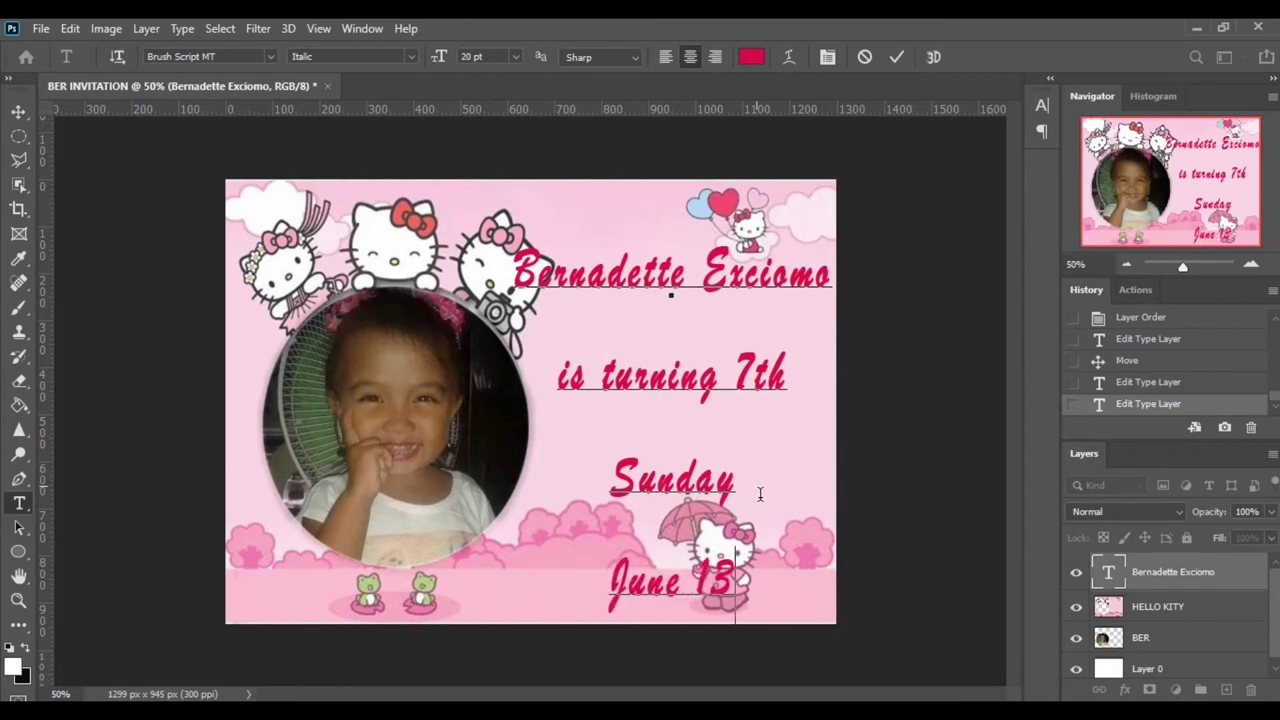
pyautogui.write(',')
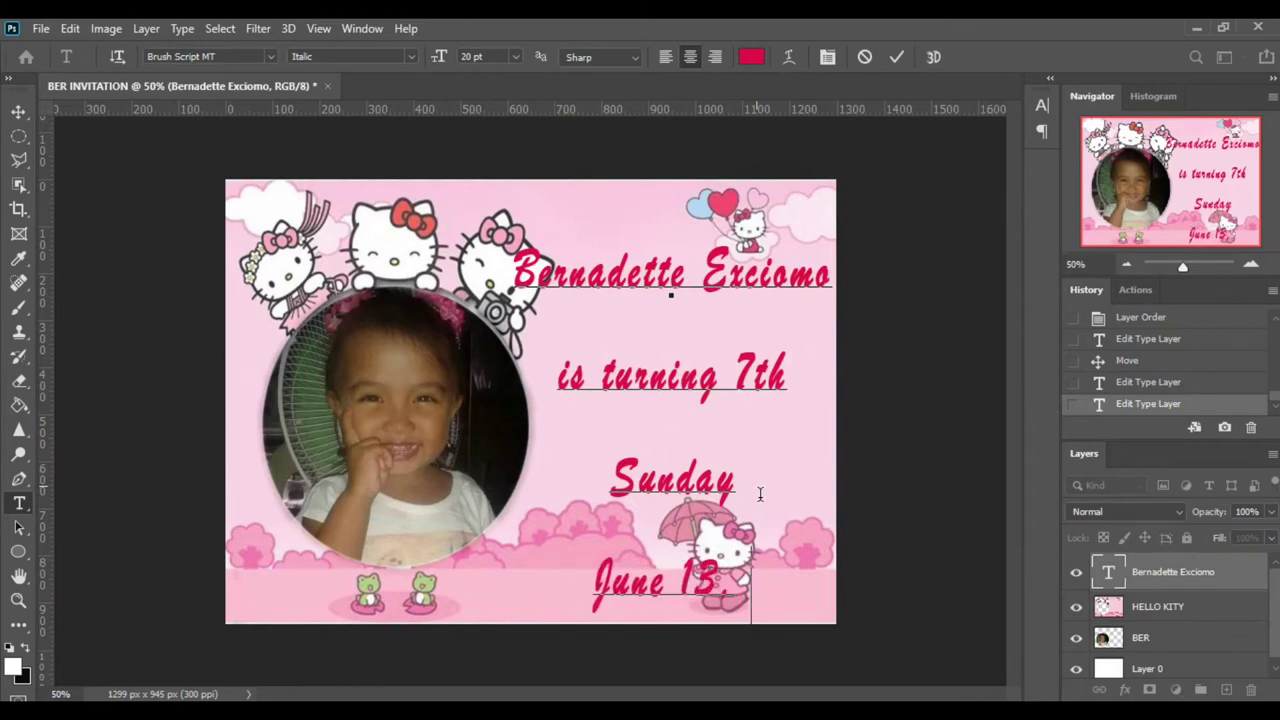
pyautogui.write(' 02')
pyautogui.press('BackSpace')
pyautogui.press('BackSpace')
pyautogui.press('BackSpace')
pyautogui.write('2021')
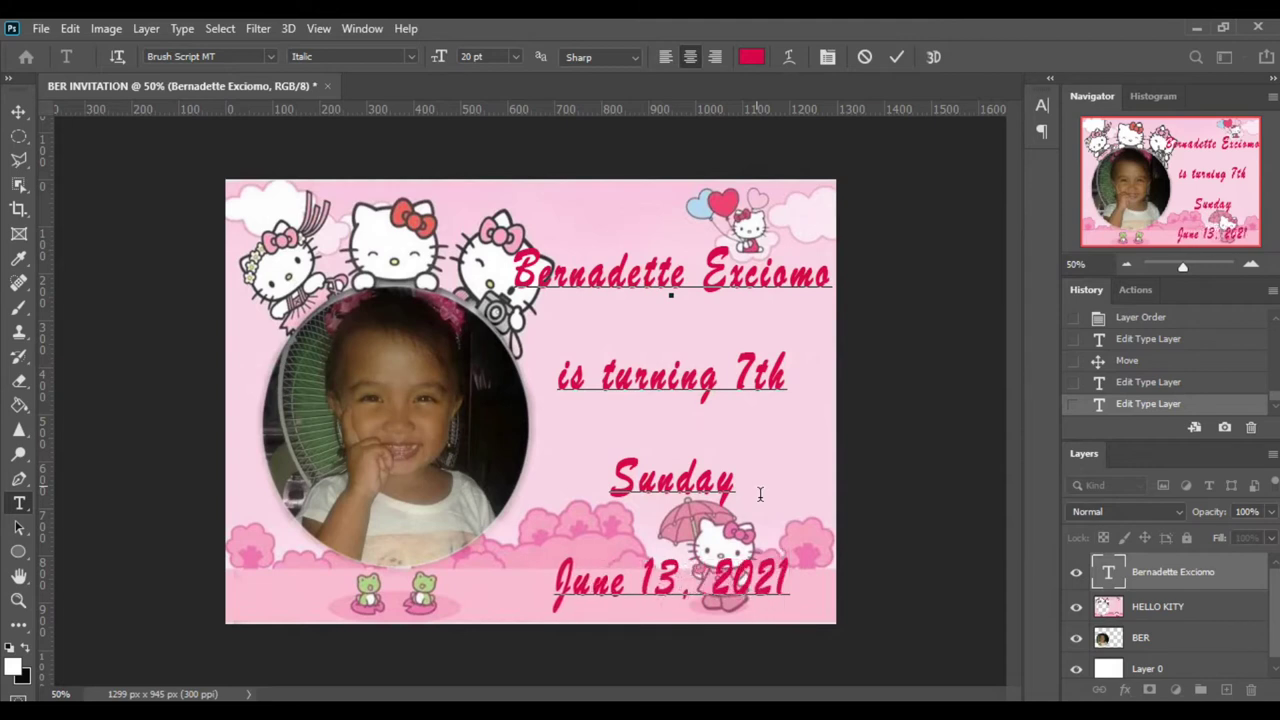
pyautogui.hotkey('ctrl', 'a')
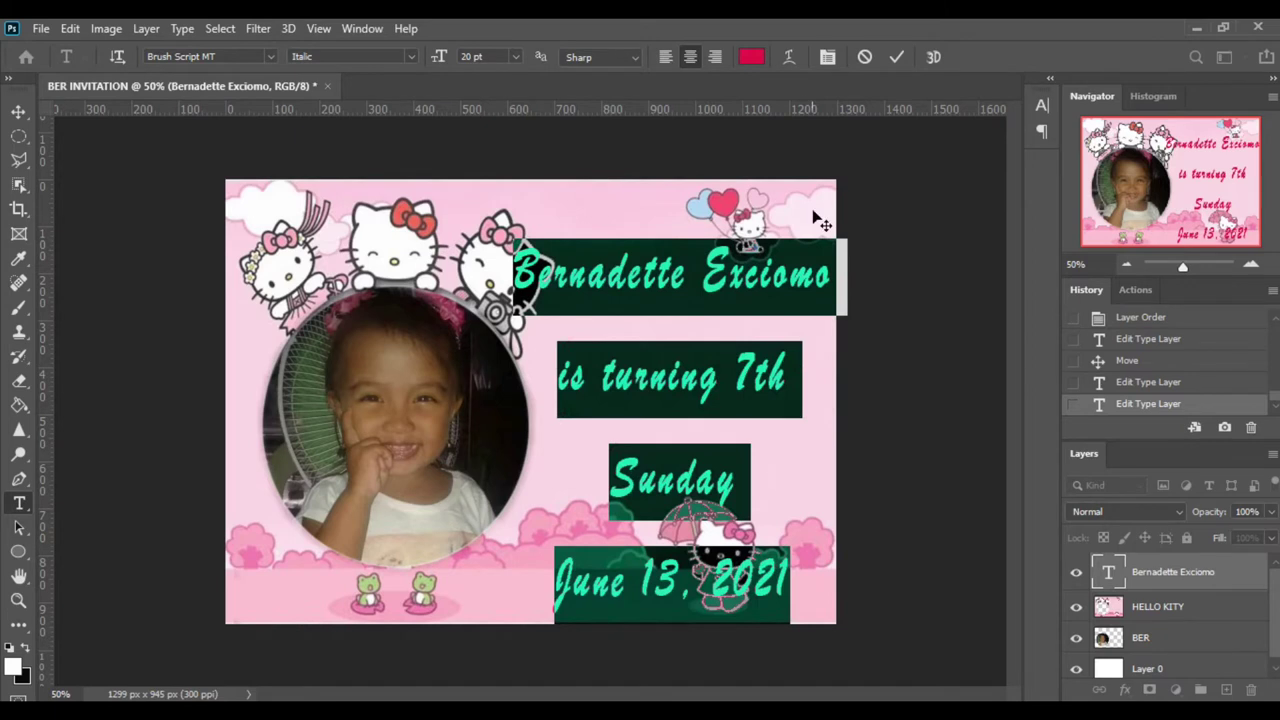
pyautogui.click(828, 57)
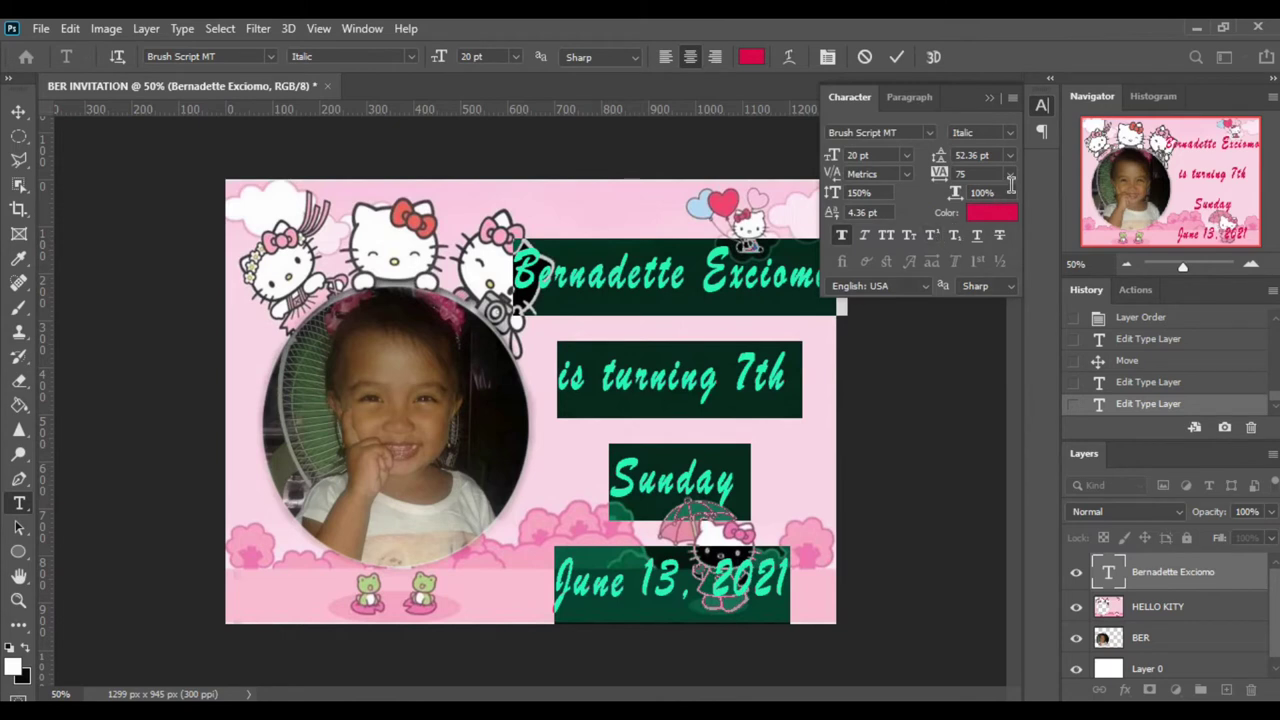
# Try 10, 30 and 20 pt leading on the text, settling on 25 pt.
pyautogui.click(939, 164)
pyautogui.write('10')
pyautogui.press('Return')
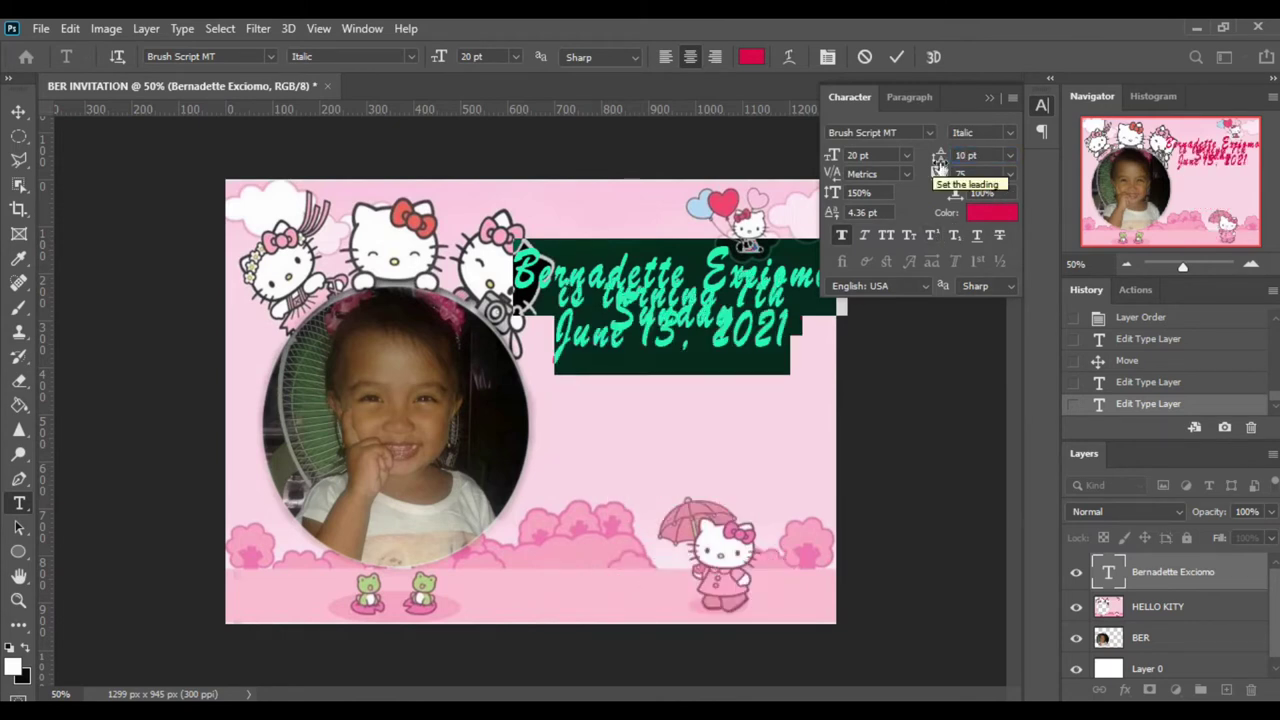
pyautogui.click(942, 165)
pyautogui.write('30')
pyautogui.press('Return')
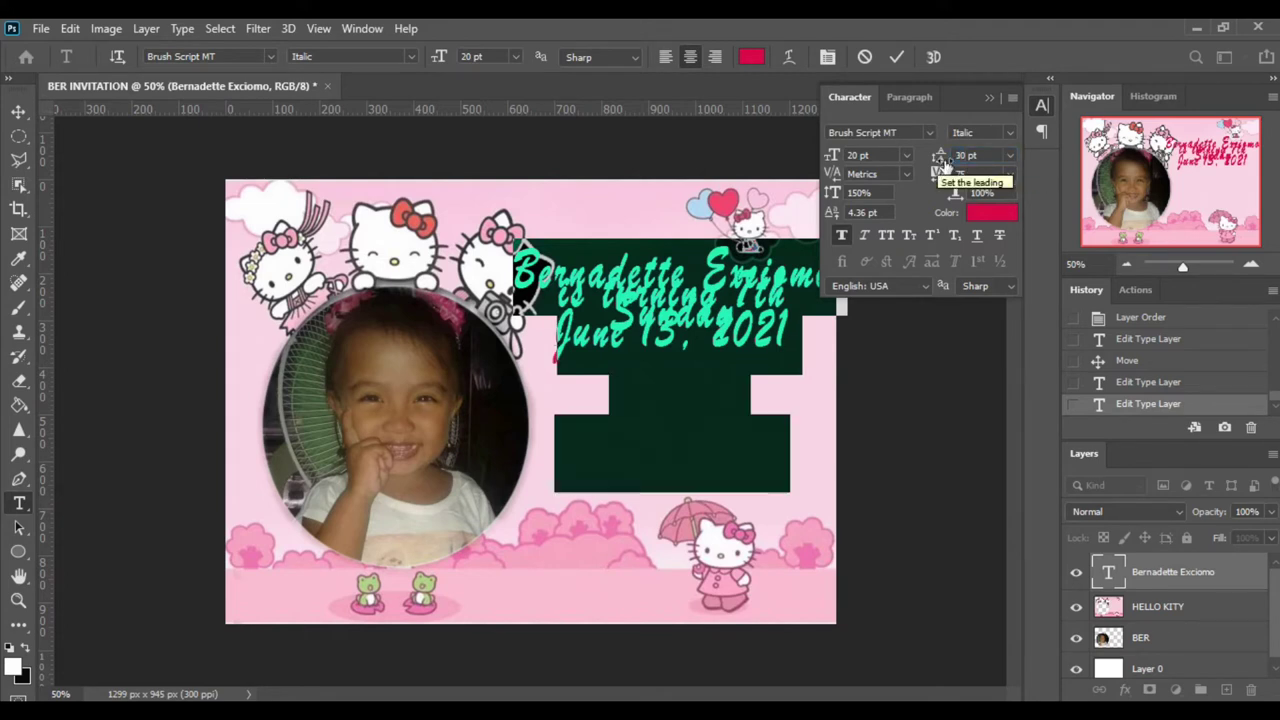
pyautogui.click(946, 165)
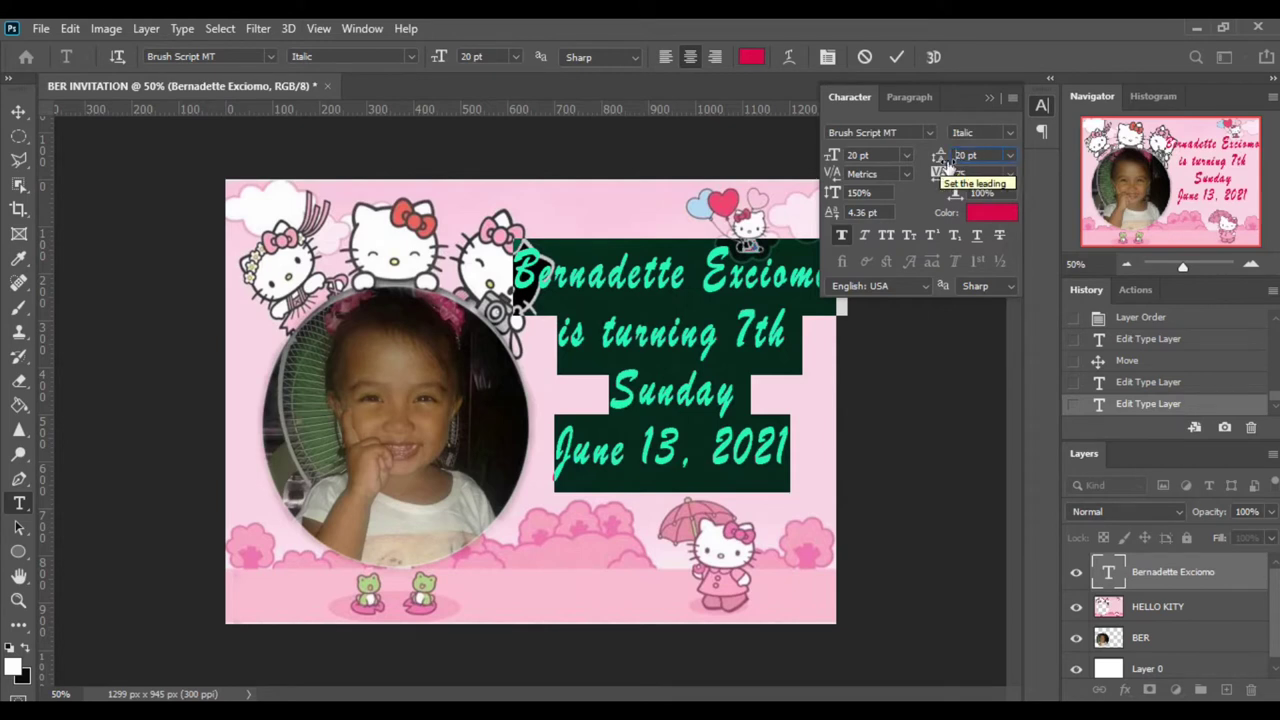
pyautogui.press('Return')
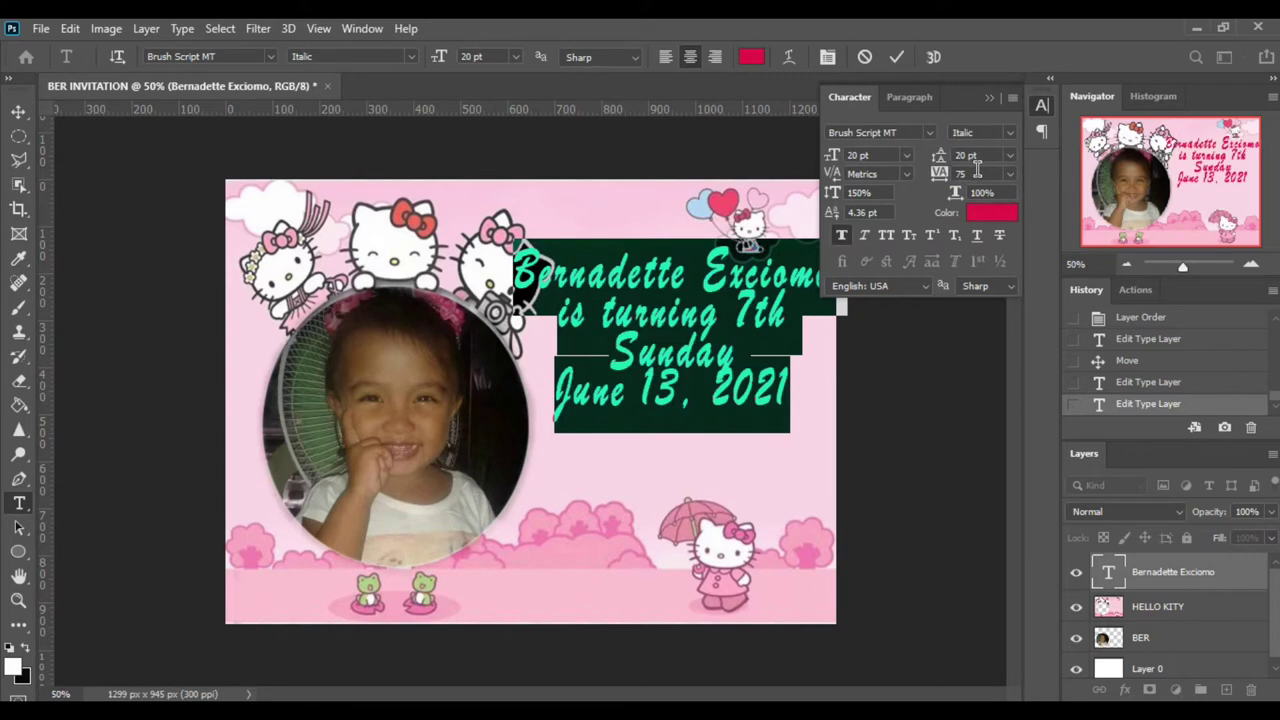
pyautogui.click(966, 156)
pyautogui.write('25')
pyautogui.press('Return')
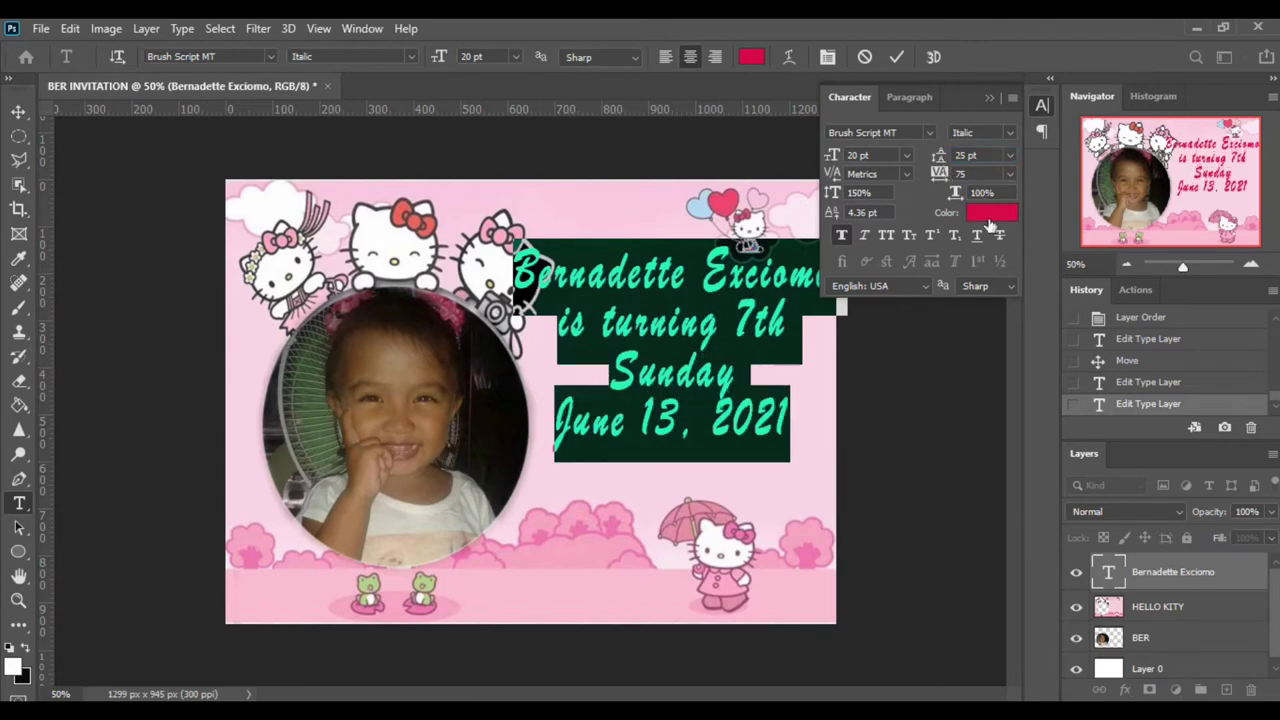
# Select the lines from 'is turning 7th' down to the date.
pyautogui.click(567, 335)
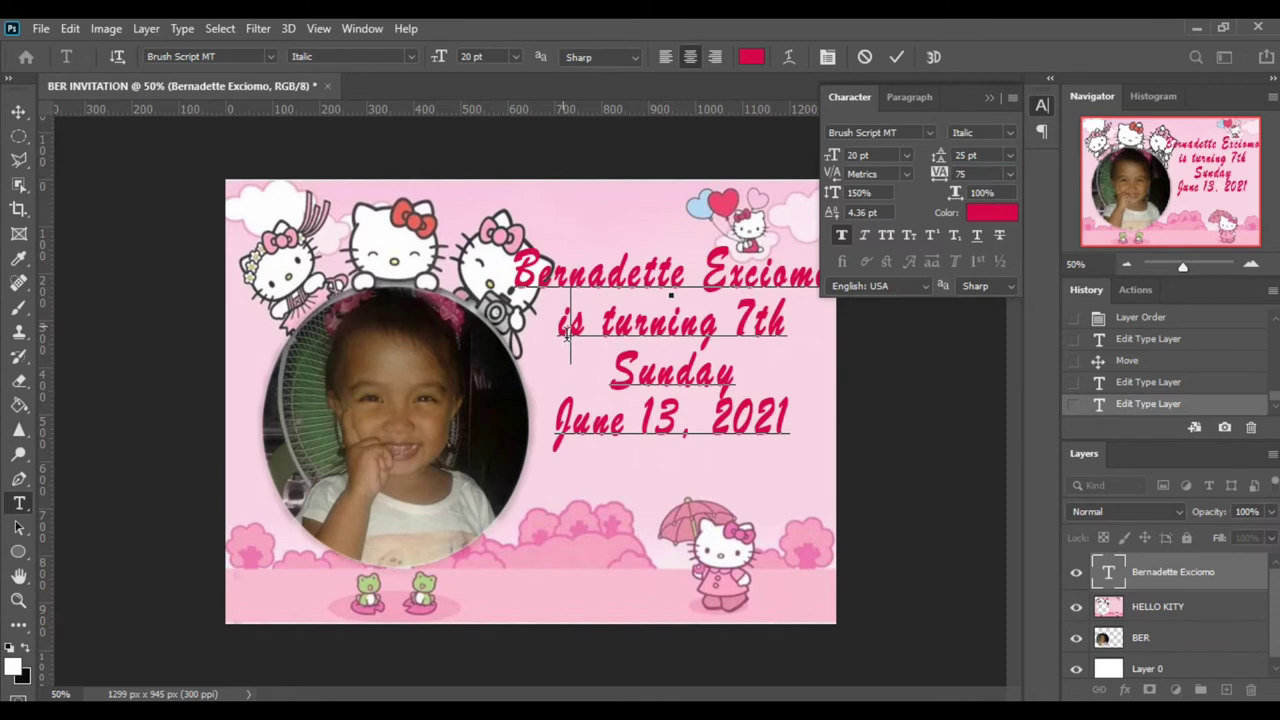
pyautogui.moveTo(566, 335); pyautogui.dragTo(793, 428)
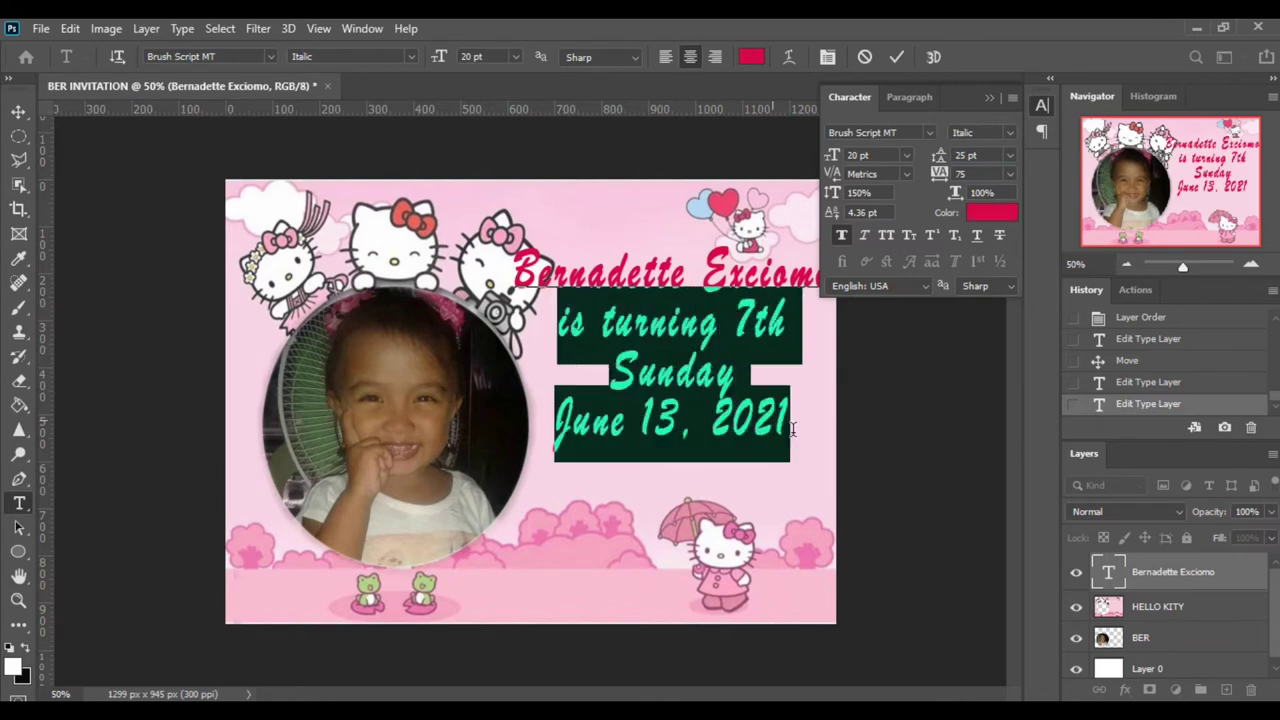
pyautogui.click(514, 58)
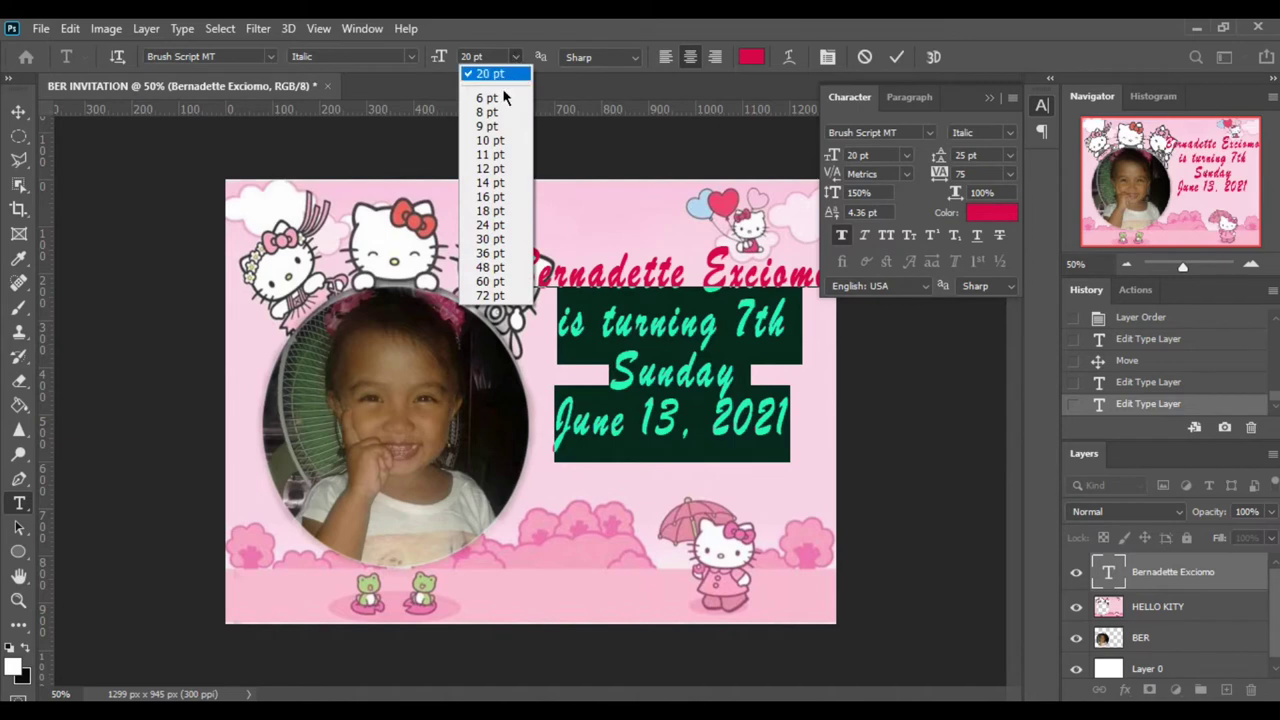
pyautogui.click(490, 196)
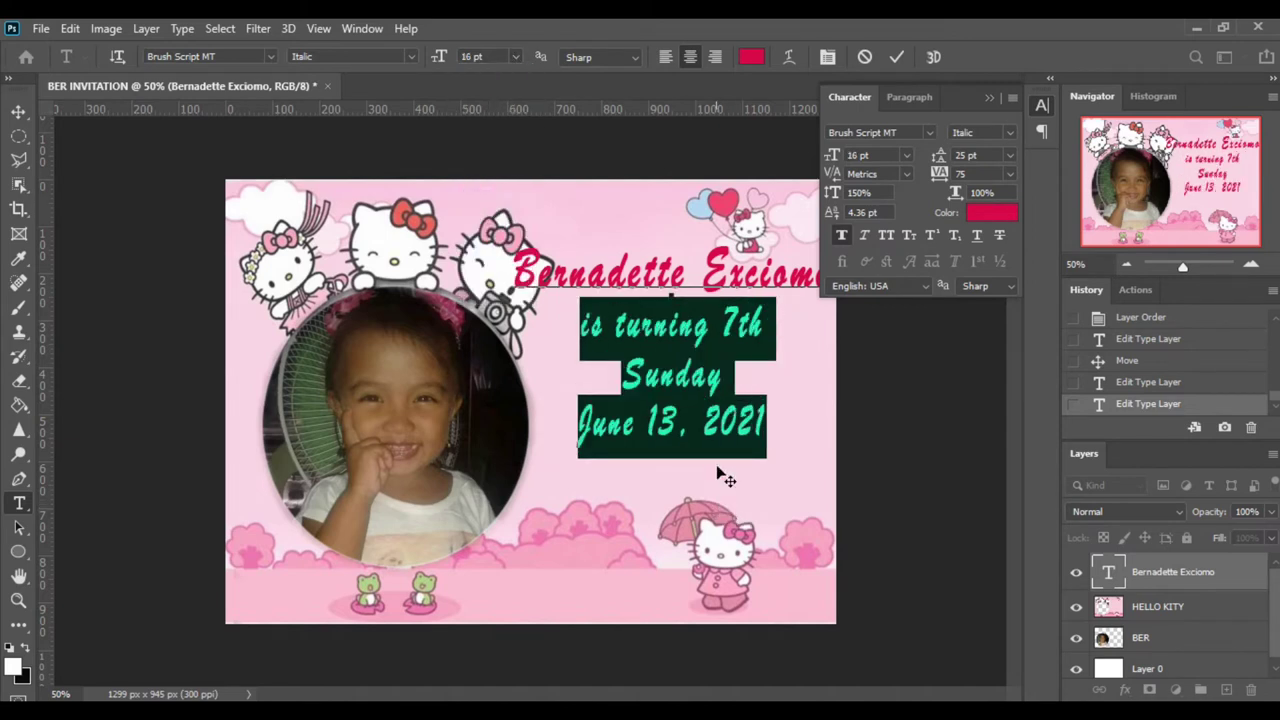
pyautogui.click(711, 438)
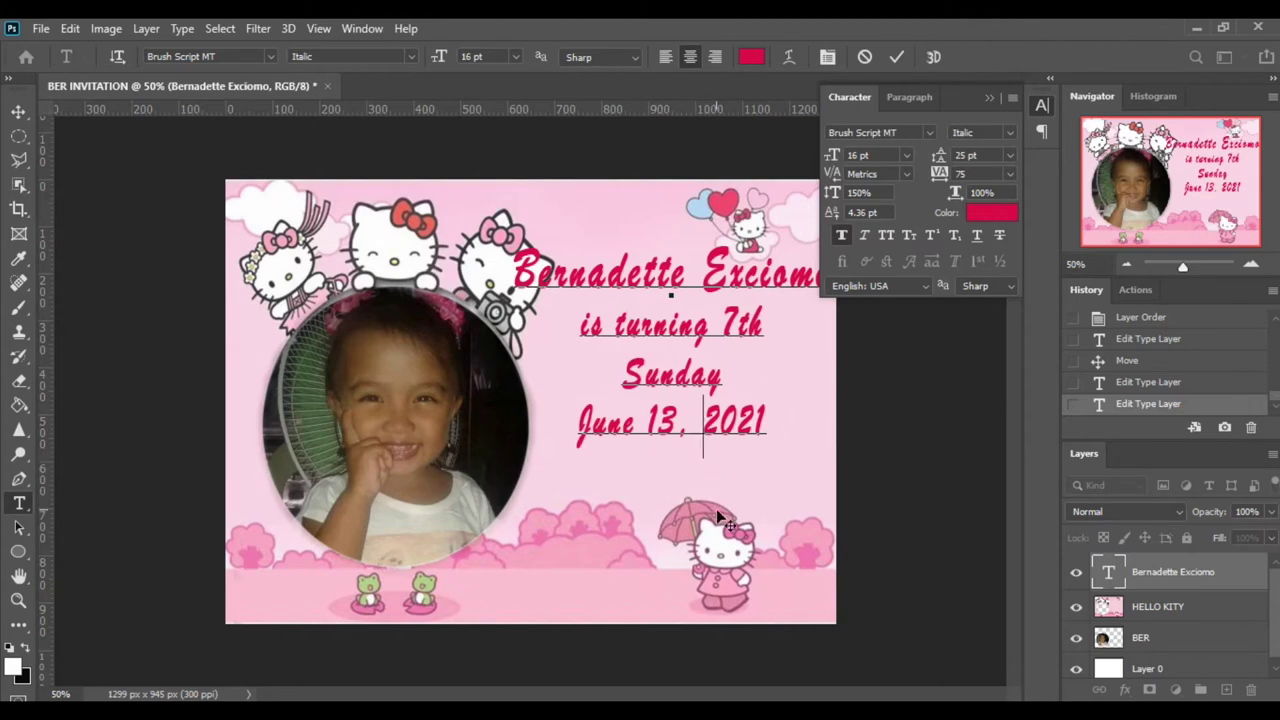
pyautogui.click(867, 627)
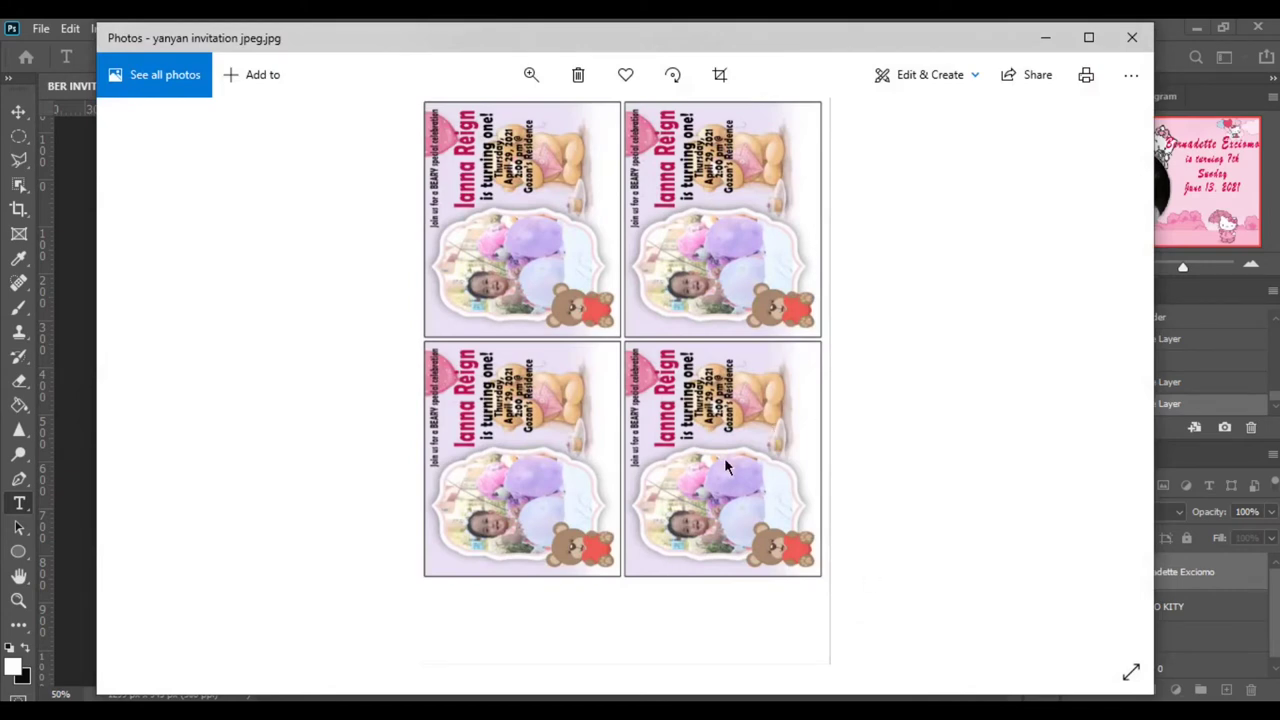
pyautogui.click(1045, 38)
pyautogui.click(784, 438)
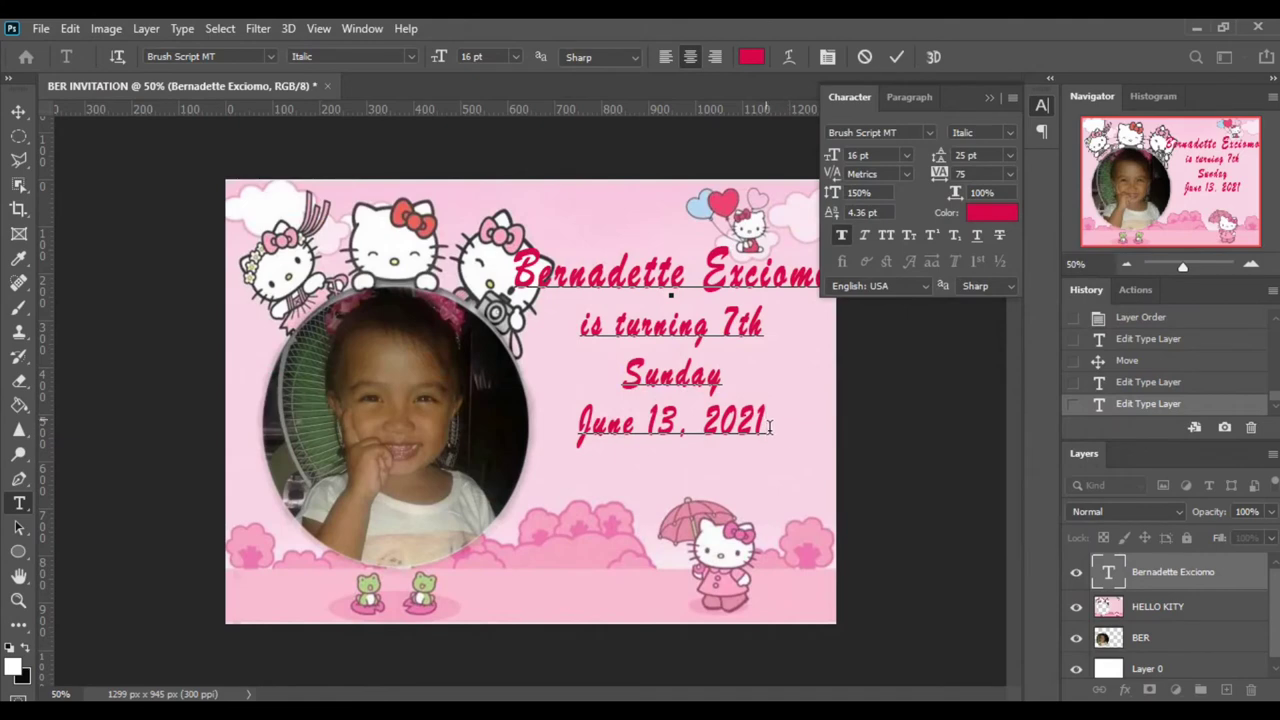
pyautogui.click(852, 630)
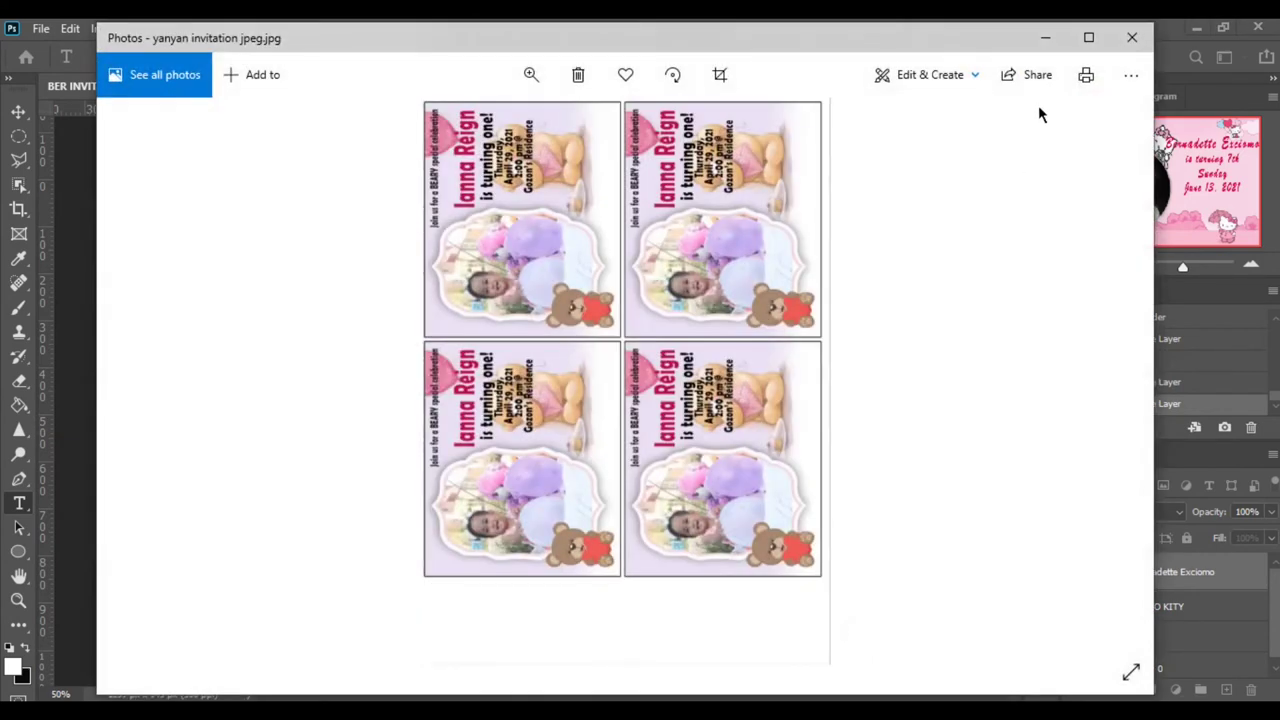
pyautogui.click(1041, 39)
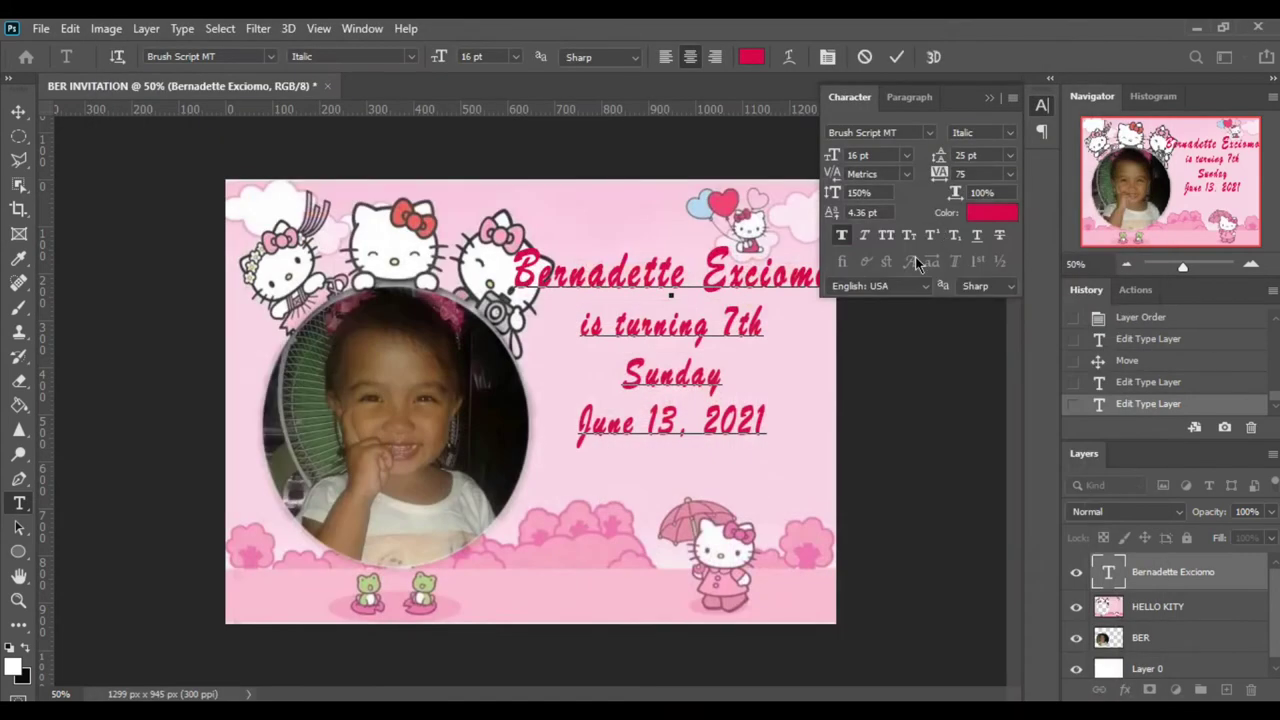
# Add a '3:00pm @' line under the date, with the venue Residence on its own line.
pyautogui.press('Return')
pyautogui.write('3')
pyautogui.write(':00')
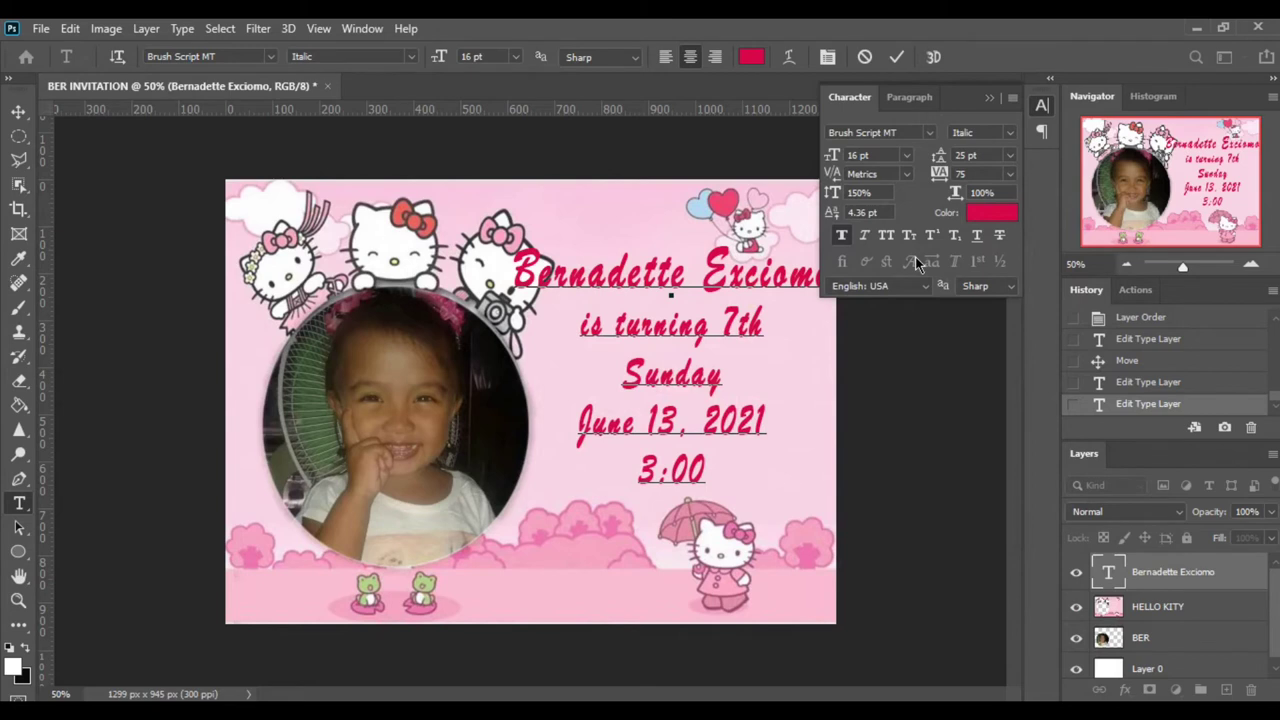
pyautogui.write('p')
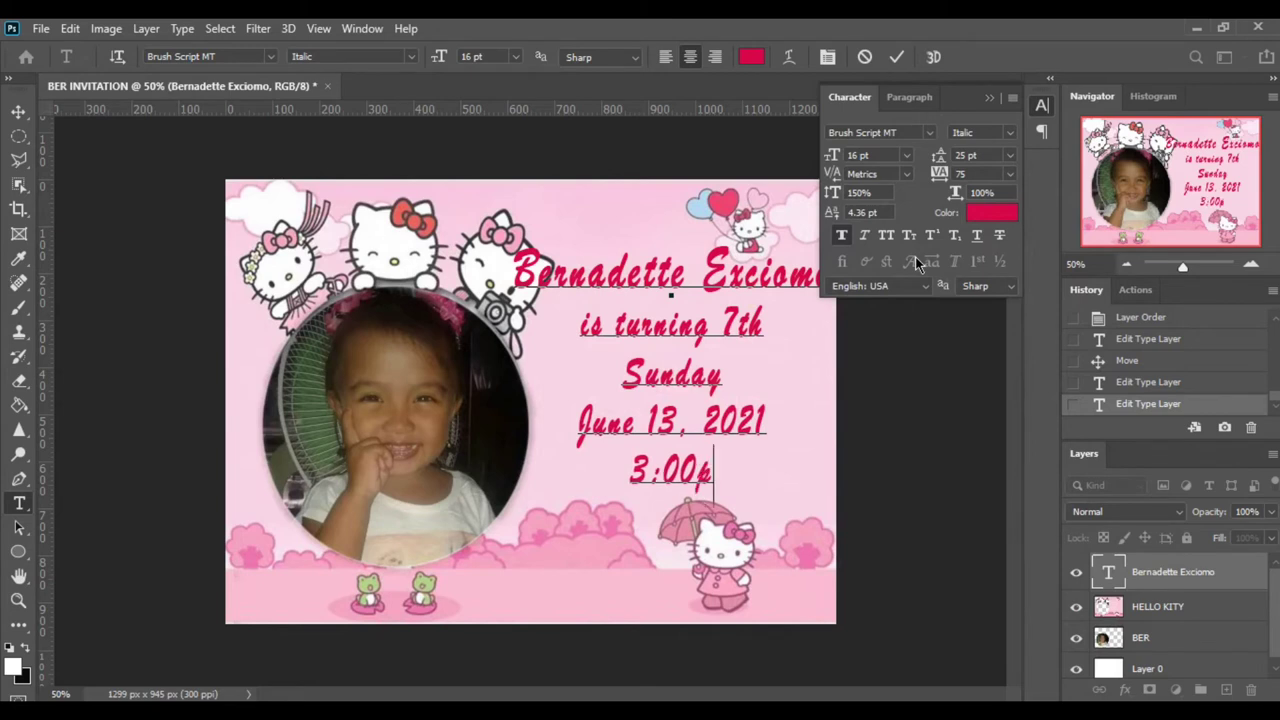
pyautogui.write('m')
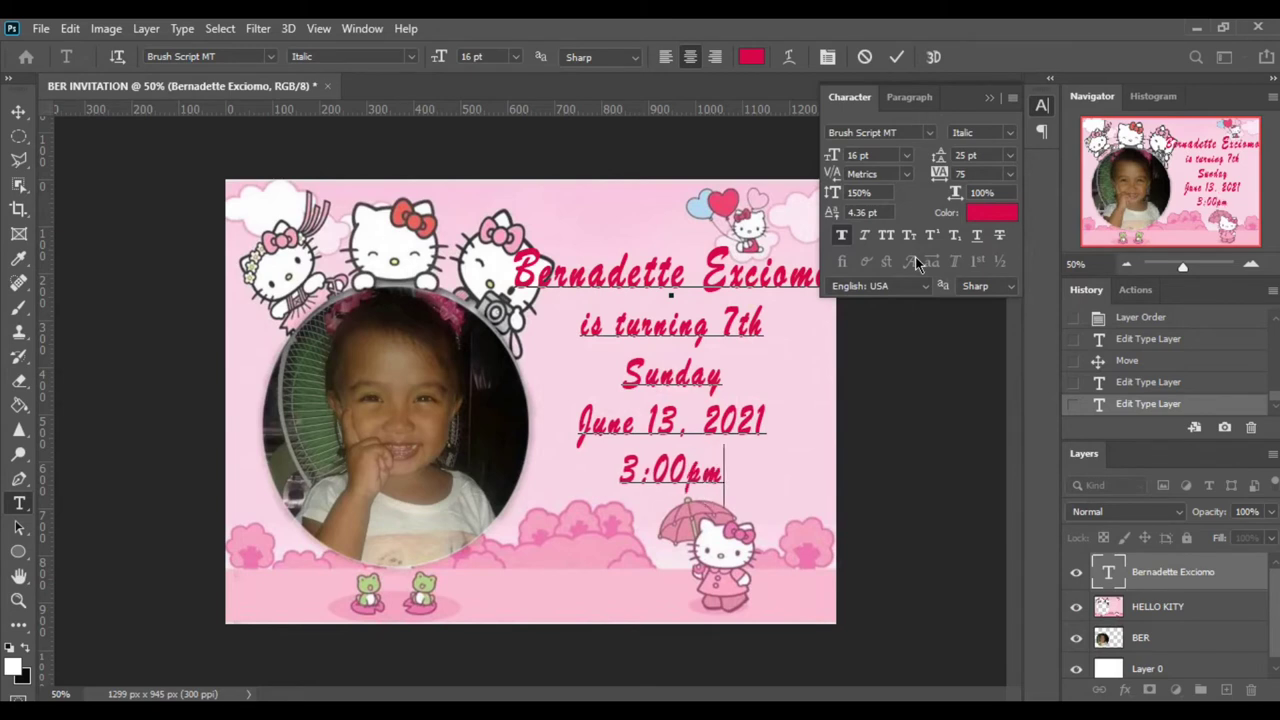
pyautogui.write(' @ ')
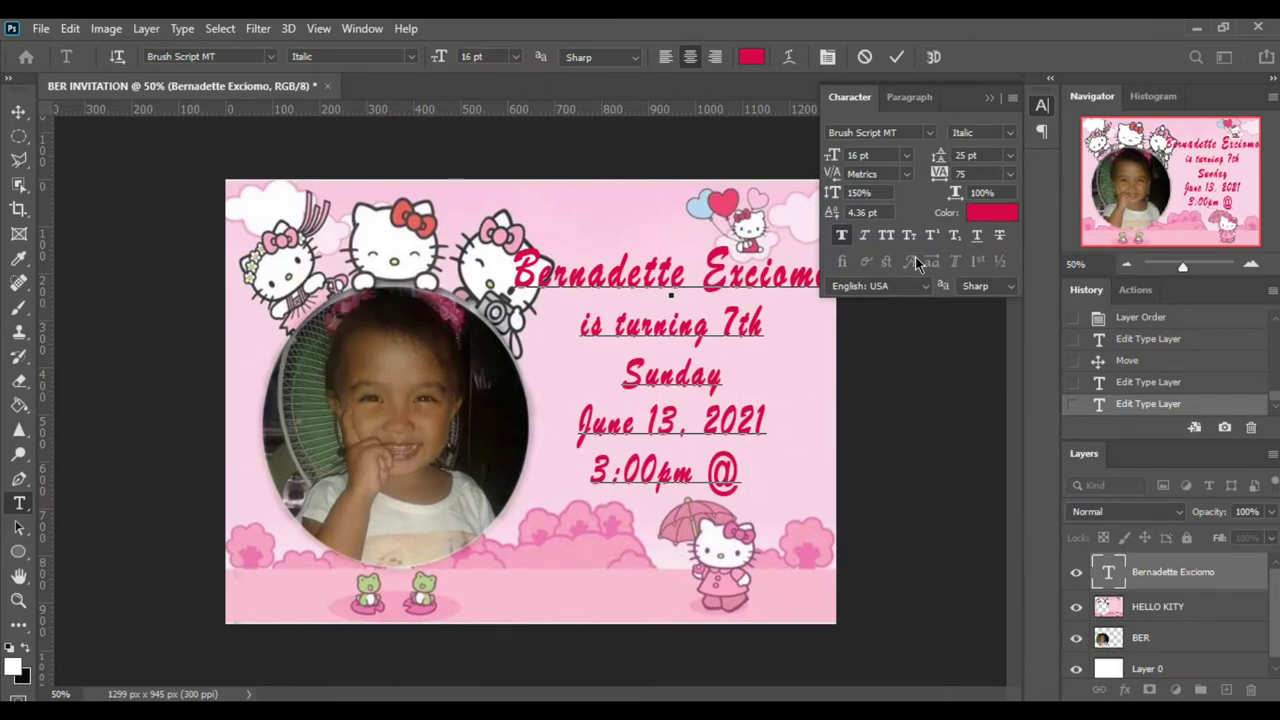
pyautogui.write('E')
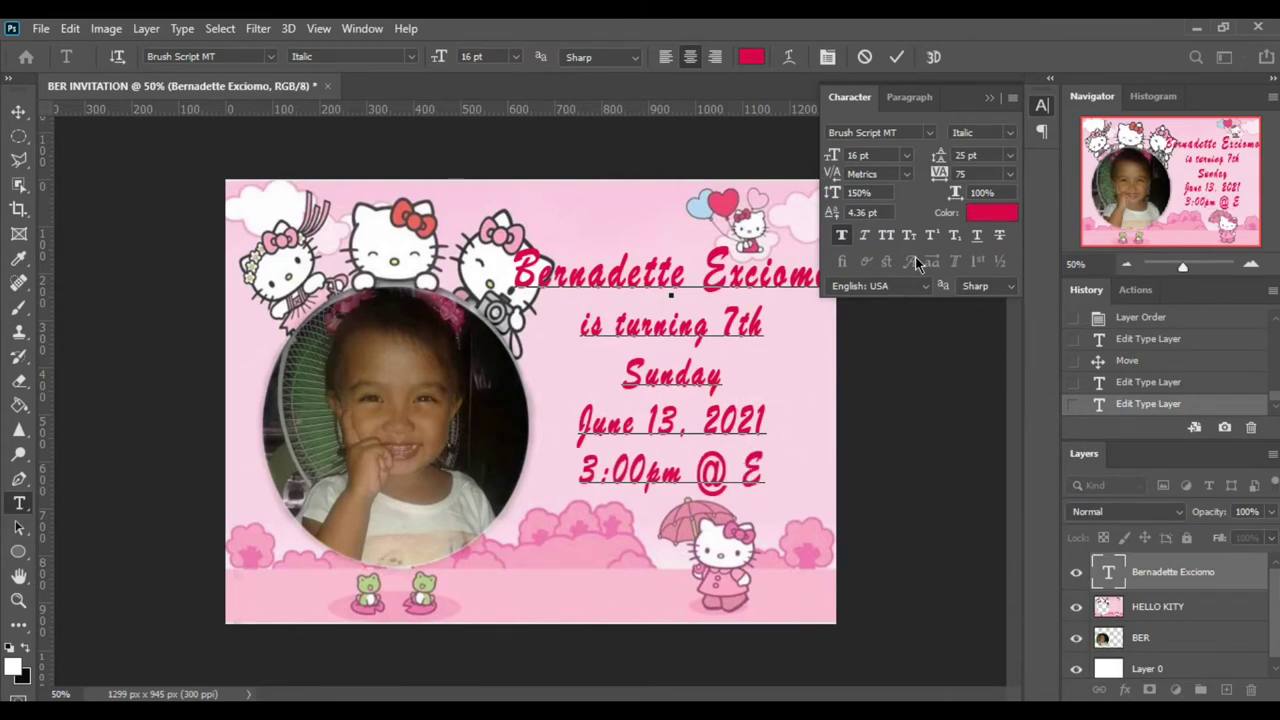
pyautogui.write('xciomo')
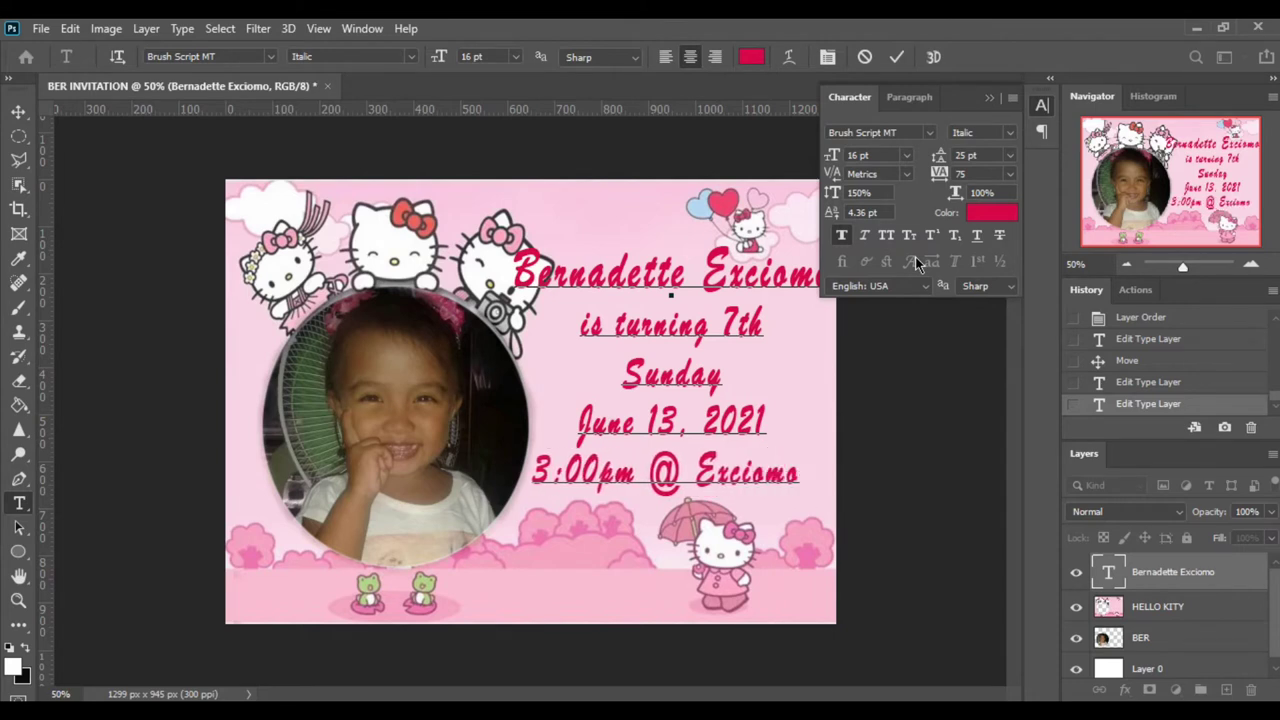
pyautogui.click(697, 474)
pyautogui.press('Return')
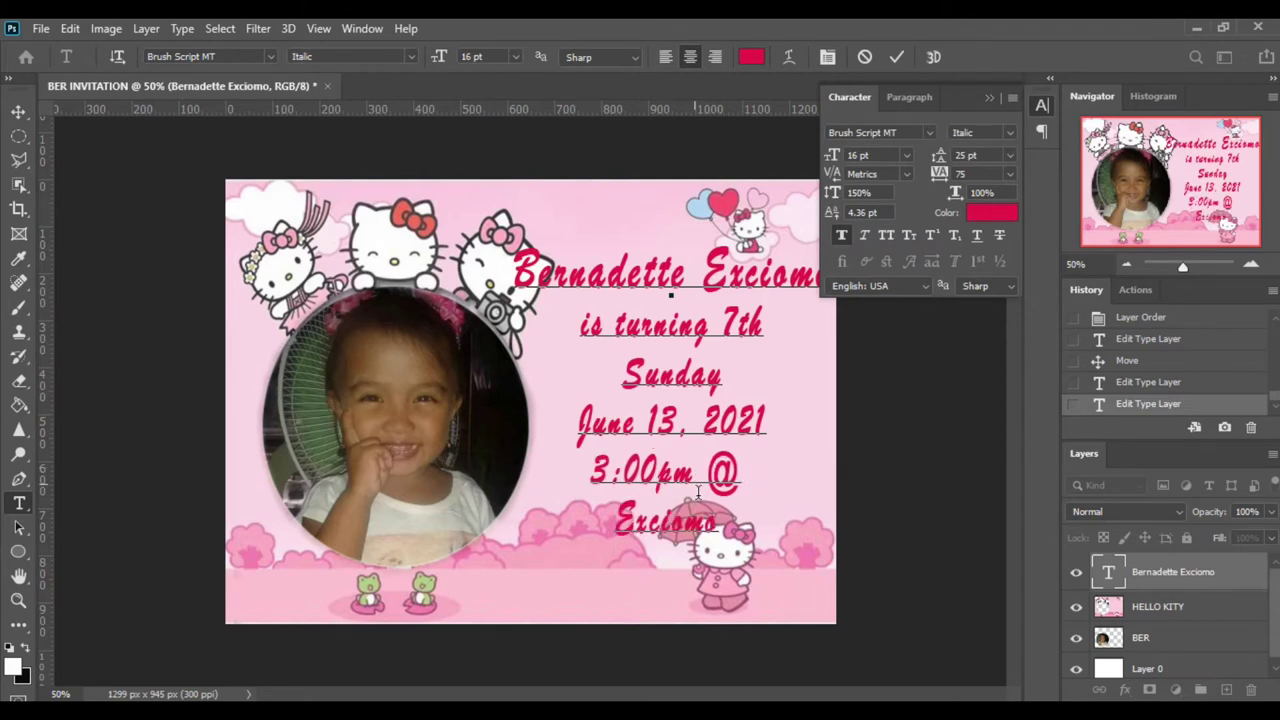
pyautogui.press('Right')
pyautogui.press('Right')
pyautogui.press('Right')
pyautogui.press('Right')
pyautogui.press('Right')
pyautogui.write('Re')
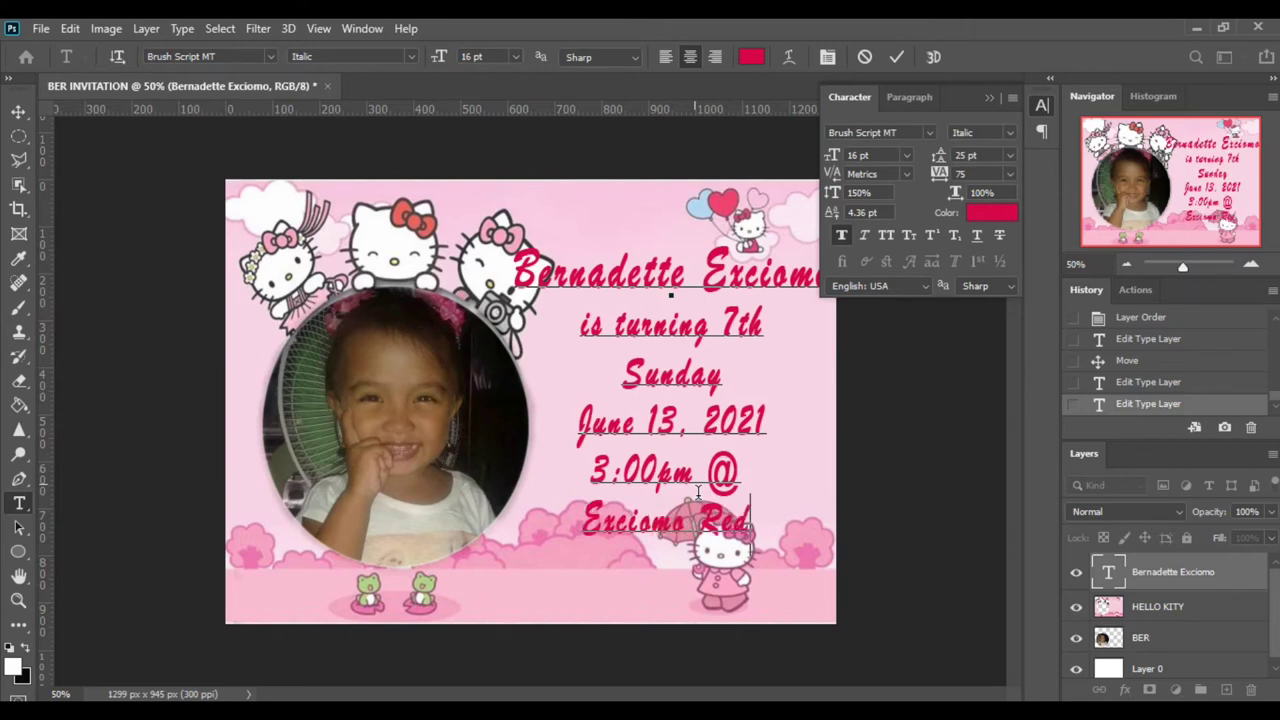
pyautogui.write('sidence')
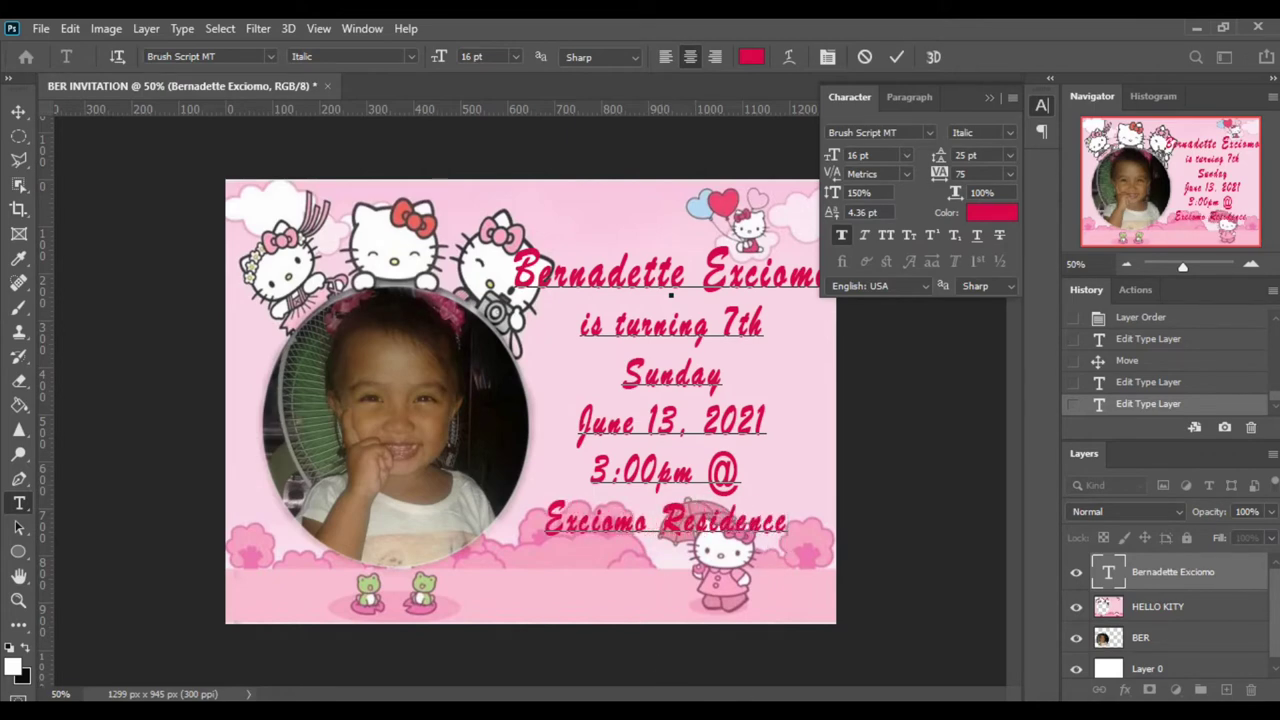
# After checking the reference, append 's to the venue line and select all the text.
pyautogui.click(894, 612)
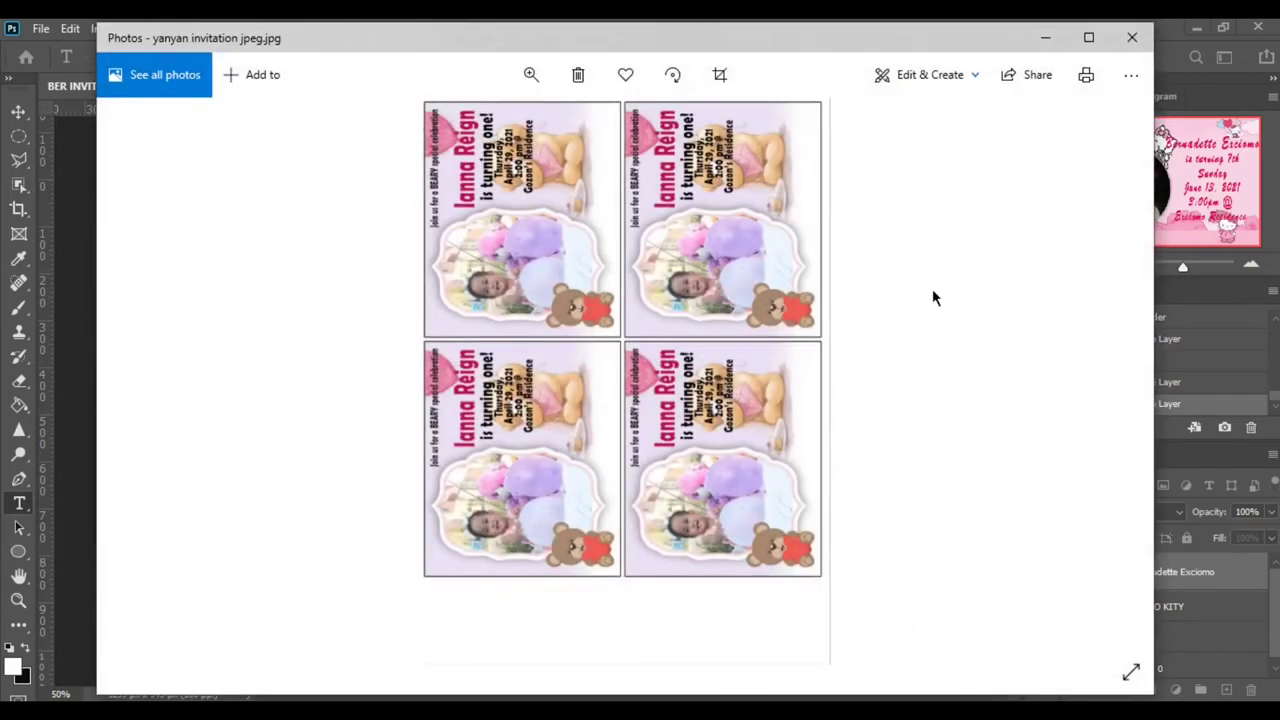
pyautogui.click(1046, 38)
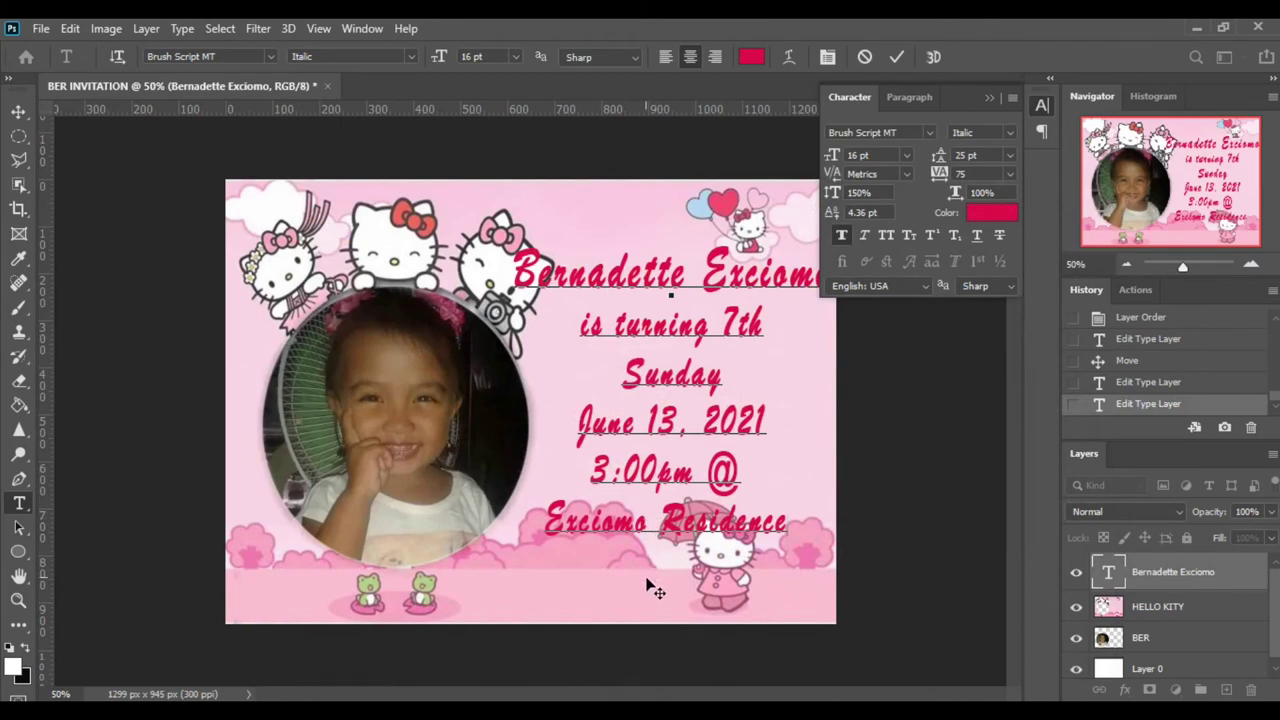
pyautogui.write("'s")
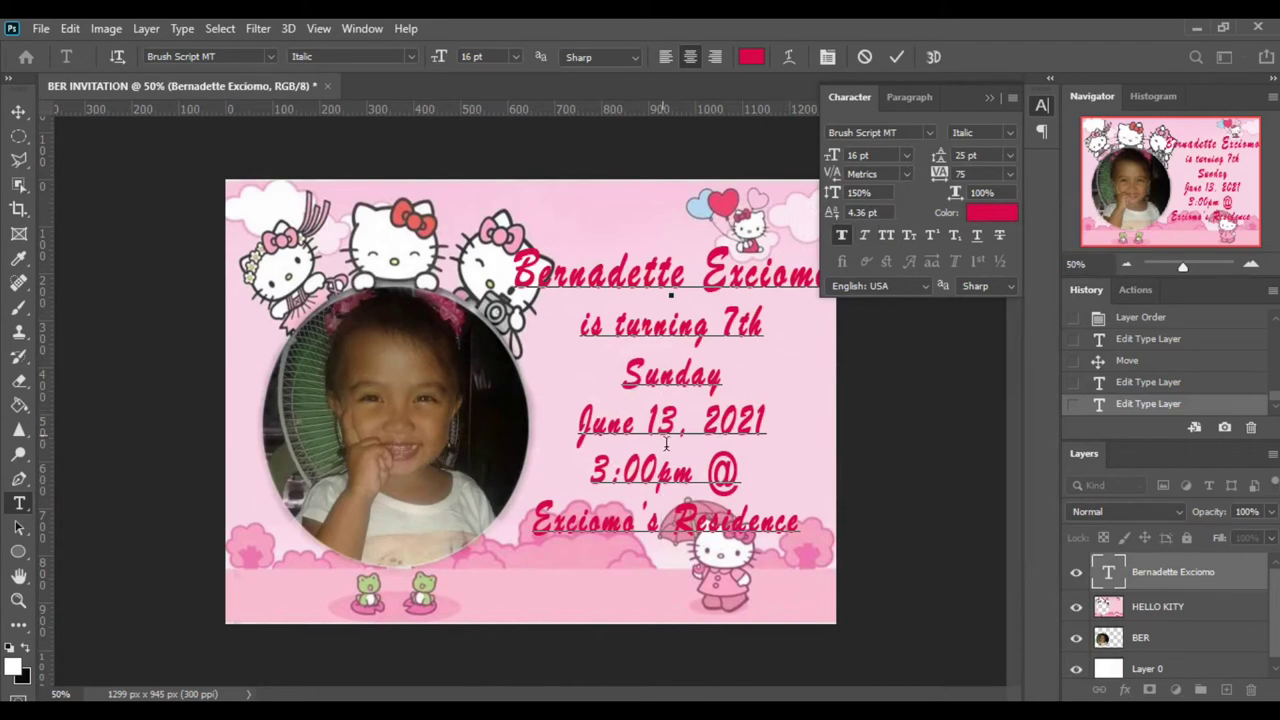
pyautogui.hotkey('ctrl', 'a')
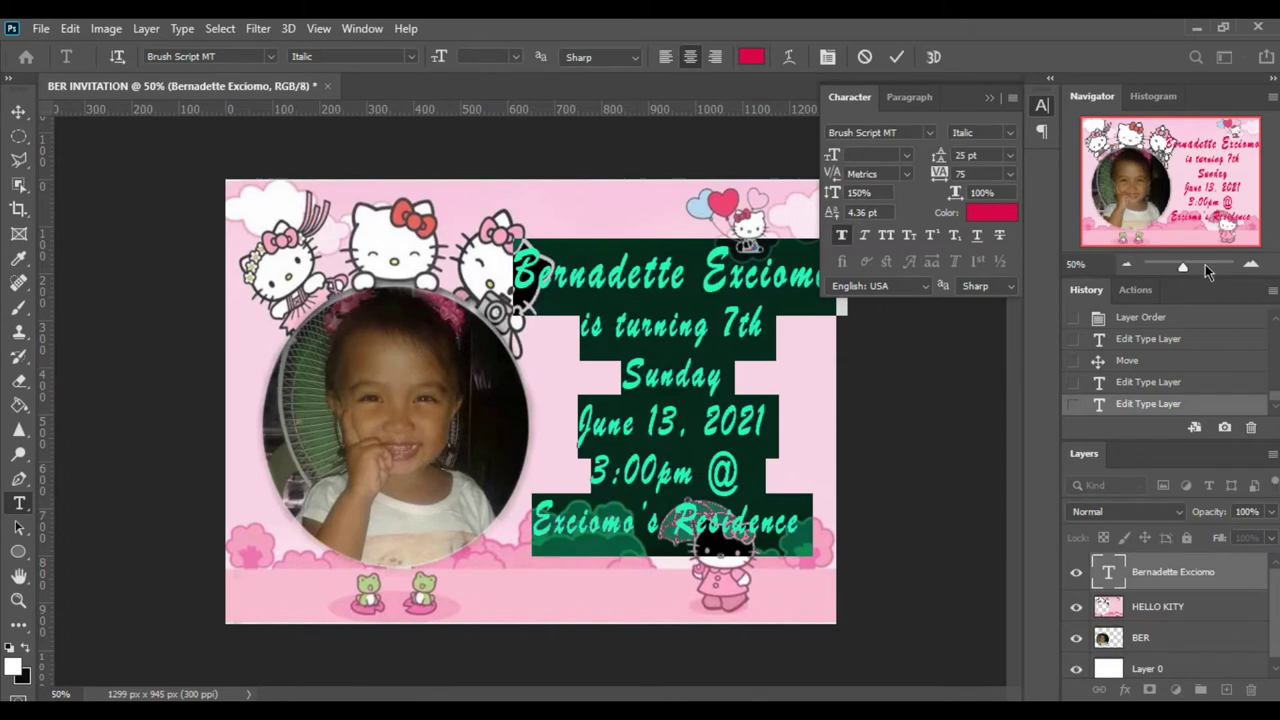
# Try near-black and red text colours, then cancel, keeping the original crimson.
pyautogui.click(978, 213)
pyautogui.moveTo(994, 85); pyautogui.dragTo(1097, 85)
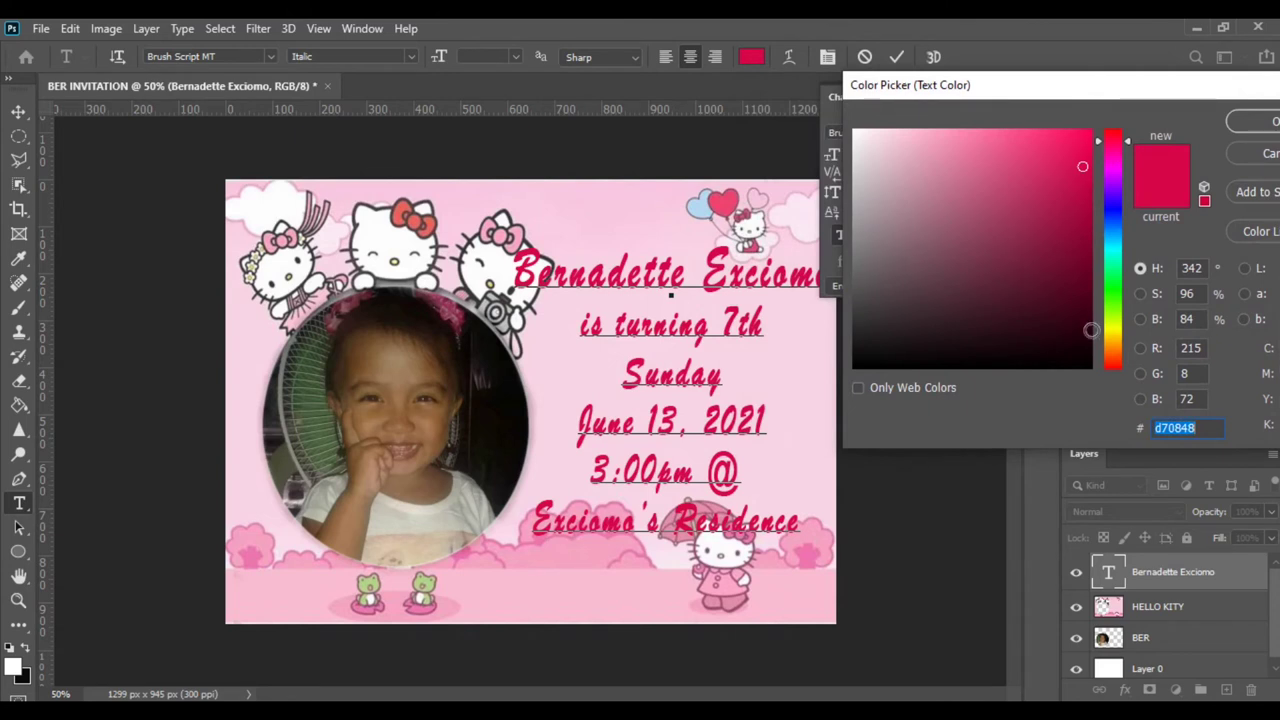
pyautogui.moveTo(902, 362); pyautogui.dragTo(860, 360)
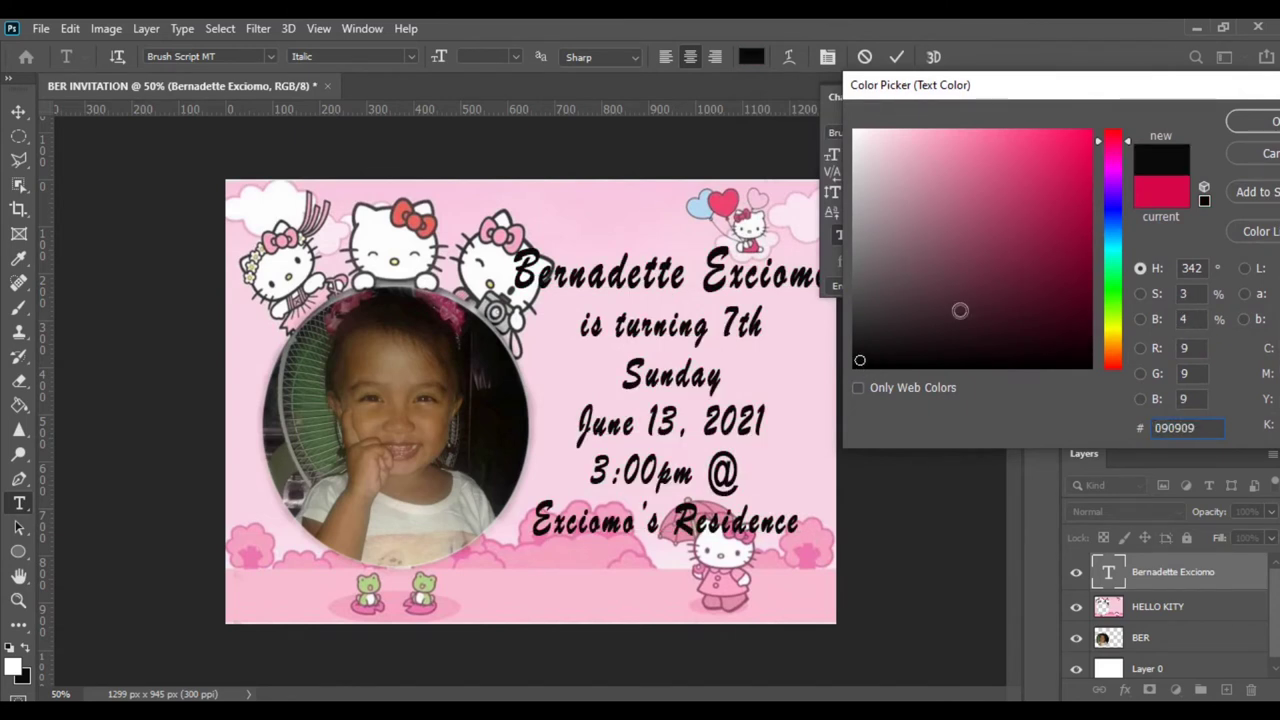
pyautogui.moveTo(1110, 398); pyautogui.dragTo(1104, 370)
pyautogui.moveTo(1095, 153)
pyautogui.mouseDown()
pyautogui.moveTo(1087, 225)
pyautogui.moveTo(1100, 147)
pyautogui.moveTo(1082, 152)
pyautogui.mouseUp()
pyautogui.click(1161, 192)
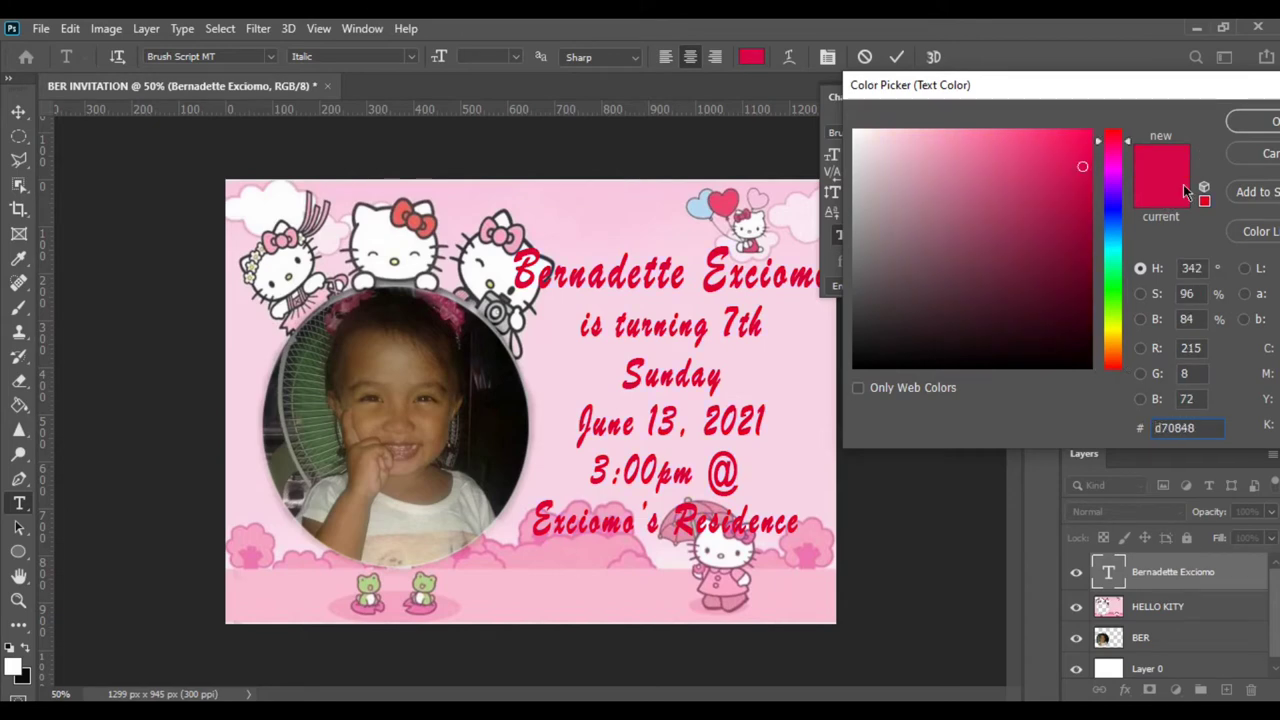
pyautogui.moveTo(1204, 100); pyautogui.dragTo(1027, 129)
pyautogui.click(1143, 149)
pyautogui.click(896, 57)
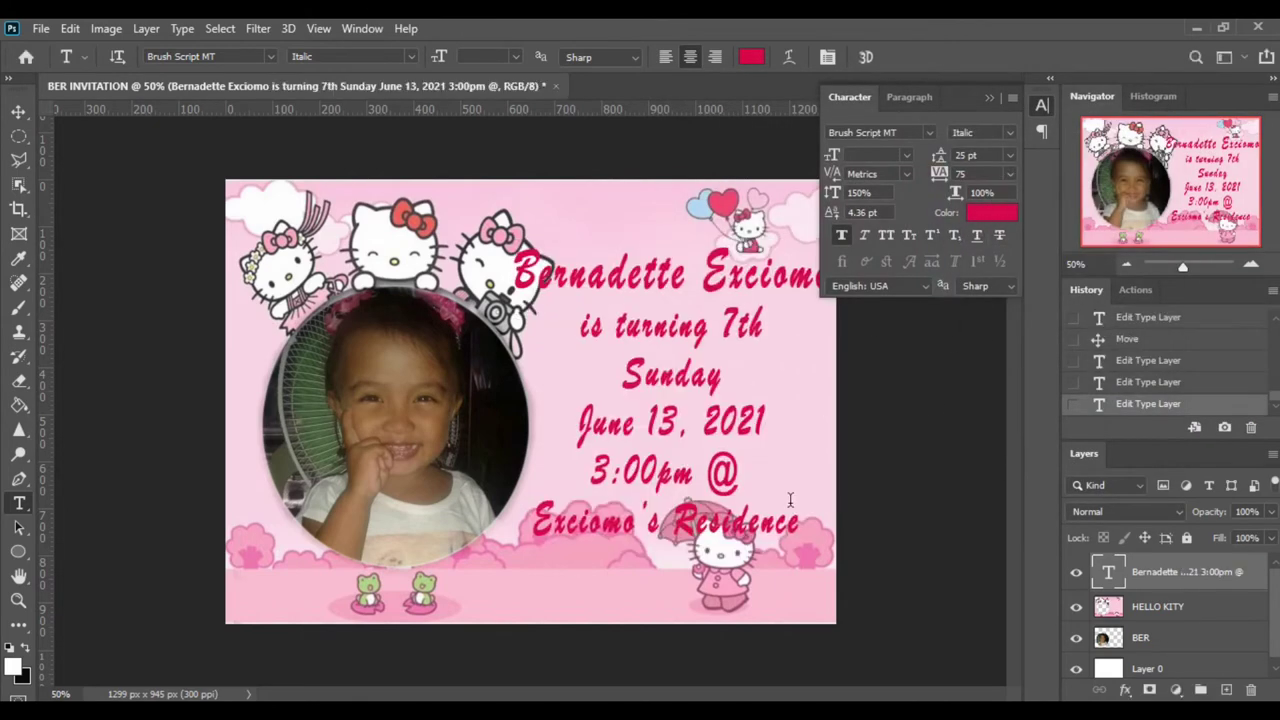
# Shrink the time and venue lines to 14 pt and set 20 pt leading below the name.
pyautogui.moveTo(596, 468); pyautogui.dragTo(800, 532)
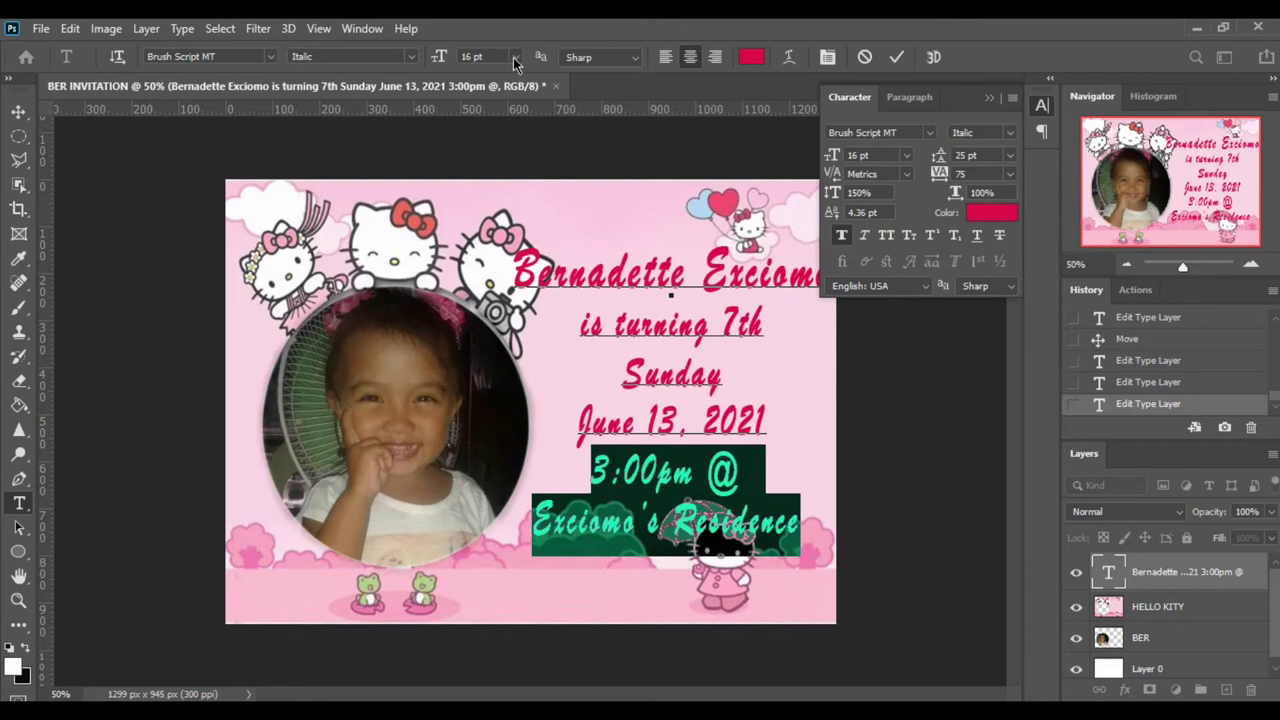
pyautogui.click(579, 325)
pyautogui.moveTo(579, 325); pyautogui.dragTo(795, 540)
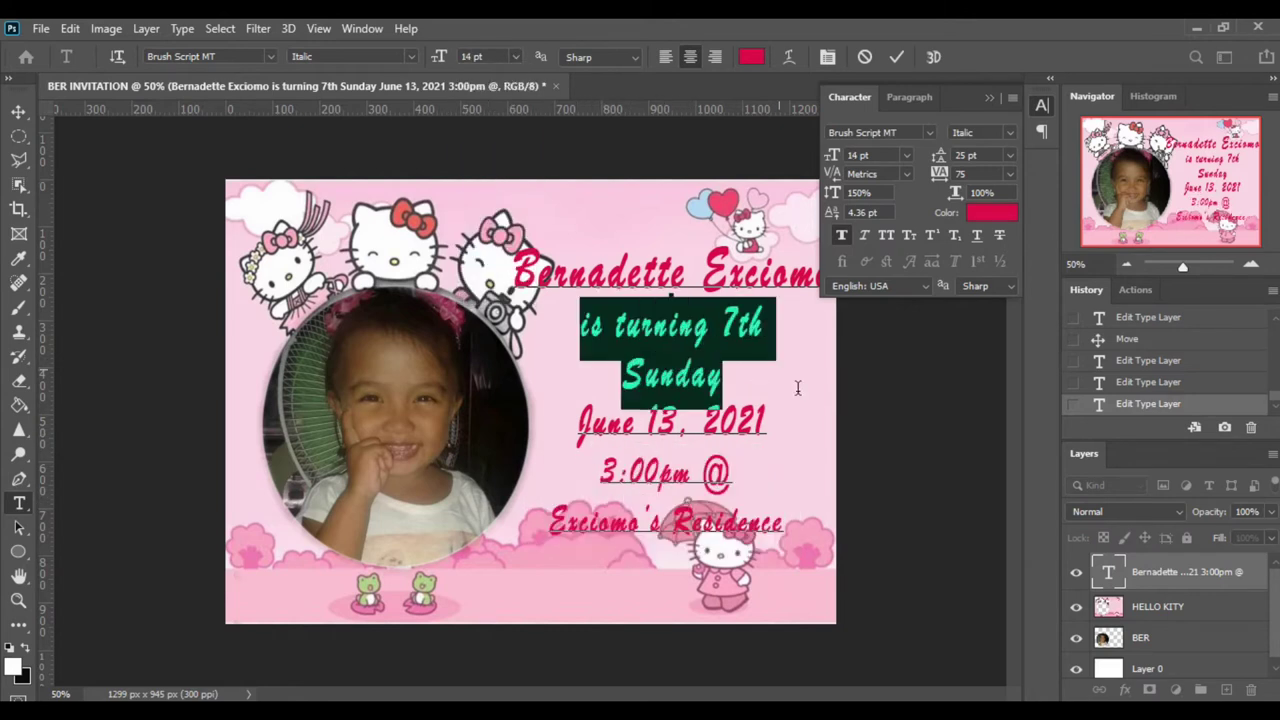
pyautogui.click(965, 155)
pyautogui.write('20')
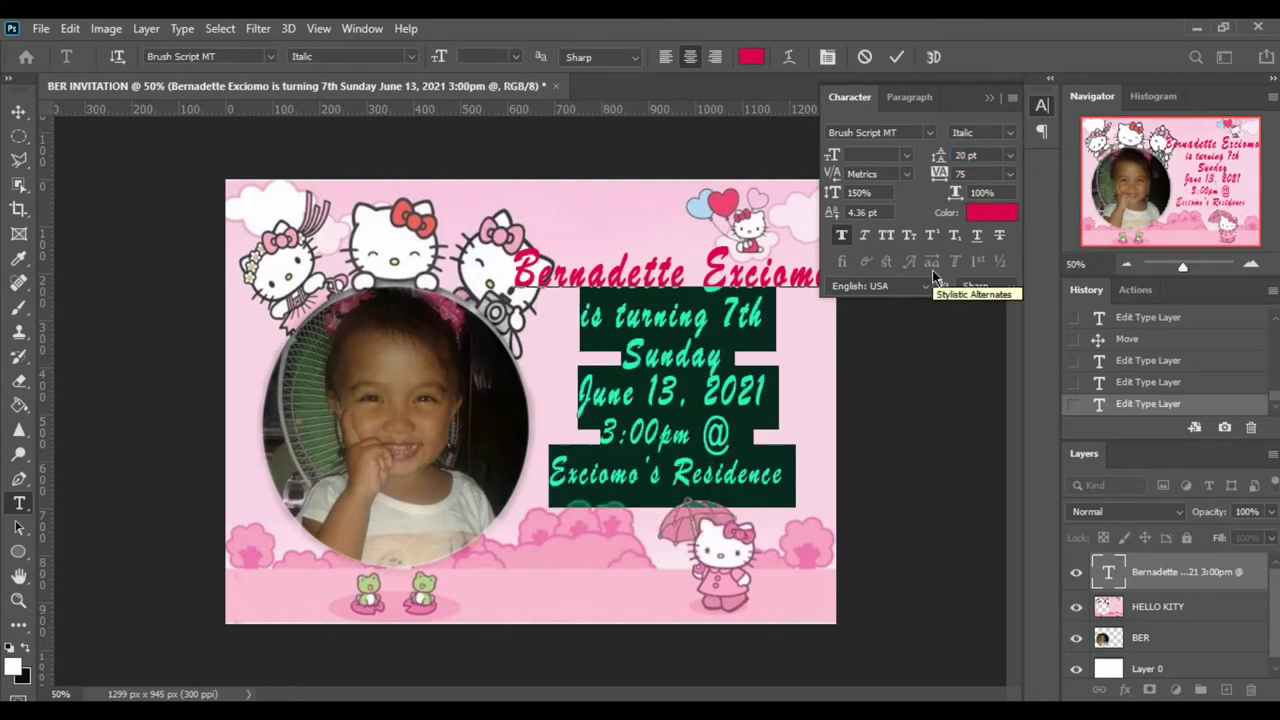
pyautogui.press('Return')
pyautogui.click(896, 56)
pyautogui.click(989, 97)
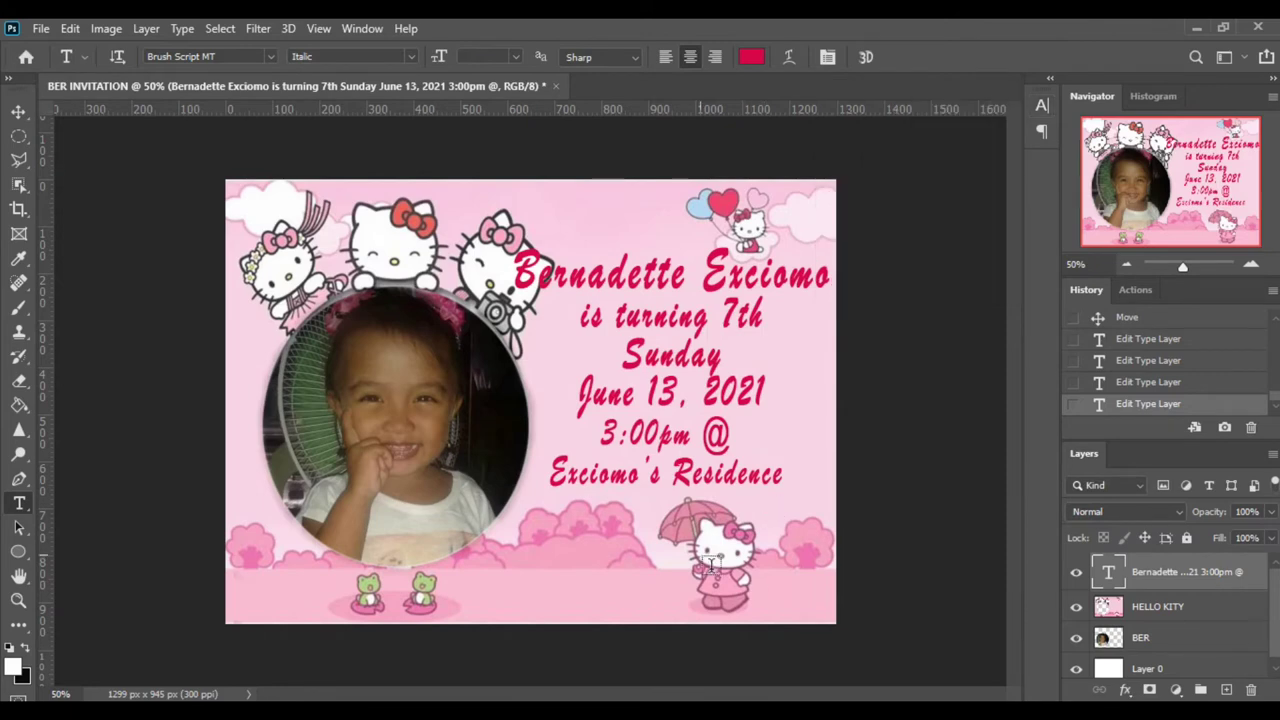
# Nudge the text block slightly left and down with the Move tool.
pyautogui.press('v')
pyautogui.moveTo(646, 296); pyautogui.dragTo(626, 323)
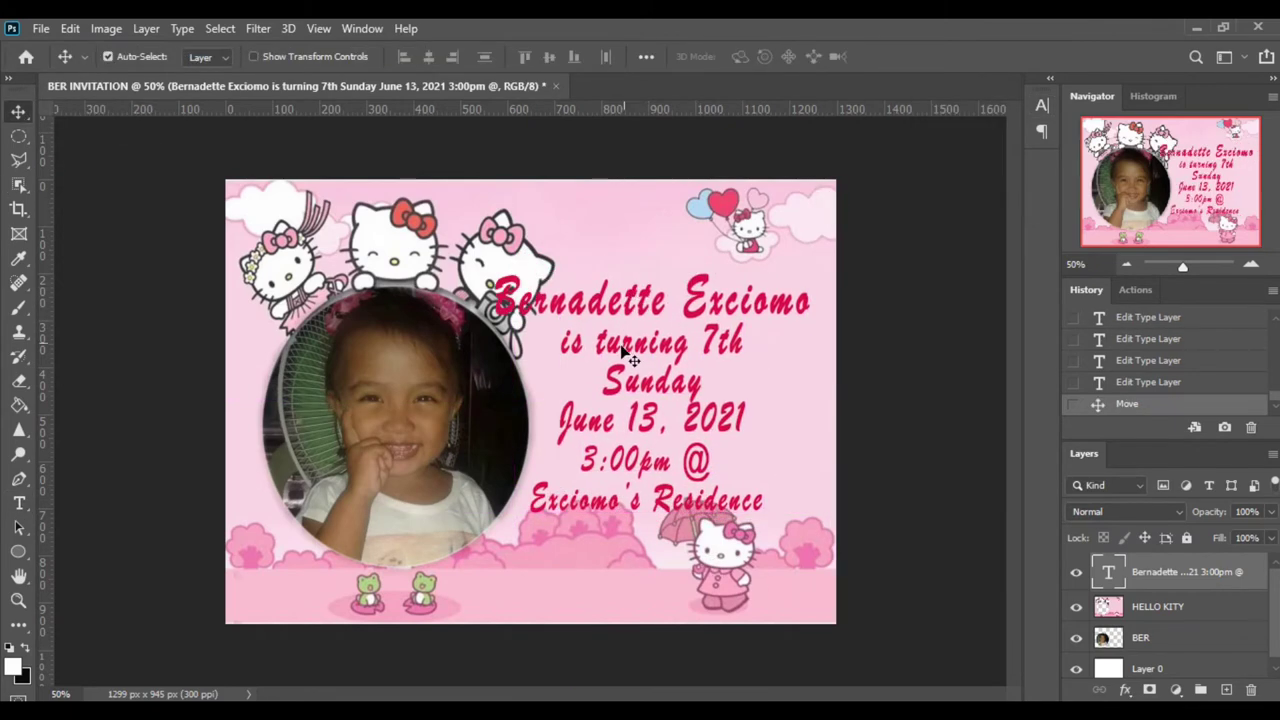
pyautogui.click(895, 624)
pyautogui.click(1046, 37)
# Colour the child's name line black (#000000).
pyautogui.press('t')
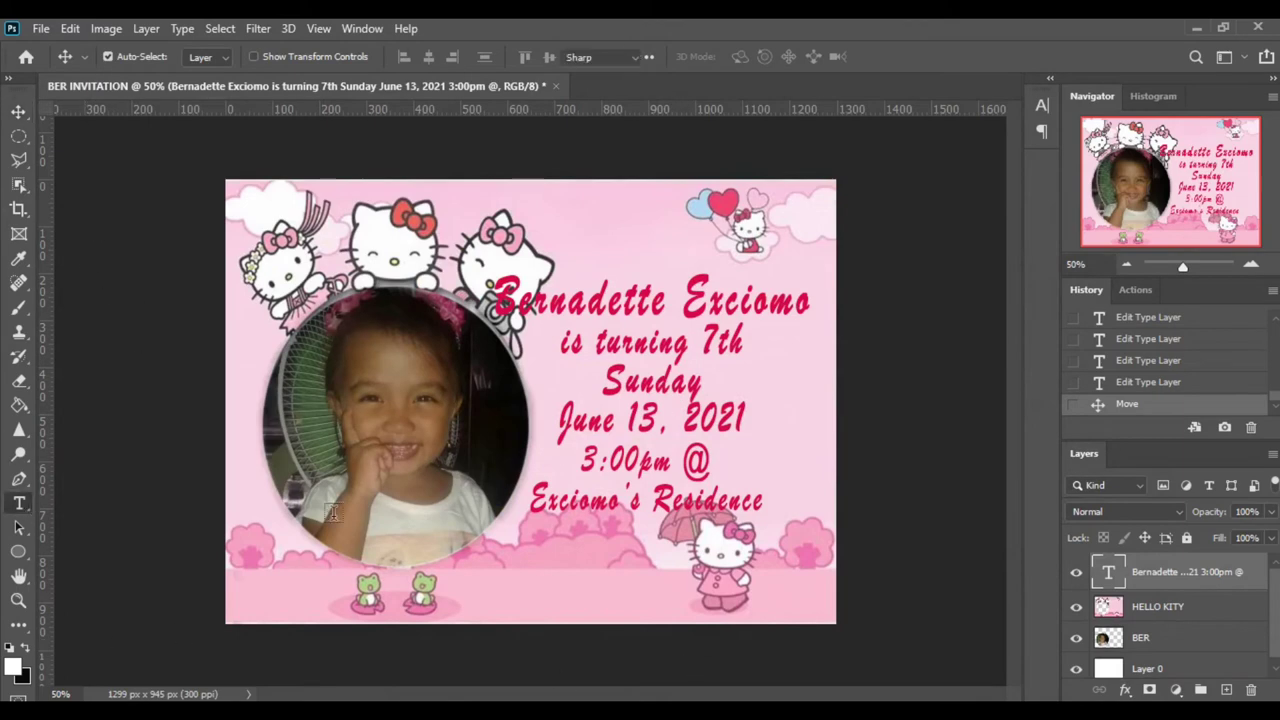
pyautogui.click(651, 320)
pyautogui.moveTo(493, 300); pyautogui.dragTo(814, 300)
pyautogui.click(751, 56)
pyautogui.write('000000')
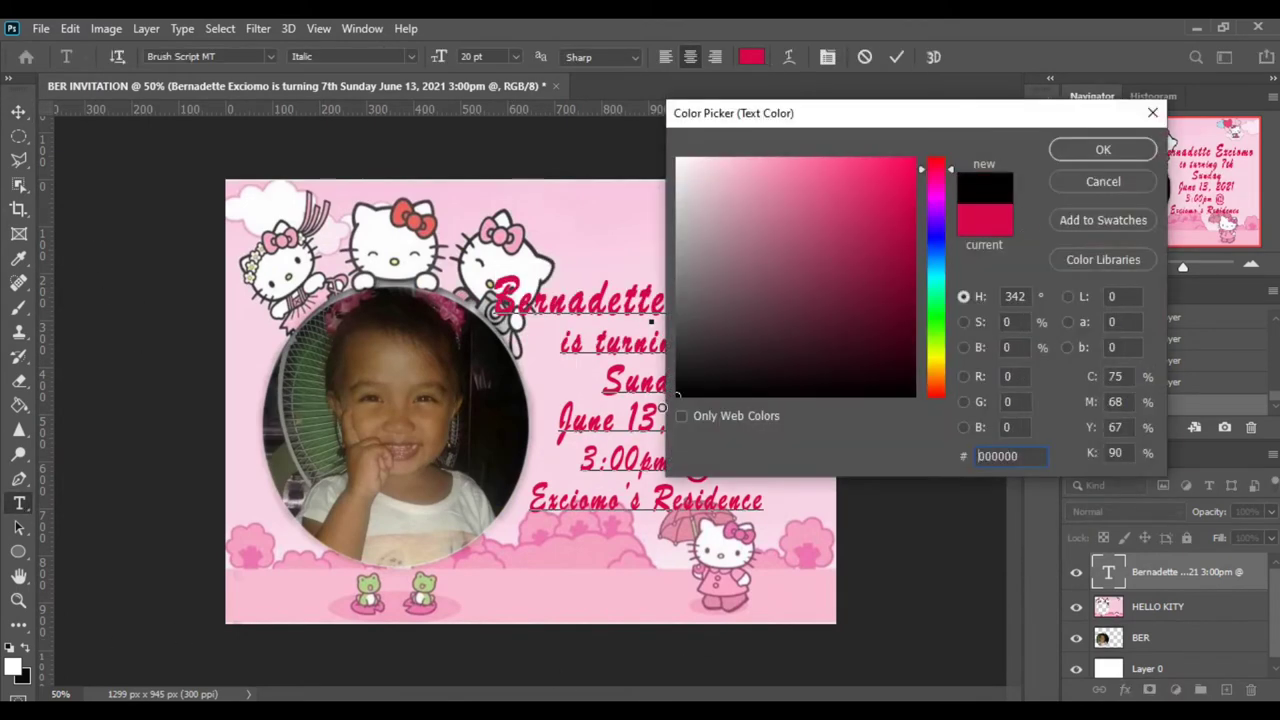
pyautogui.click(1133, 150)
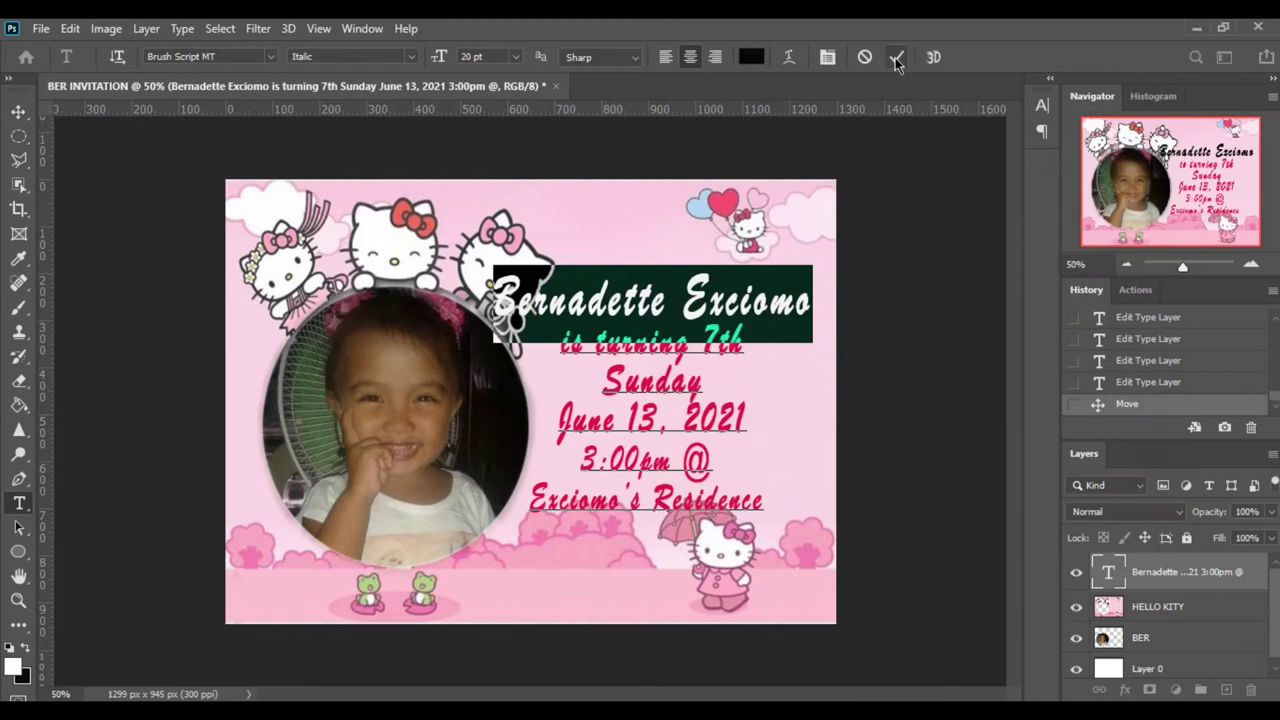
pyautogui.click(896, 56)
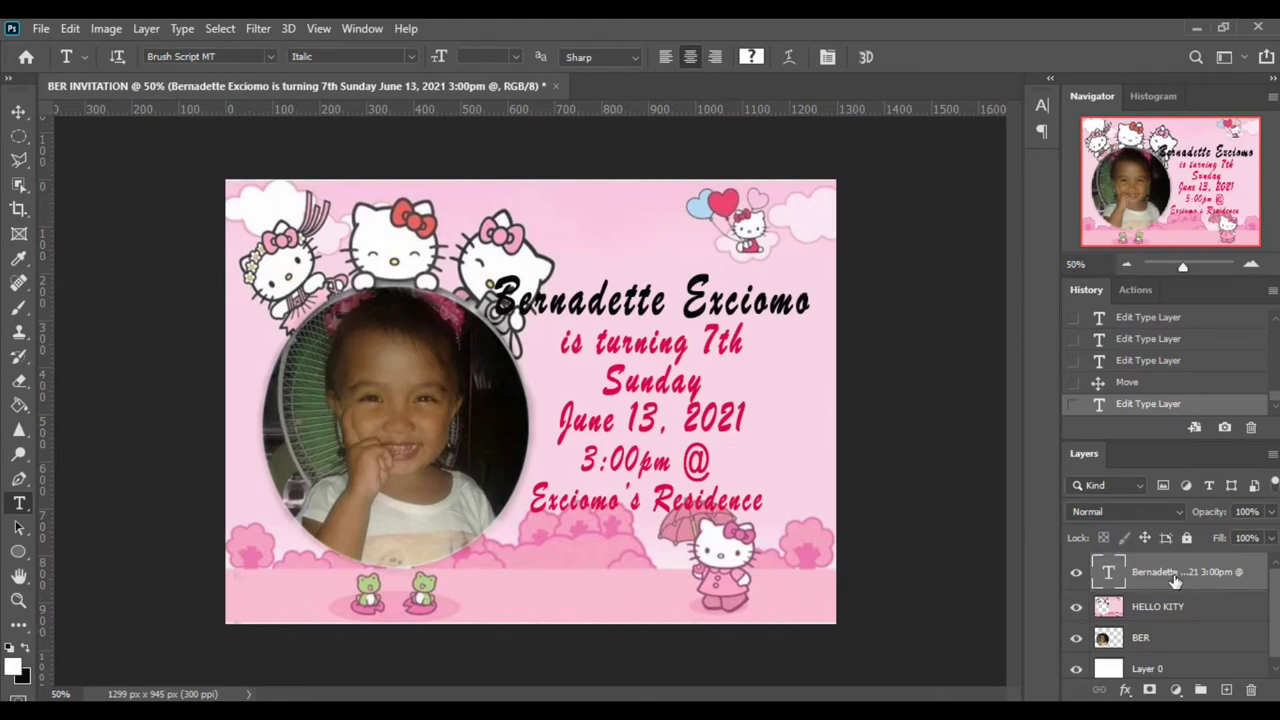
# Open the text layer's Blending Options and enable Bevel & Emboss.
pyautogui.rightClick(1158, 583)
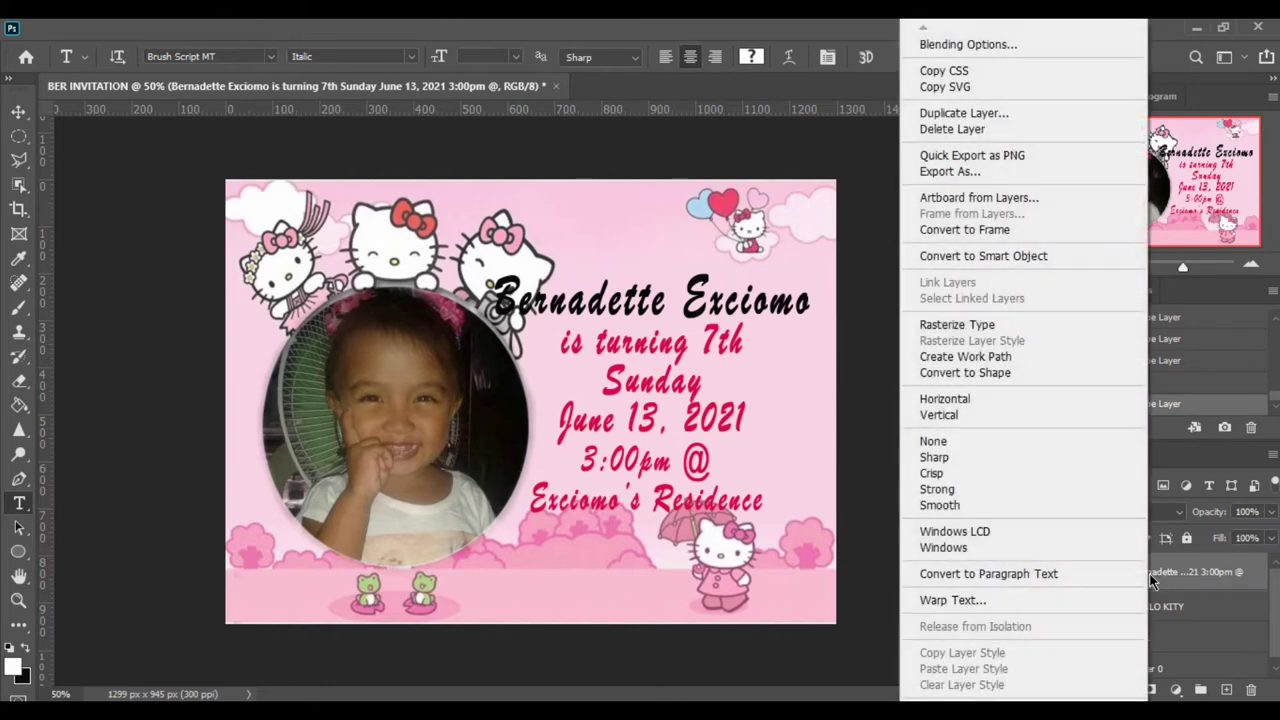
pyautogui.click(962, 45)
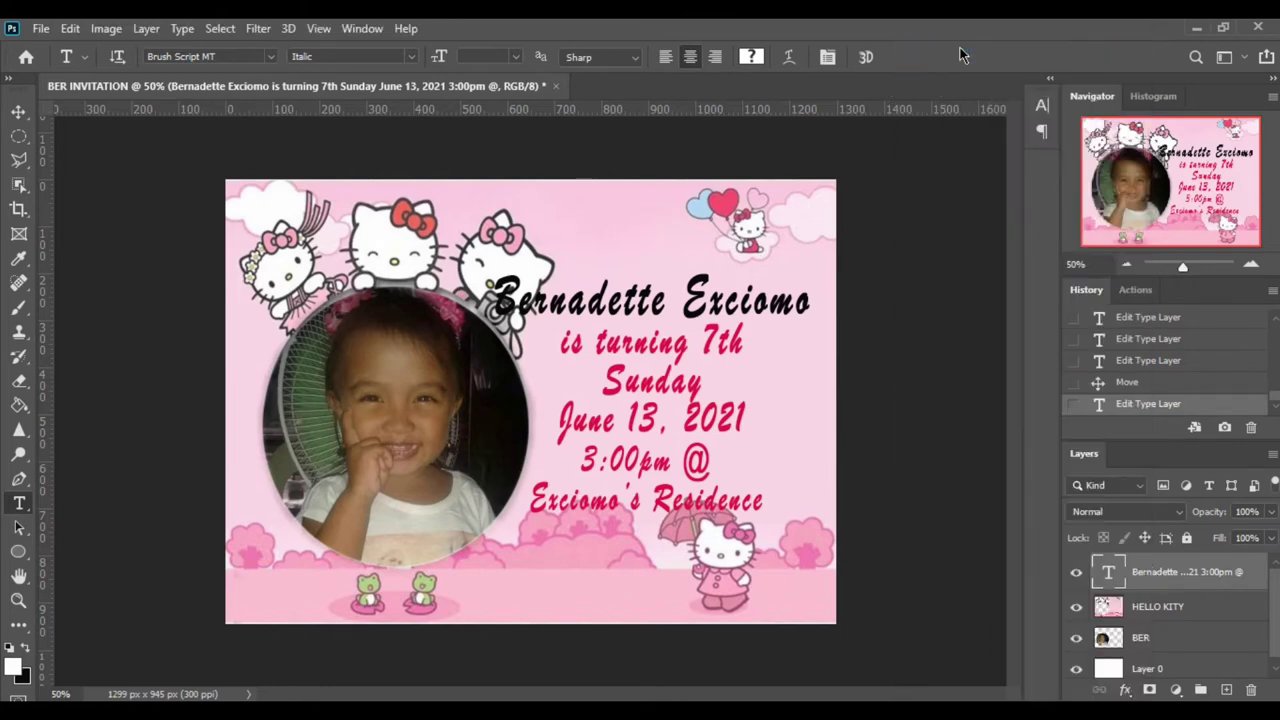
pyautogui.moveTo(676, 202); pyautogui.dragTo(1006, 120)
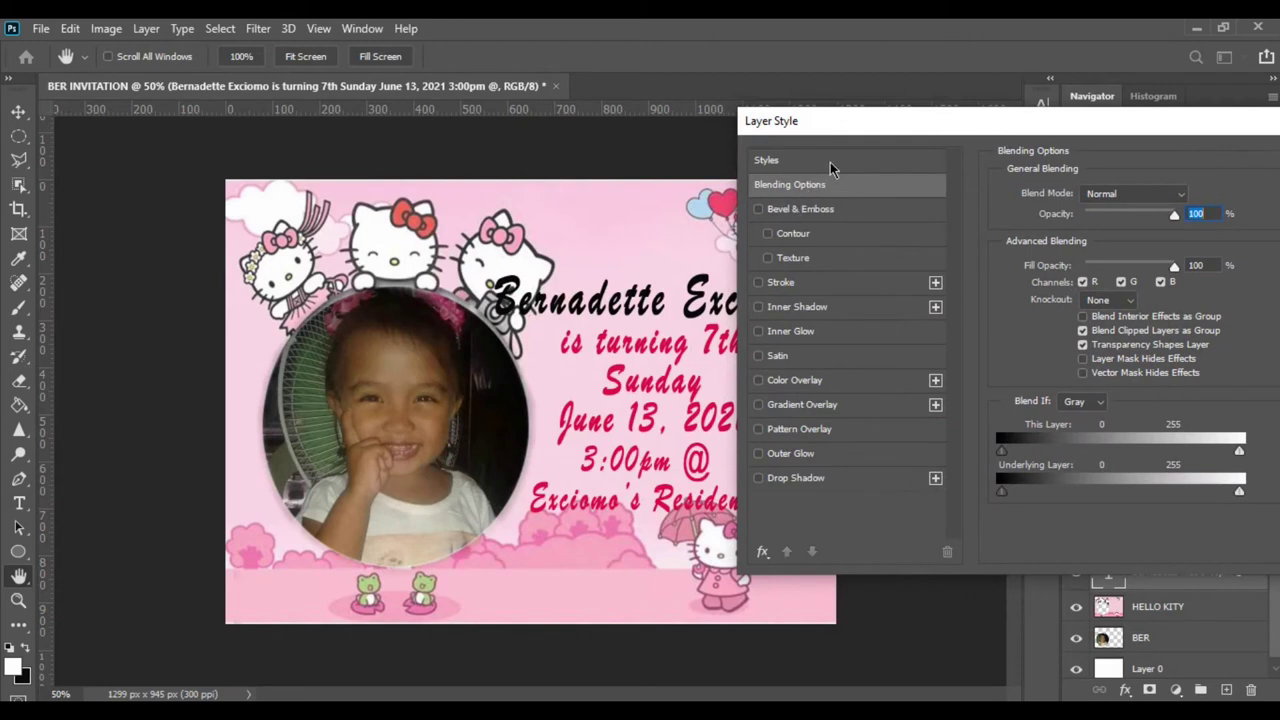
pyautogui.moveTo(850, 128); pyautogui.dragTo(921, 133)
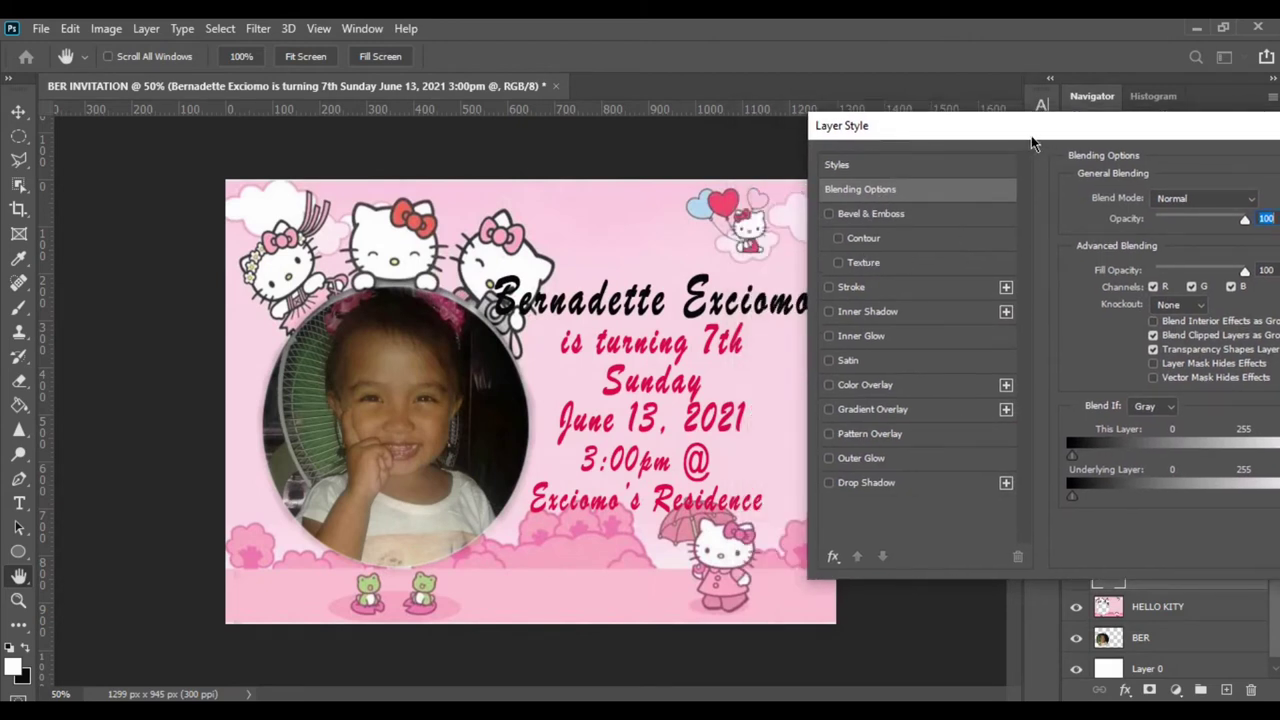
pyautogui.click(829, 215)
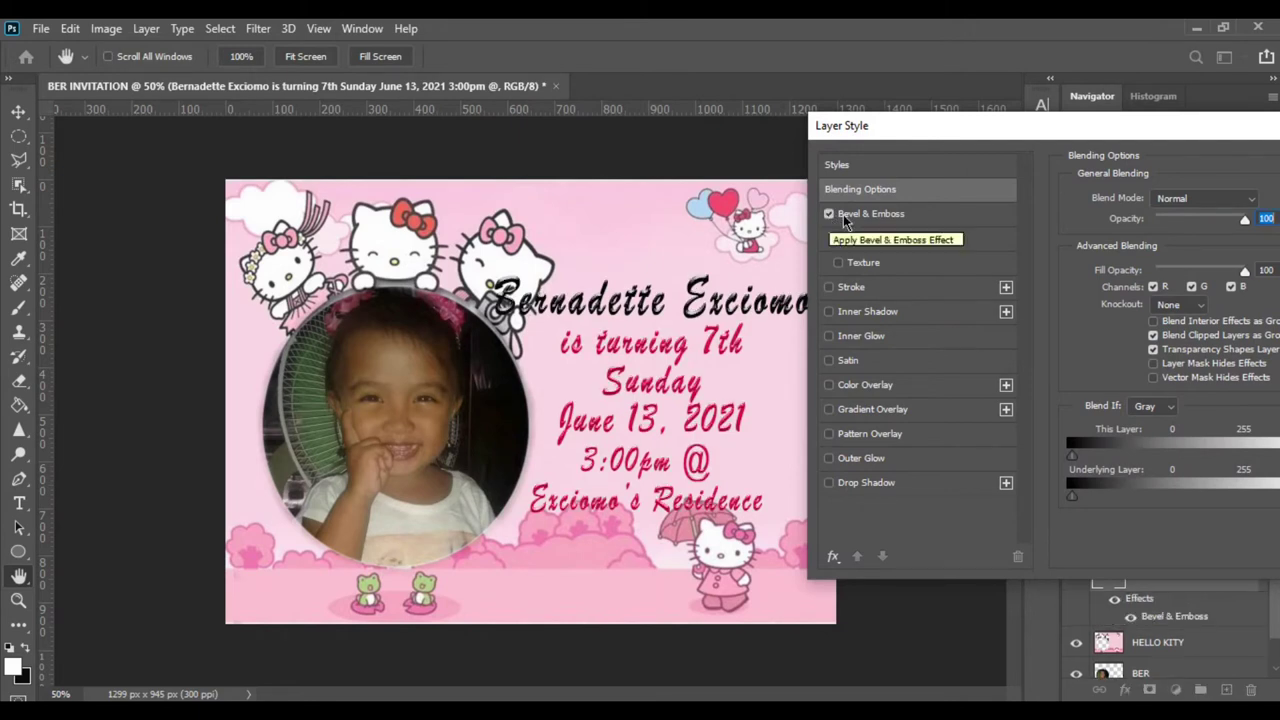
pyautogui.click(876, 215)
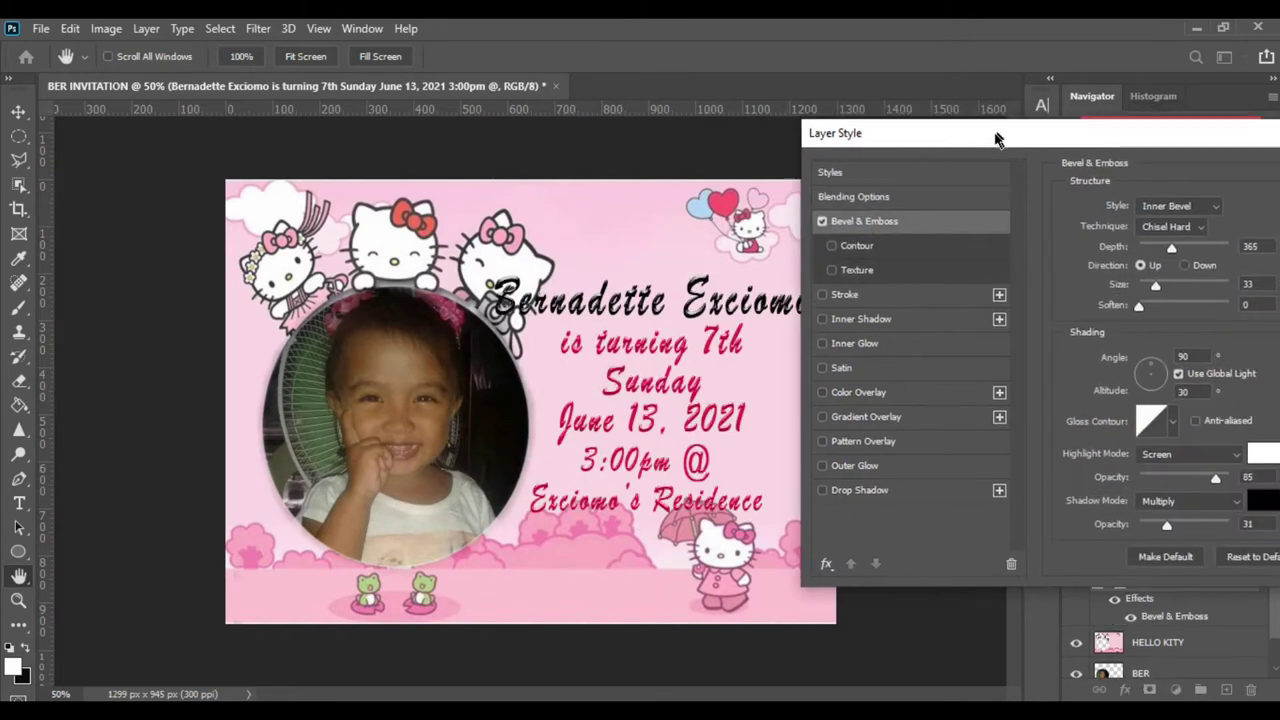
pyautogui.moveTo(1015, 124); pyautogui.dragTo(981, 144)
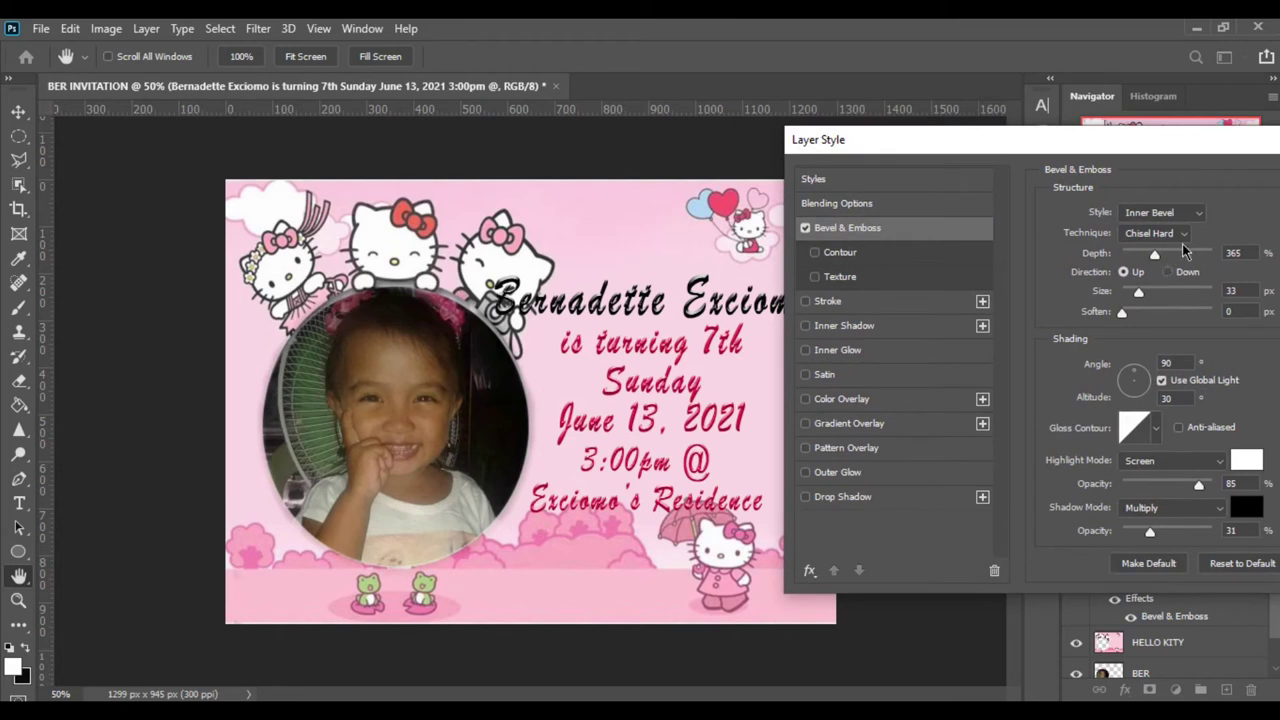
# Set the bevel to Inner Bevel with 428% depth and 5 px soften, and apply it.
pyautogui.click(1197, 214)
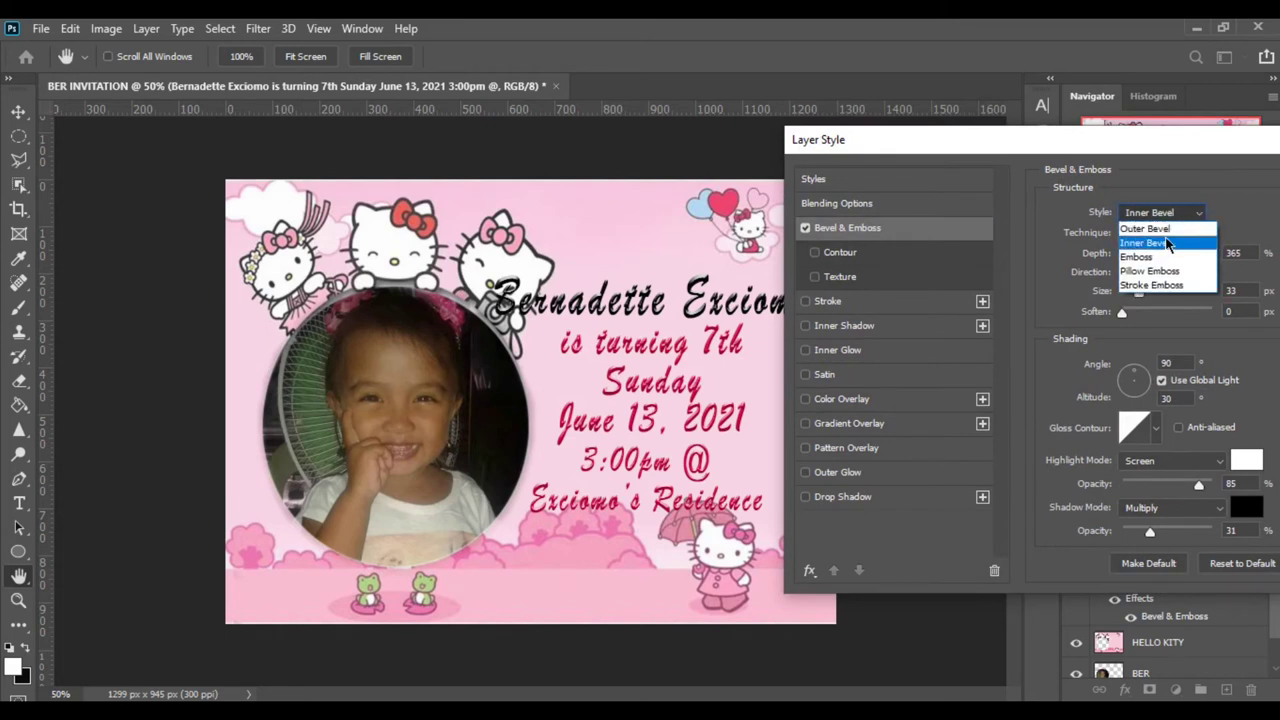
pyautogui.click(1166, 229)
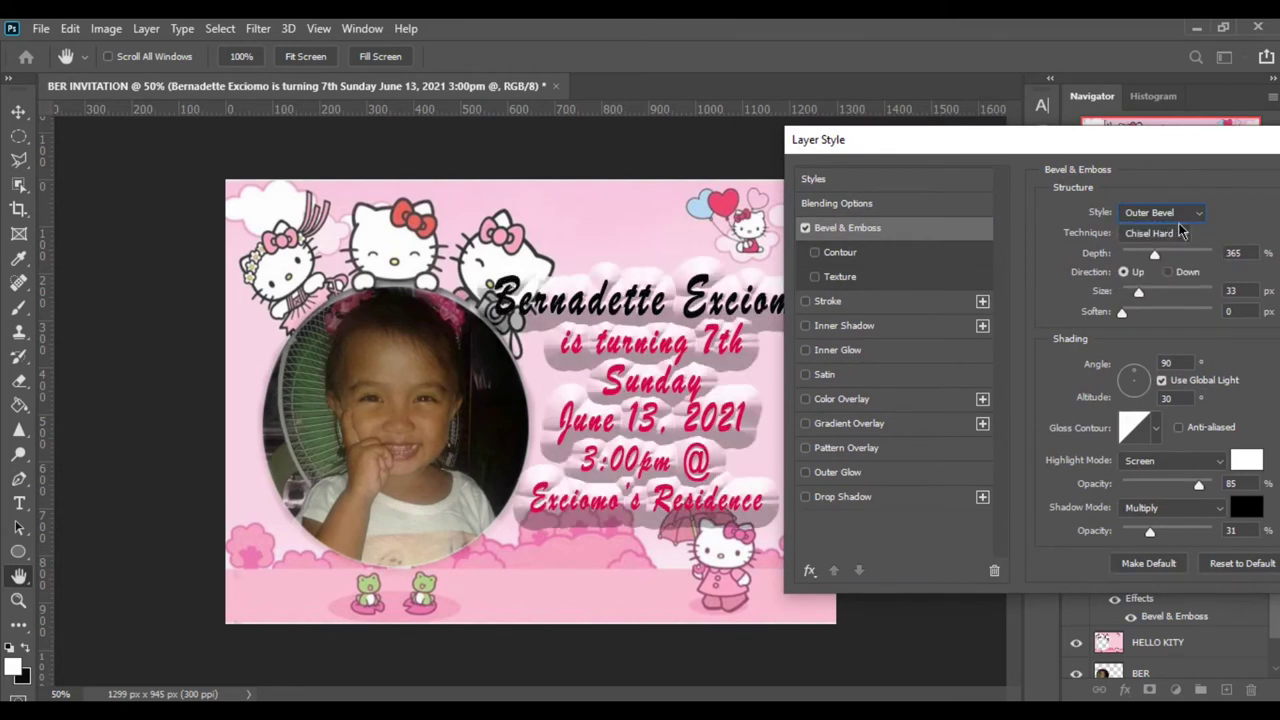
pyautogui.click(1188, 214)
pyautogui.click(1161, 232)
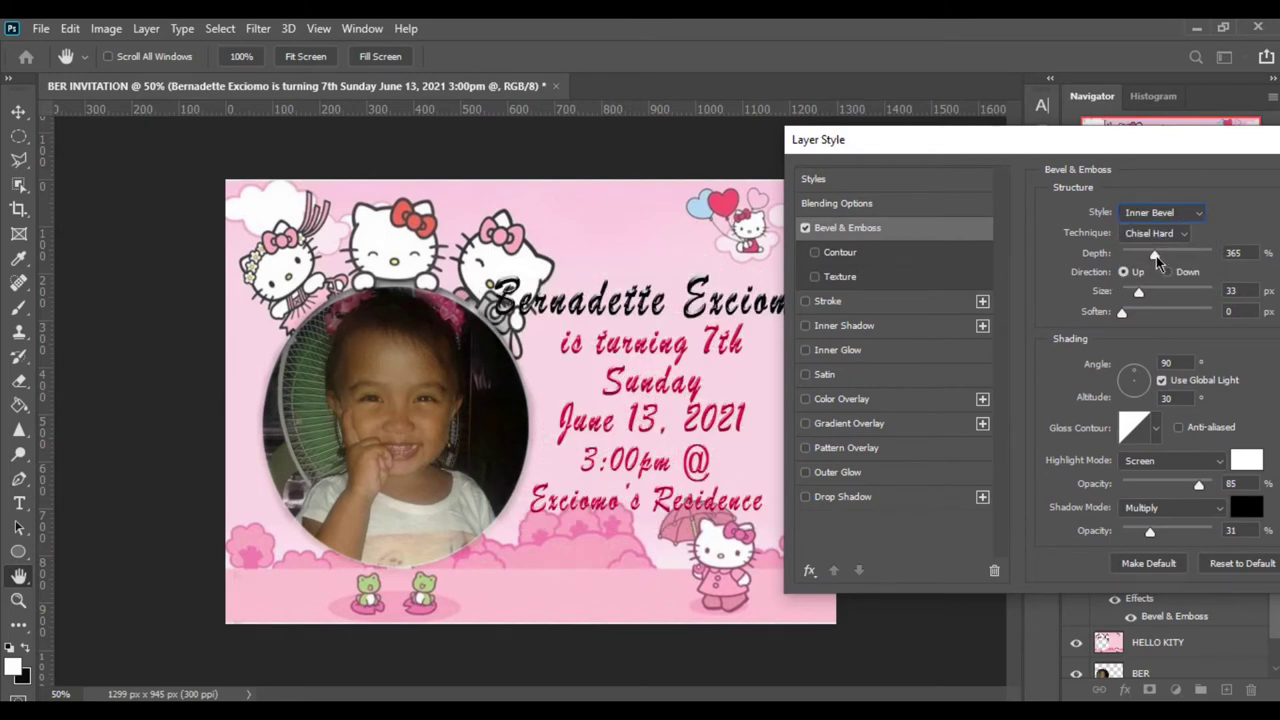
pyautogui.moveTo(1156, 256); pyautogui.dragTo(1135, 258)
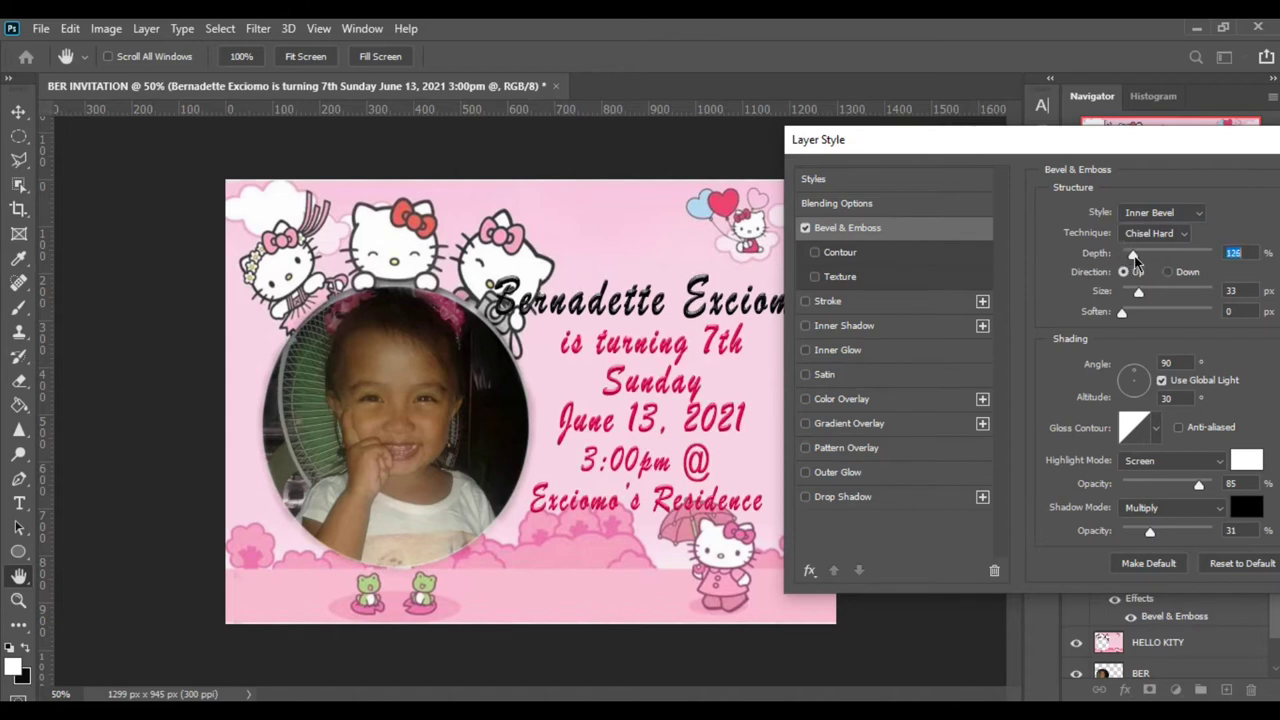
pyautogui.moveTo(1131, 257)
pyautogui.mouseDown()
pyautogui.moveTo(1185, 261)
pyautogui.moveTo(1162, 270)
pyautogui.mouseUp()
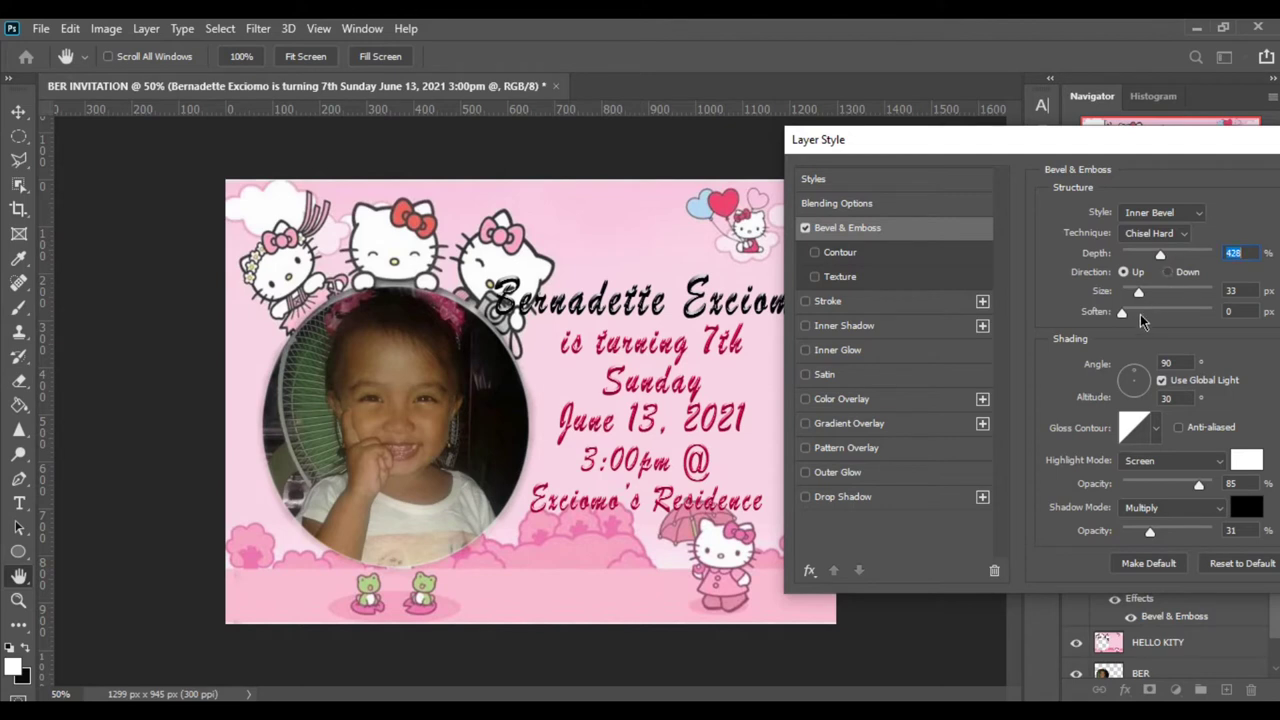
pyautogui.moveTo(1127, 313)
pyautogui.mouseDown()
pyautogui.moveTo(1182, 318)
pyautogui.moveTo(1152, 322)
pyautogui.mouseUp()
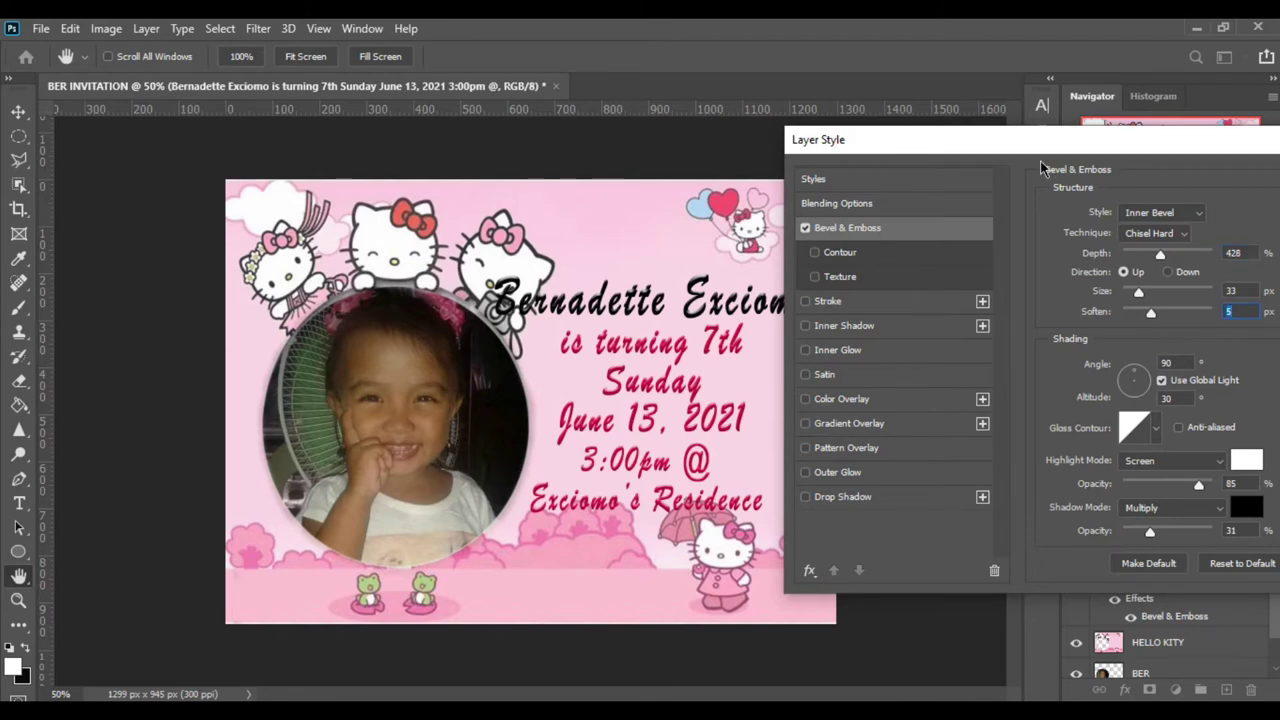
pyautogui.moveTo(1048, 150); pyautogui.dragTo(926, 136)
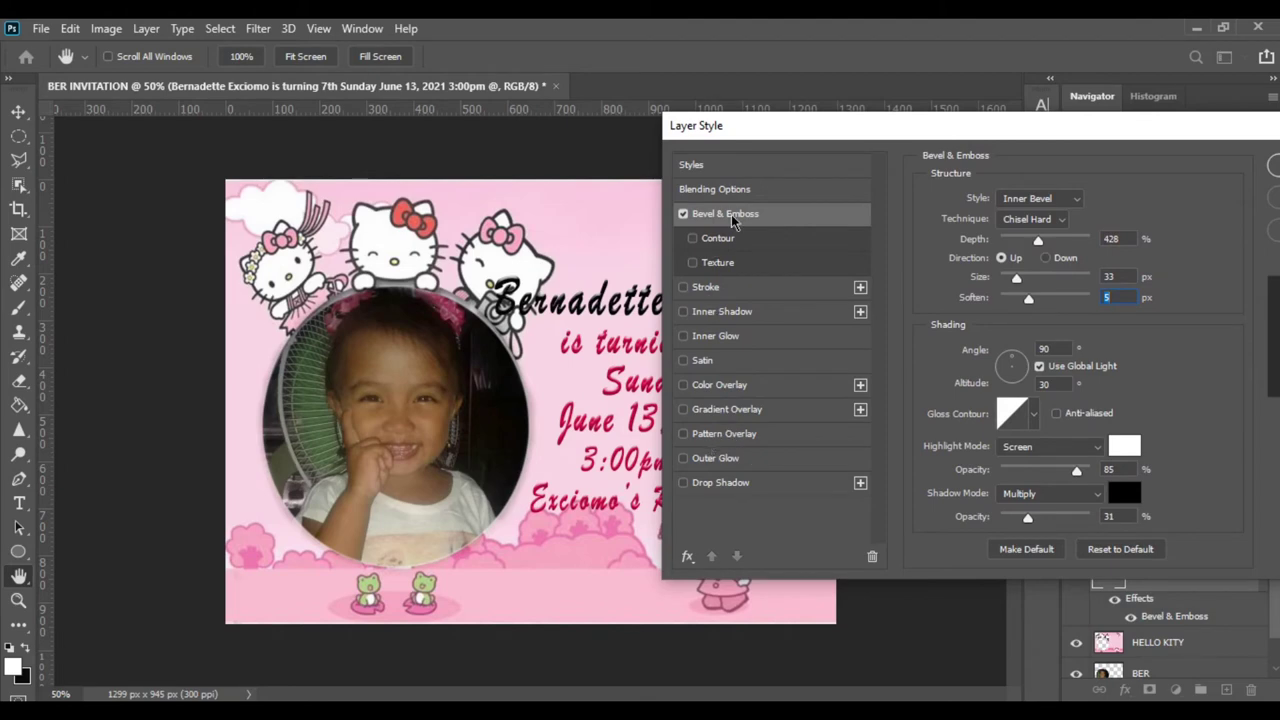
pyautogui.moveTo(1000, 128); pyautogui.dragTo(866, 132)
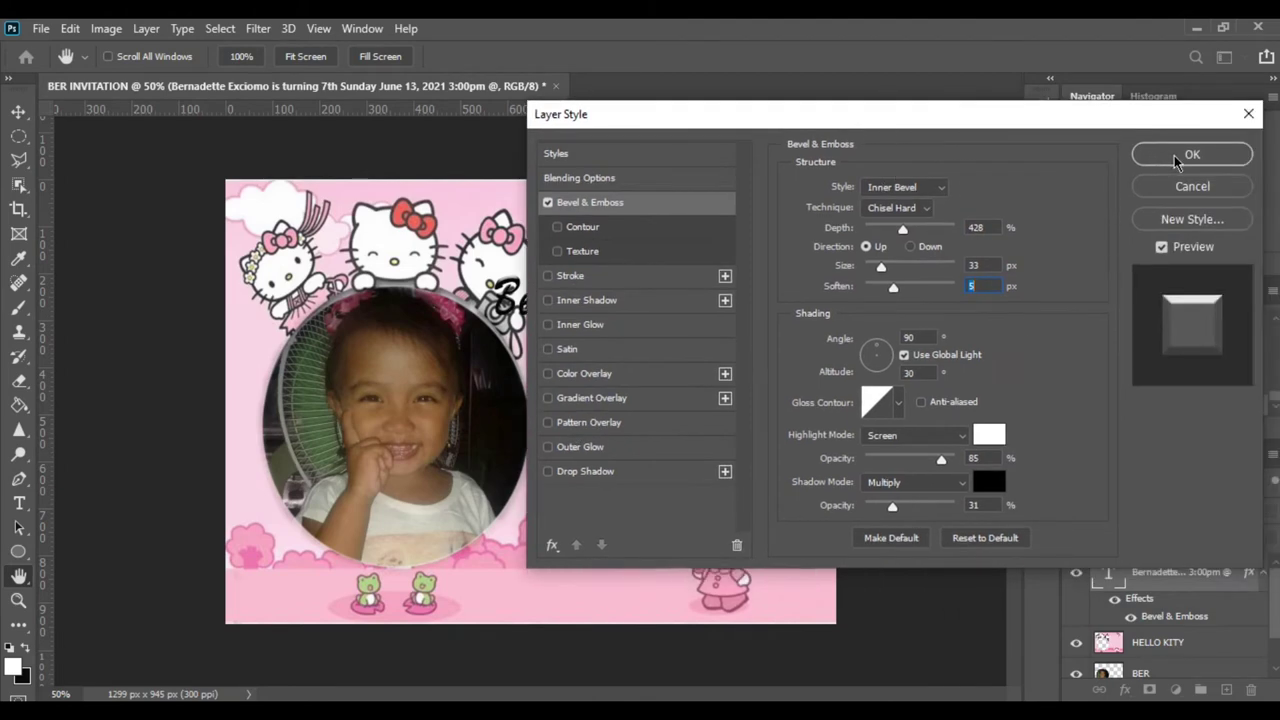
pyautogui.click(1184, 152)
pyautogui.rightClick(1187, 588)
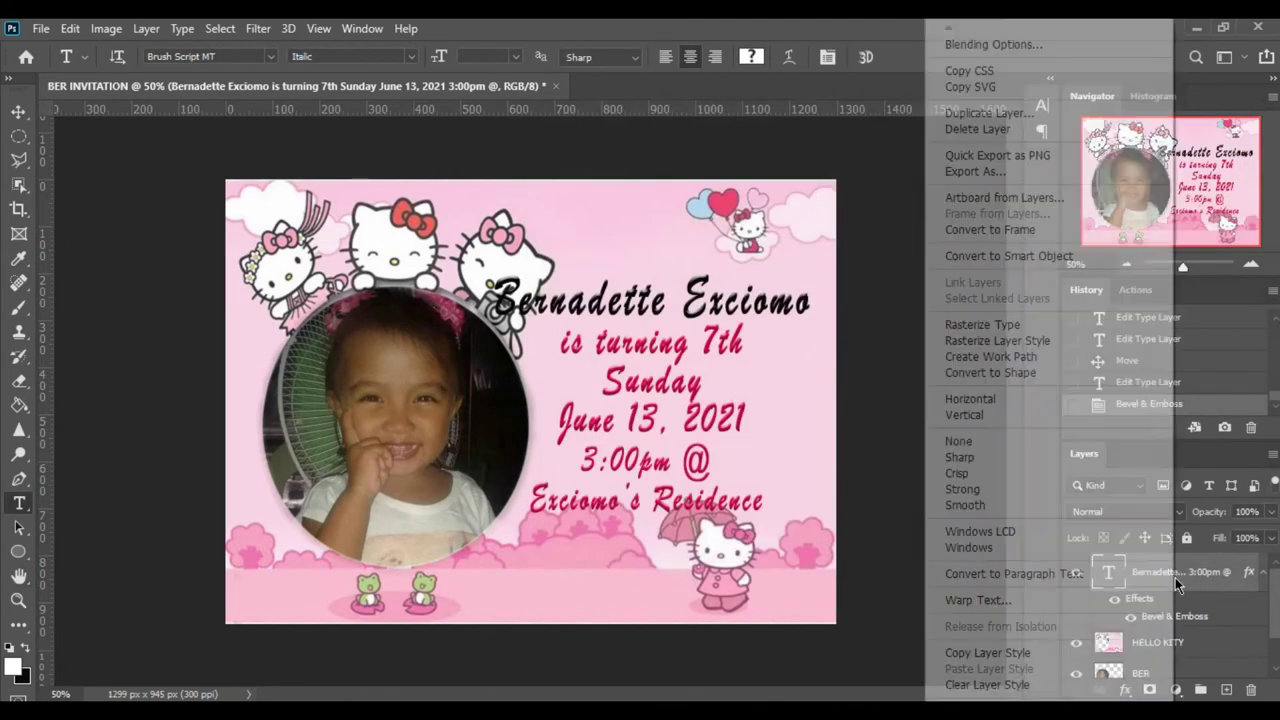
# Enable a Stroke effect in the invitation text's layer style.
pyautogui.press('Escape')
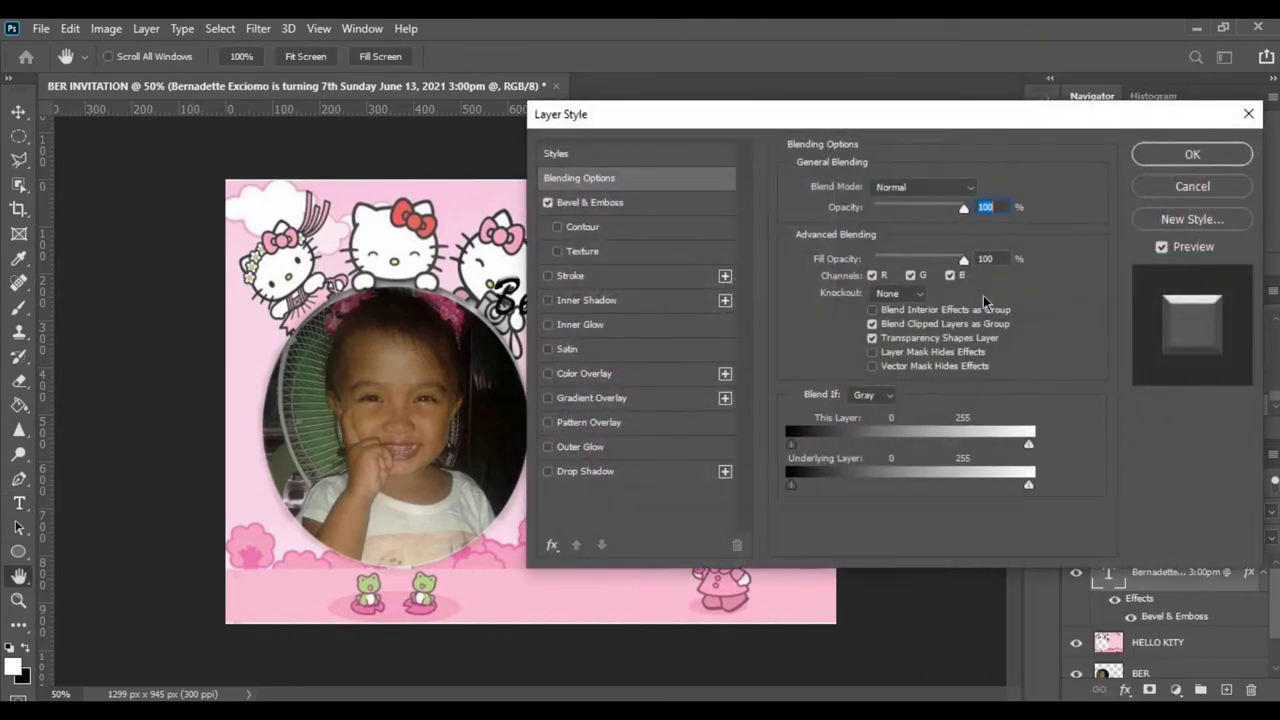
pyautogui.moveTo(838, 125); pyautogui.dragTo(1047, 50)
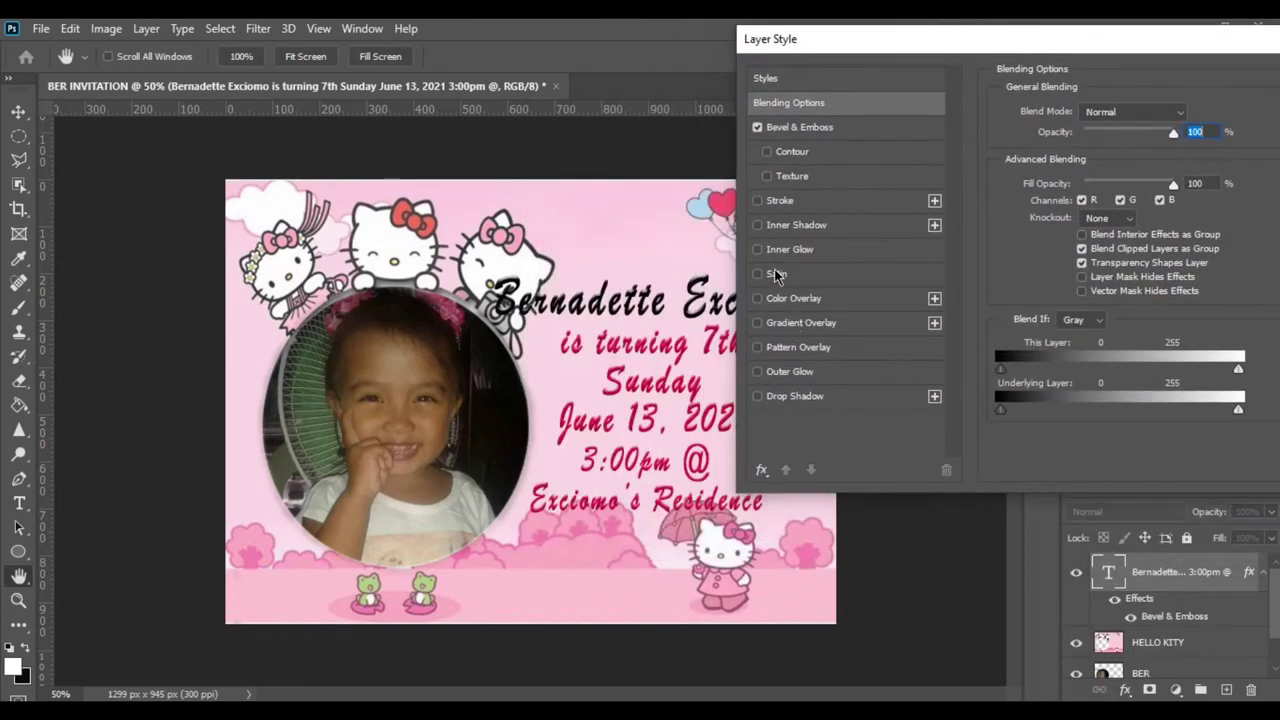
pyautogui.click(757, 201)
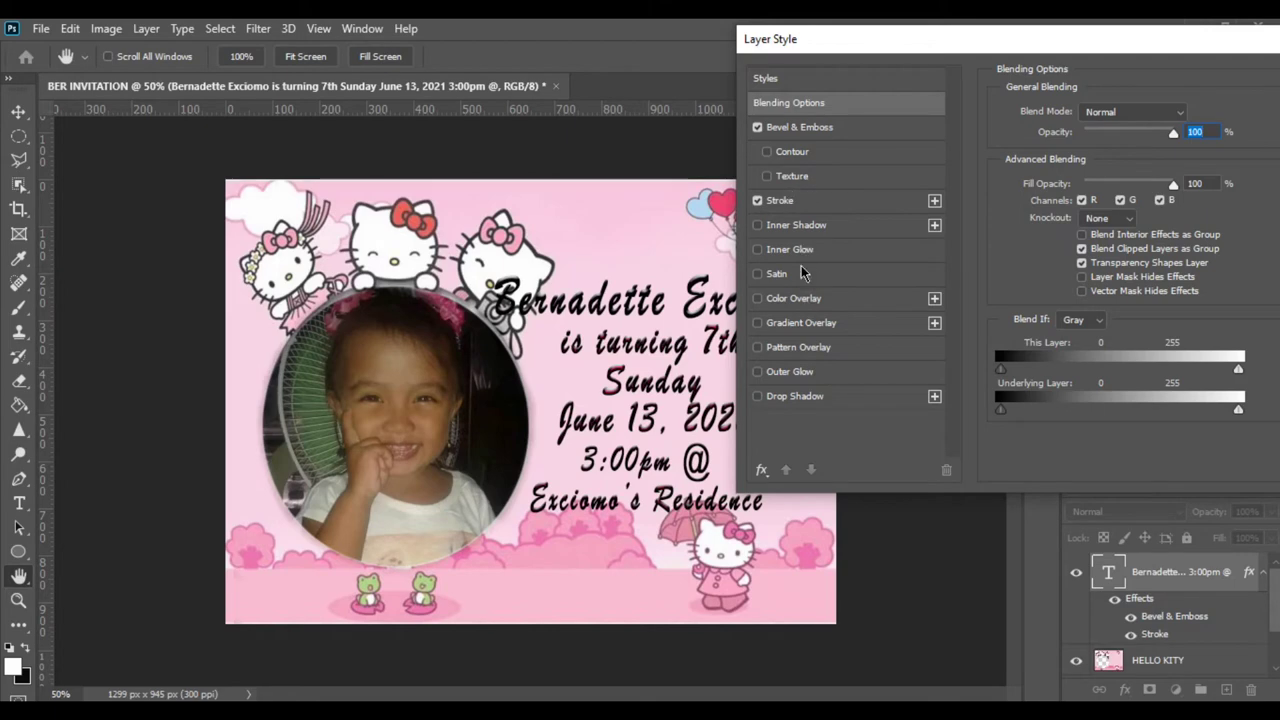
pyautogui.click(797, 201)
pyautogui.moveTo(952, 57)
pyautogui.mouseDown()
pyautogui.moveTo(977, 43)
pyautogui.moveTo(1037, 51)
pyautogui.mouseUp()
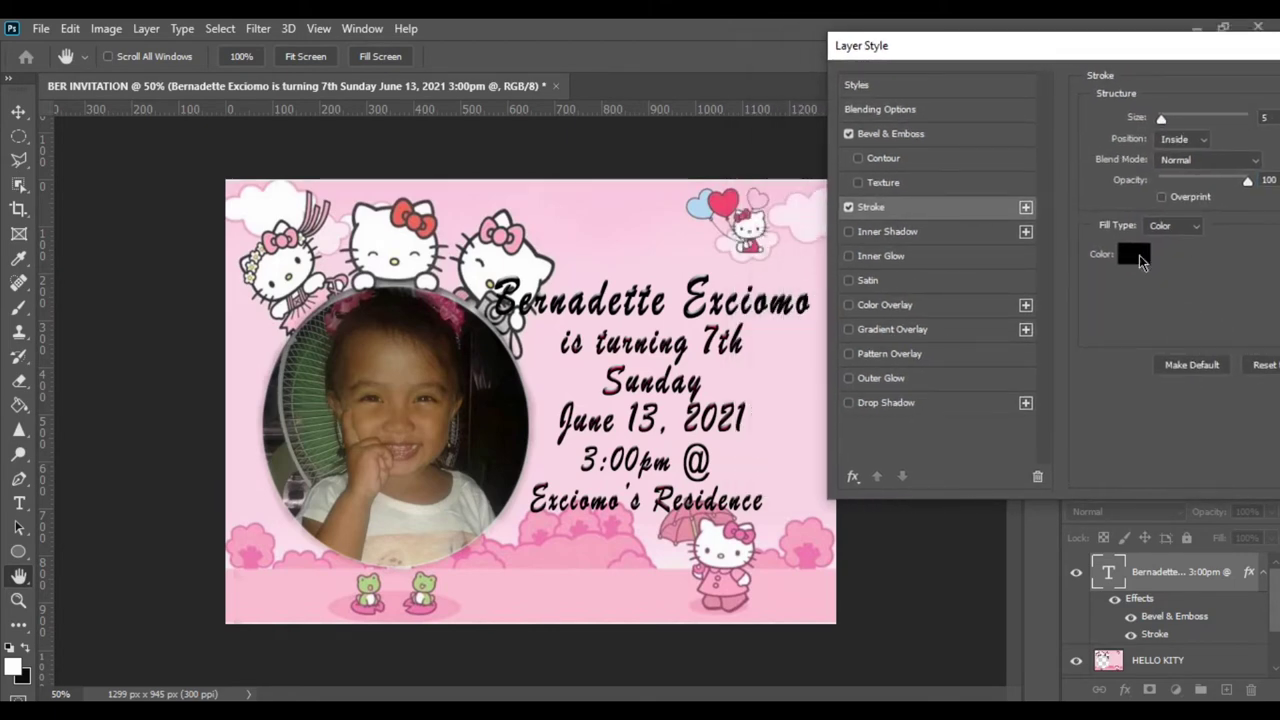
# Set the stroke colour to pale yellow and its size to 2 px.
pyautogui.click(1147, 262)
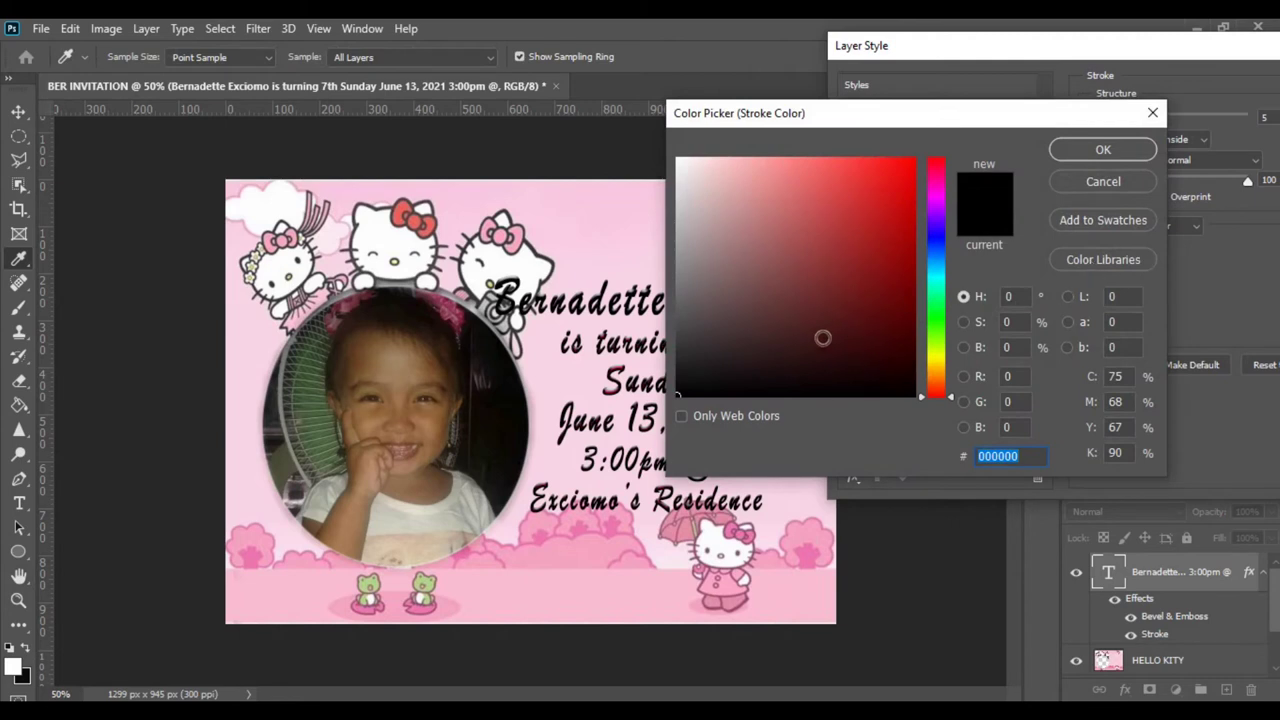
pyautogui.click(939, 359)
pyautogui.click(911, 181)
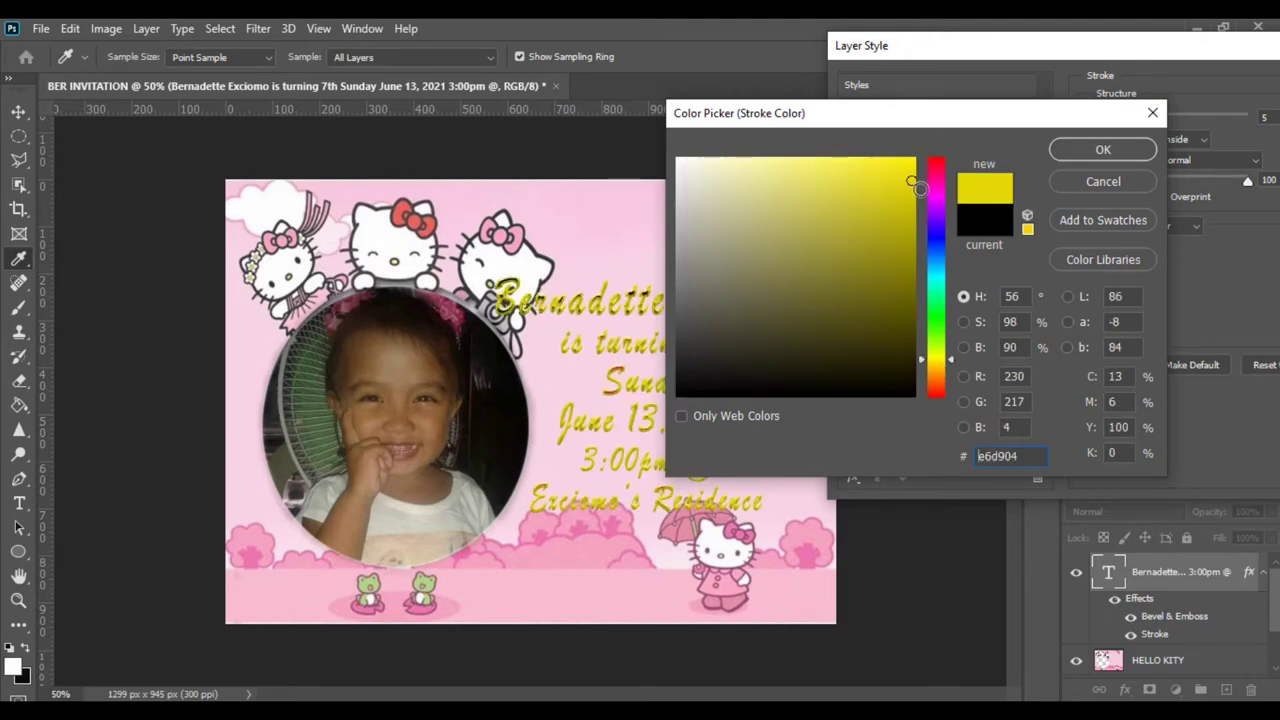
pyautogui.moveTo(925, 120)
pyautogui.mouseDown()
pyautogui.moveTo(868, 538)
pyautogui.moveTo(1009, 96)
pyautogui.moveTo(1022, 203)
pyautogui.mouseUp()
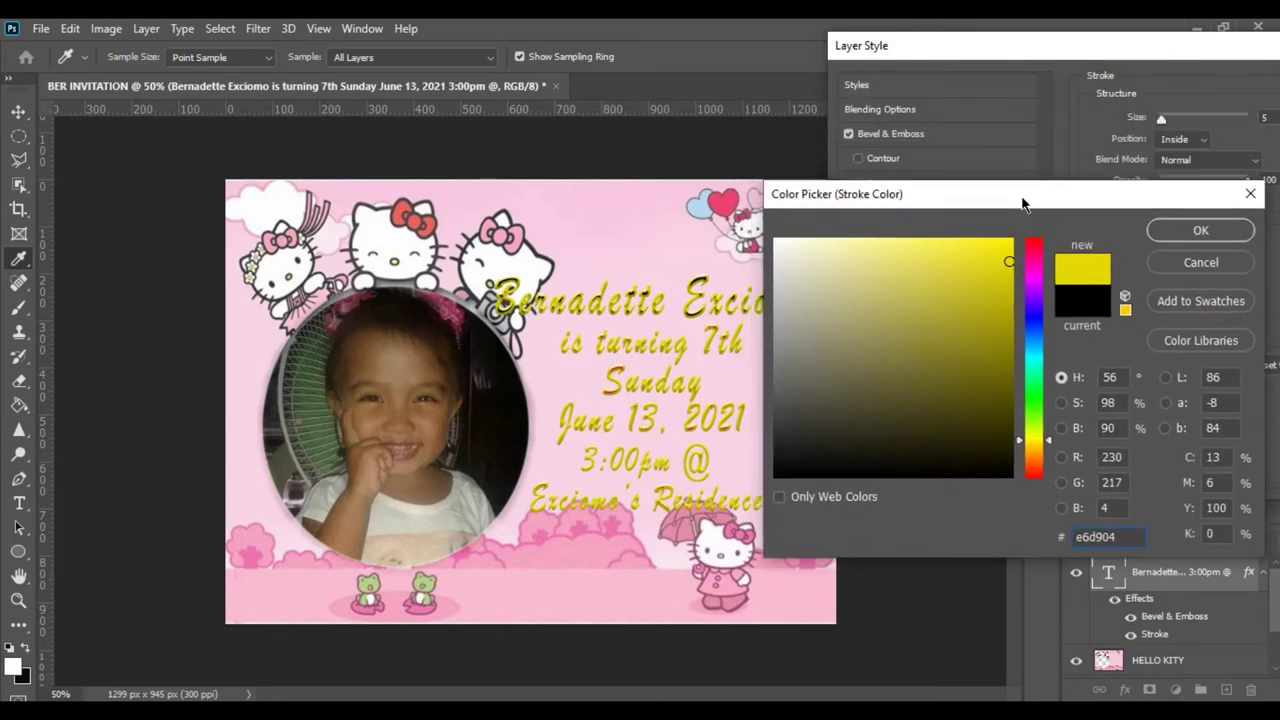
pyautogui.moveTo(1008, 276)
pyautogui.mouseDown()
pyautogui.moveTo(849, 246)
pyautogui.moveTo(925, 249)
pyautogui.moveTo(868, 271)
pyautogui.mouseUp()
pyautogui.click(1143, 294)
pyautogui.moveTo(1160, 45); pyautogui.dragTo(1095, 57)
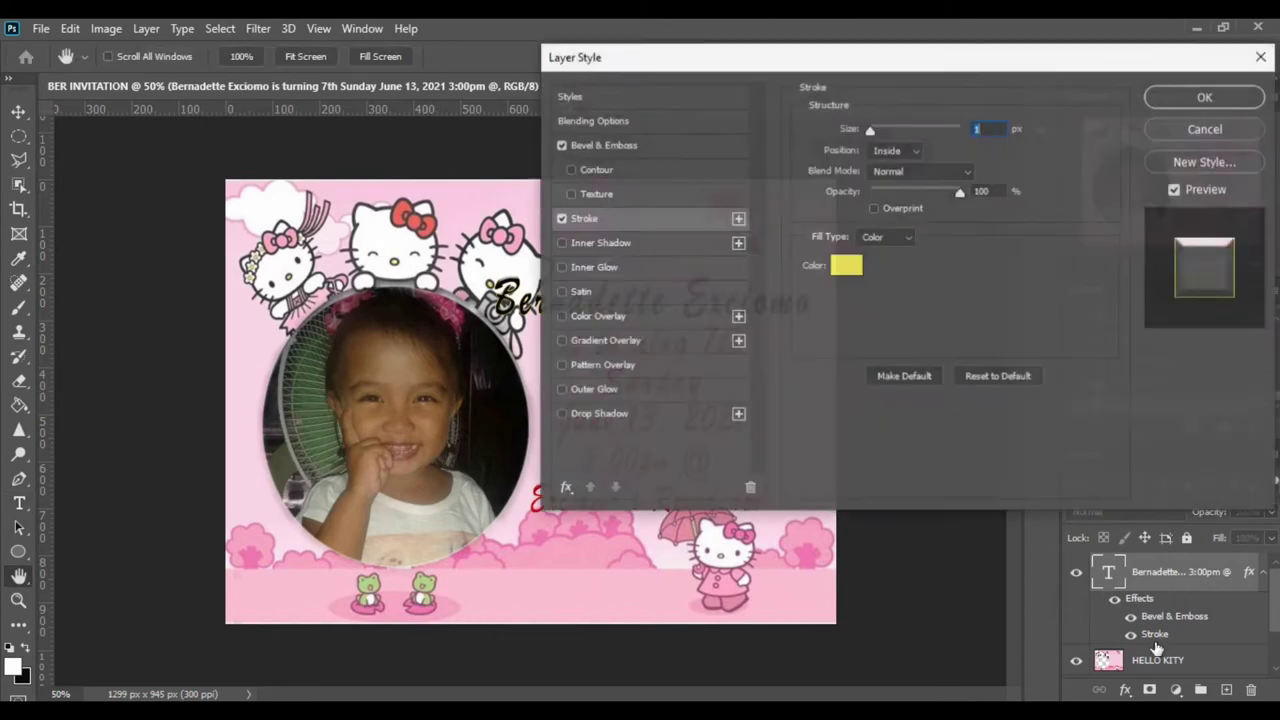
pyautogui.moveTo(1000, 57); pyautogui.dragTo(1209, 138)
pyautogui.write('2')
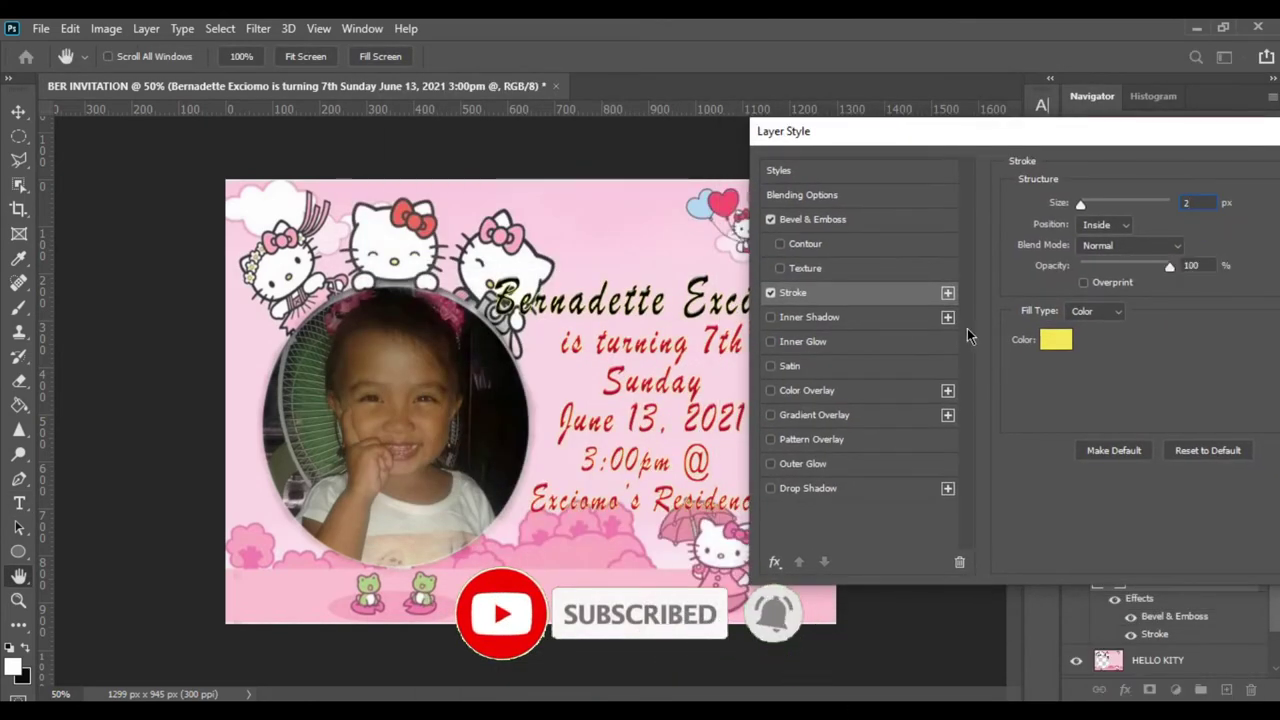
# Edit the invitation text, toggling the character settings, then commit the edit.
pyautogui.press('Return')
pyautogui.doubleClick(1108, 572)
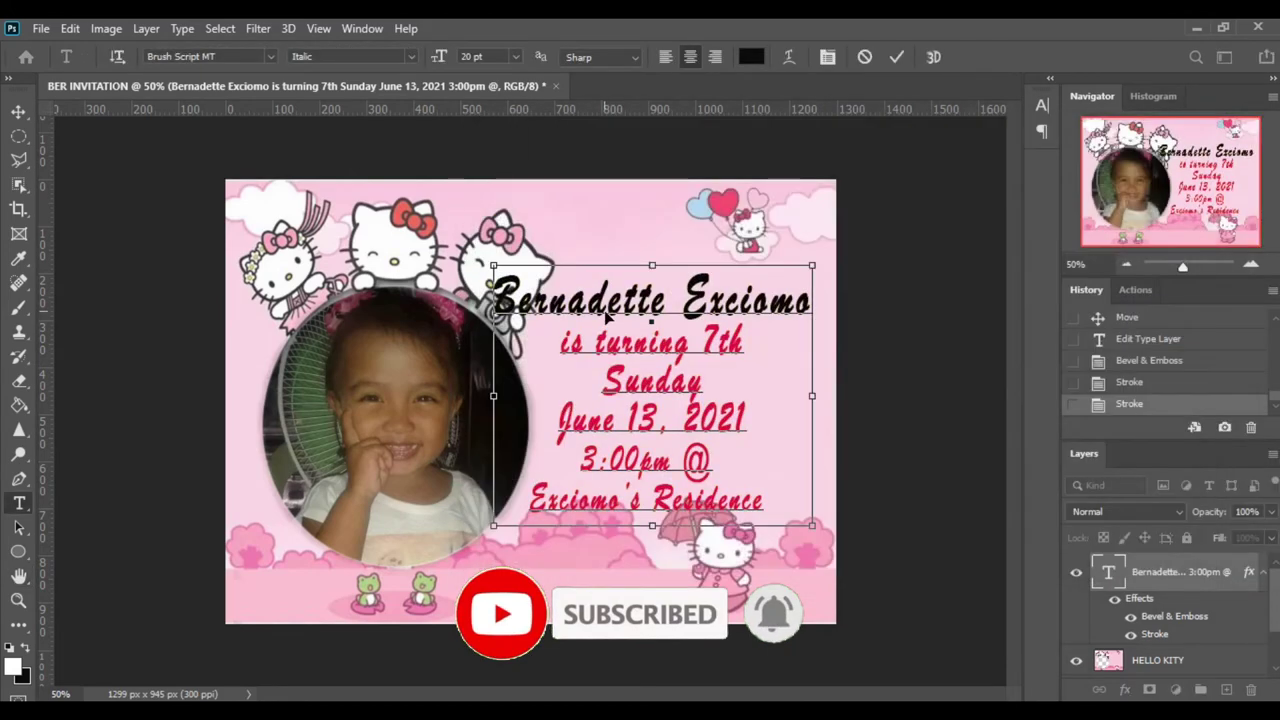
pyautogui.click(827, 57)
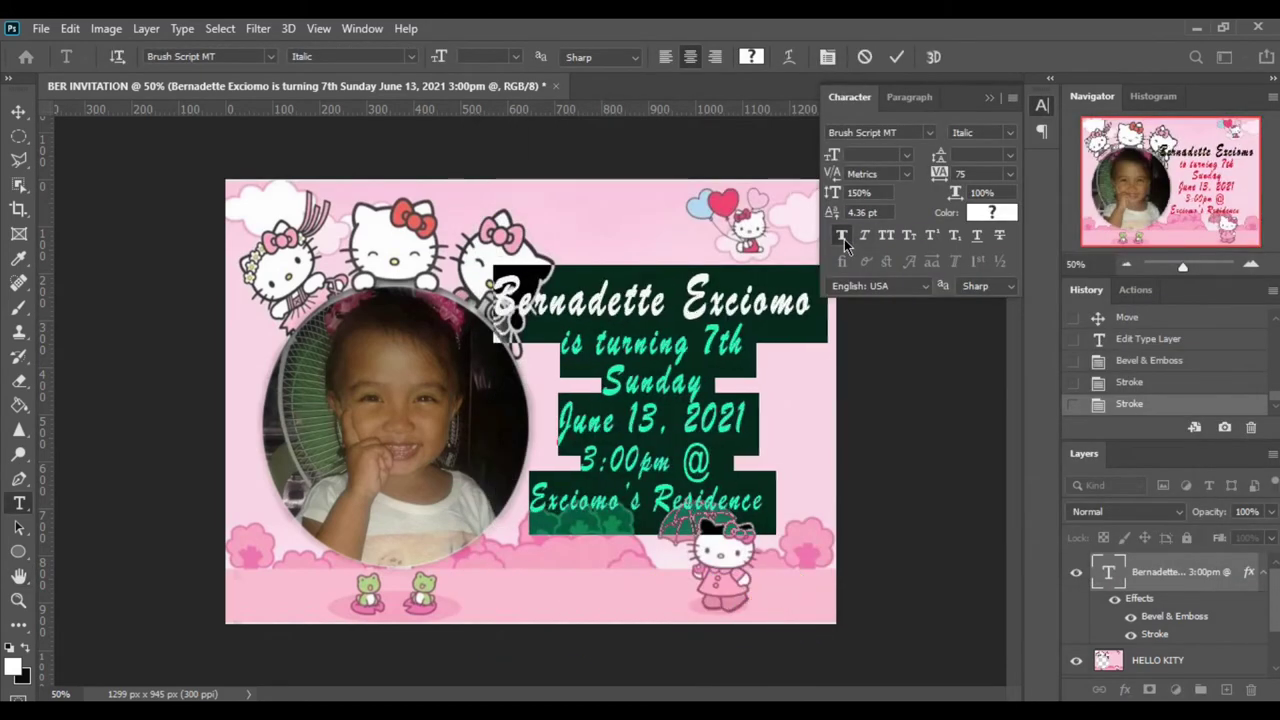
pyautogui.click(896, 57)
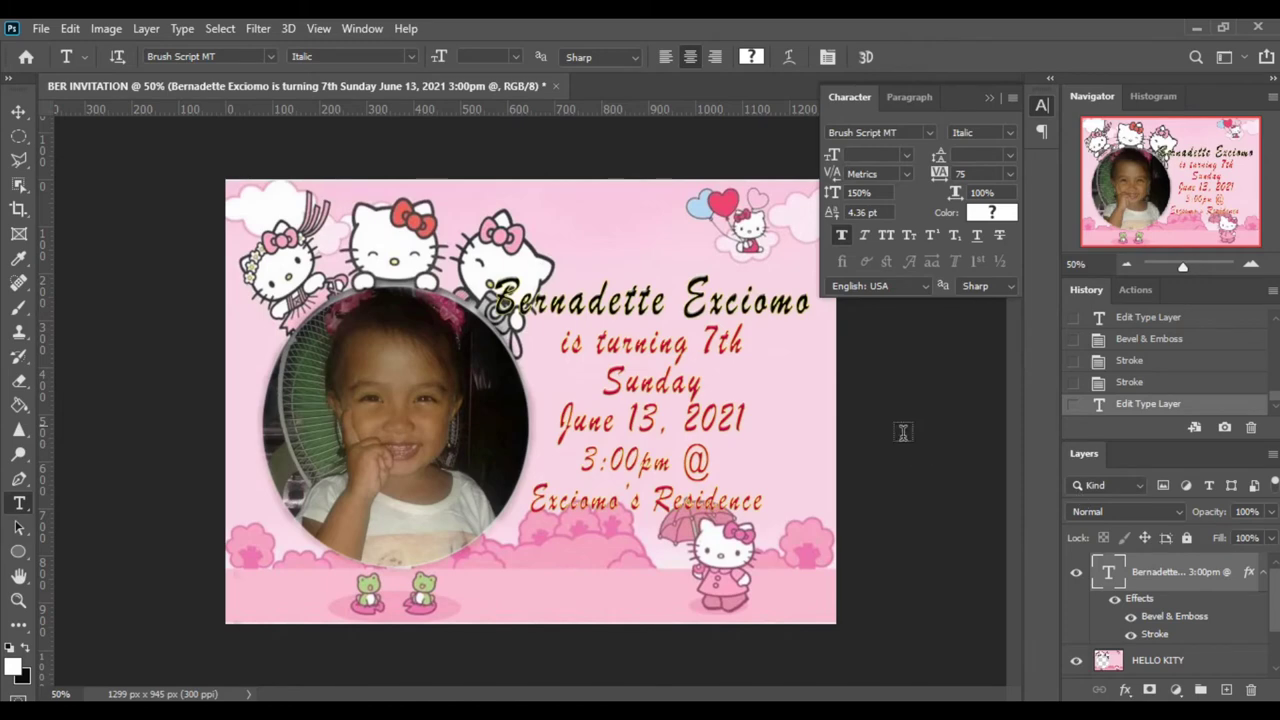
pyautogui.click(992, 99)
# Try Pillow and Stroke Emboss, return to Inner Bevel, and lower depth and size.
pyautogui.doubleClick(1168, 616)
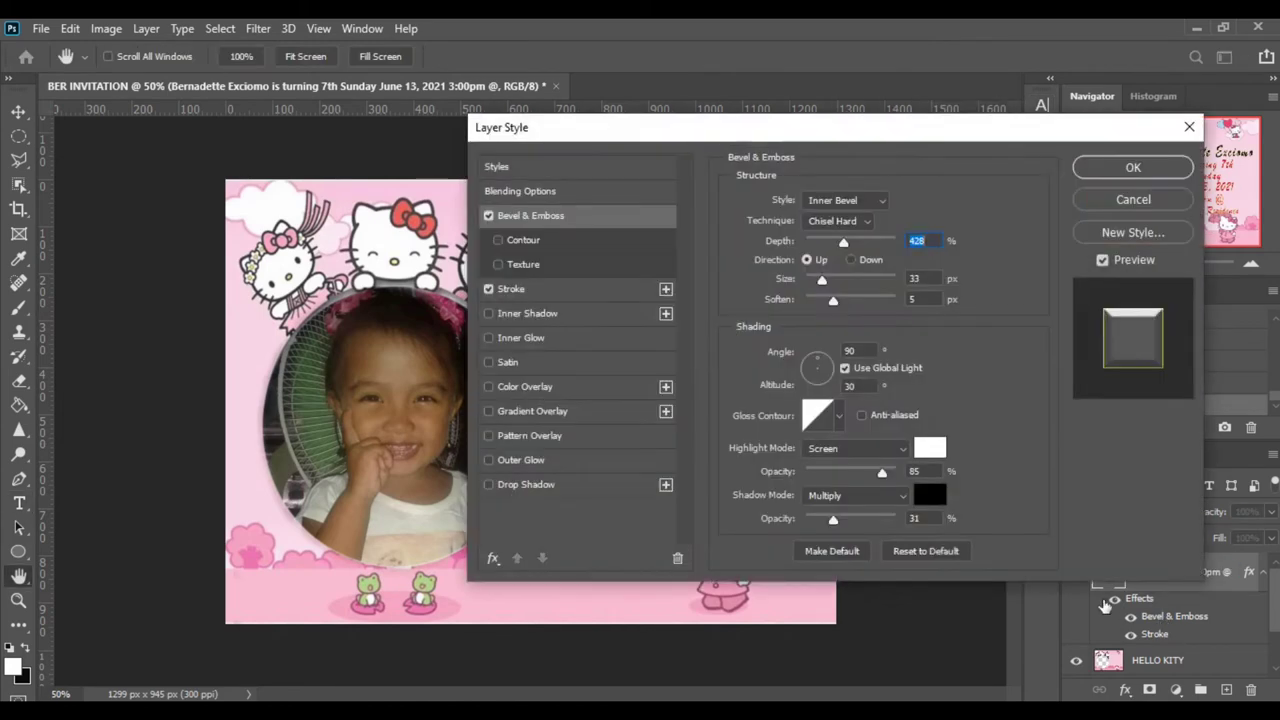
pyautogui.moveTo(808, 130); pyautogui.dragTo(1044, 125)
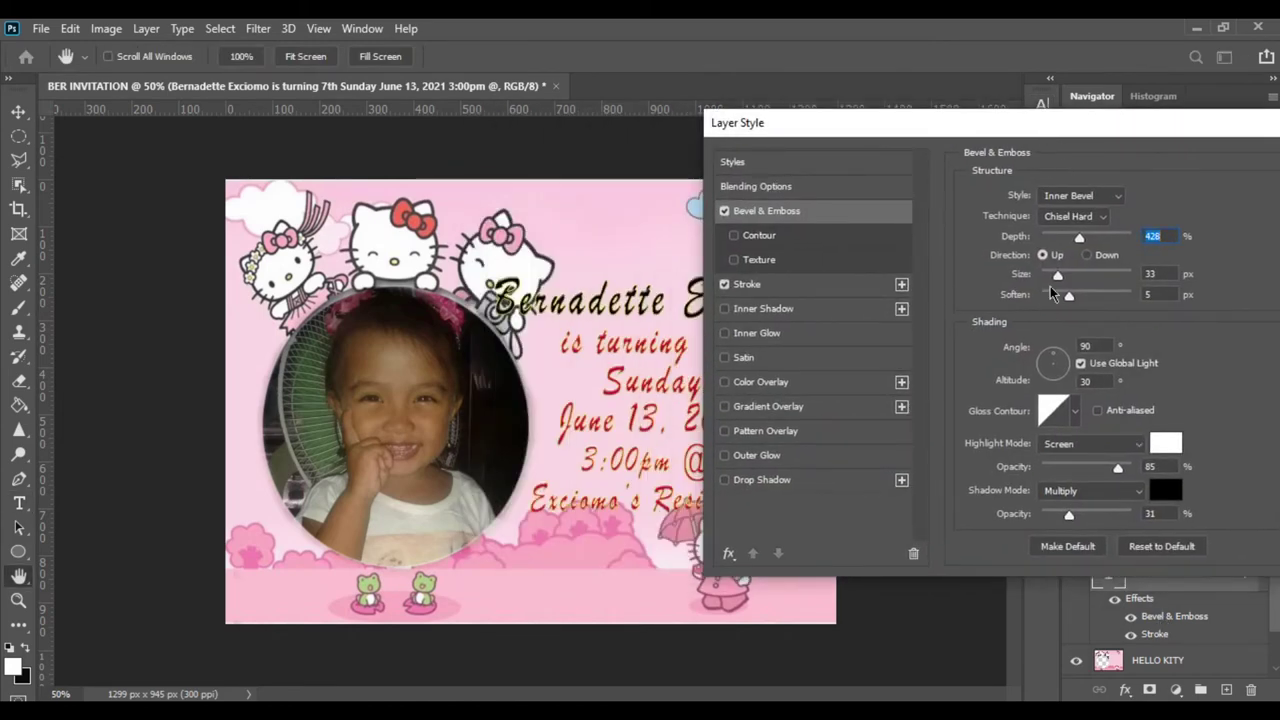
pyautogui.click(1080, 195)
pyautogui.click(1075, 250)
pyautogui.click(1080, 195)
pyautogui.click(1075, 264)
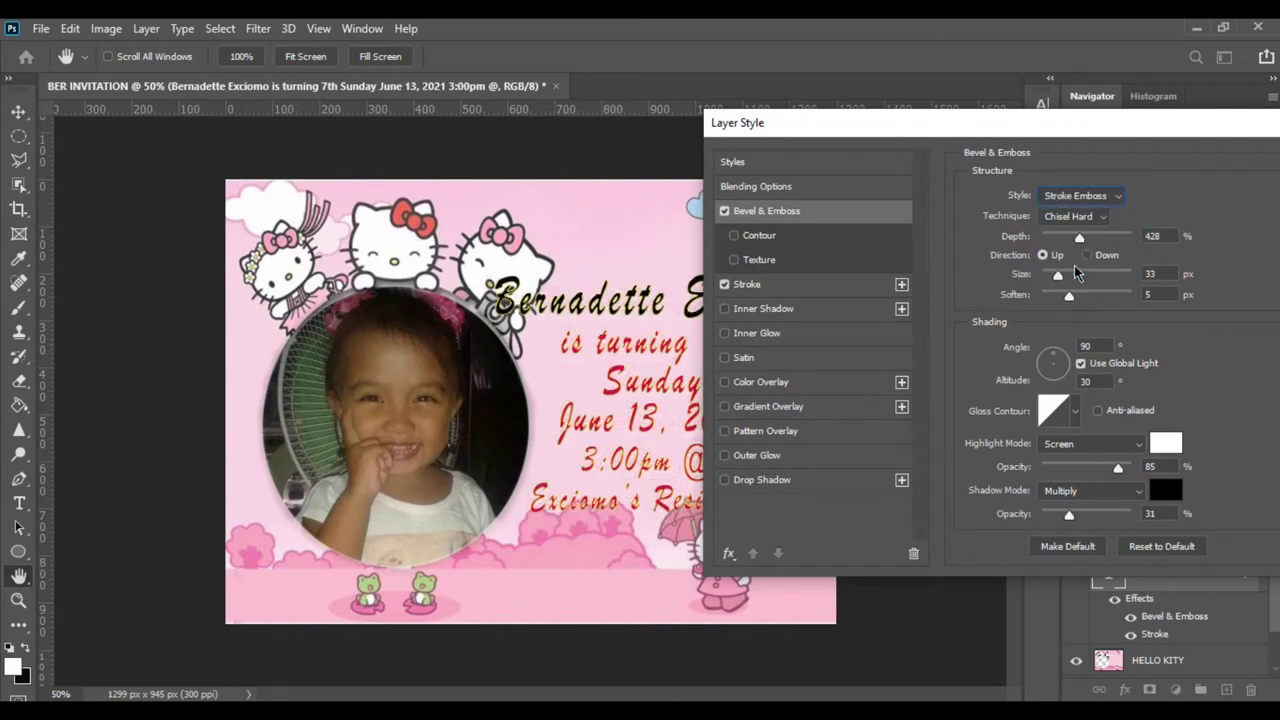
pyautogui.click(1080, 195)
pyautogui.click(1075, 221)
pyautogui.moveTo(1079, 237)
pyautogui.mouseDown()
pyautogui.moveTo(1053, 250)
pyautogui.moveTo(1046, 279)
pyautogui.mouseUp()
pyautogui.moveTo(1069, 296); pyautogui.dragTo(1058, 298)
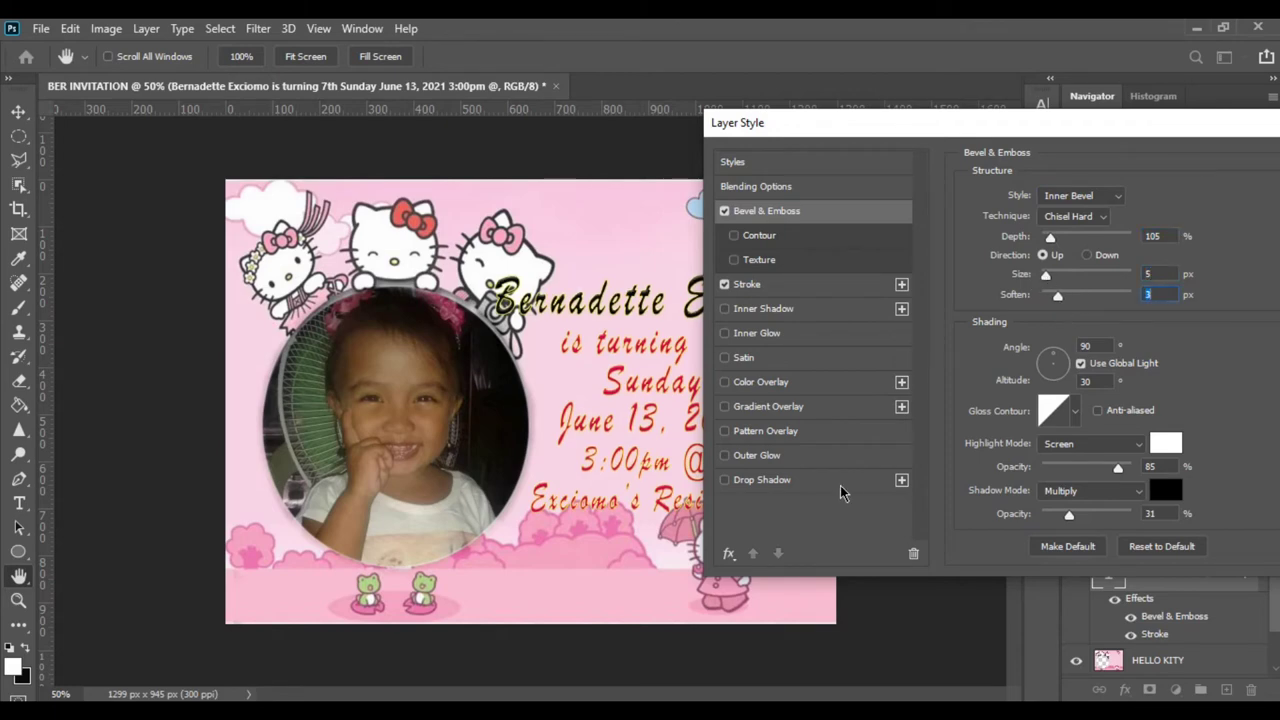
# Change the stroke colour to dark olive b0a603 and apply the style.
pyautogui.click(747, 284)
pyautogui.moveTo(898, 116); pyautogui.dragTo(1030, 140)
pyautogui.click(1165, 336)
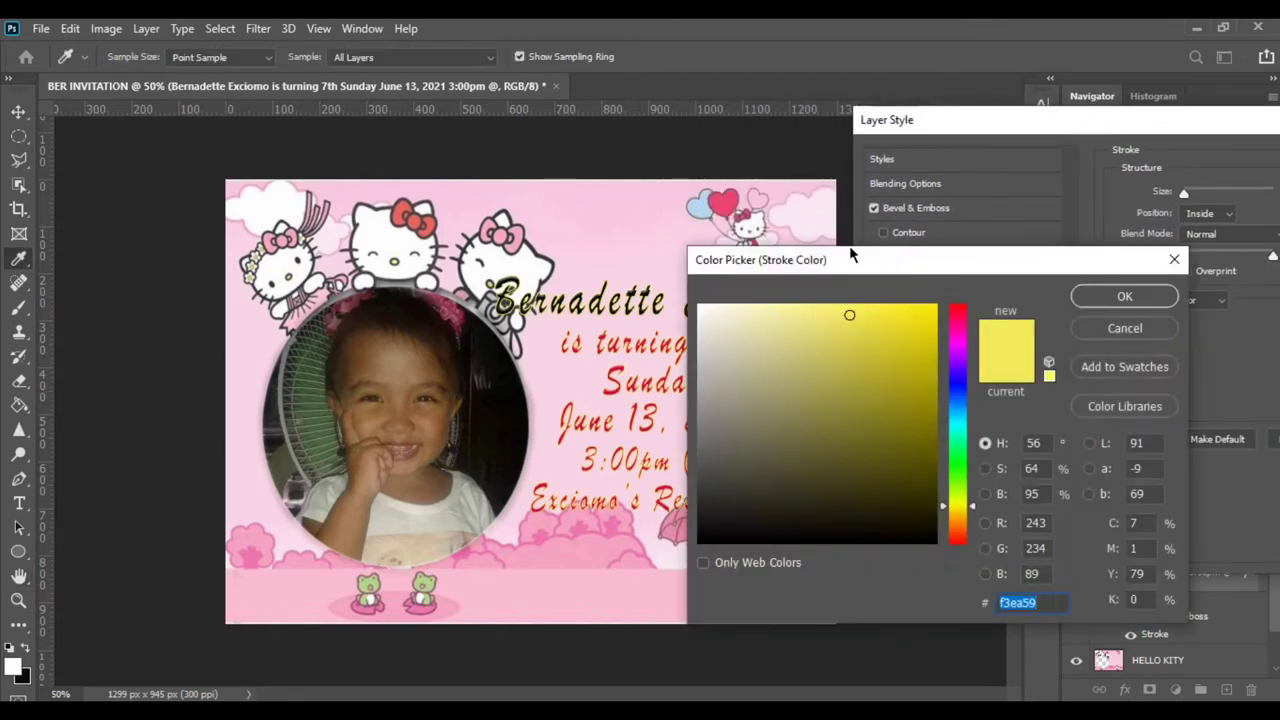
pyautogui.click(1062, 376)
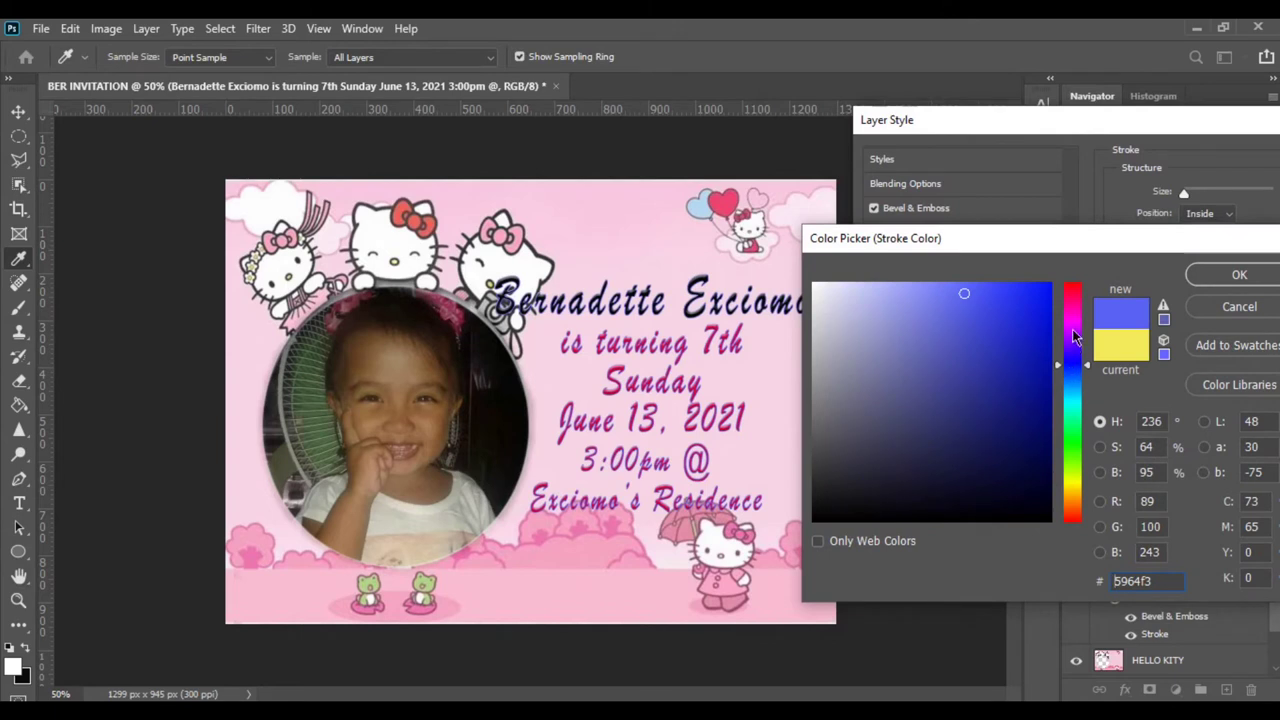
pyautogui.click(1072, 330)
pyautogui.moveTo(1075, 330)
pyautogui.mouseDown()
pyautogui.moveTo(1073, 491)
pyautogui.moveTo(1080, 330)
pyautogui.moveTo(1102, 489)
pyautogui.mouseUp()
pyautogui.moveTo(1011, 351)
pyautogui.mouseDown()
pyautogui.moveTo(1014, 480)
pyautogui.moveTo(1044, 477)
pyautogui.moveTo(1046, 356)
pyautogui.mouseUp()
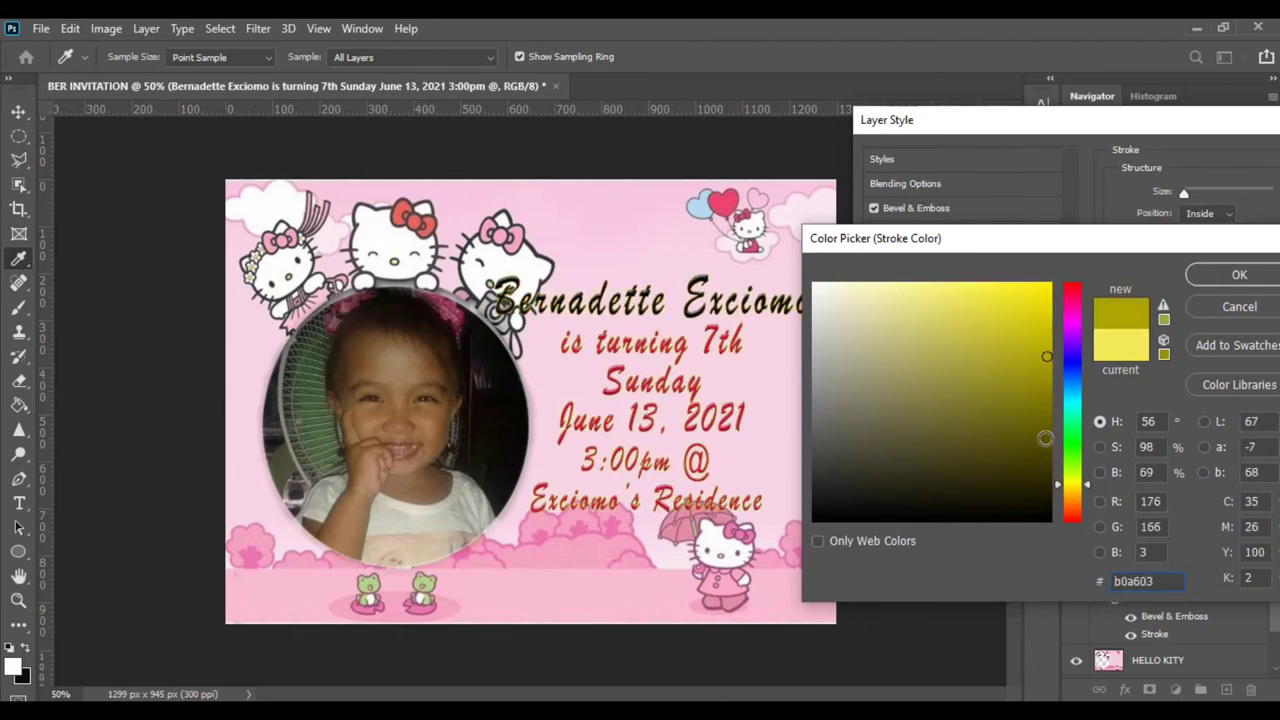
pyautogui.click(949, 286)
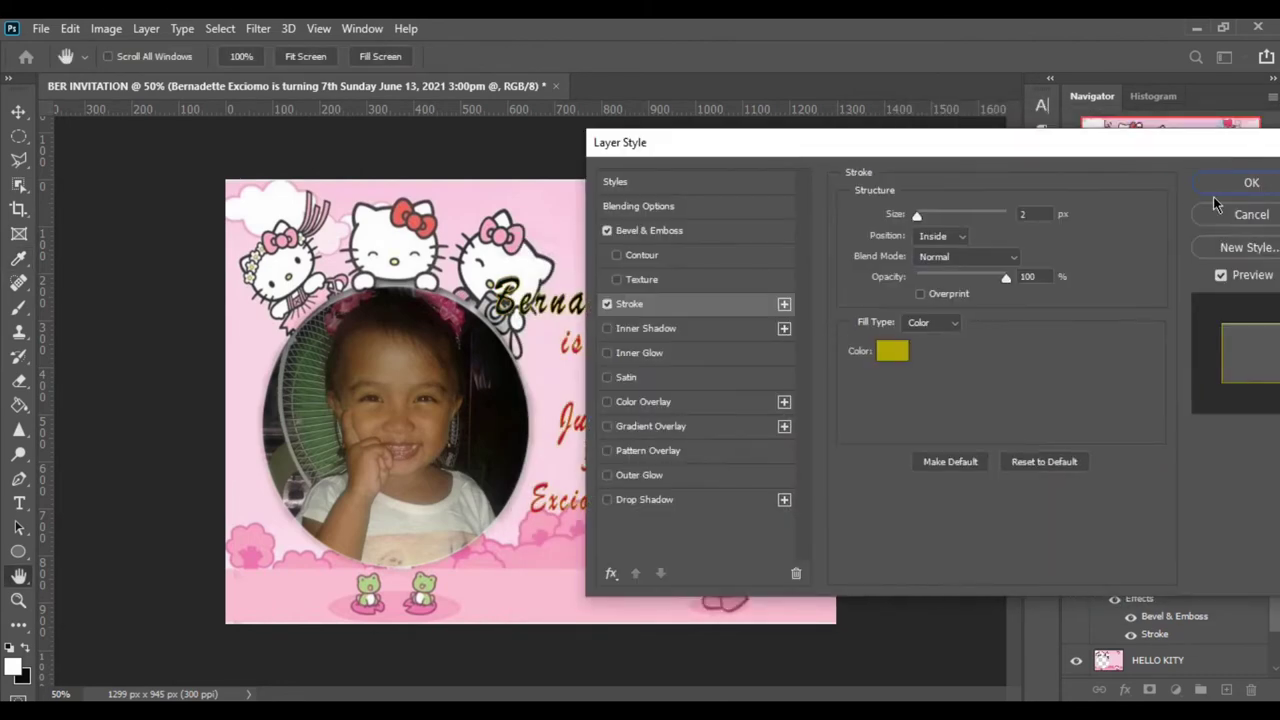
pyautogui.click(1249, 180)
pyautogui.hotkey('ctrl', 'a')
# Set all the invitation text in Gloucester MT Extra Condensed.
pyautogui.click(270, 56)
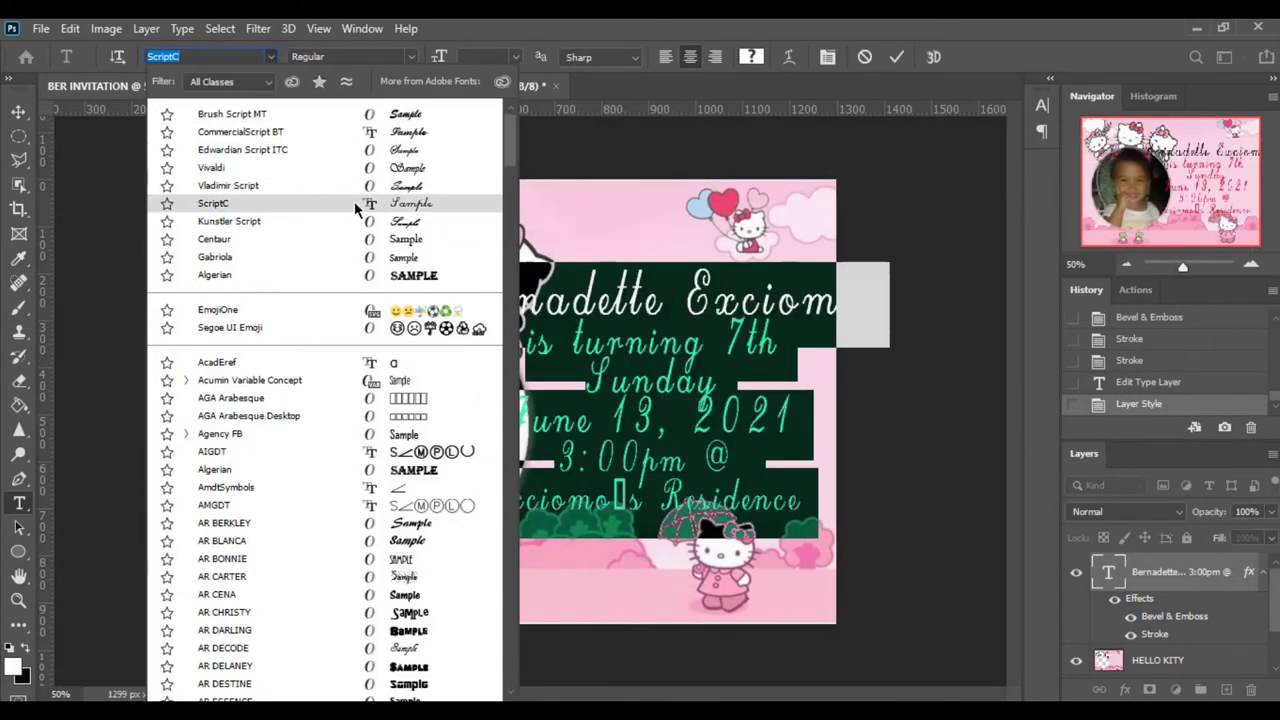
pyautogui.scroll(-3, 392, 432)
pyautogui.scroll(-1, 392, 440)
pyautogui.scroll(-2, 392, 450)
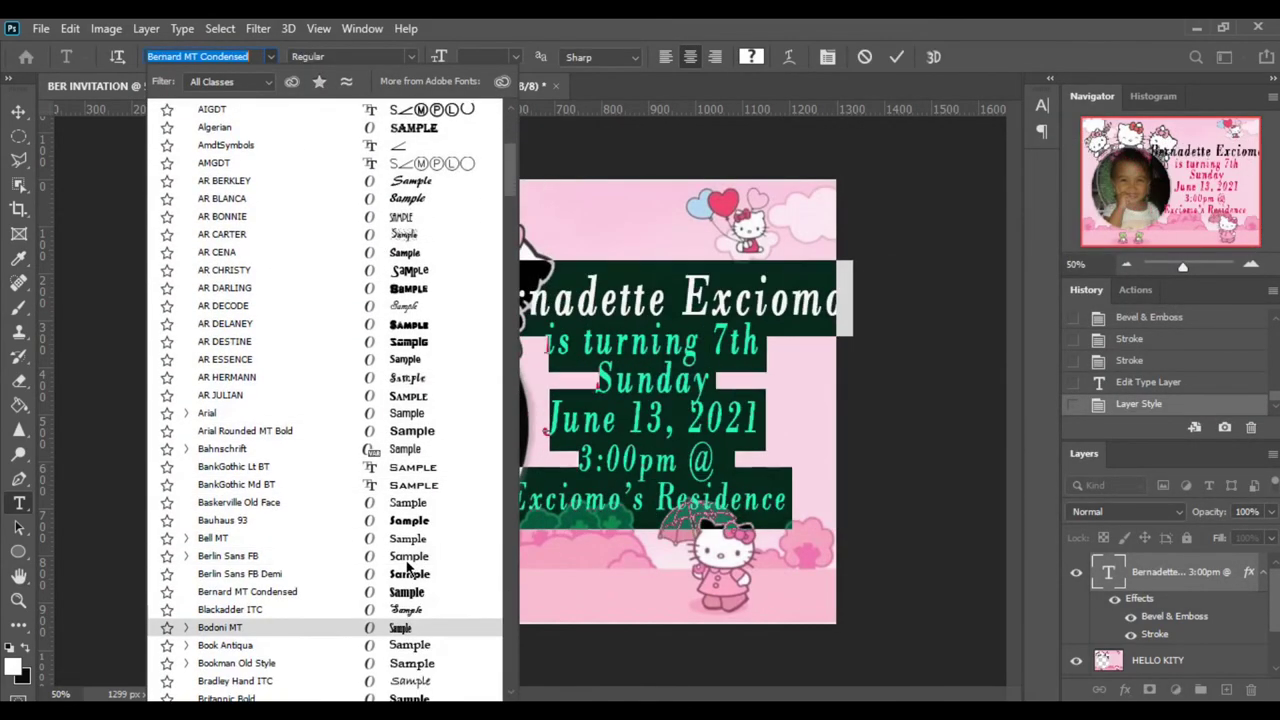
pyautogui.scroll(-3, 392, 450)
pyautogui.scroll(-3, 392, 450)
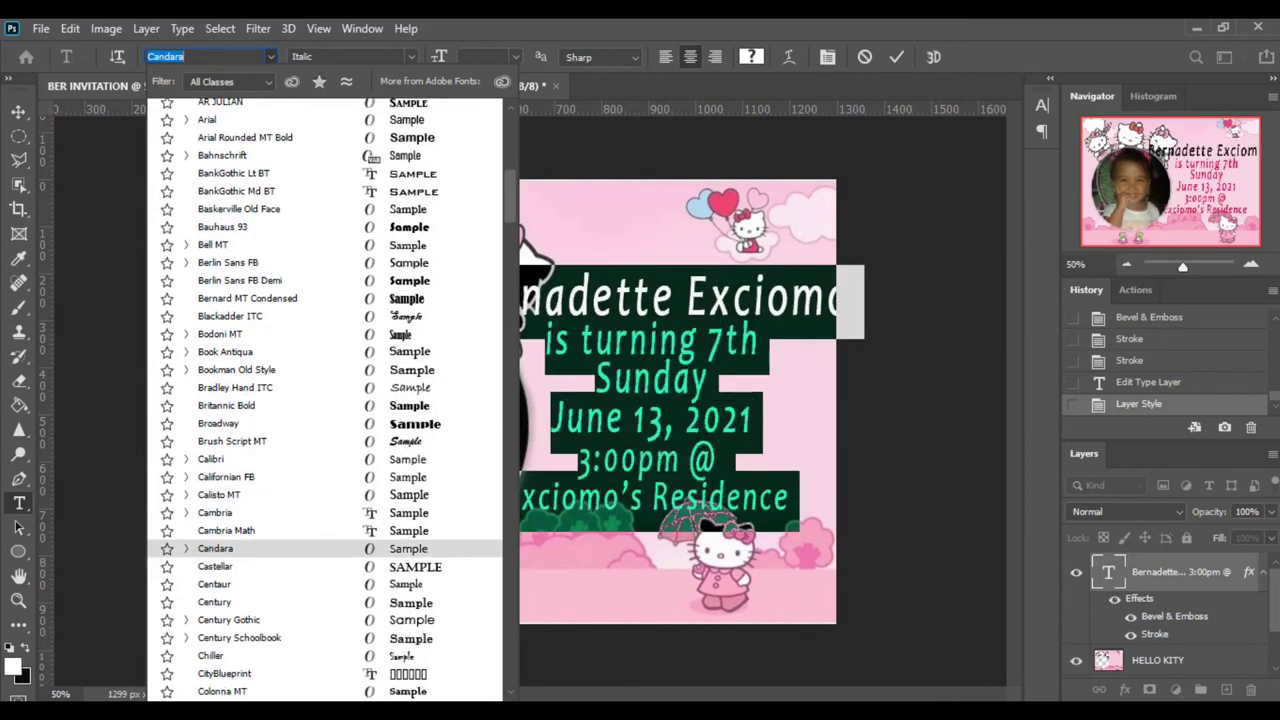
pyautogui.click(672, 336)
pyautogui.hotkey('ctrl', 'a')
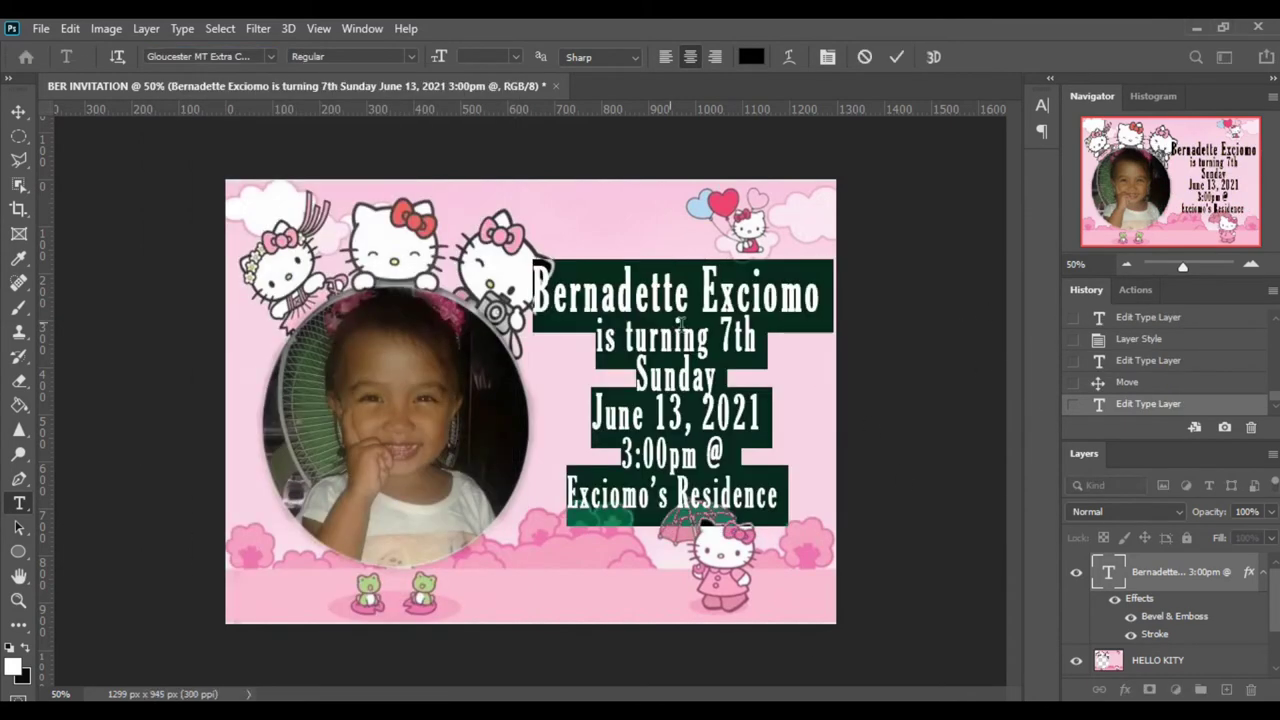
pyautogui.click(827, 56)
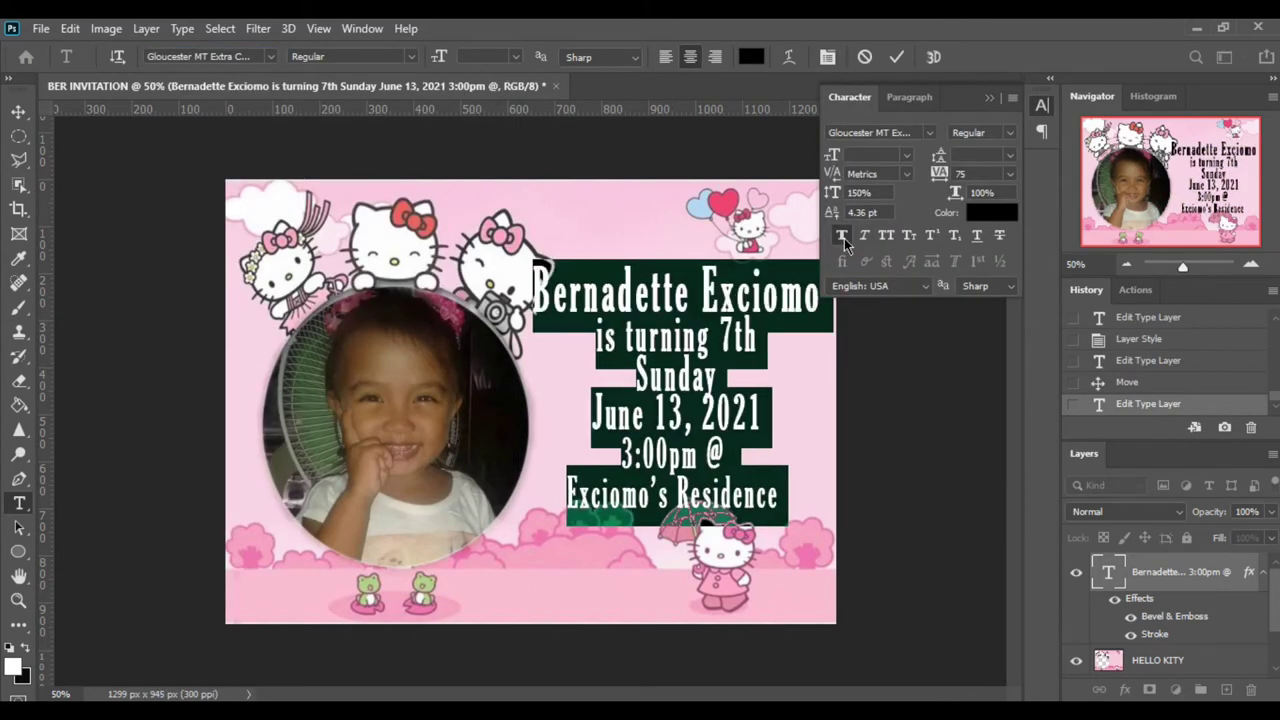
pyautogui.click(896, 56)
pyautogui.click(989, 97)
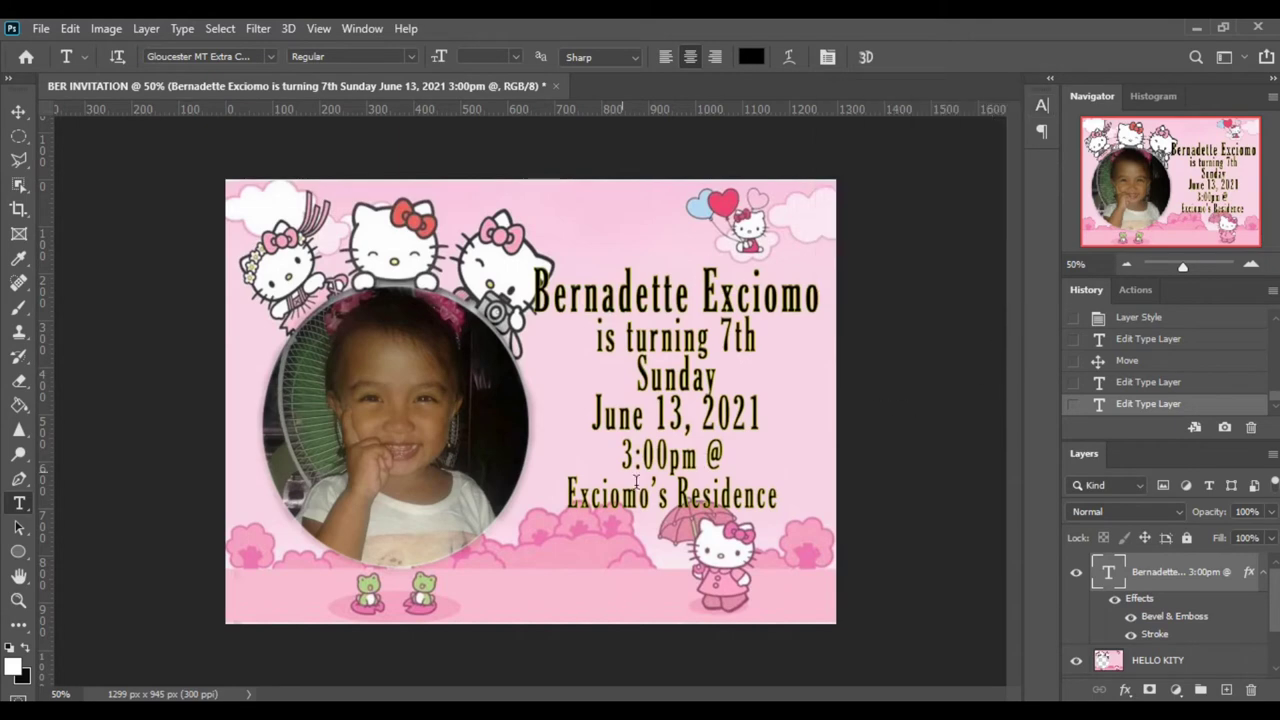
# Increase the leading on lines 2–6 below the name.
pyautogui.click(594, 453)
pyautogui.moveTo(598, 338); pyautogui.dragTo(788, 500)
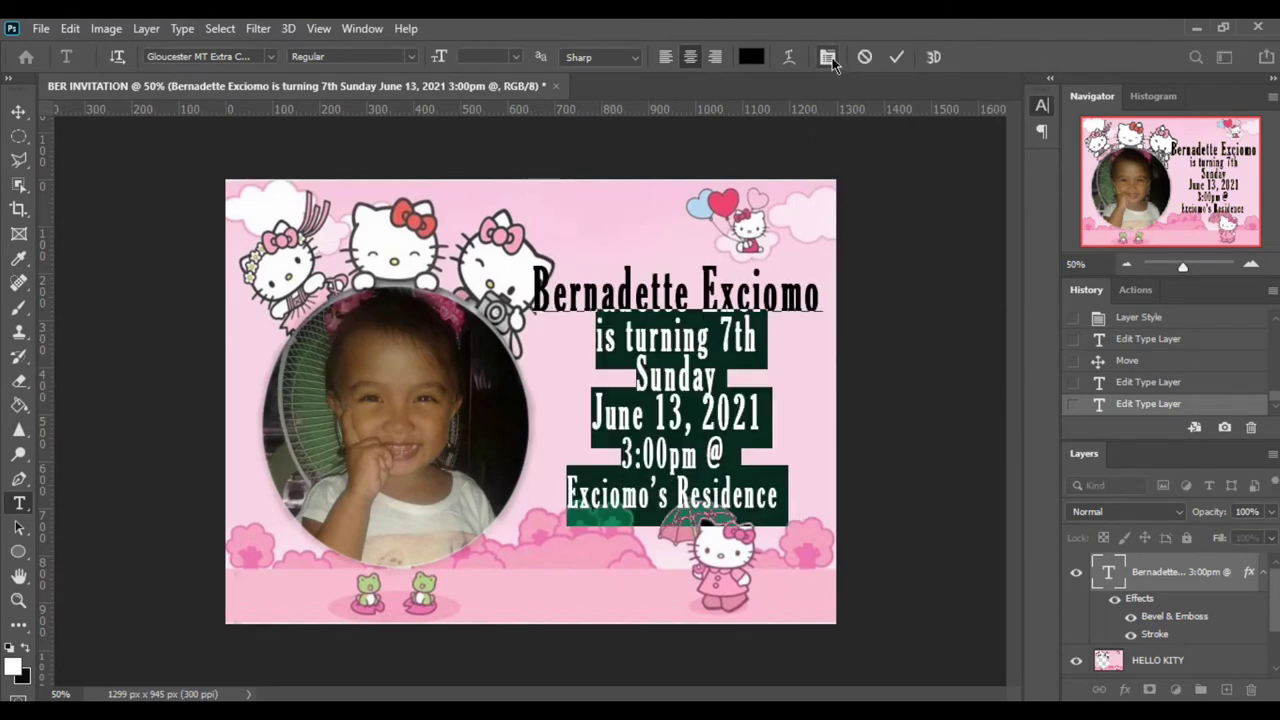
pyautogui.click(827, 56)
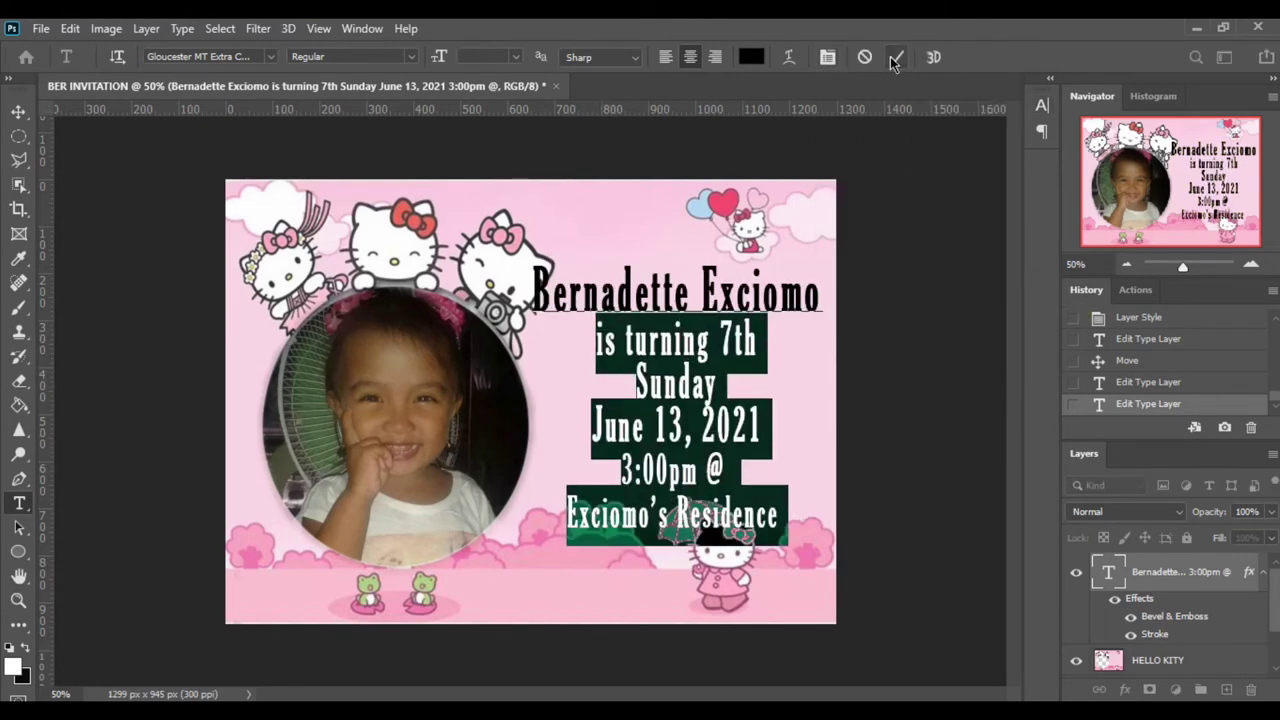
pyautogui.click(896, 56)
pyautogui.doubleClick(1172, 620)
# Pick a pink stroke colour for the invitation text in the Color Picker.
pyautogui.moveTo(700, 131)
pyautogui.mouseDown()
pyautogui.moveTo(928, 163)
pyautogui.moveTo(438, 186)
pyautogui.moveTo(1104, 224)
pyautogui.mouseUp()
pyautogui.click(360, 347)
pyautogui.click(1265, 432)
pyautogui.moveTo(783, 337); pyautogui.dragTo(783, 315)
pyautogui.moveTo(769, 253); pyautogui.dragTo(988, 226)
pyautogui.press('Return')
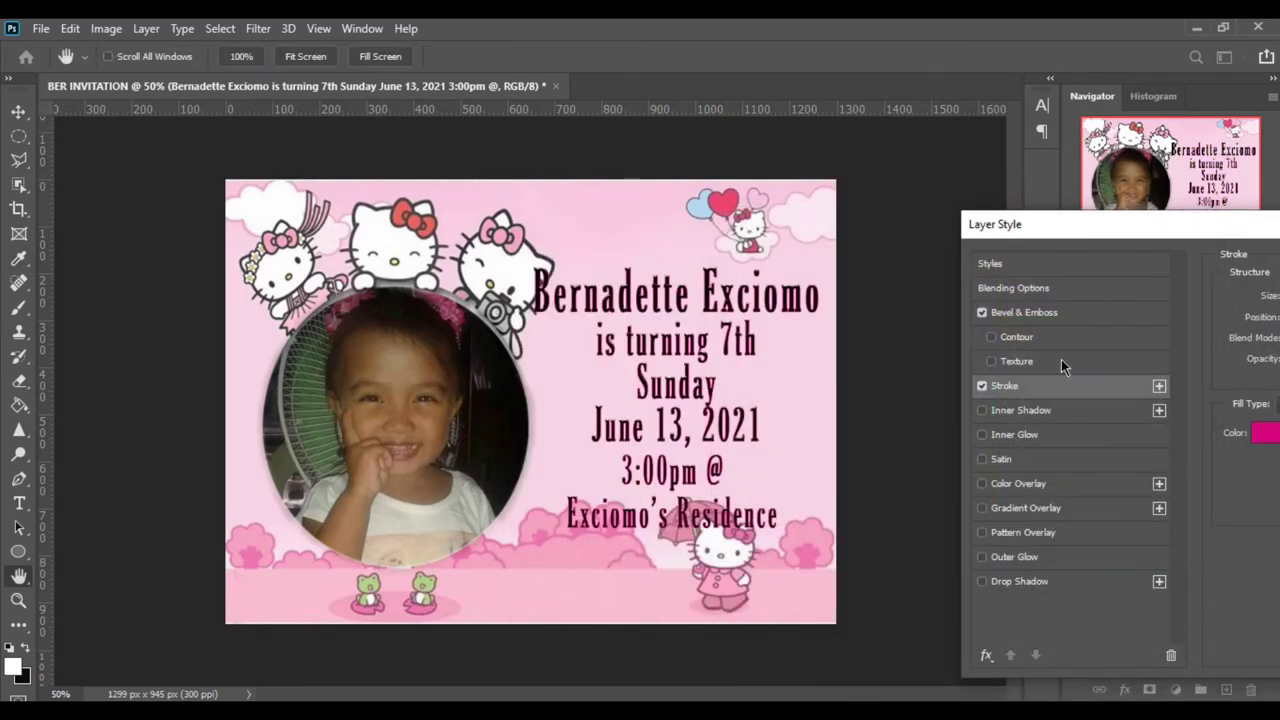
# Apply the style and nudge the whole text block up with the Move tool.
pyautogui.moveTo(1097, 226); pyautogui.dragTo(406, 151)
pyautogui.click(931, 191)
pyautogui.press('v')
pyautogui.moveTo(712, 370); pyautogui.dragTo(718, 355)
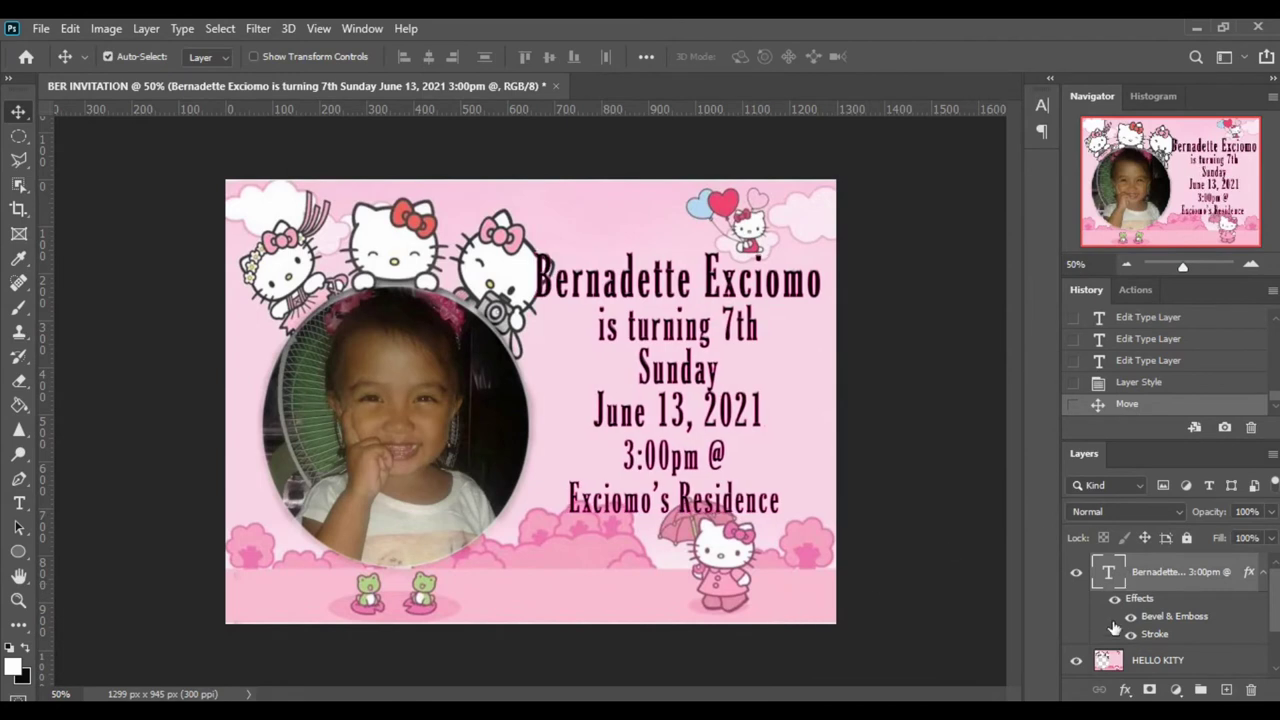
# Start saving the invitation with Ctrl+S and choose Save on your computer.
pyautogui.scroll(-2, 1145, 625)
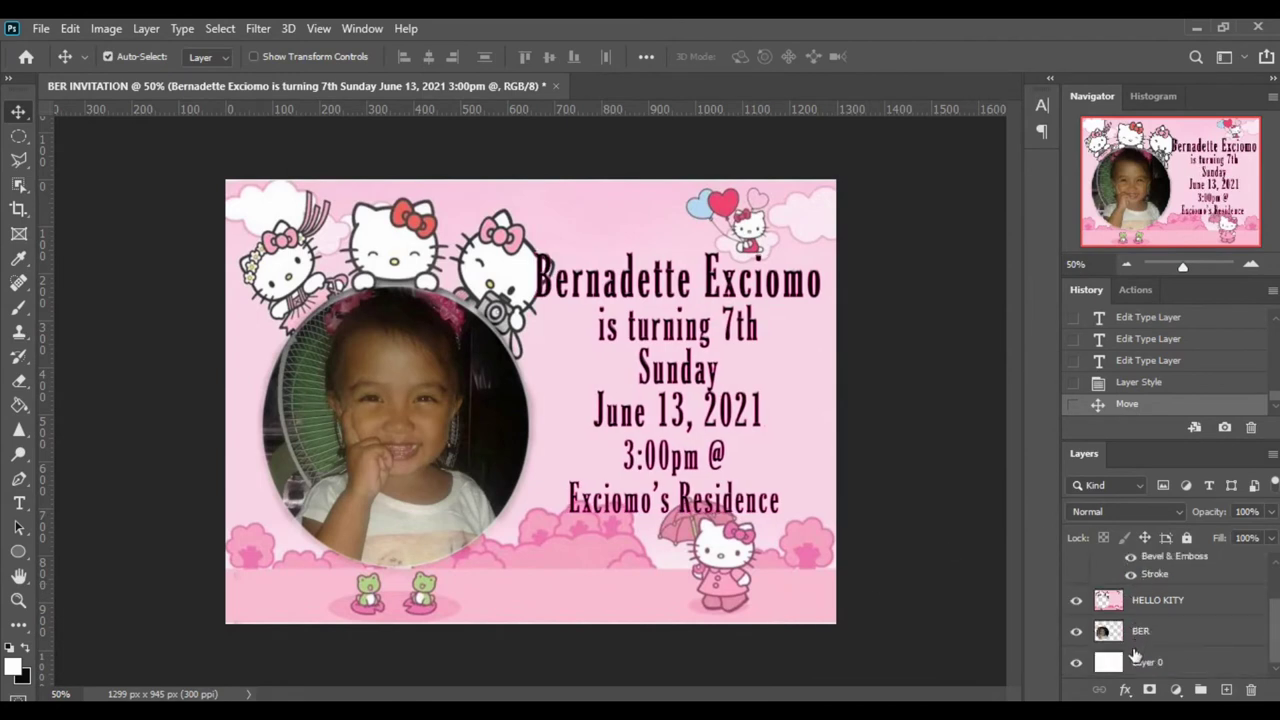
pyautogui.scroll(2, 1135, 655)
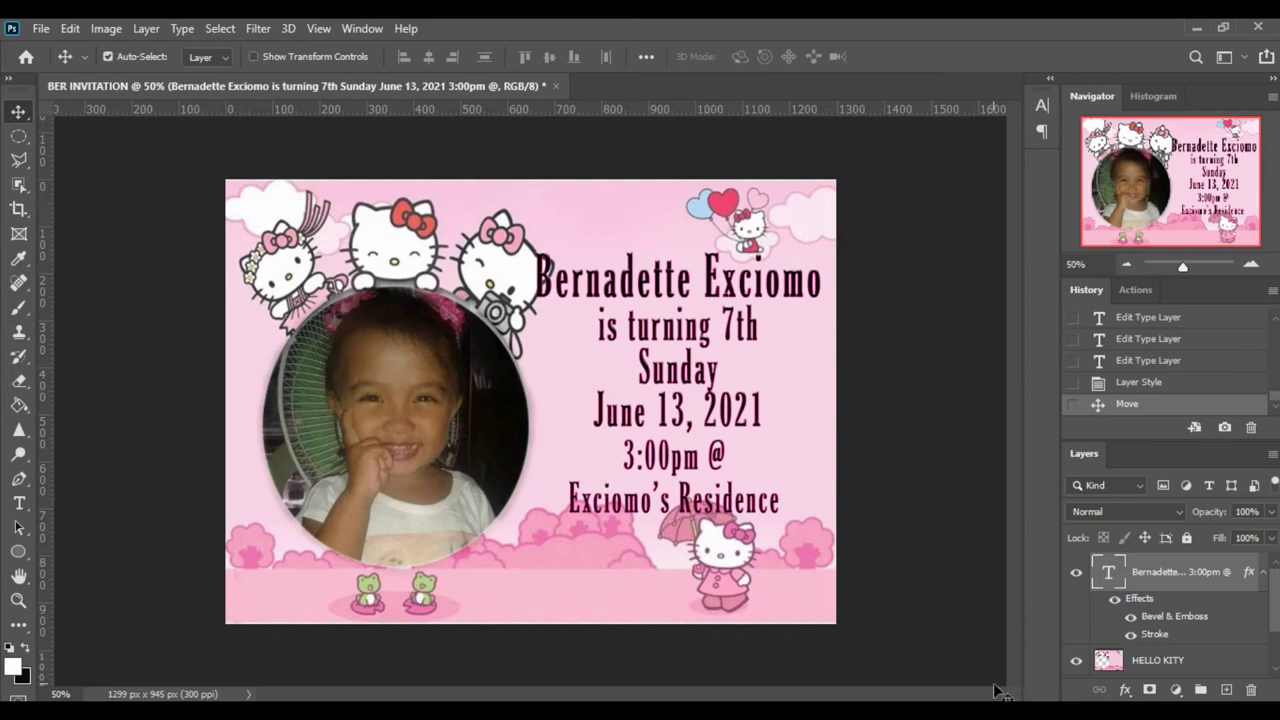
pyautogui.scroll(-2, 1140, 645)
pyautogui.scroll(2, 1145, 648)
pyautogui.scroll(-2, 1155, 598)
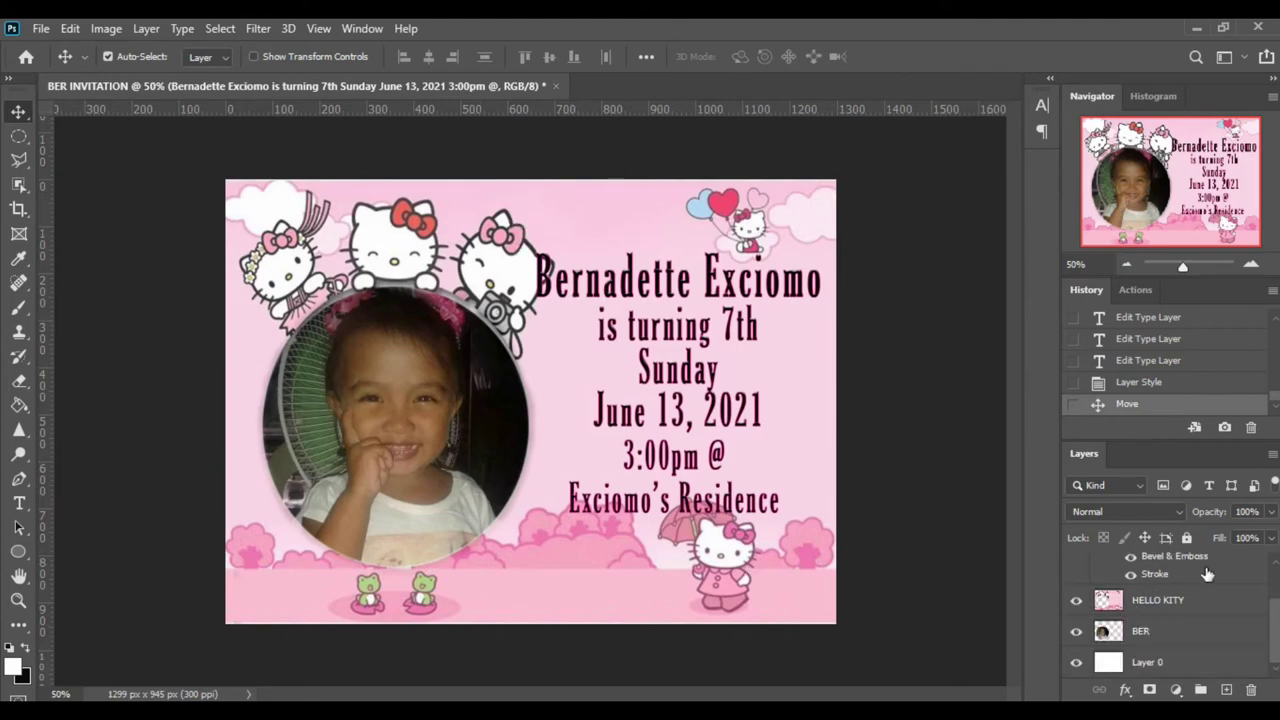
pyautogui.rightClick(1160, 600)
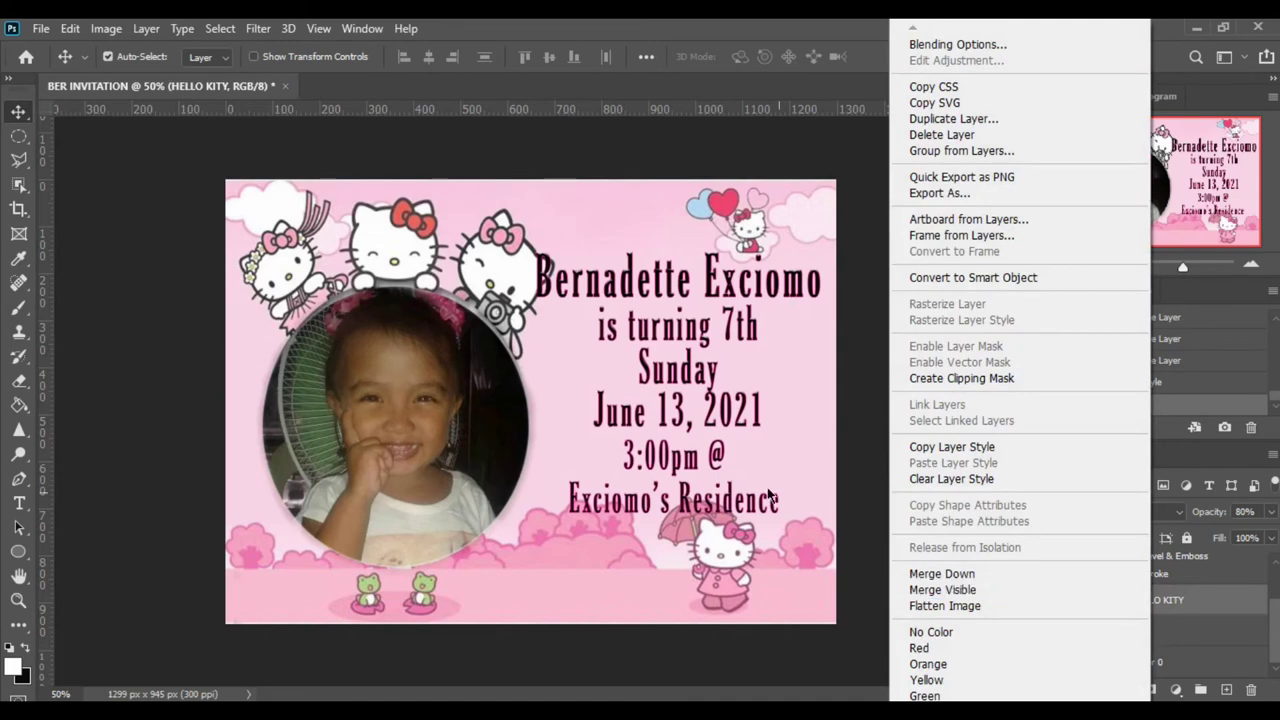
pyautogui.click(772, 517)
pyautogui.hotkey('ctrl', 's')
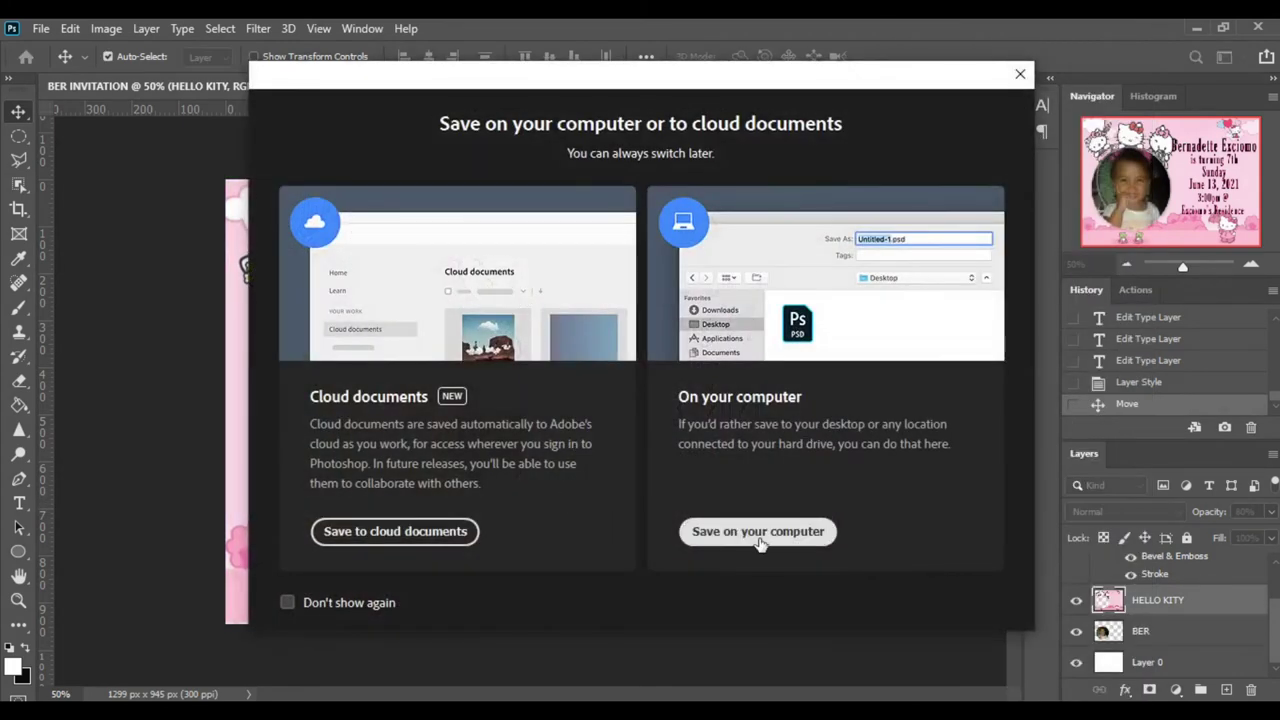
pyautogui.click(757, 533)
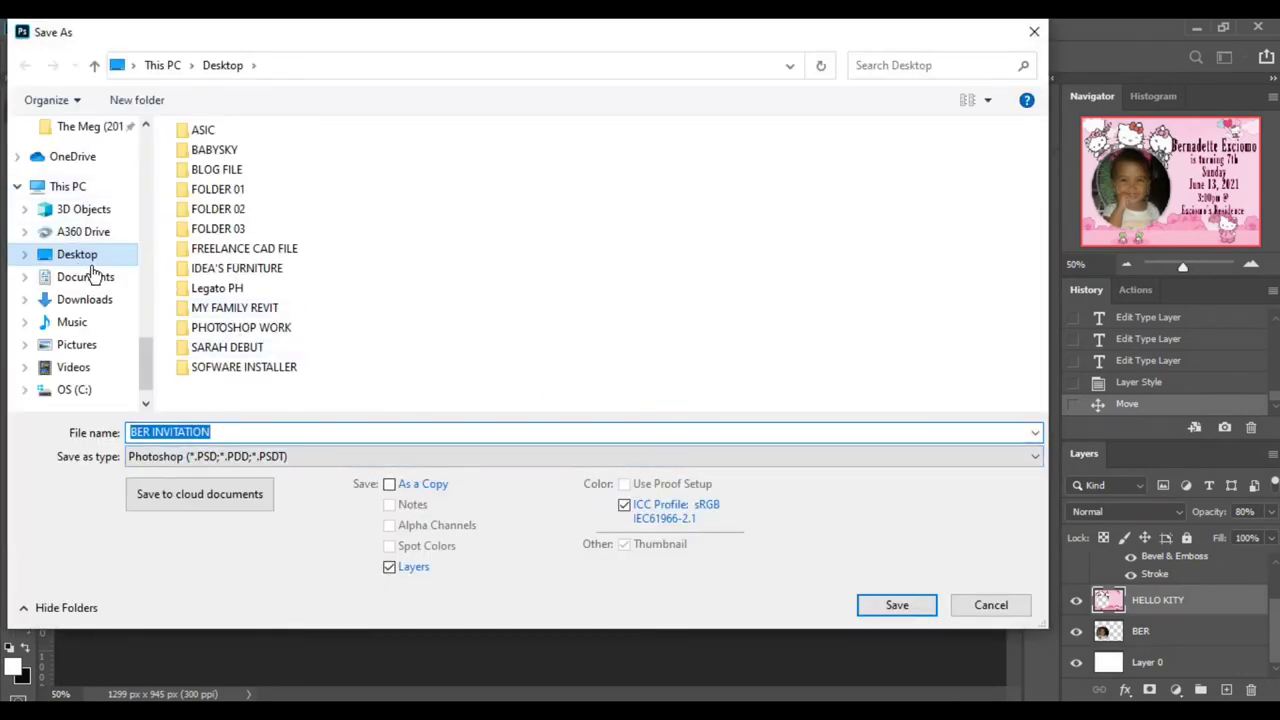
# Save BER INVITATION.psd into the child's folder in PHOTOSHOP WORK > invitation.
pyautogui.doubleClick(76, 256)
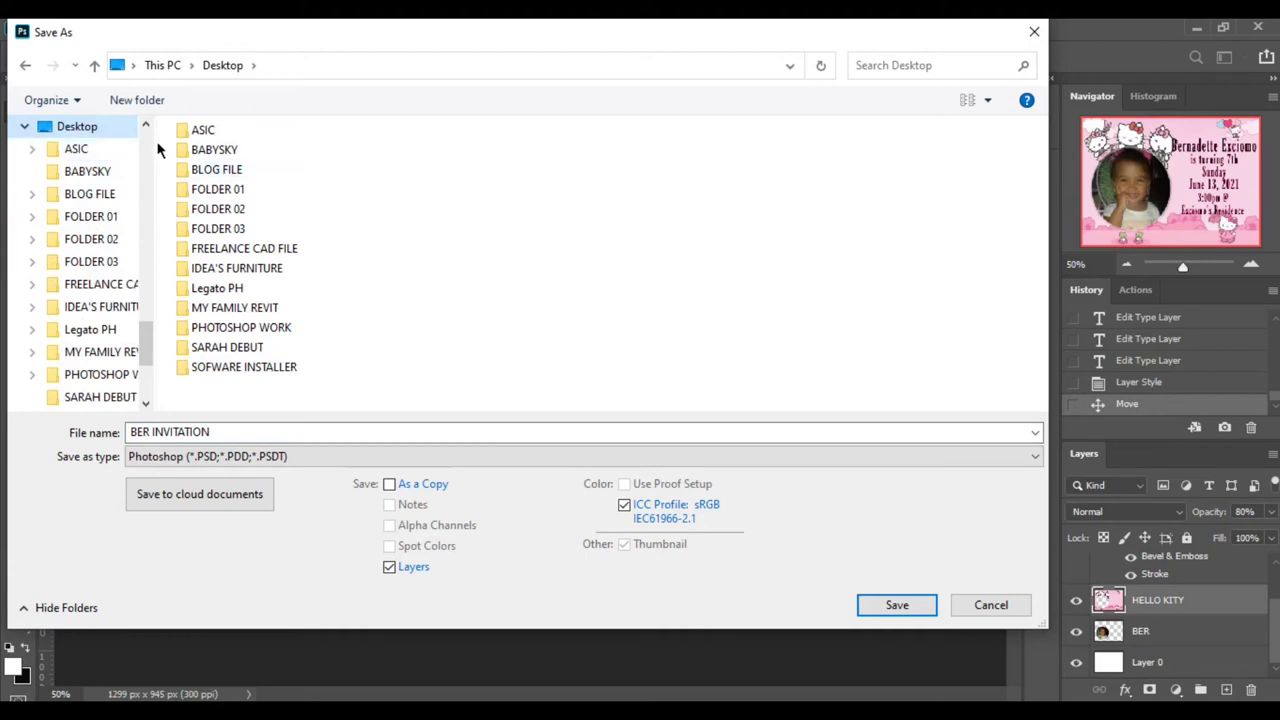
pyautogui.doubleClick(222, 329)
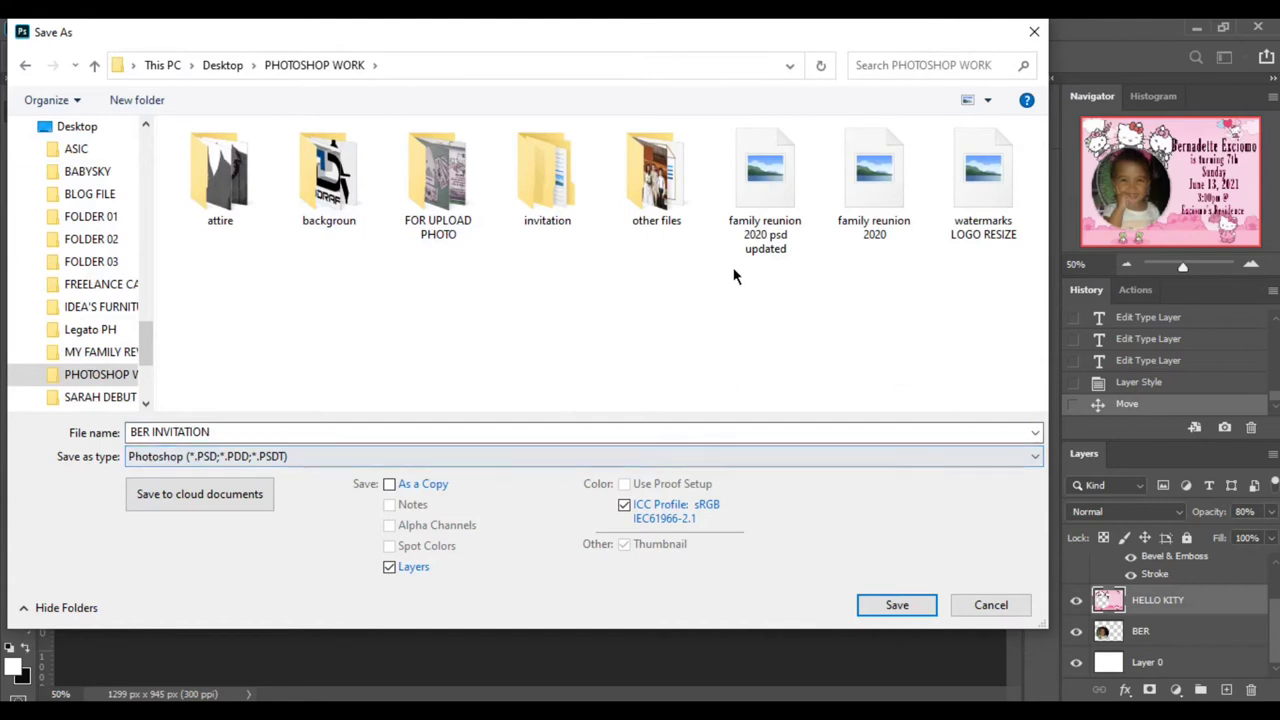
pyautogui.doubleClick(563, 198)
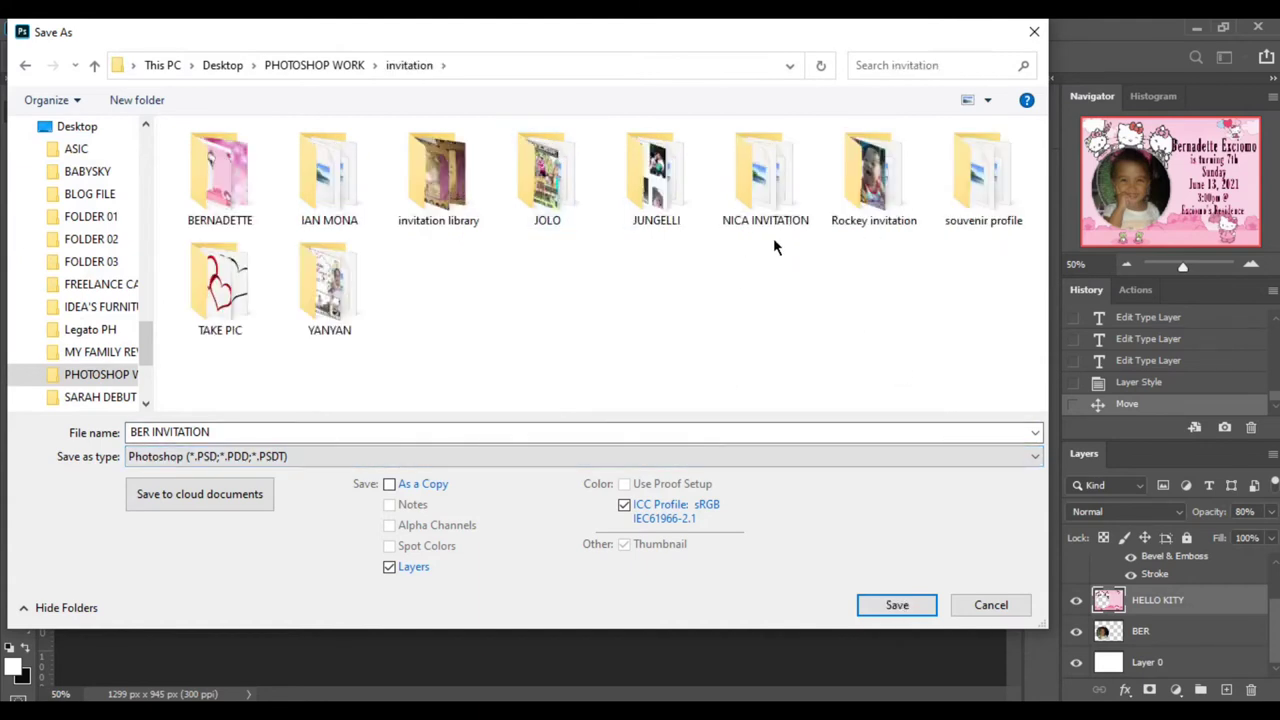
pyautogui.doubleClick(253, 177)
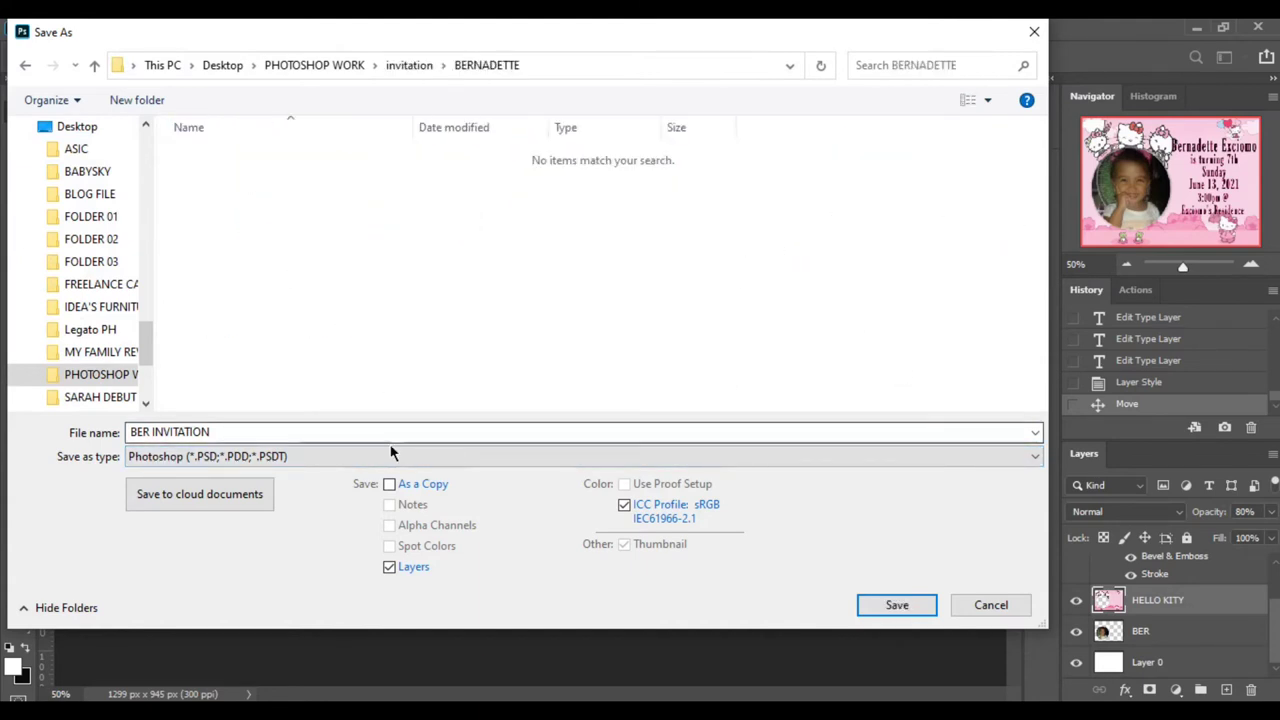
pyautogui.click(886, 606)
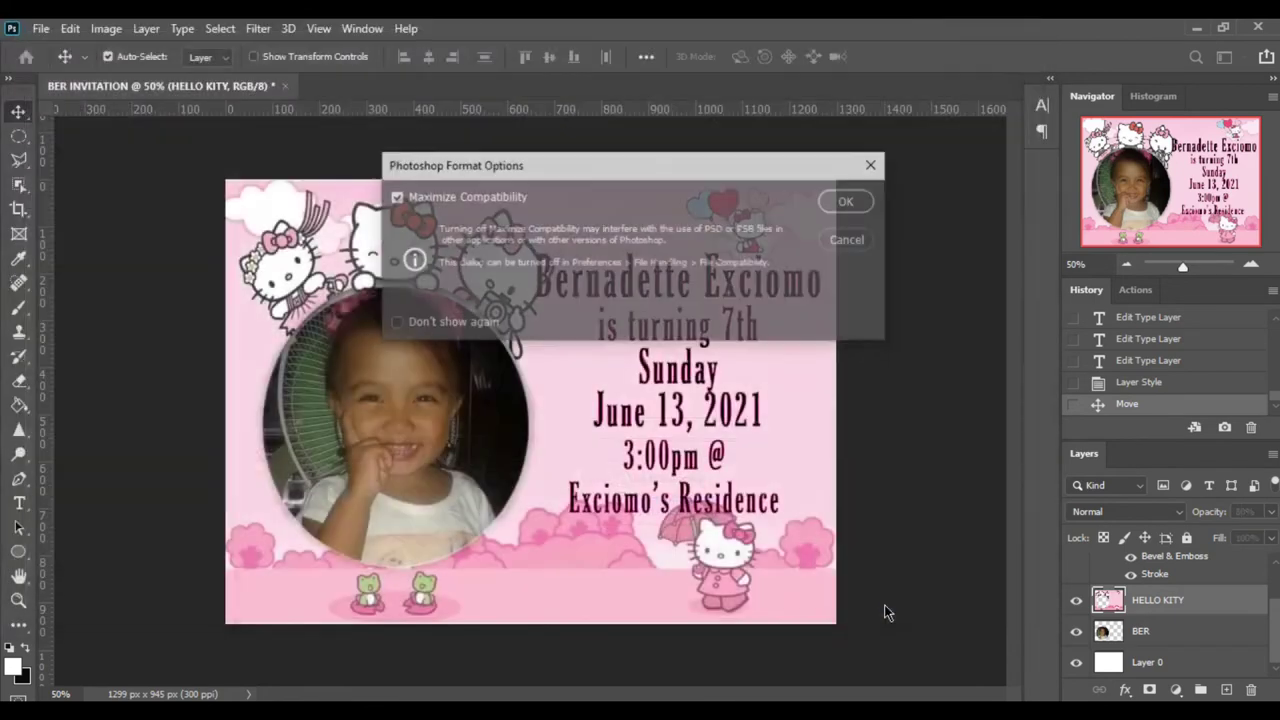
pyautogui.click(846, 203)
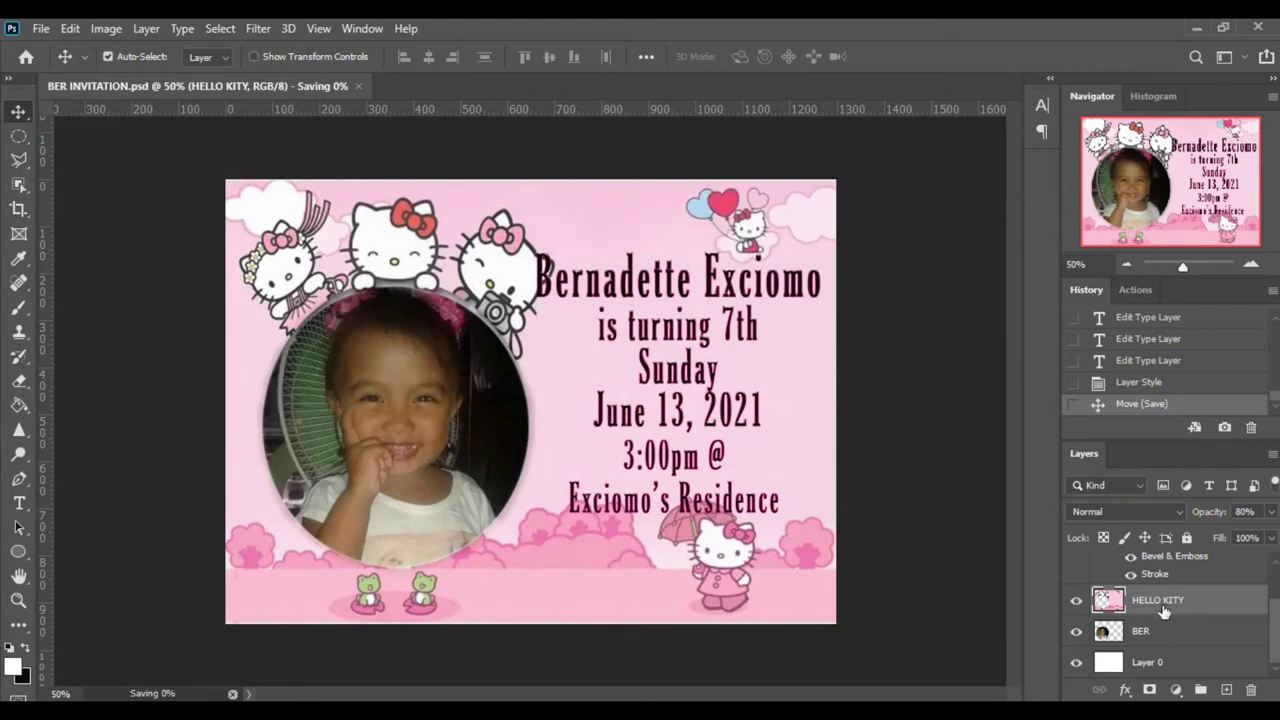
pyautogui.scroll(2, 1163, 610)
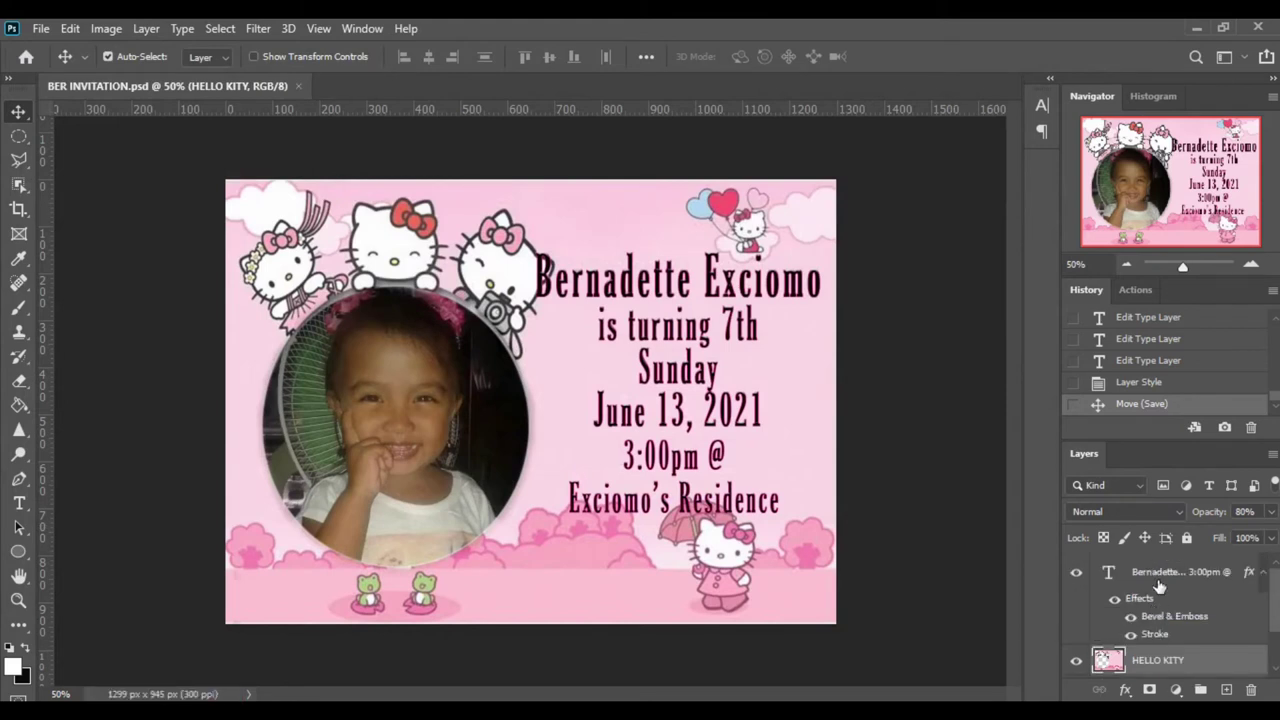
pyautogui.click(1160, 585)
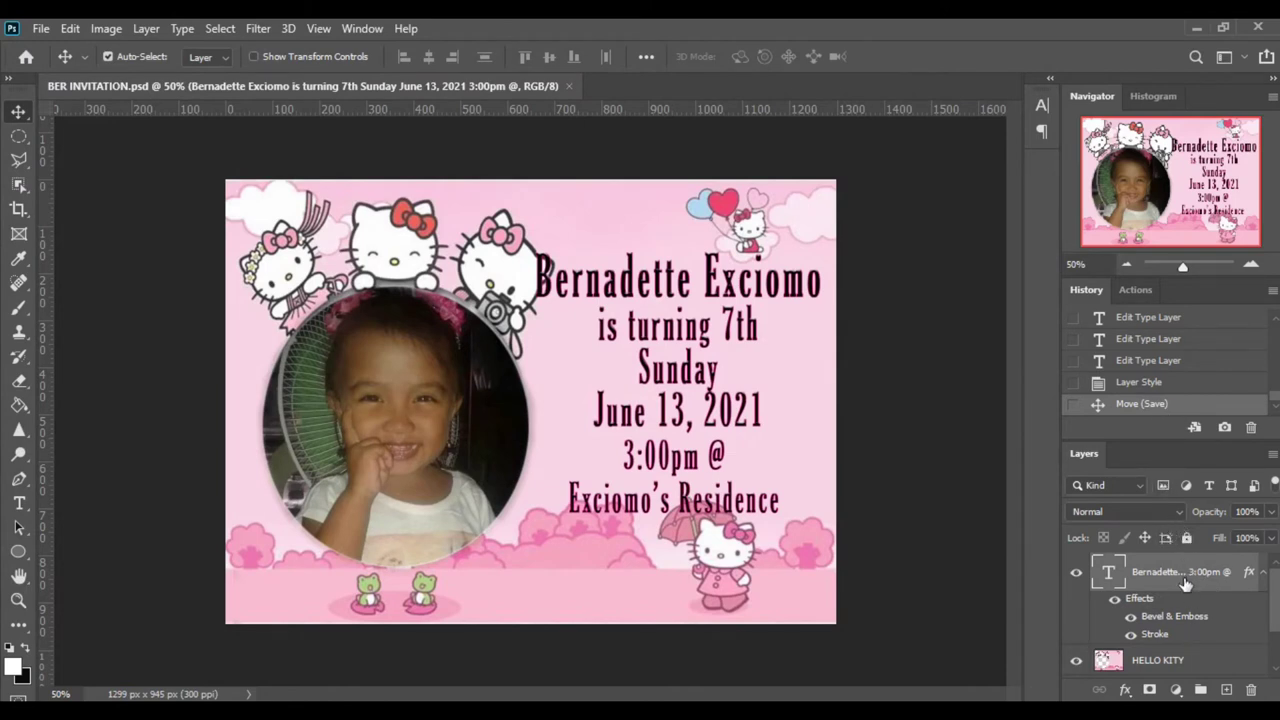
pyautogui.click(958, 518)
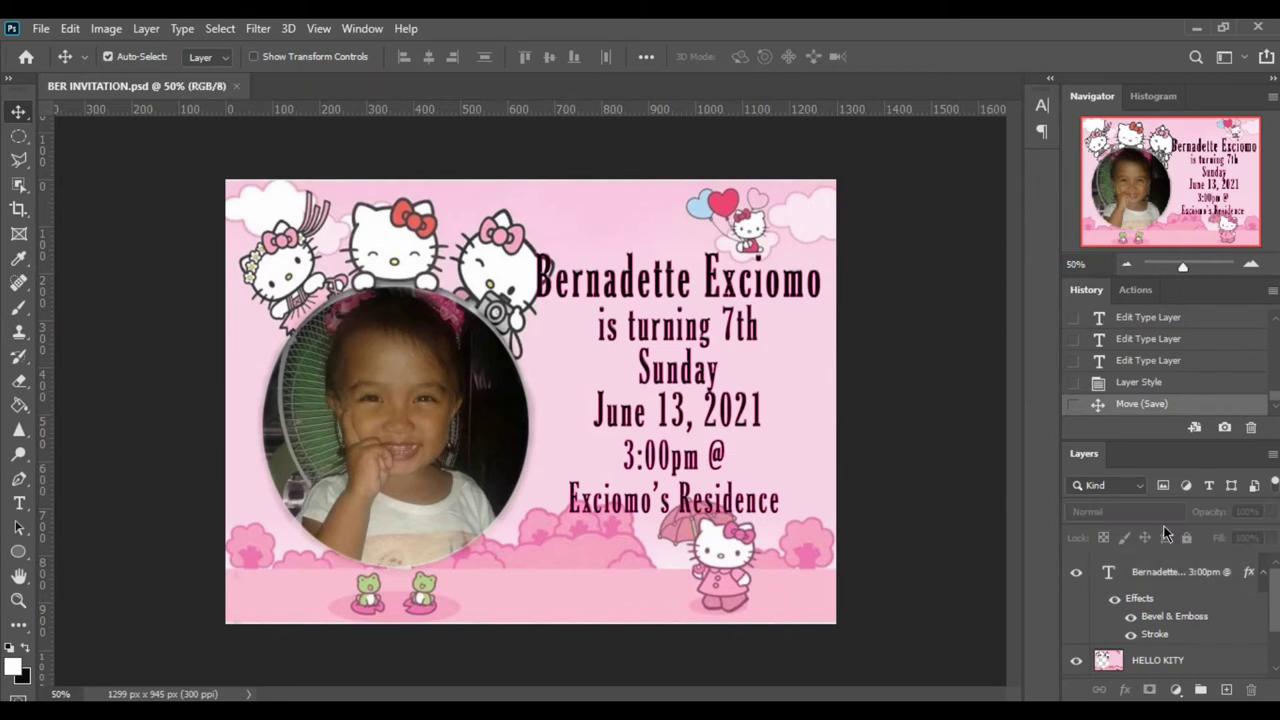
pyautogui.click(1178, 596)
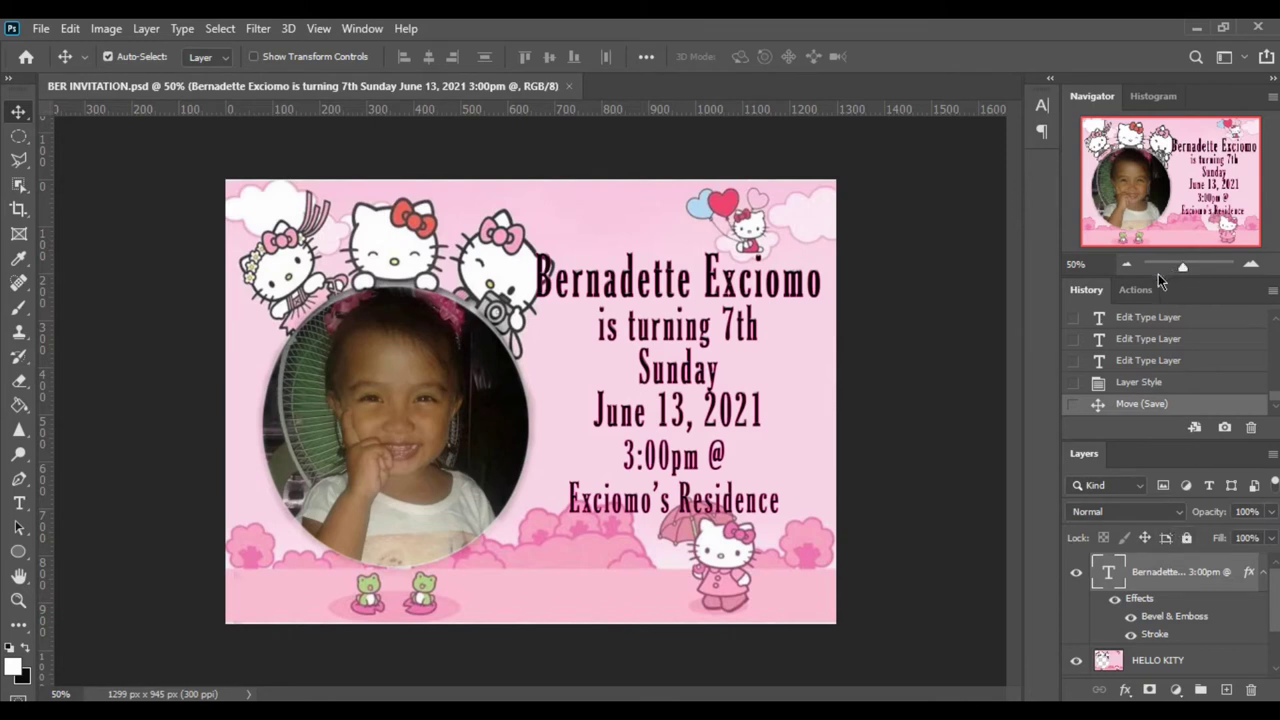
pyautogui.moveTo(1174, 291); pyautogui.dragTo(1174, 261)
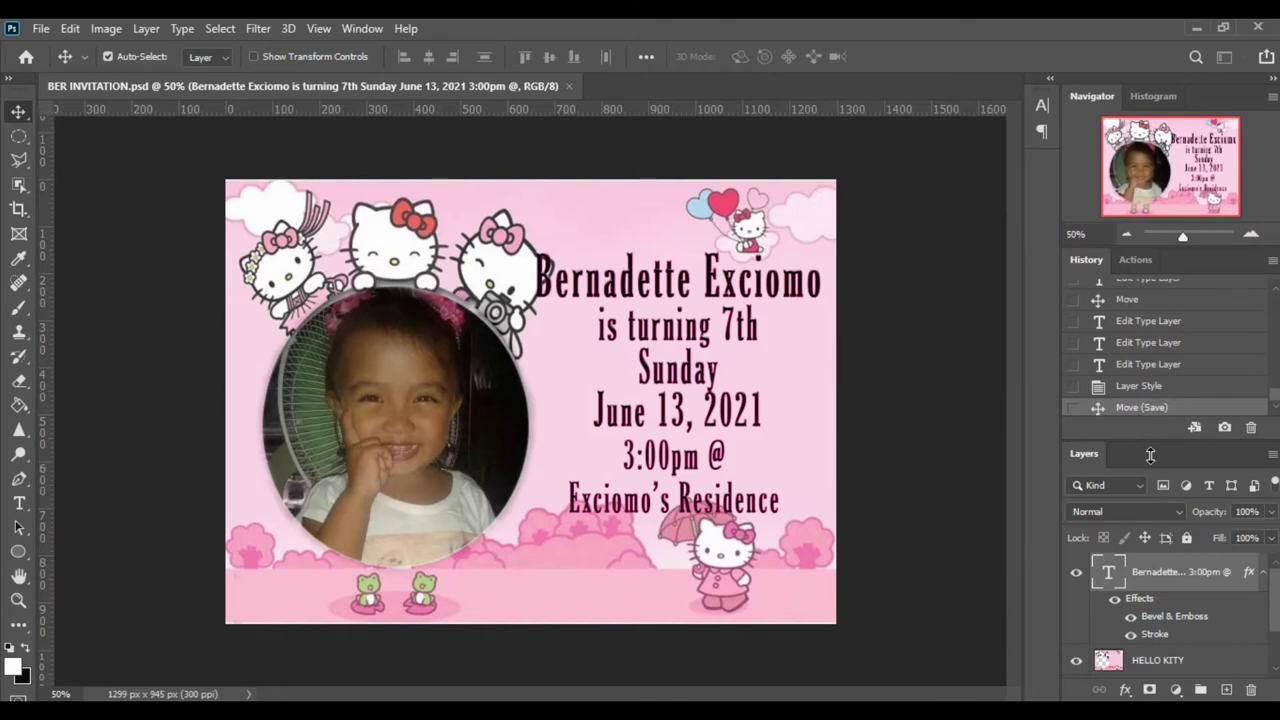
pyautogui.moveTo(1150, 455); pyautogui.dragTo(1150, 372)
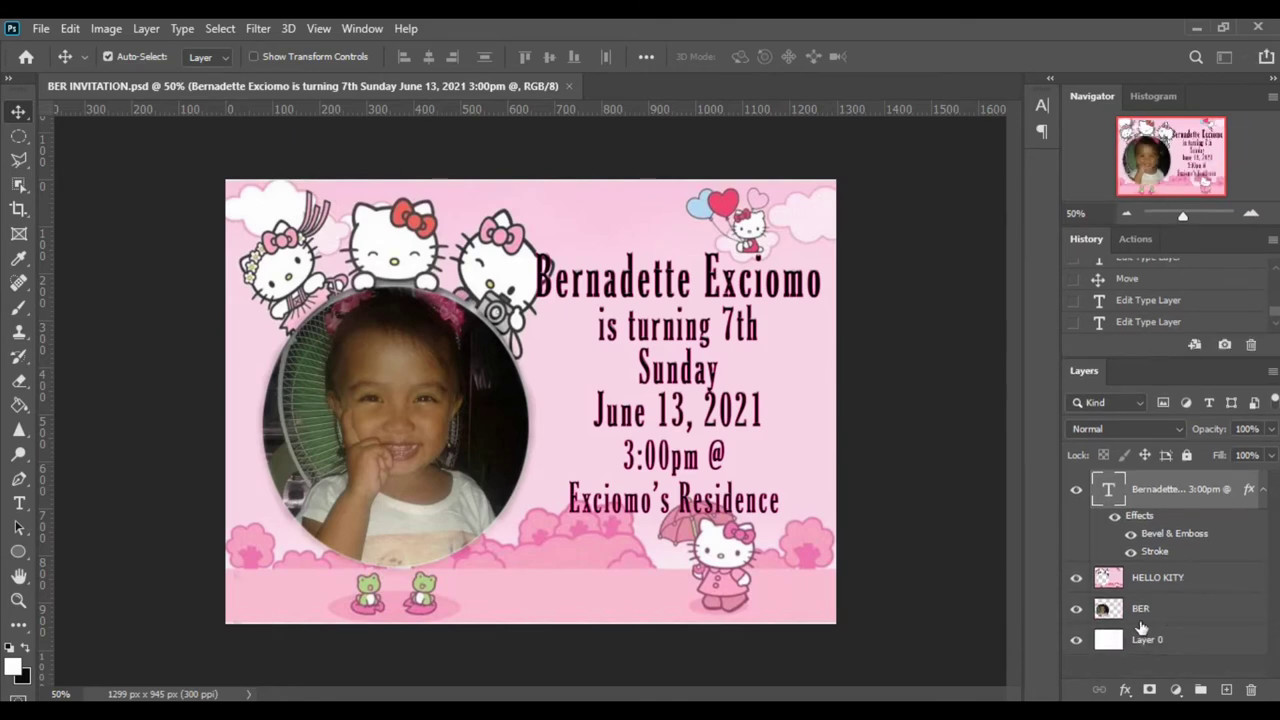
pyautogui.rightClick(1151, 490)
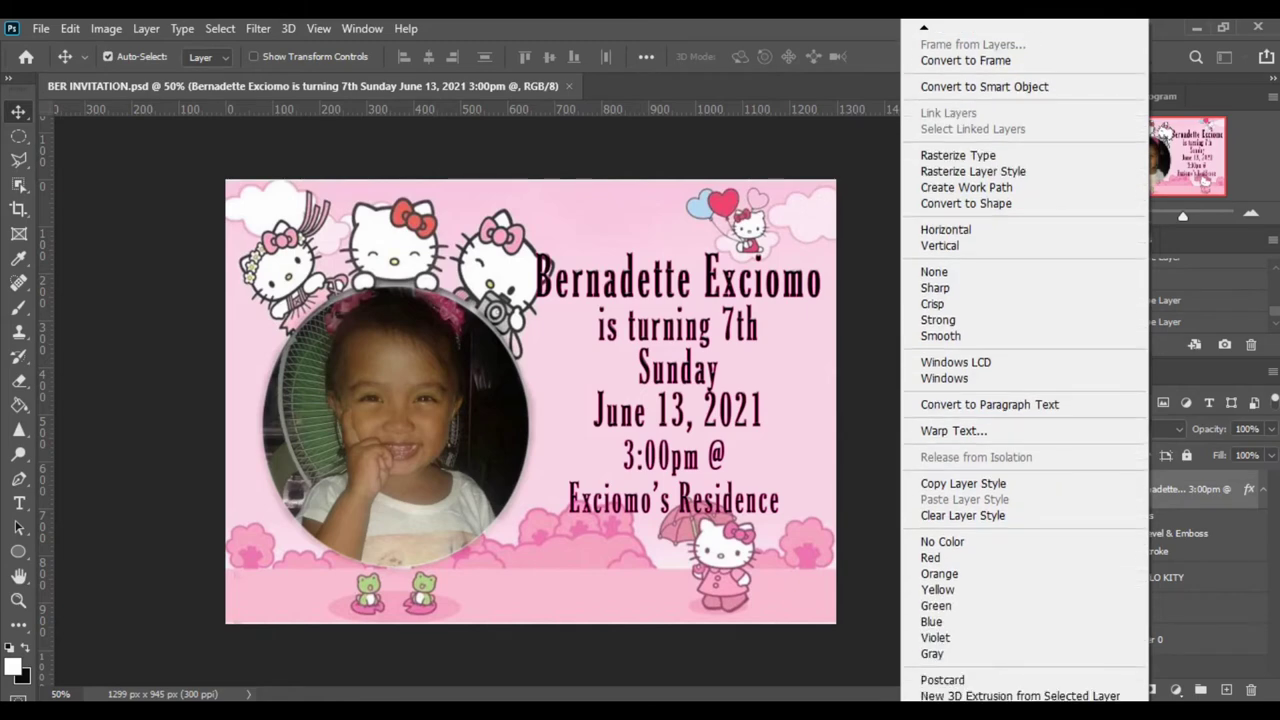
pyautogui.click(1260, 586)
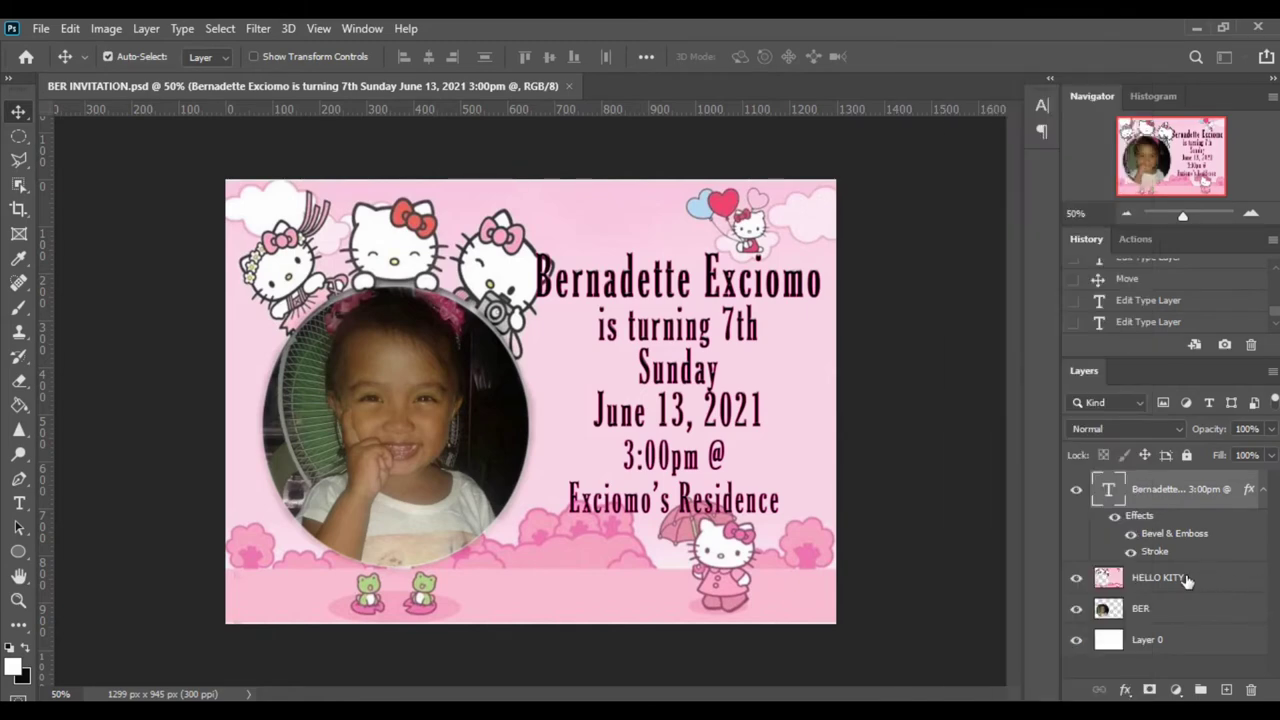
pyautogui.click(1174, 580)
pyautogui.rightClick(1174, 582)
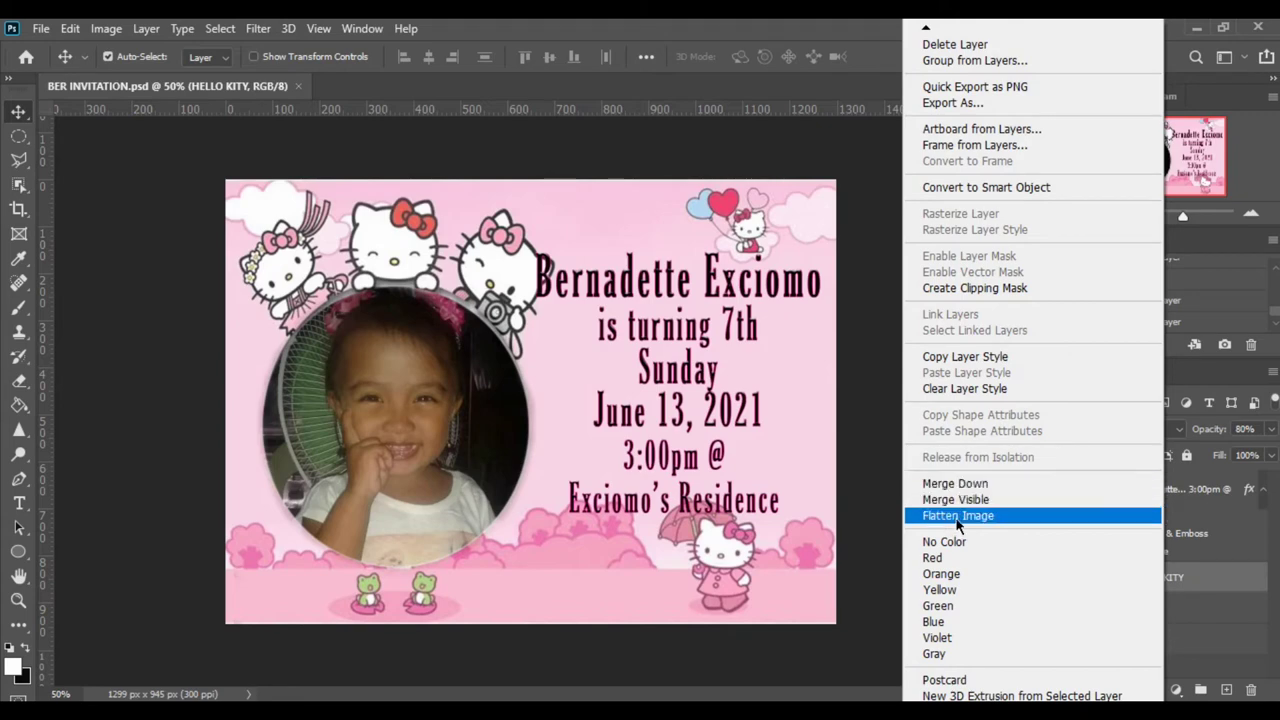
# Flatten the image and convert the locked Background into Layer 0.
pyautogui.click(957, 517)
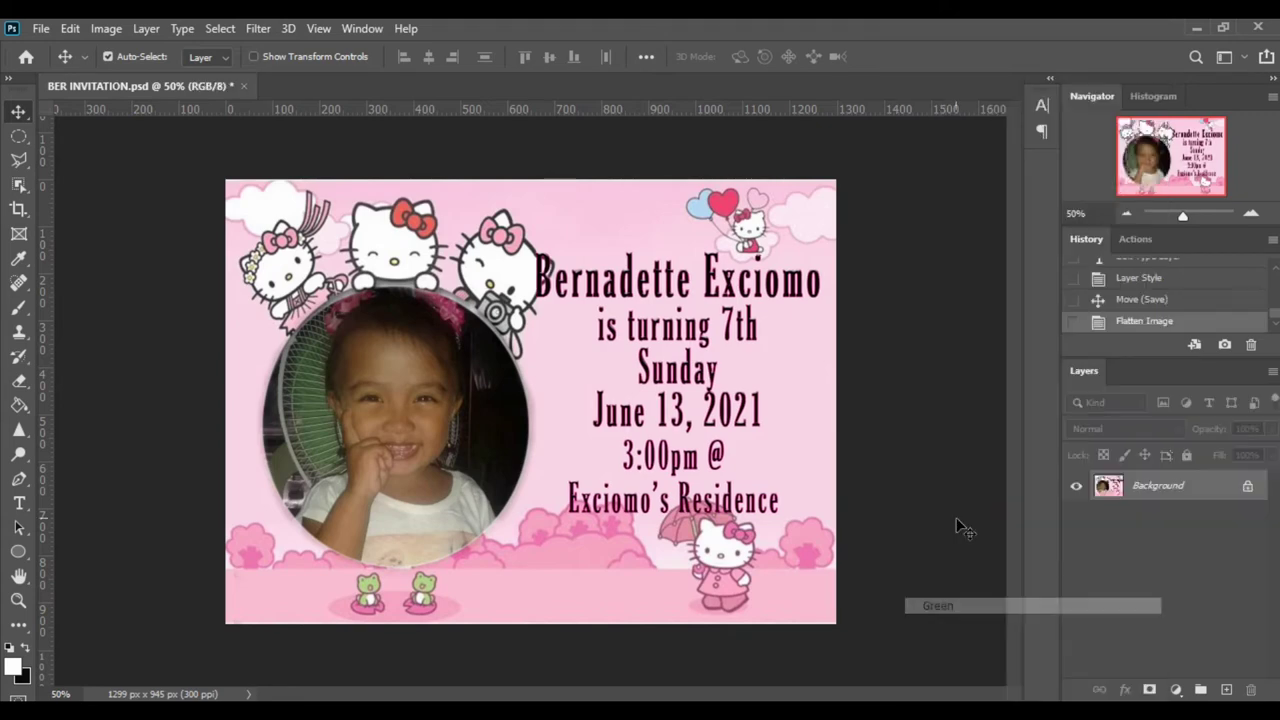
pyautogui.doubleClick(1205, 490)
pyautogui.click(795, 216)
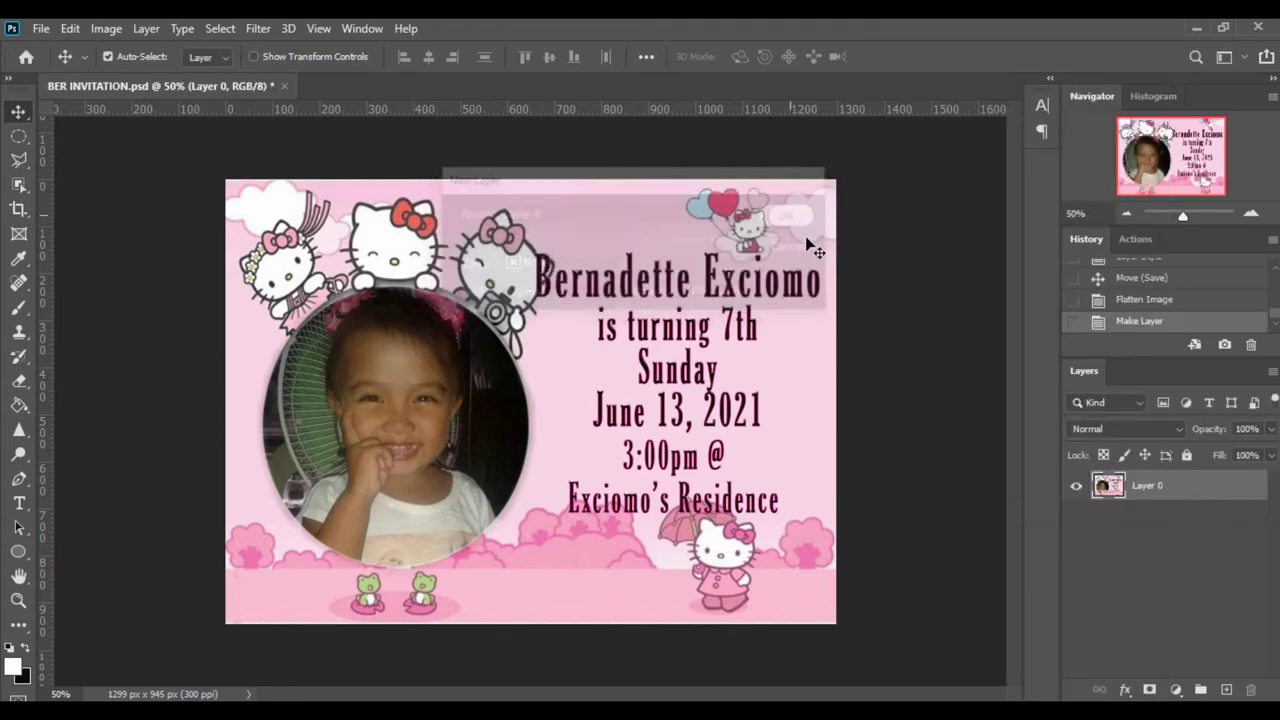
pyautogui.rightClick(1160, 490)
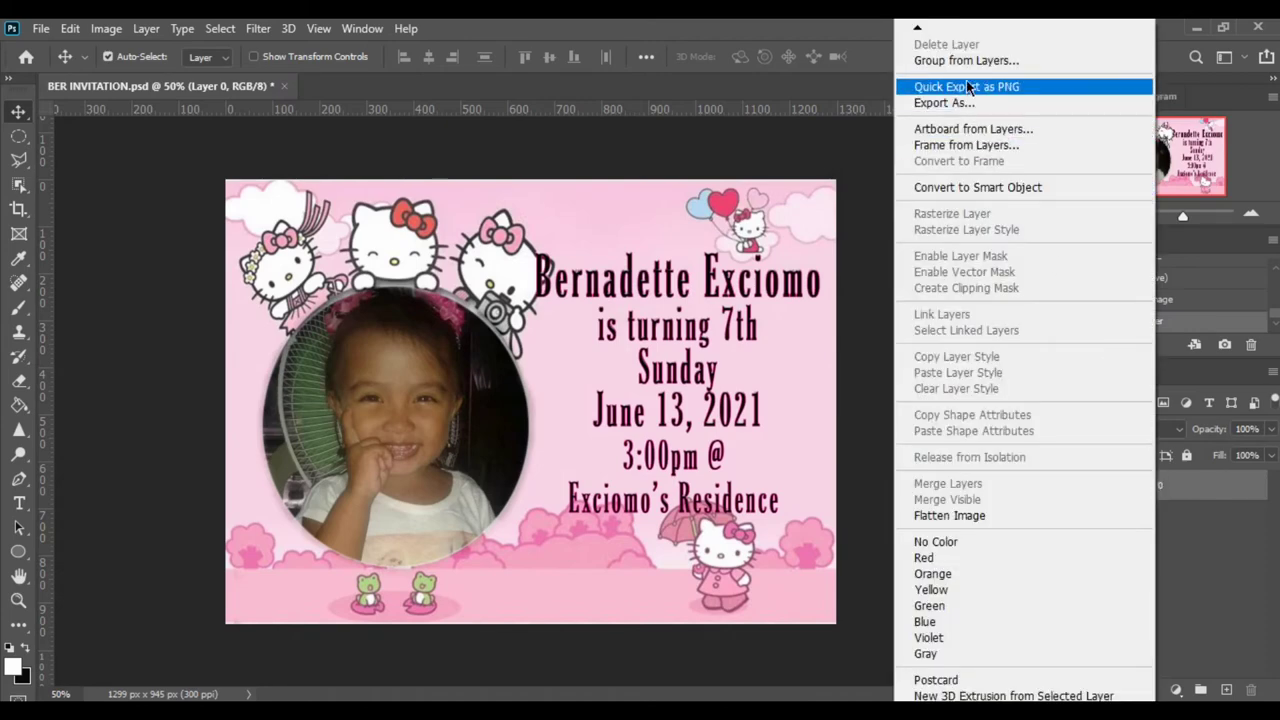
pyautogui.moveTo(920, 29)
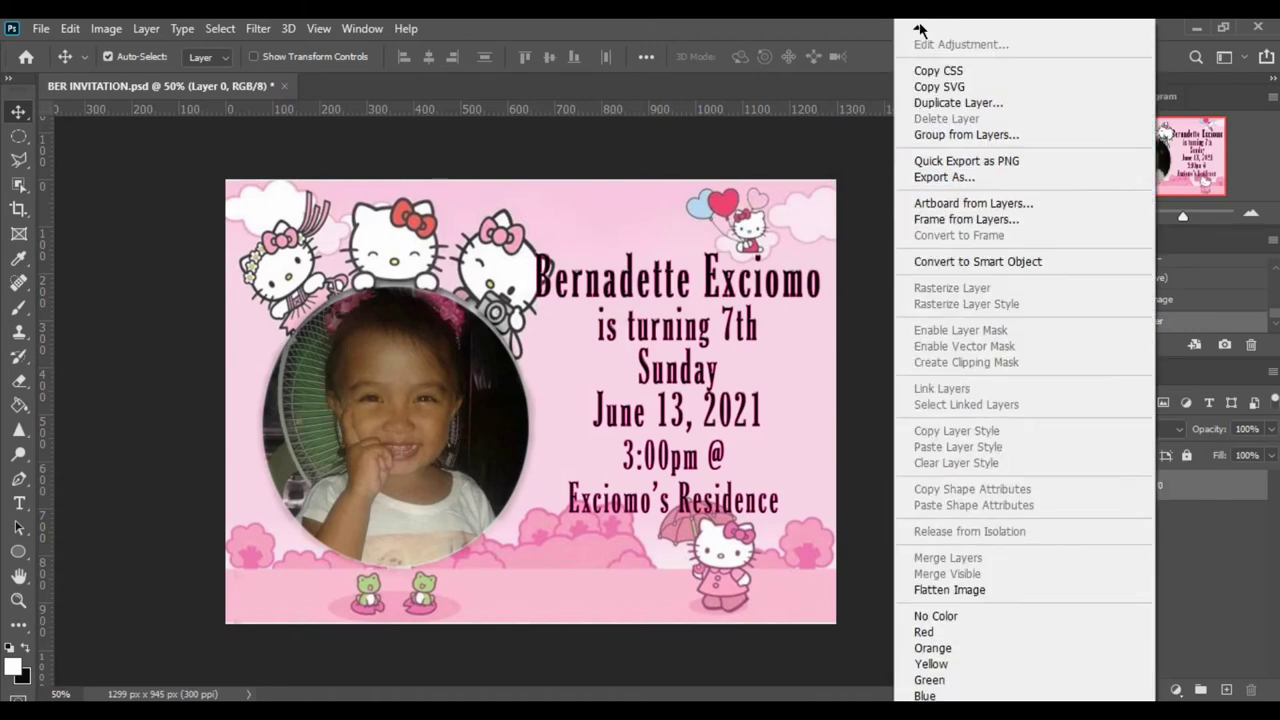
pyautogui.click(960, 44)
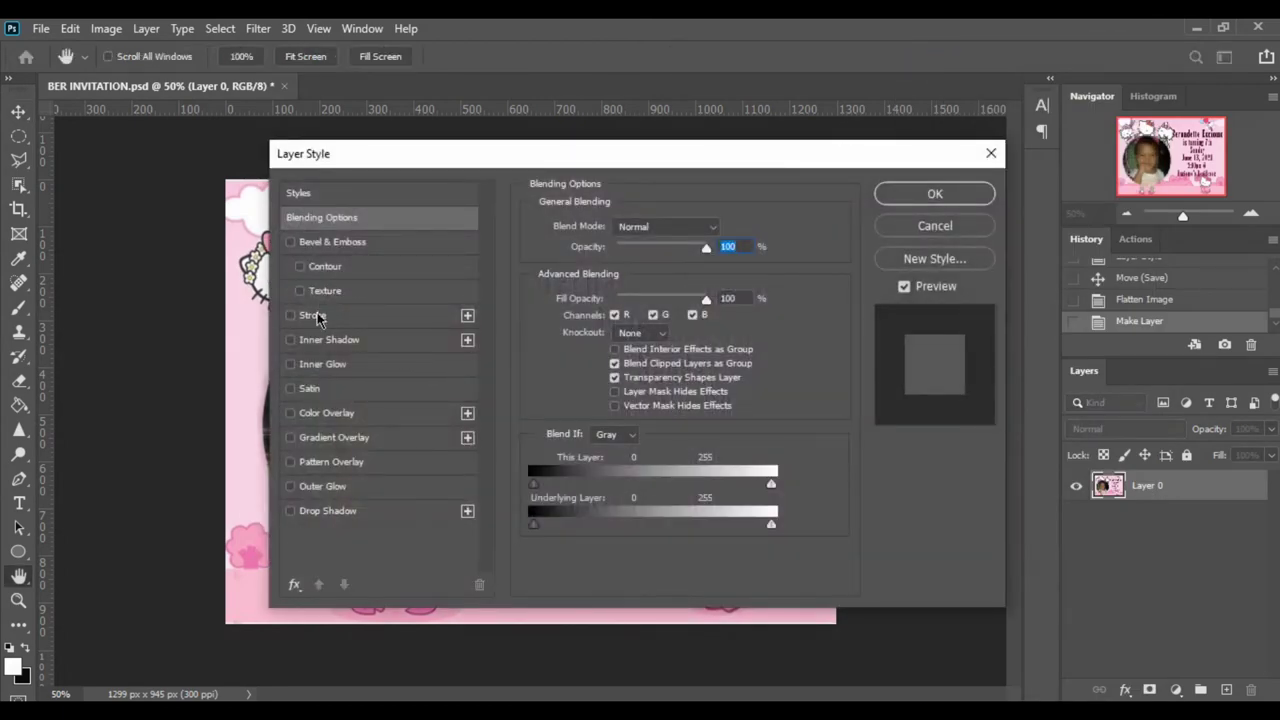
# Add a 3 px near-black (060606) Inside stroke to Layer 0.
pyautogui.click(320, 316)
pyautogui.click(583, 364)
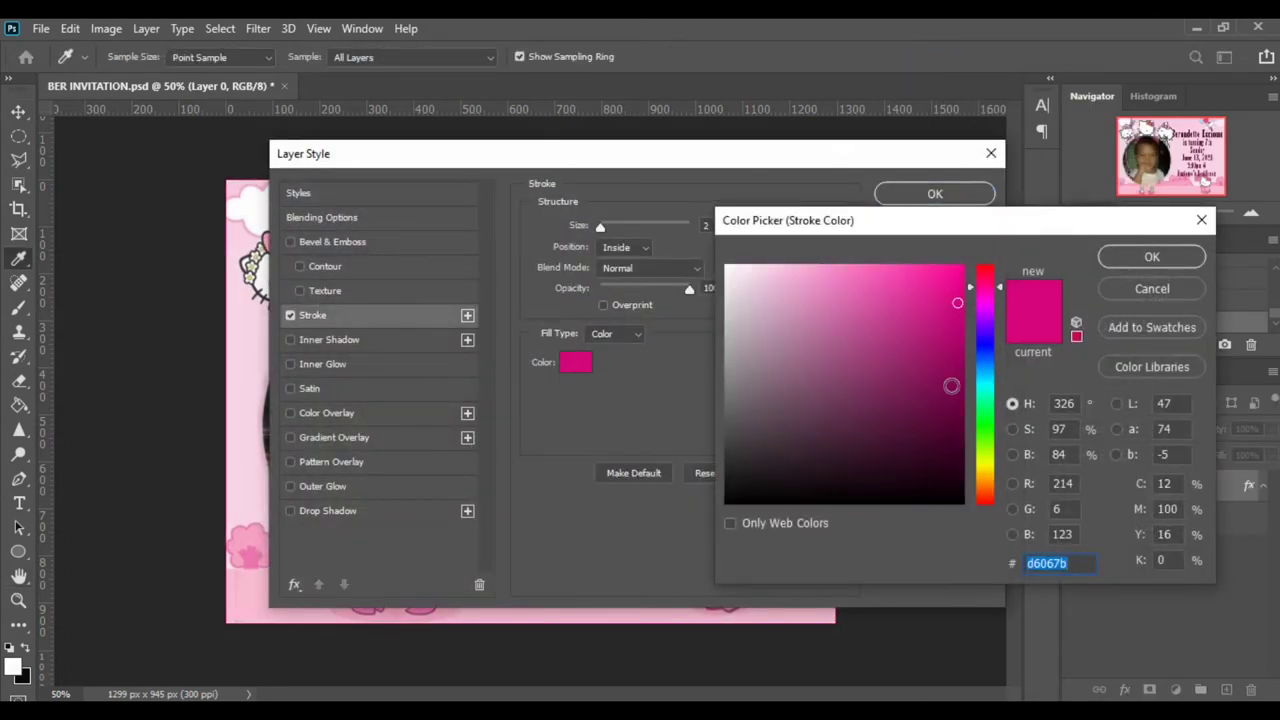
pyautogui.click(735, 507)
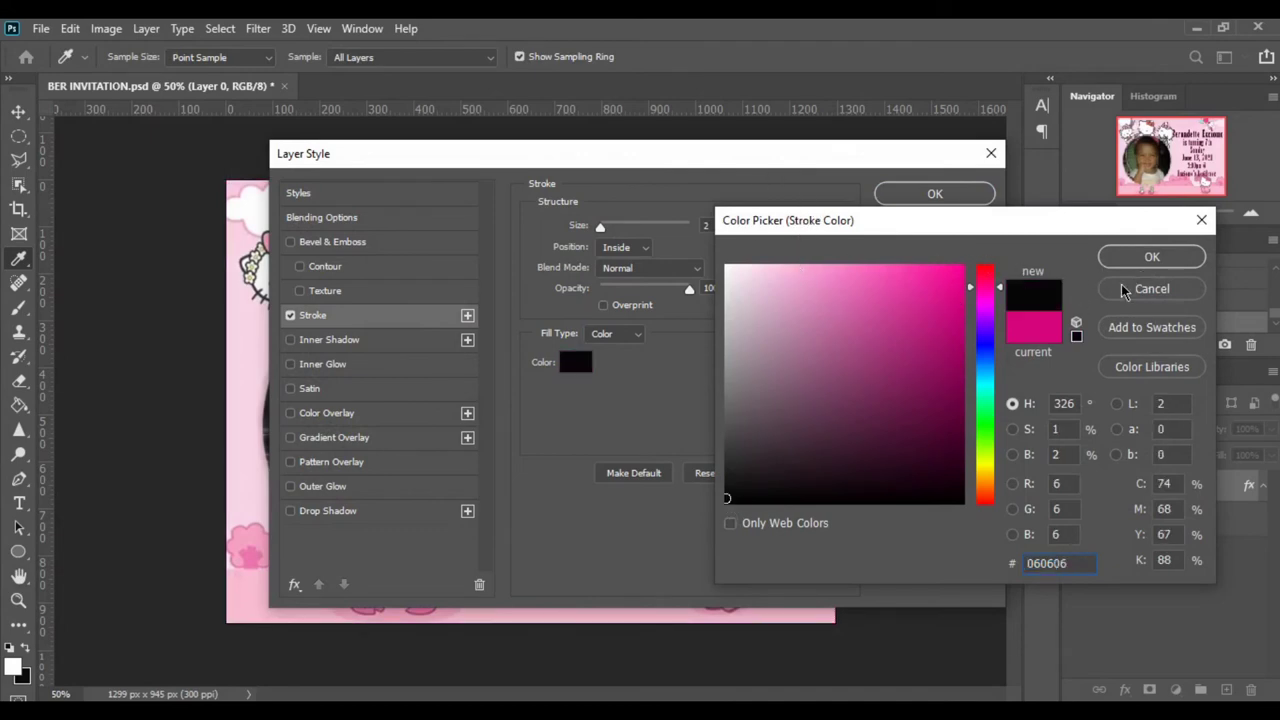
pyautogui.click(1145, 262)
pyautogui.moveTo(638, 162); pyautogui.dragTo(818, 198)
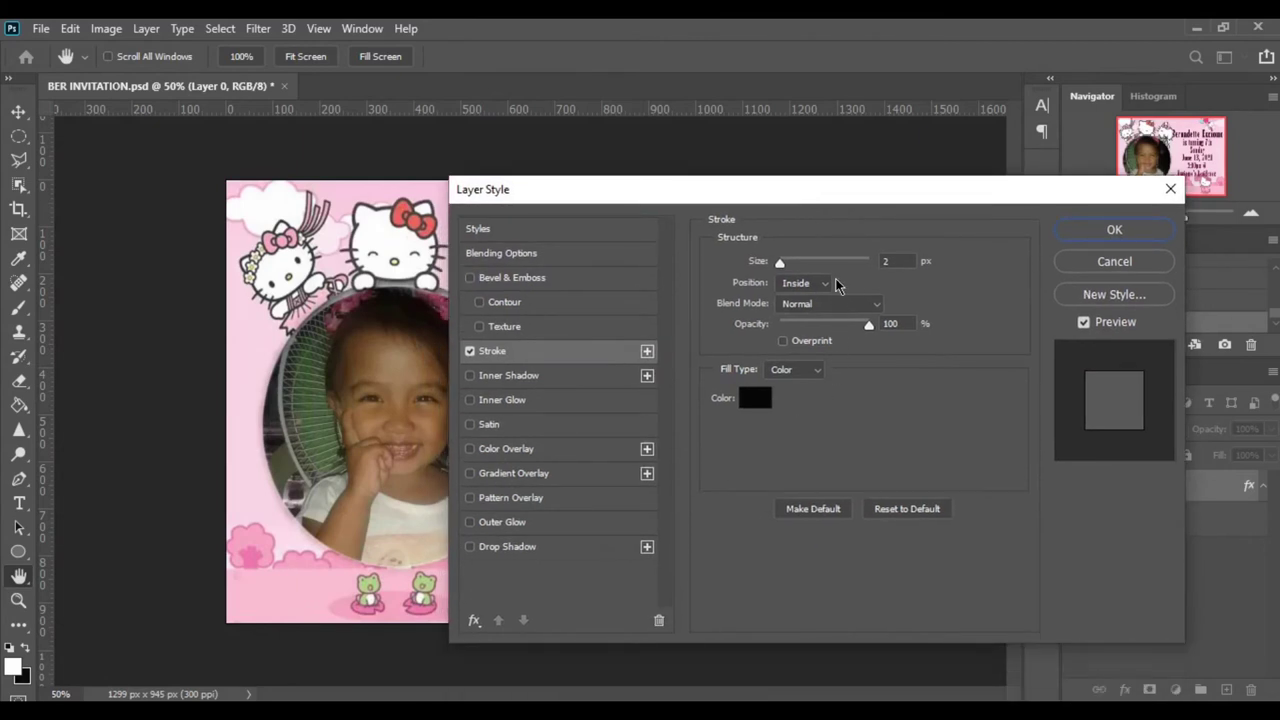
pyautogui.press('Tab')
pyautogui.write('3')
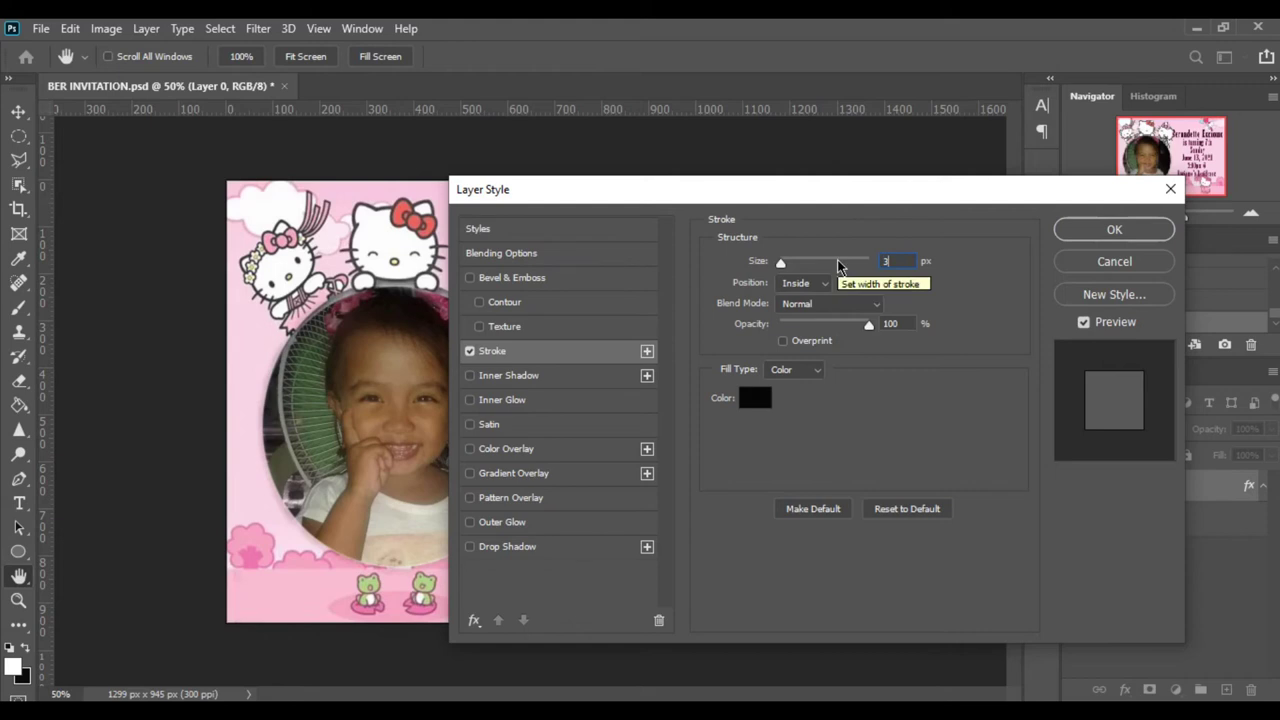
pyautogui.click(805, 283)
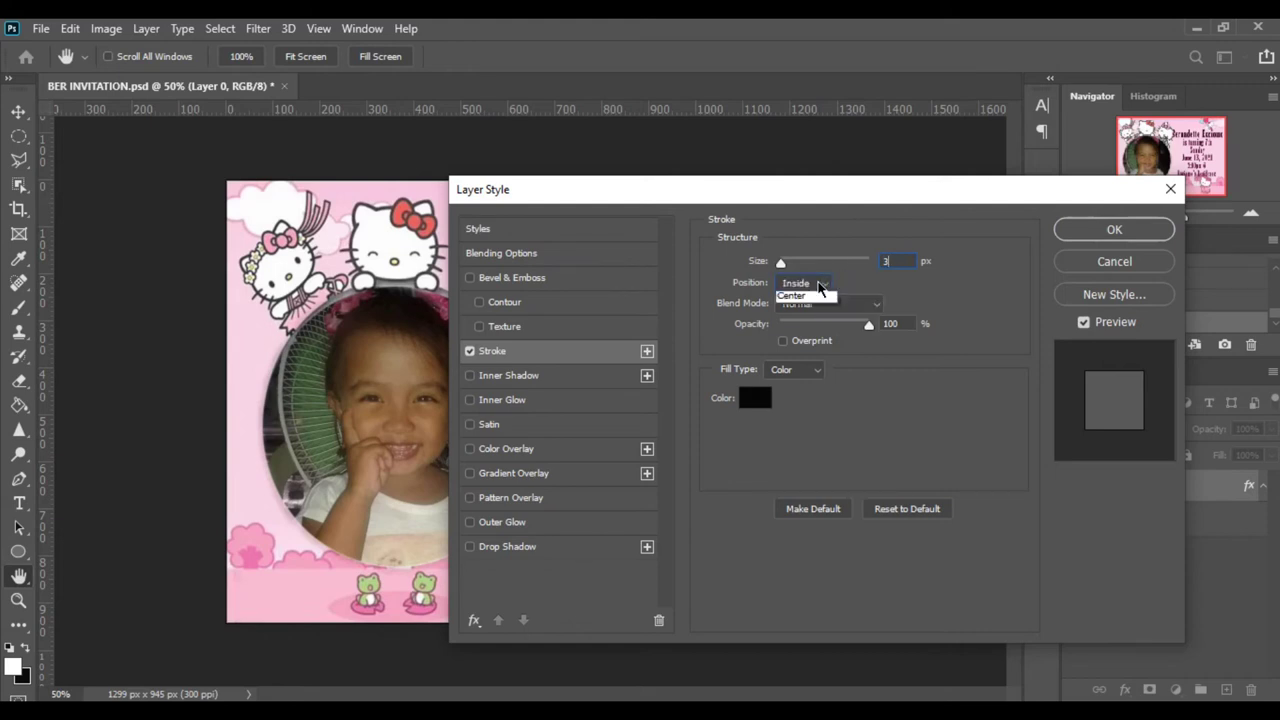
pyautogui.click(812, 303)
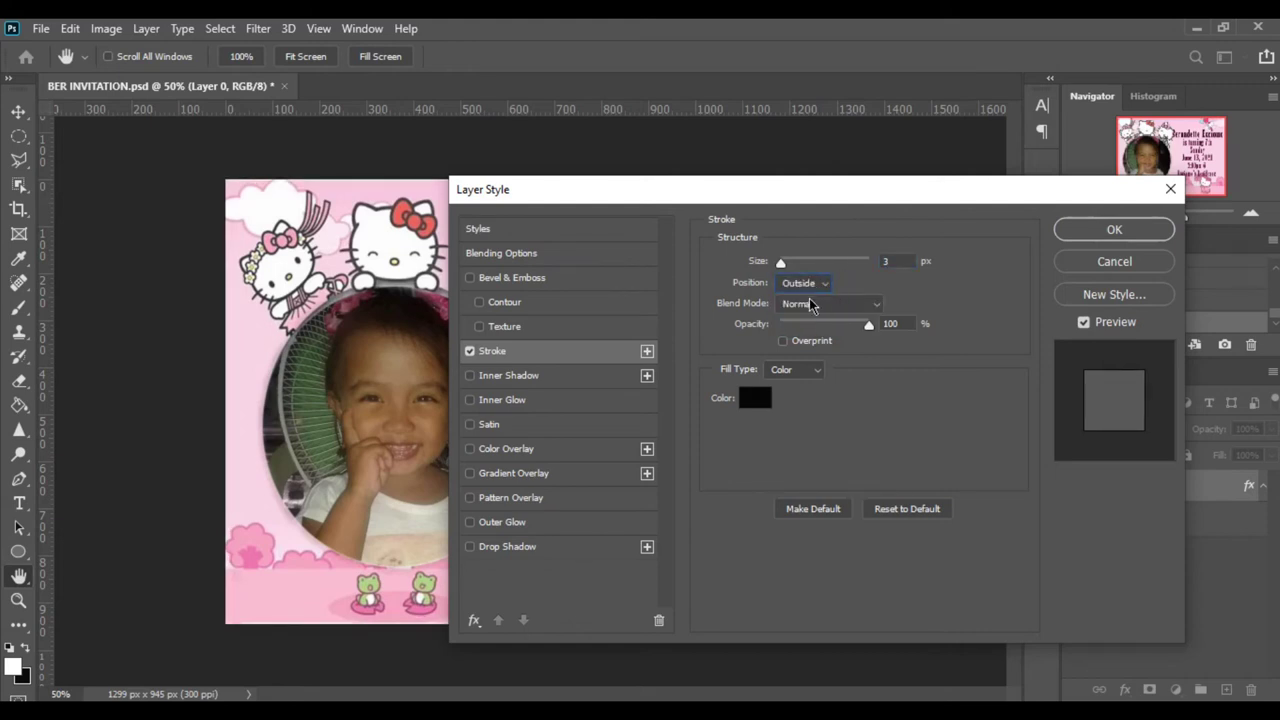
pyautogui.click(810, 284)
pyautogui.click(803, 305)
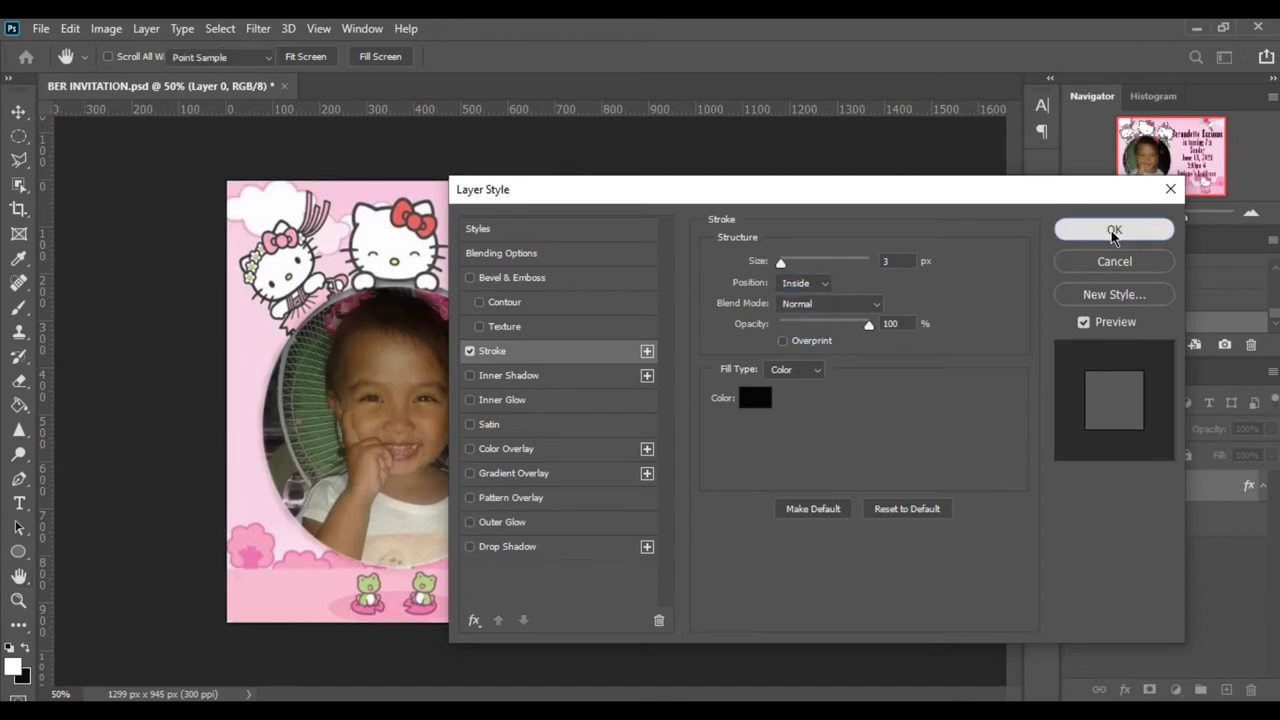
pyautogui.click(1113, 230)
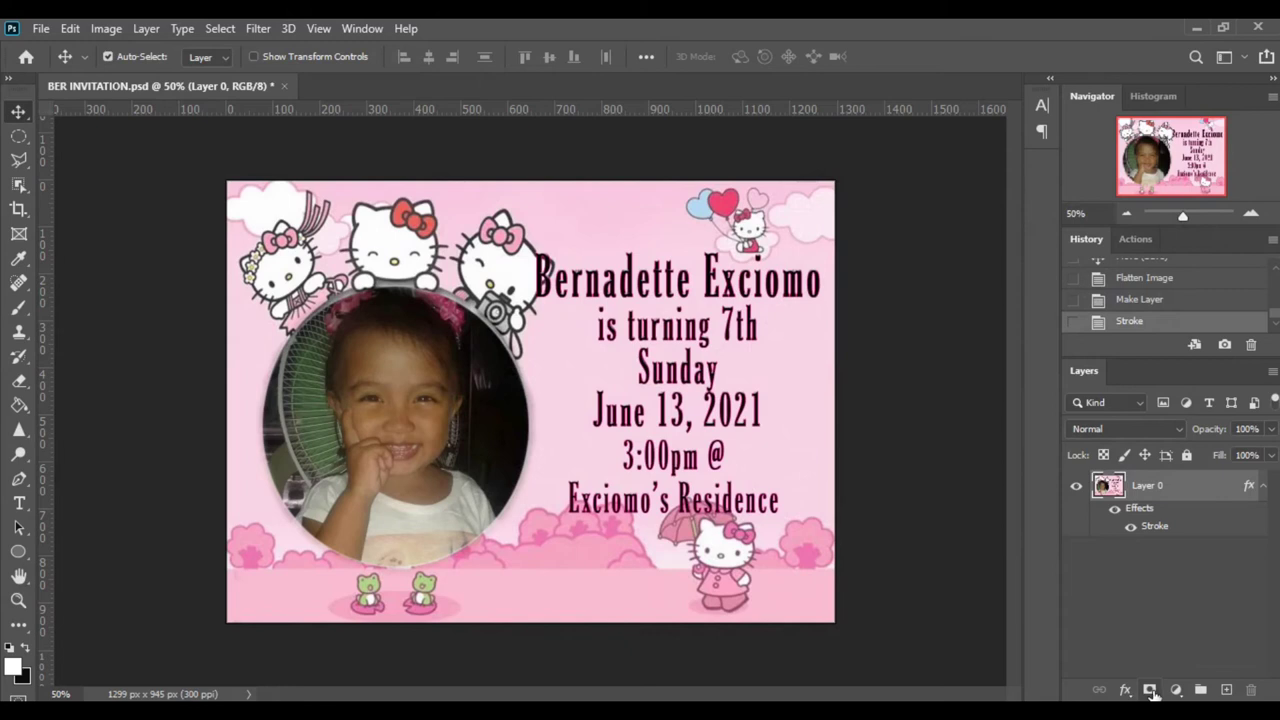
# Add a layer mask to Layer 0, then undo it.
pyautogui.click(1155, 694)
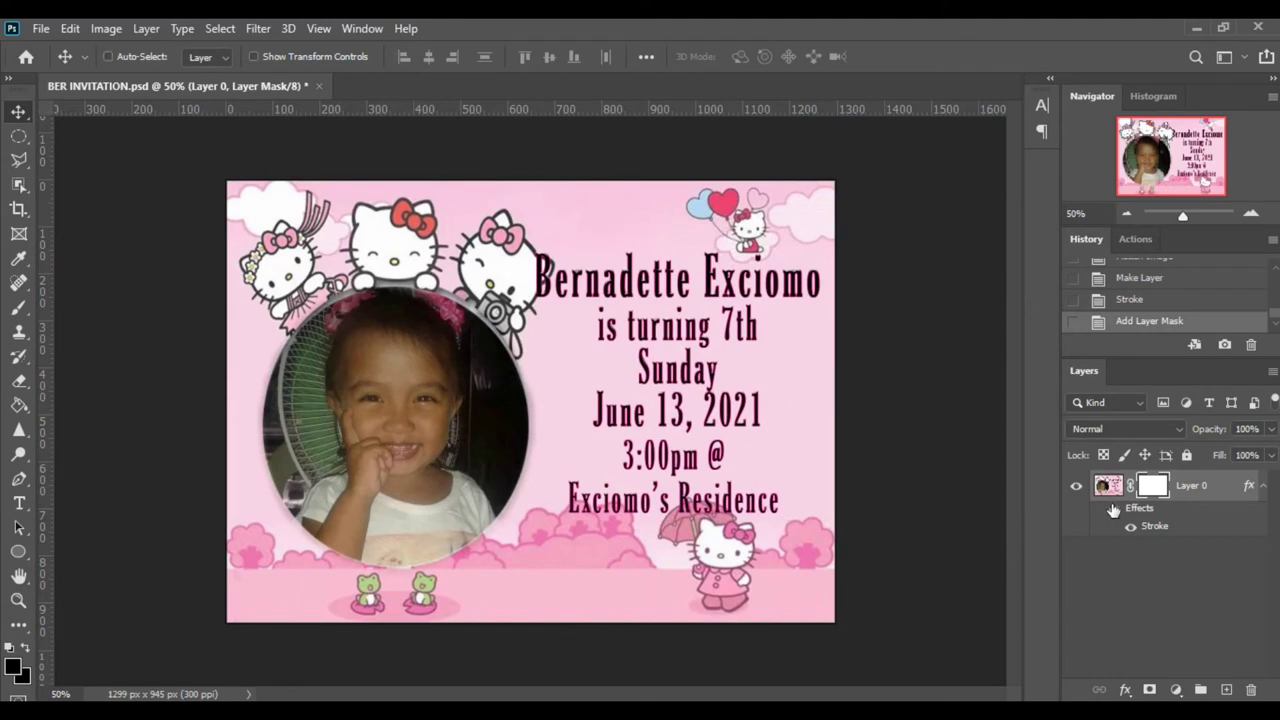
pyautogui.hotkey('ctrl', 'z')
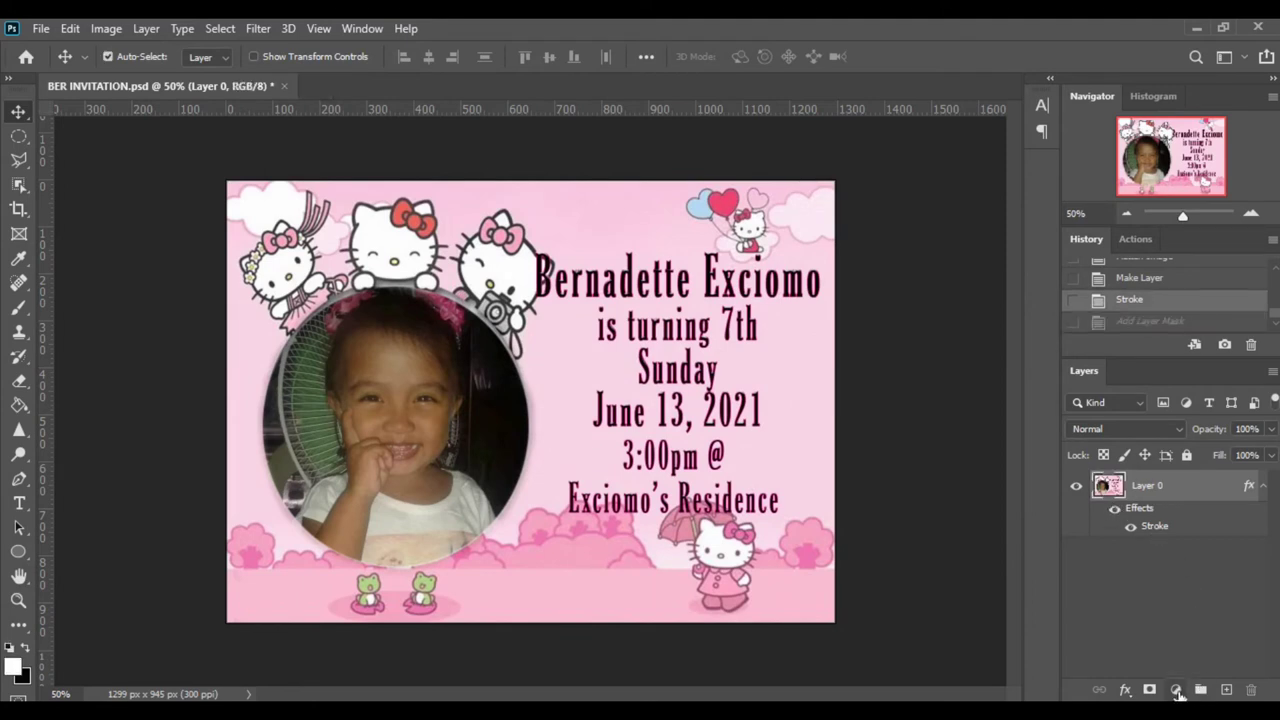
pyautogui.click(1177, 692)
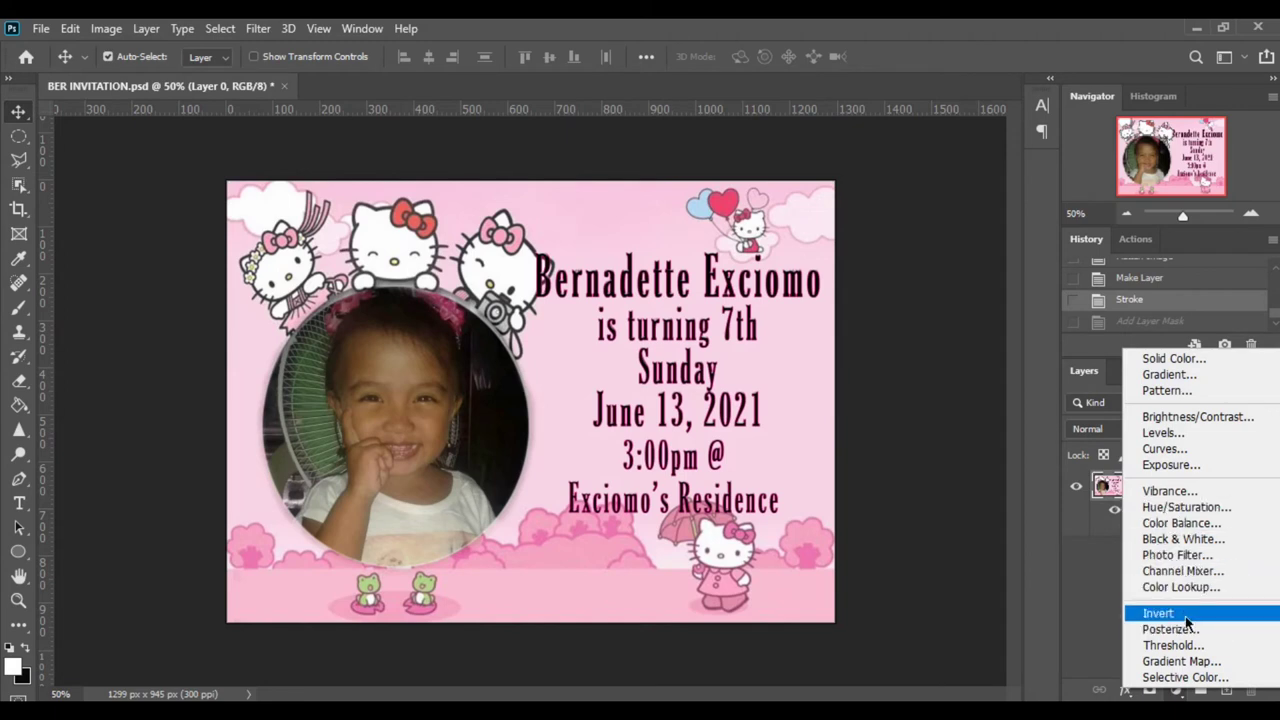
# Add a Curves adjustment layer in Screen mode with opacity lowered to about 45%.
pyautogui.click(1164, 449)
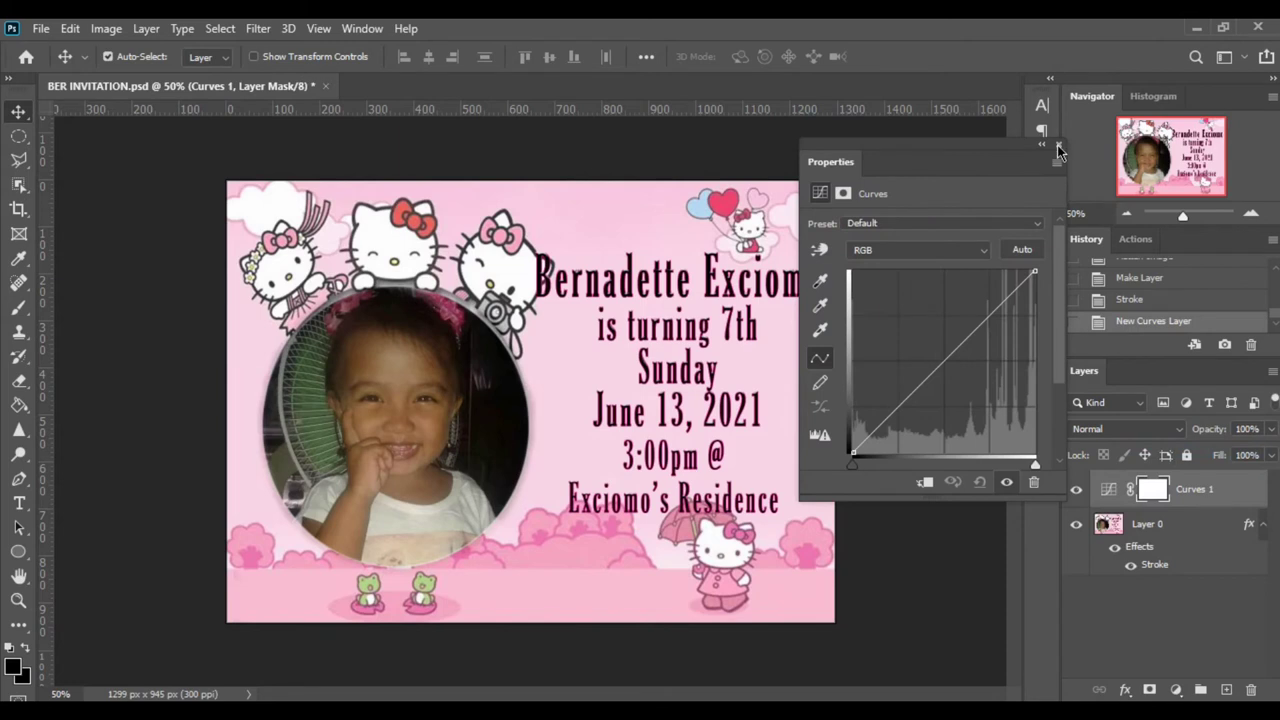
pyautogui.click(1059, 147)
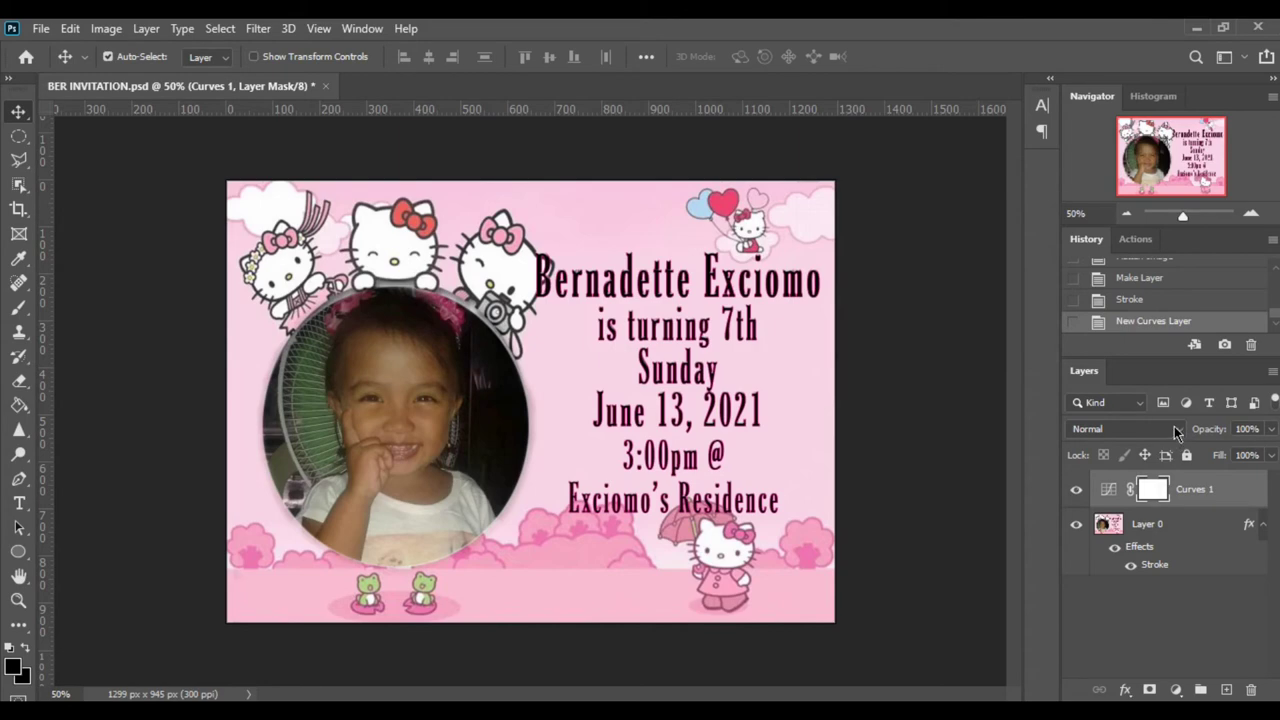
pyautogui.click(1175, 432)
pyautogui.click(1095, 395)
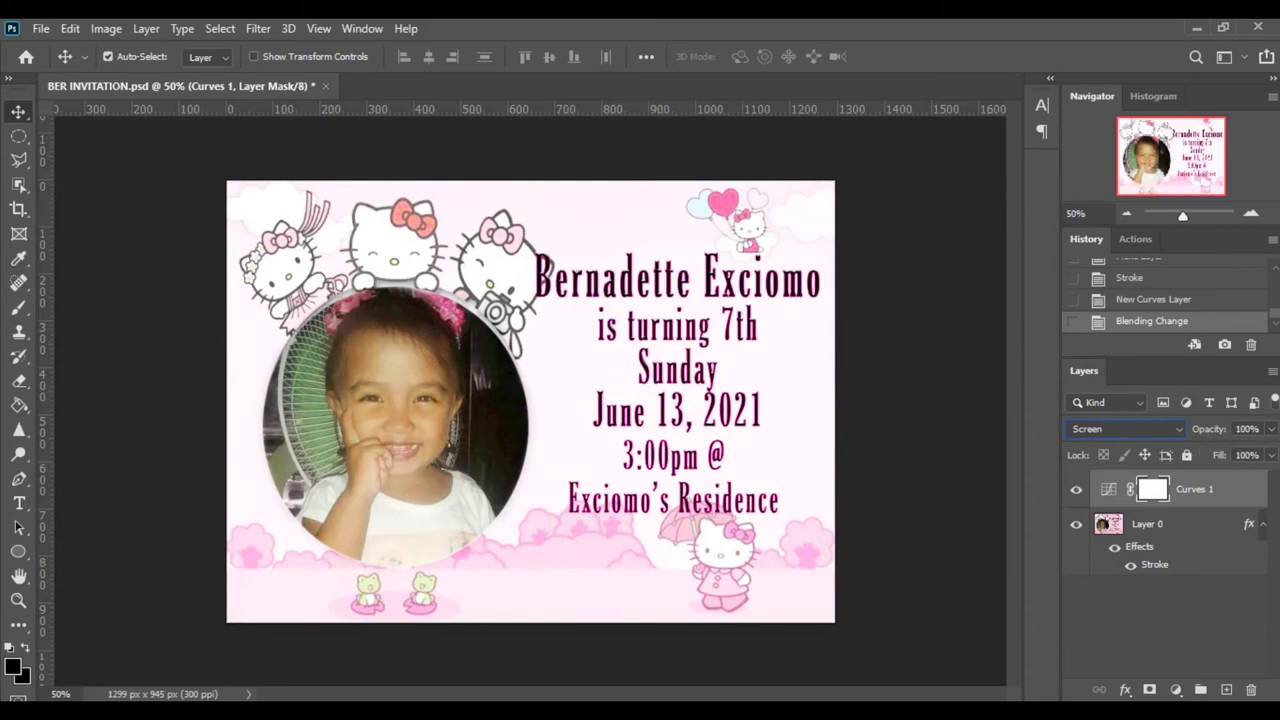
pyautogui.click(1272, 430)
pyautogui.moveTo(1268, 453); pyautogui.dragTo(1211, 456)
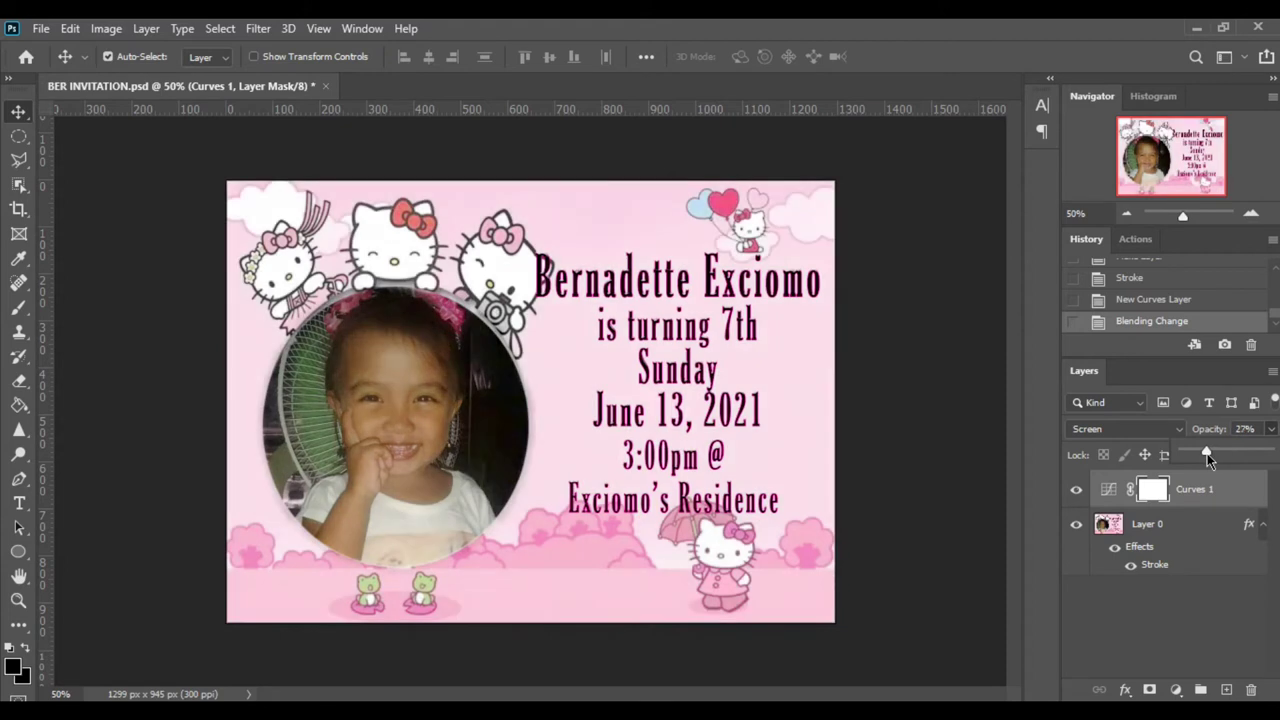
pyautogui.moveTo(1211, 456); pyautogui.dragTo(1225, 456)
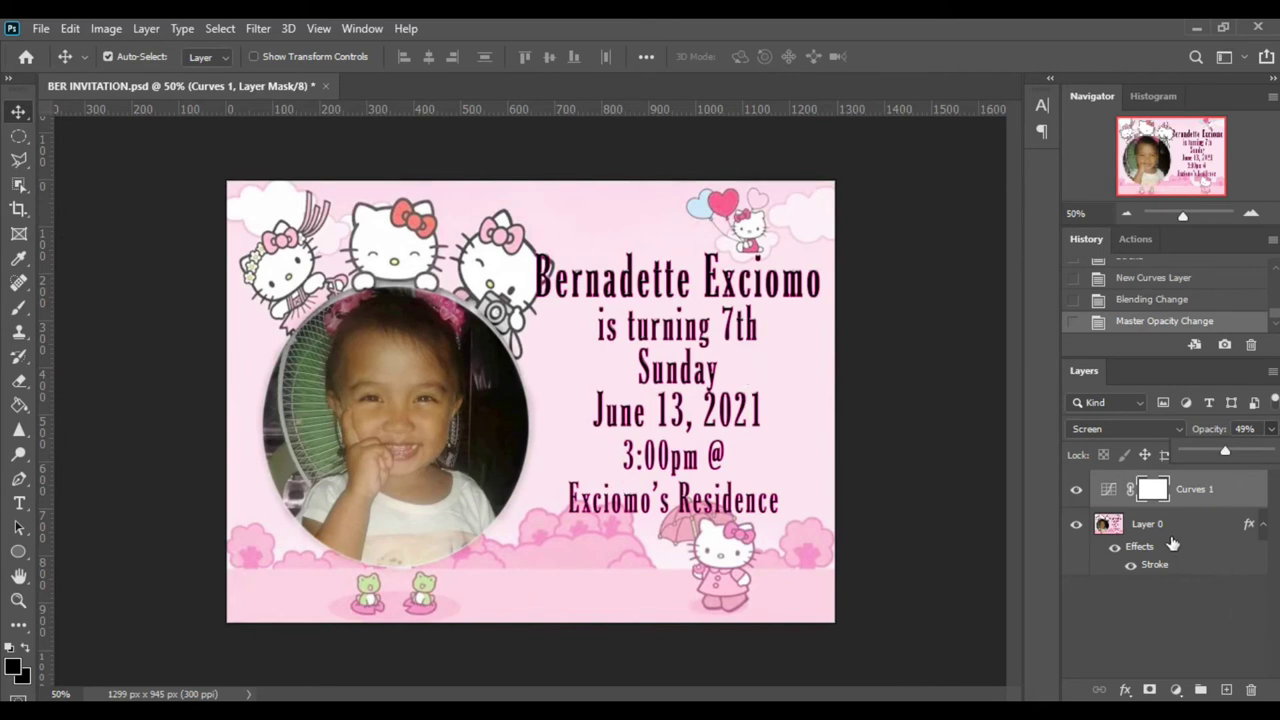
# Flatten the invitation and convert its Background into an editable Layer 0.
pyautogui.rightClick(1165, 537)
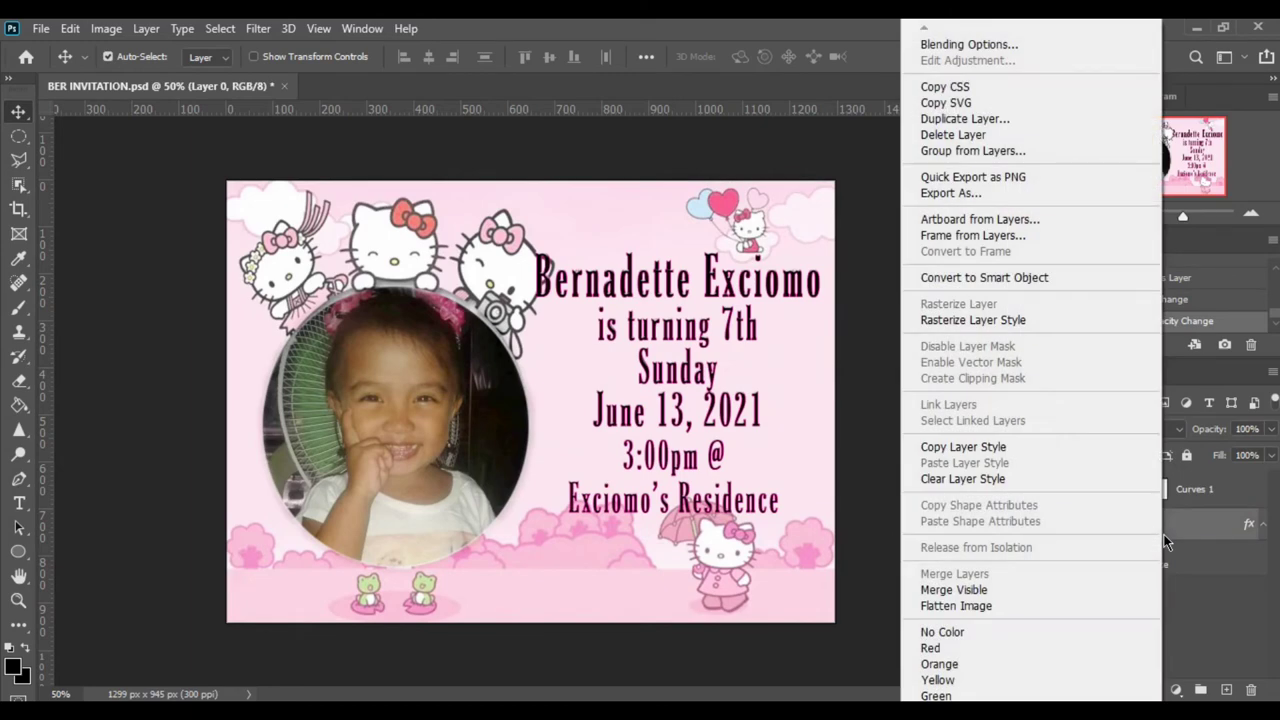
pyautogui.click(965, 605)
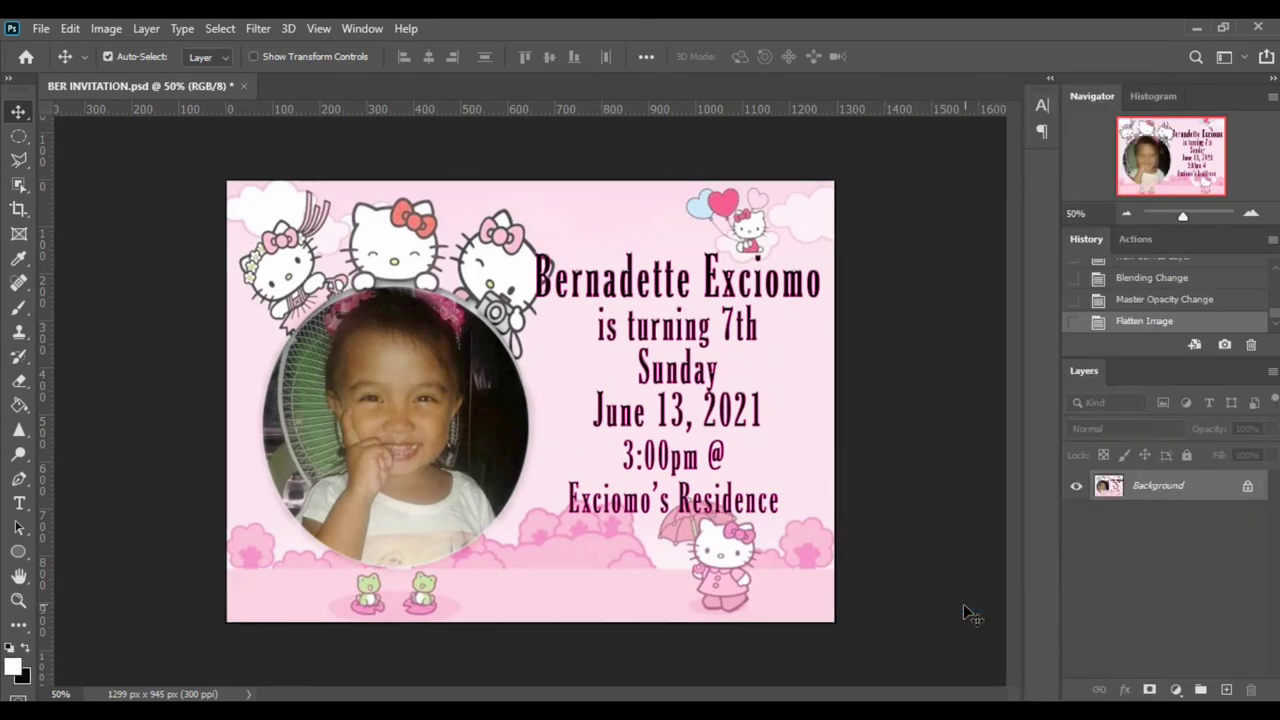
pyautogui.click(1247, 486)
pyautogui.press('h')
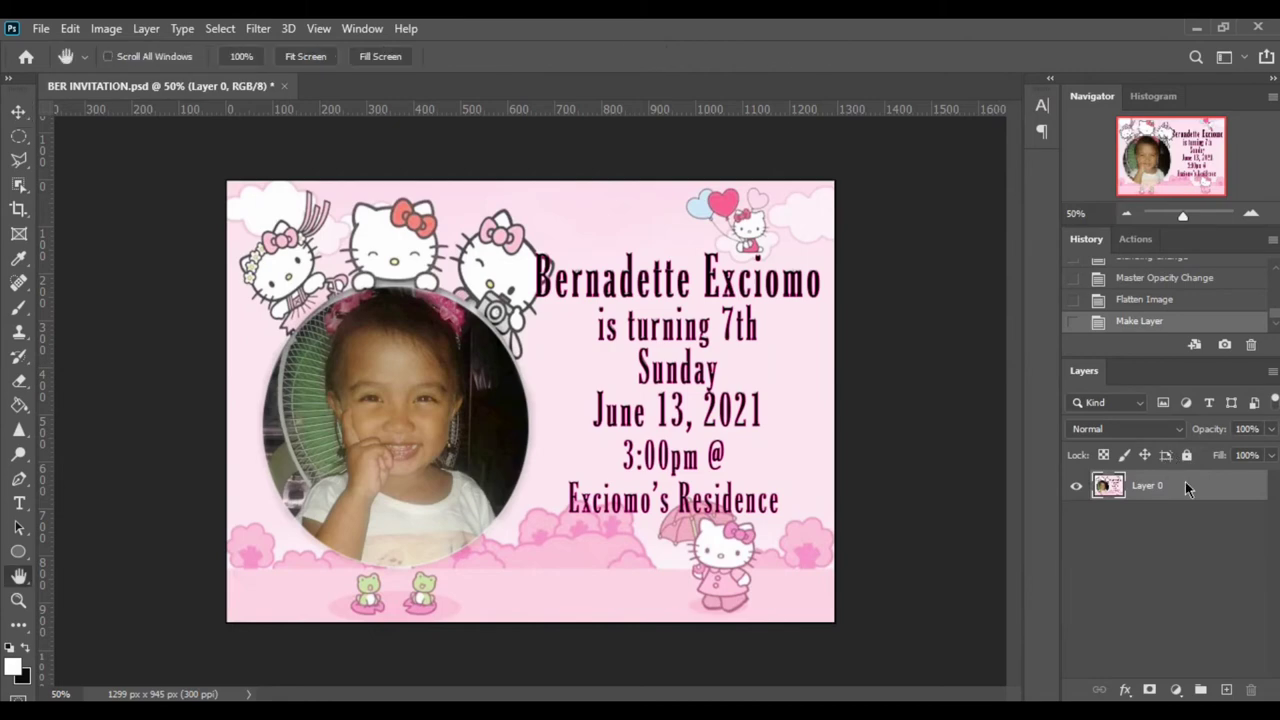
pyautogui.doubleClick(1190, 487)
pyautogui.press('Return')
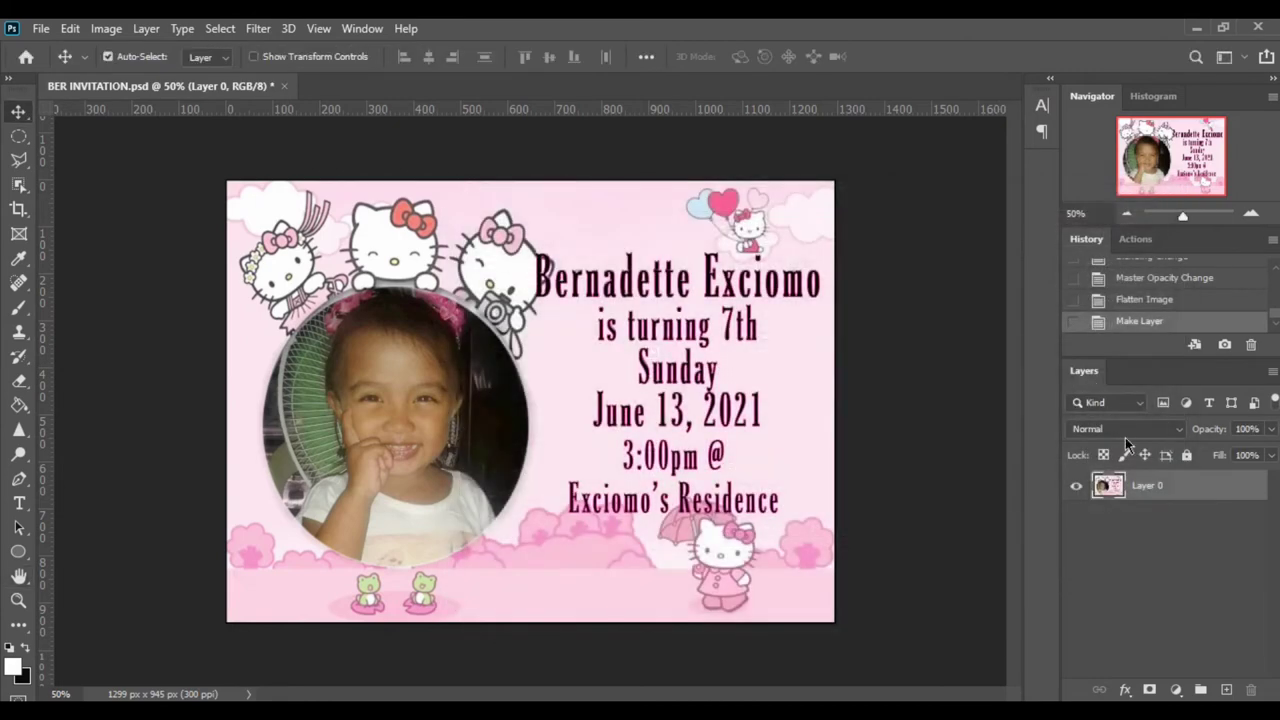
# Rename Layer 0 to 'ber'.
pyautogui.rightClick(1160, 490)
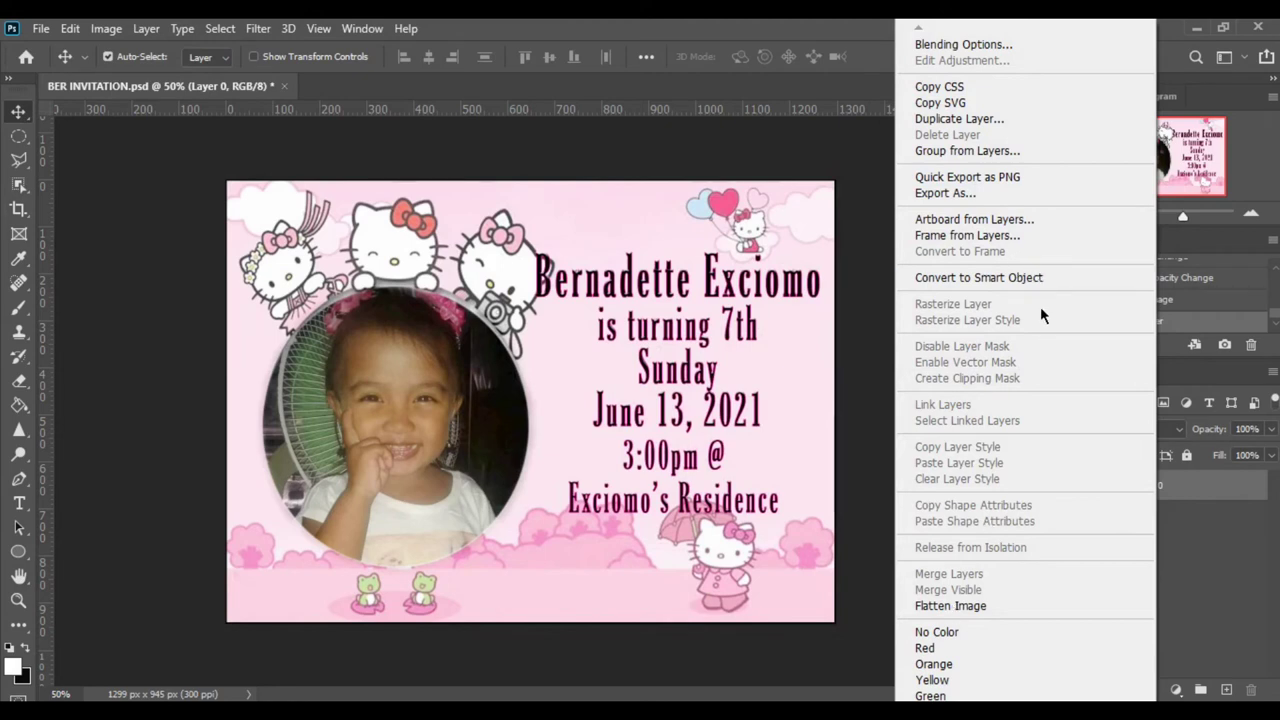
pyautogui.click(1148, 500)
pyautogui.doubleClick(1150, 488)
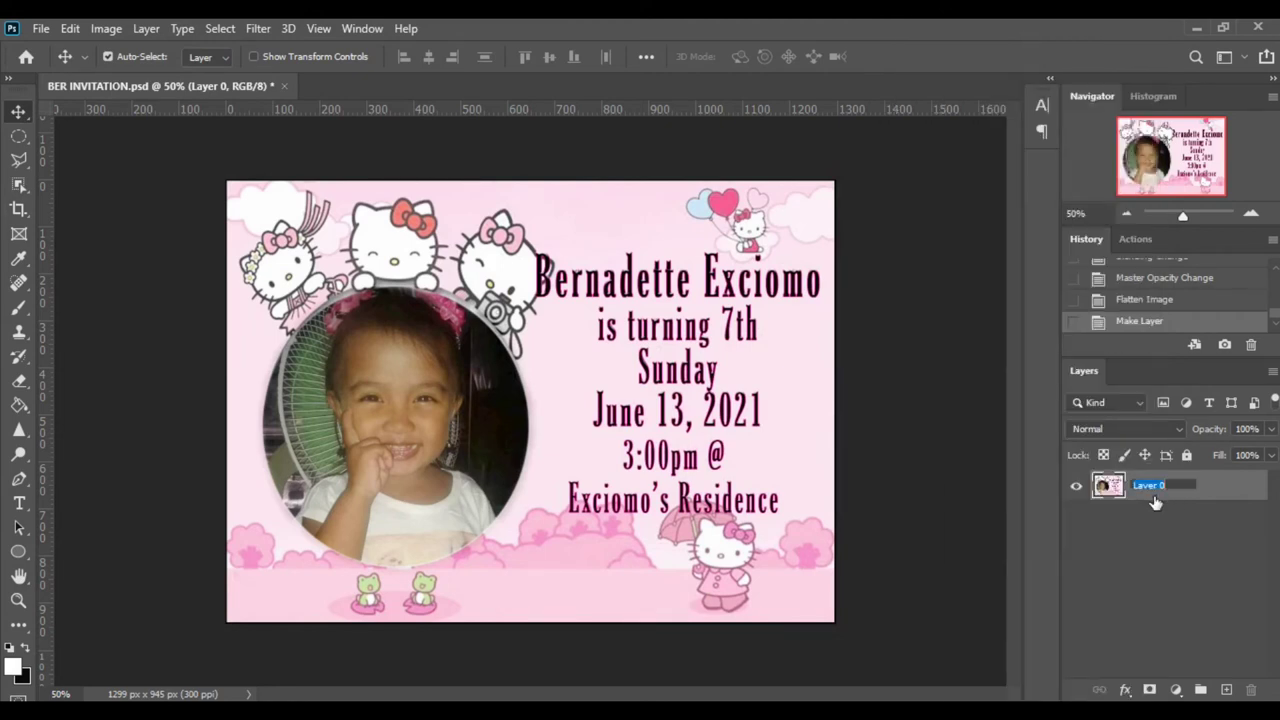
pyautogui.write('ber')
pyautogui.press('Return')
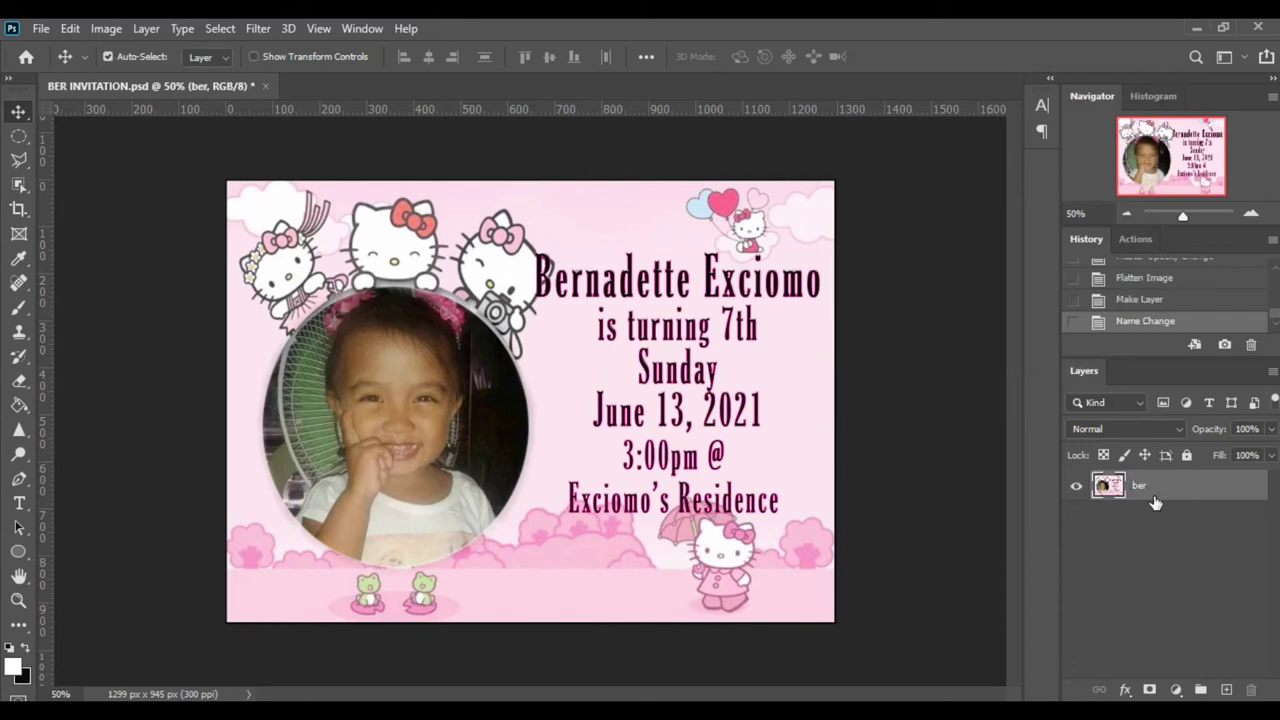
# Float the invitation into its own window and start a new document with Ctrl+N.
pyautogui.moveTo(170, 88)
pyautogui.mouseDown()
pyautogui.moveTo(300, 225)
pyautogui.moveTo(272, 136)
pyautogui.mouseUp()
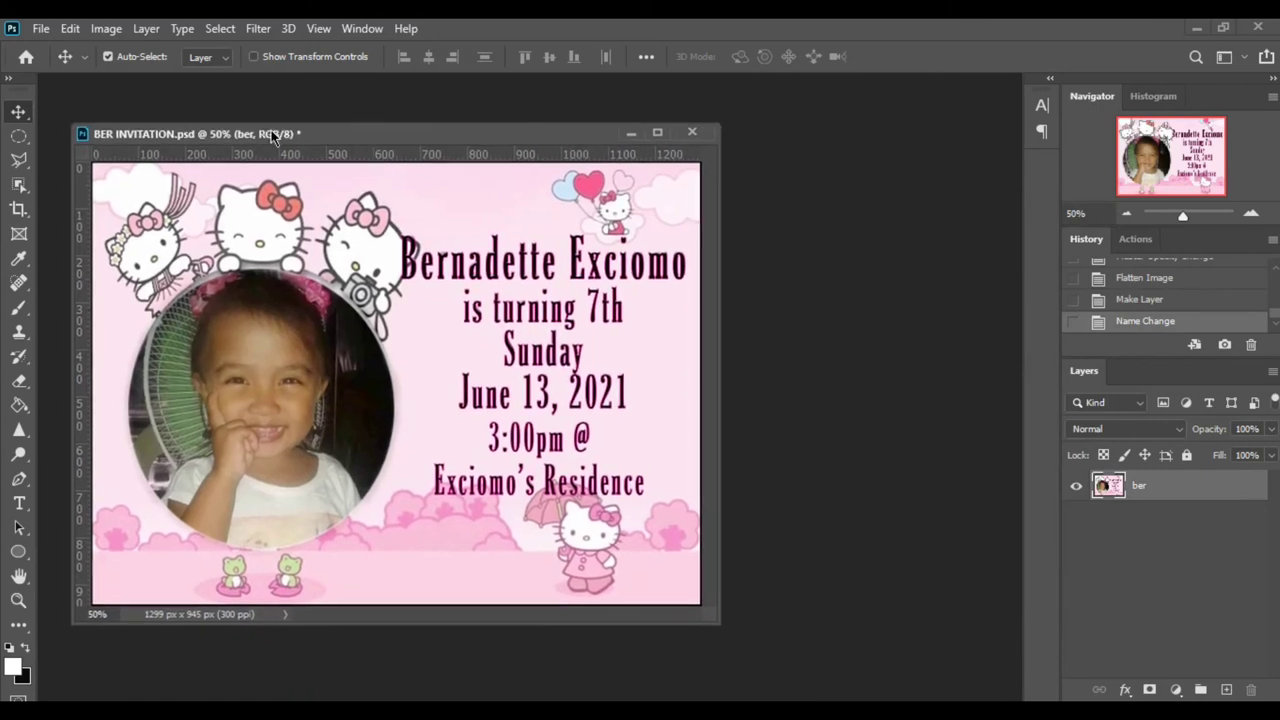
pyautogui.press('ctrl')
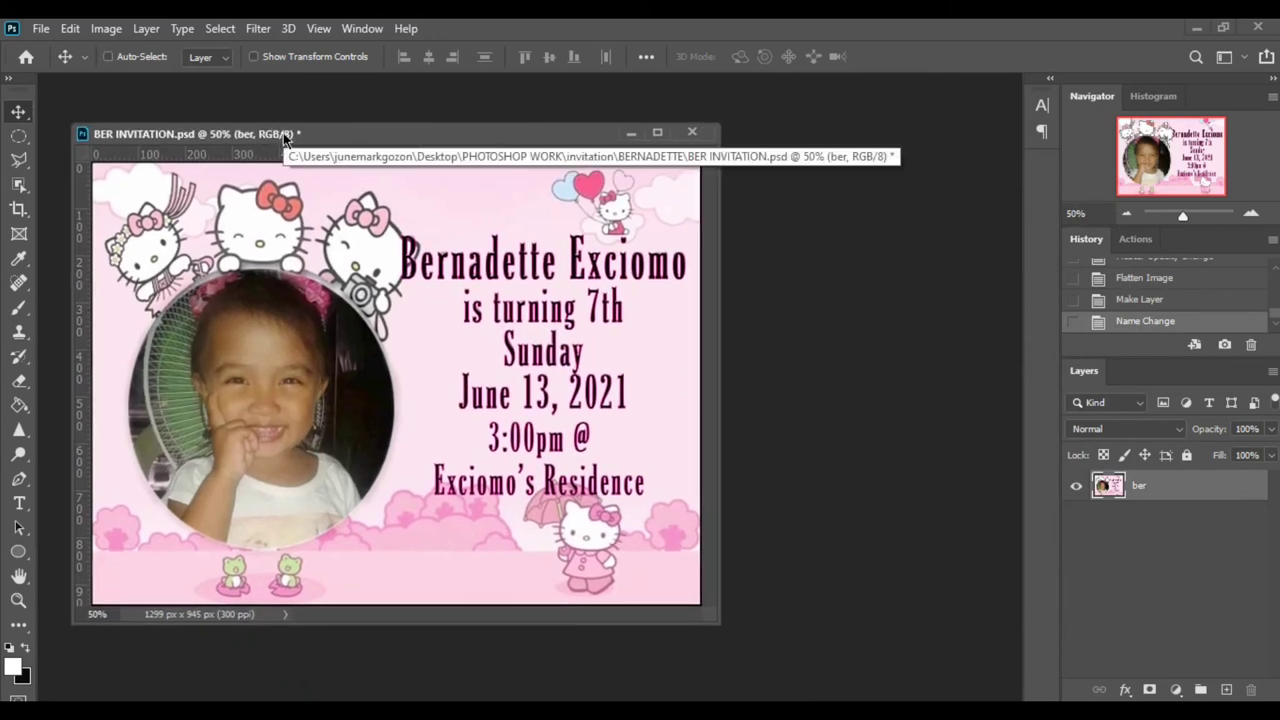
pyautogui.moveTo(285, 140); pyautogui.dragTo(292, 140)
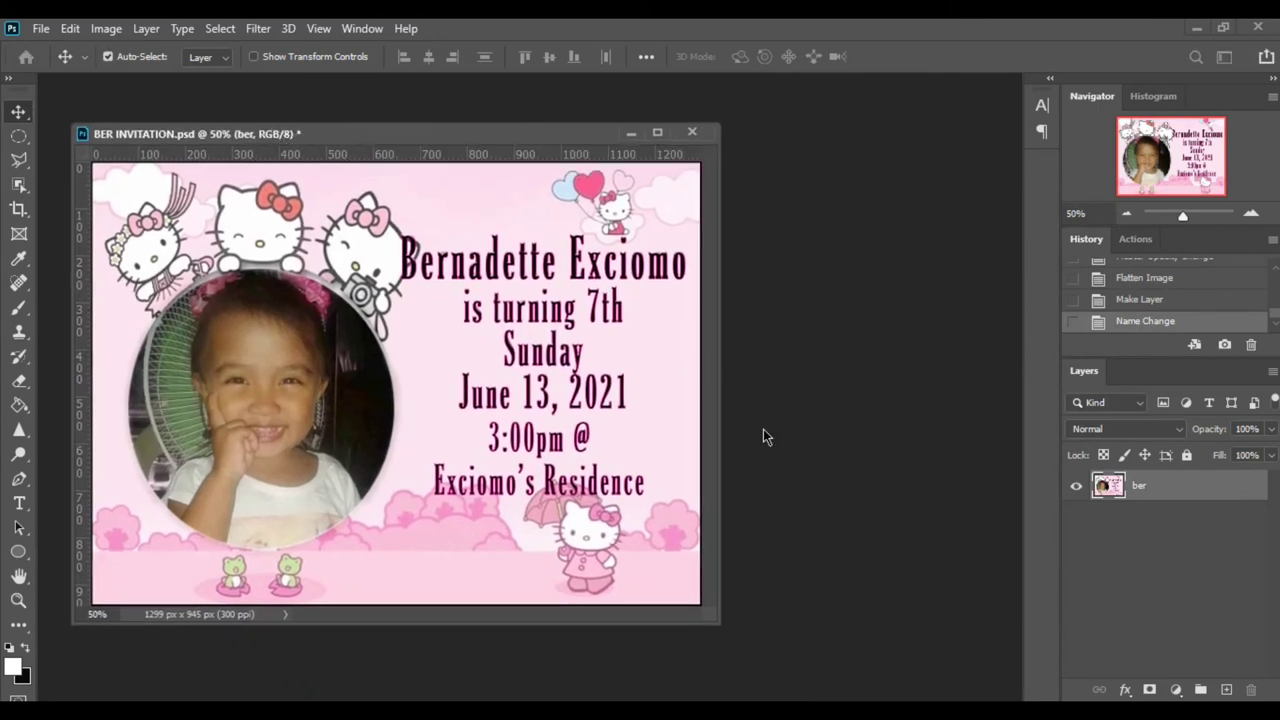
pyautogui.hotkey('ctrl', 'n')
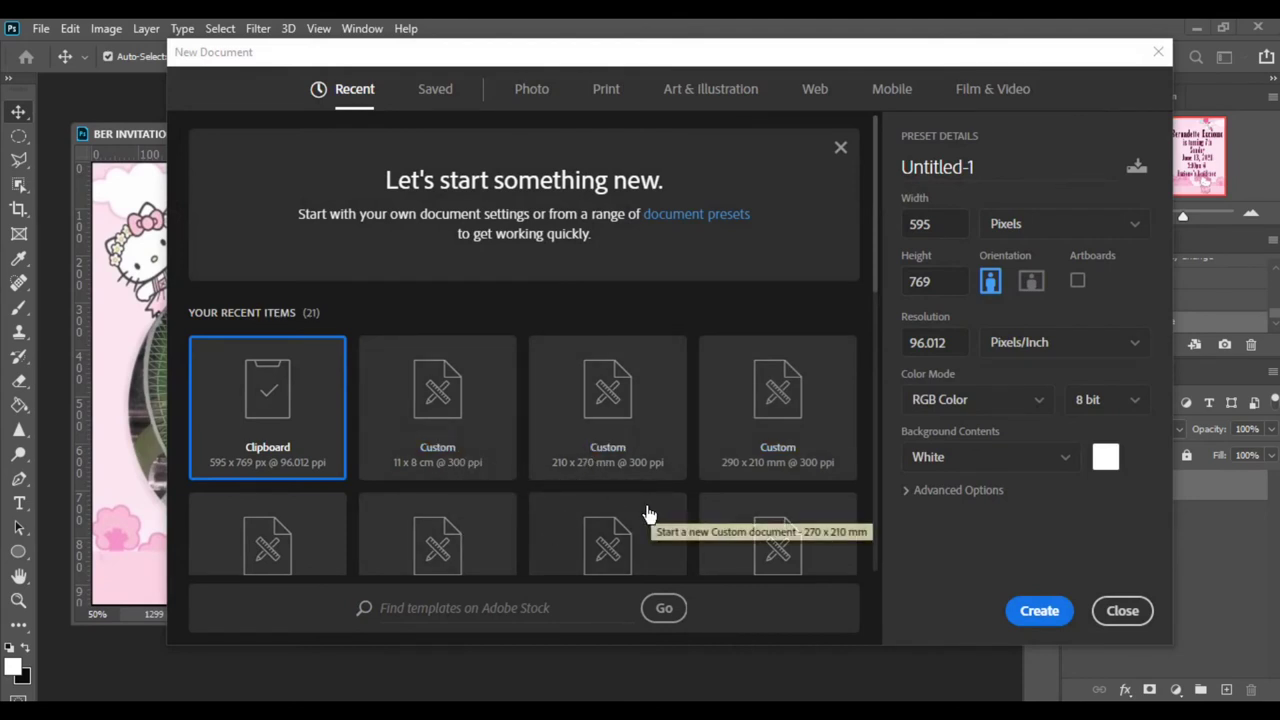
# Create a blank landscape sheet from the 290 × 210 mm @ 300 ppi recent preset.
pyautogui.scroll(-2, 604, 528)
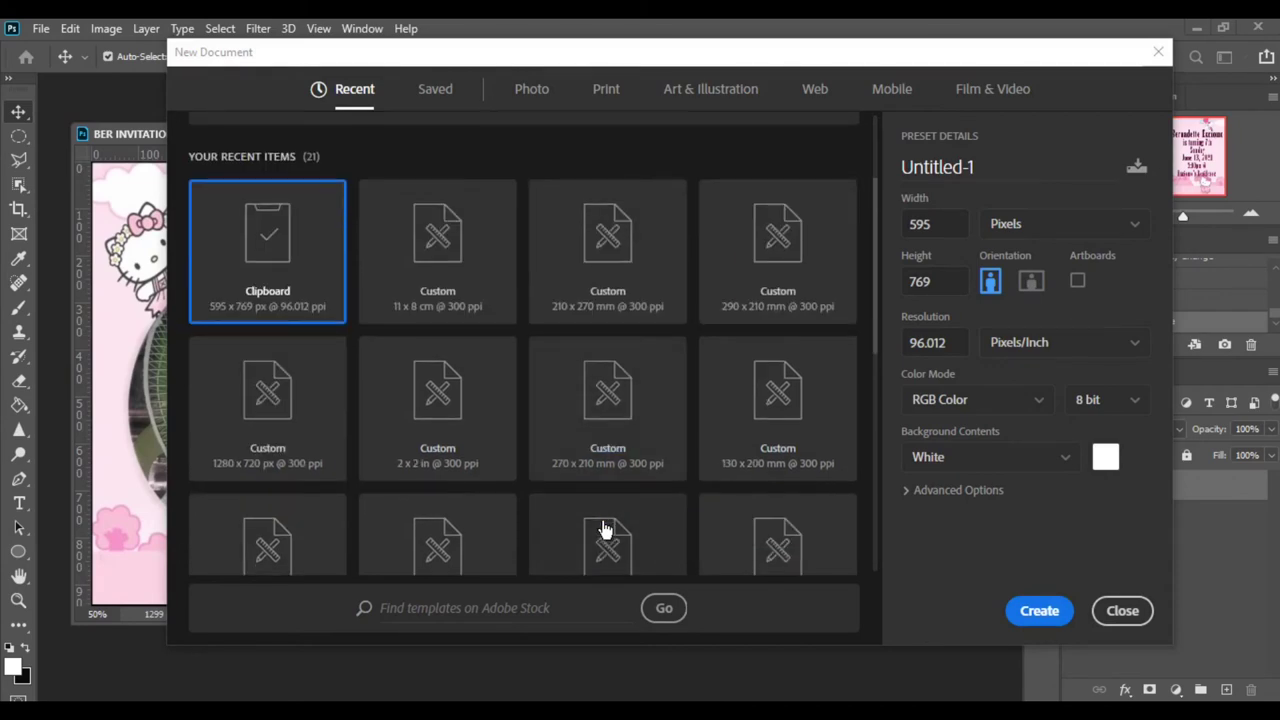
pyautogui.scroll(-3, 604, 528)
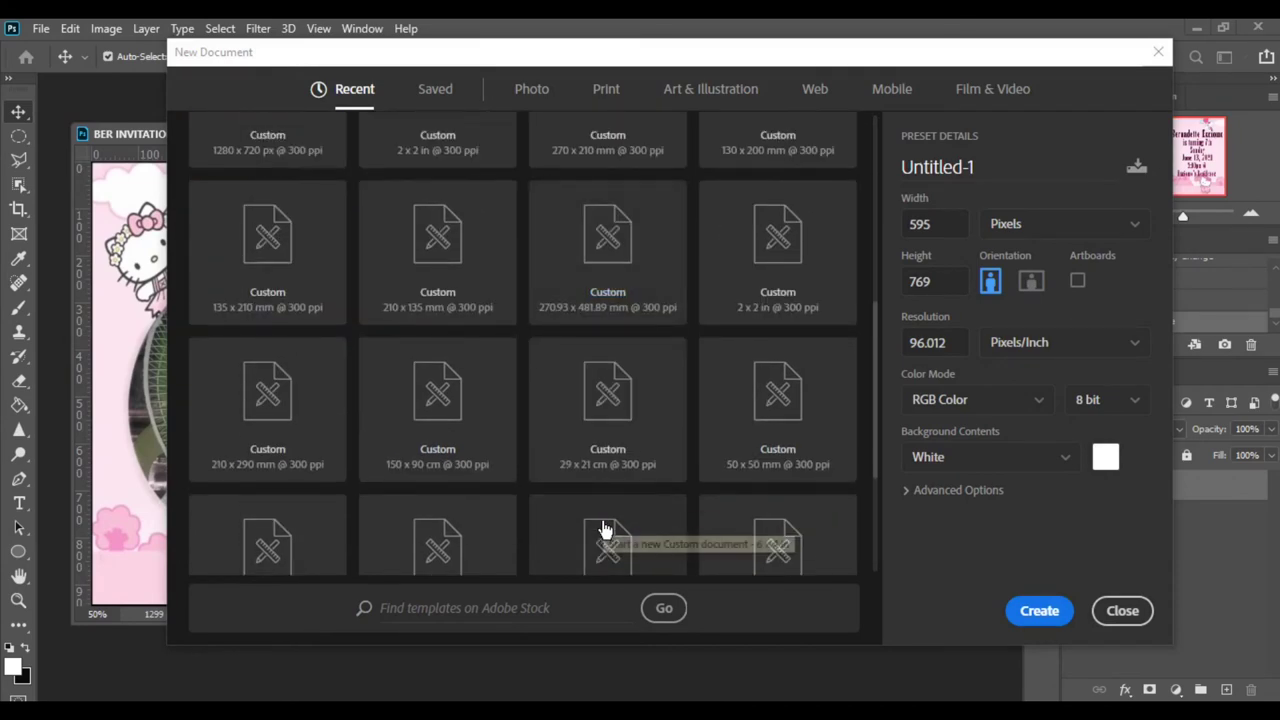
pyautogui.scroll(-3, 604, 528)
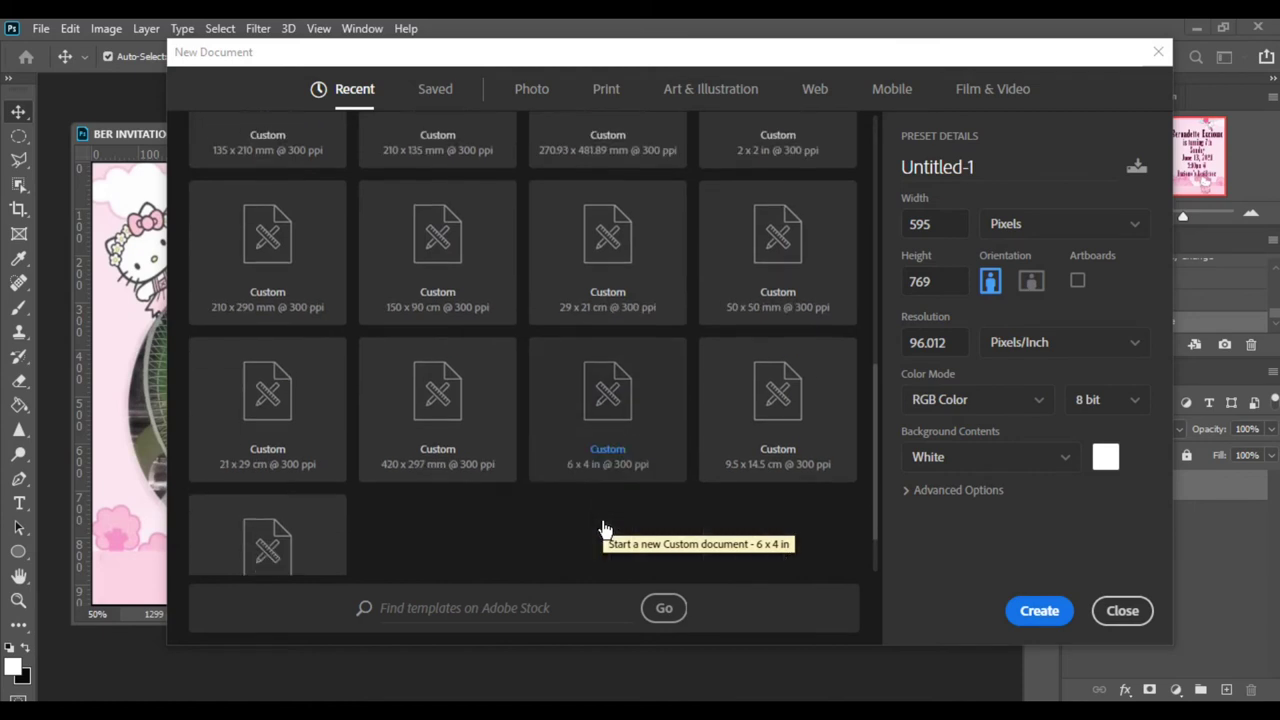
pyautogui.scroll(3, 593, 517)
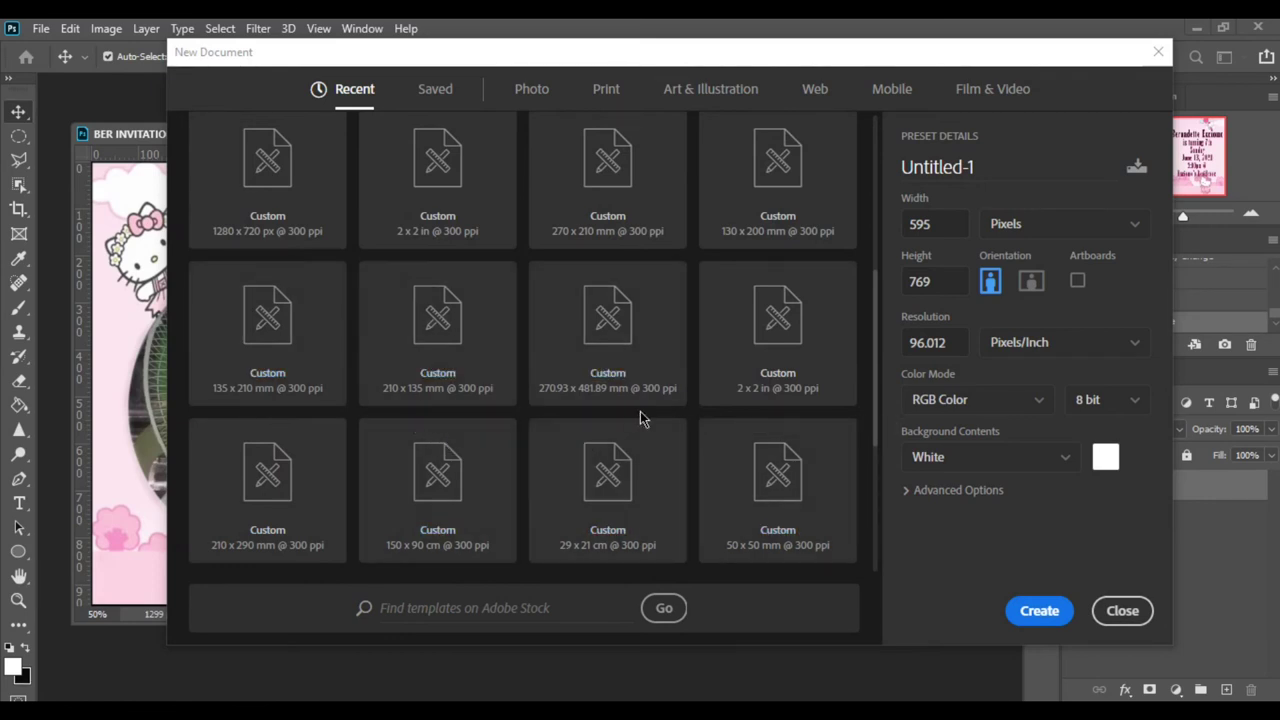
pyautogui.scroll(2, 617, 413)
pyautogui.scroll(2, 617, 413)
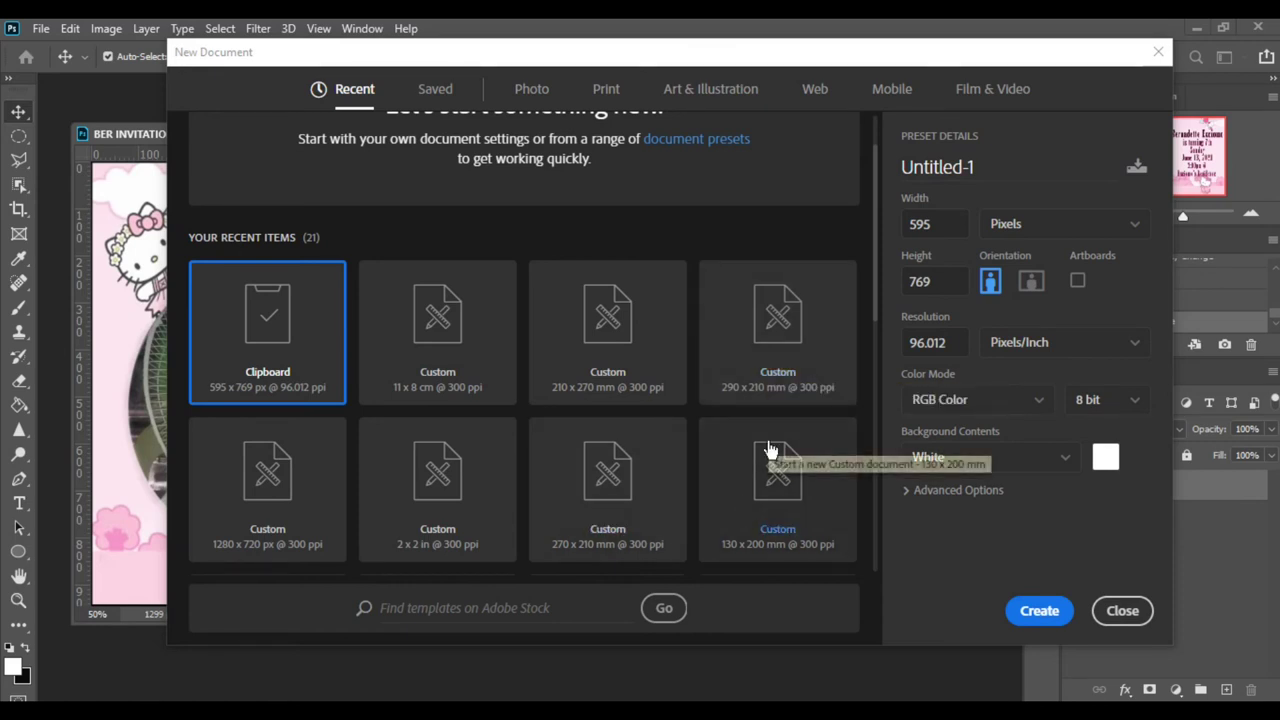
pyautogui.scroll(-2, 777, 491)
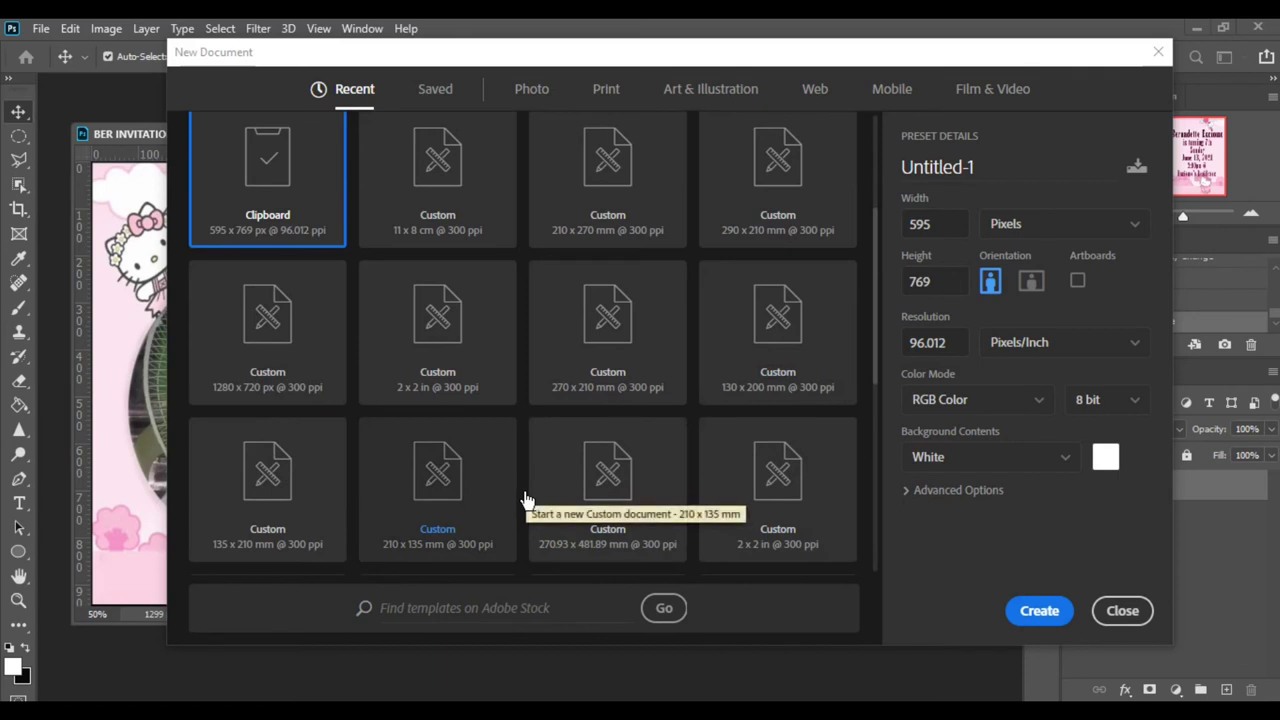
pyautogui.scroll(2, 527, 500)
pyautogui.click(758, 332)
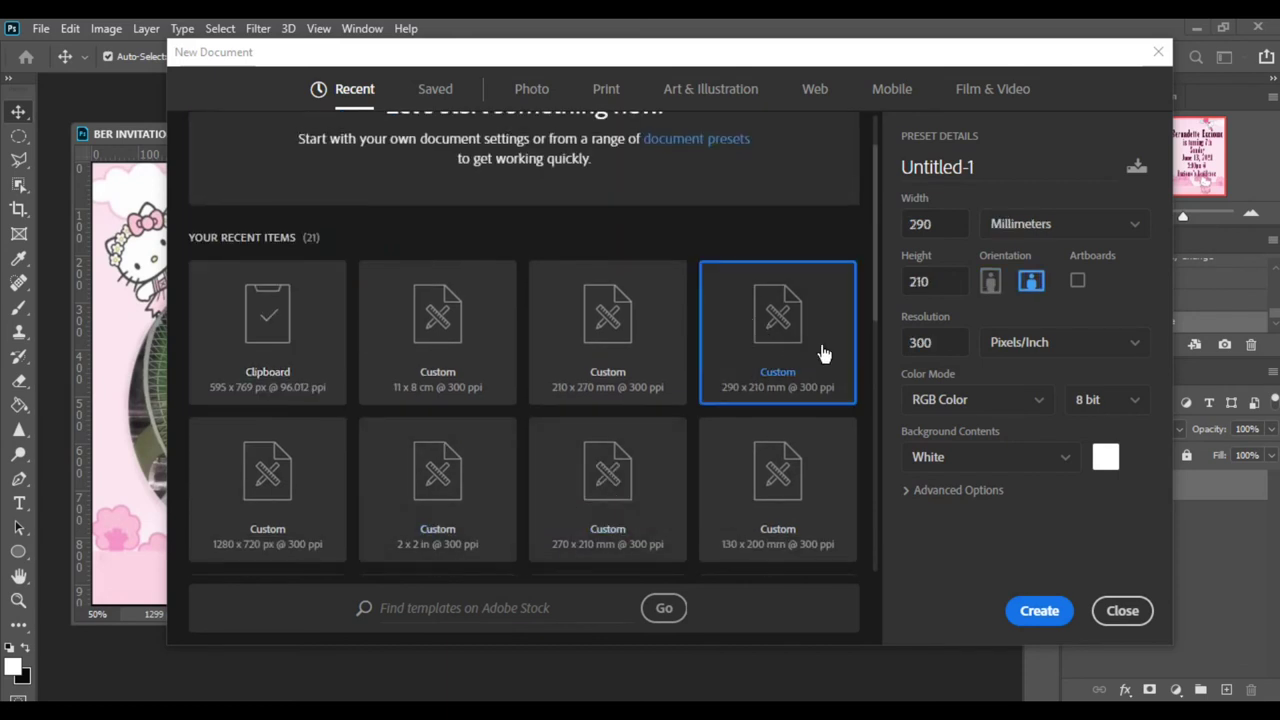
pyautogui.click(990, 282)
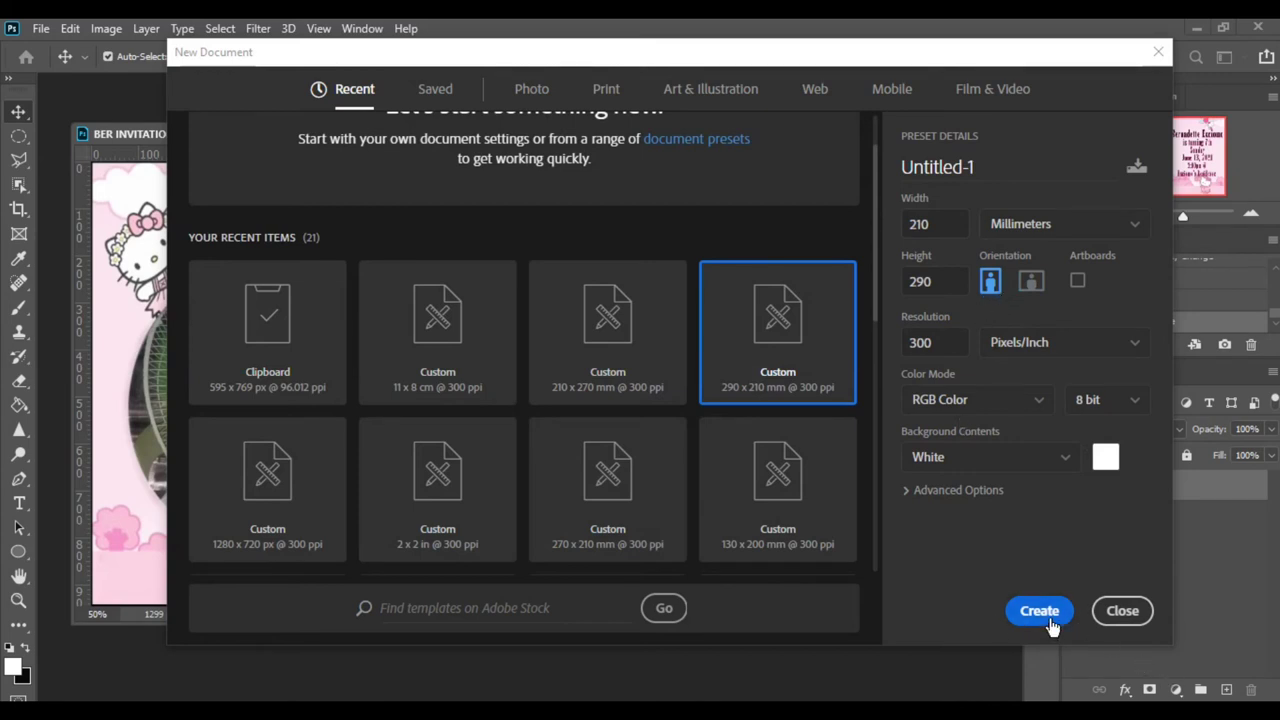
pyautogui.click(1044, 288)
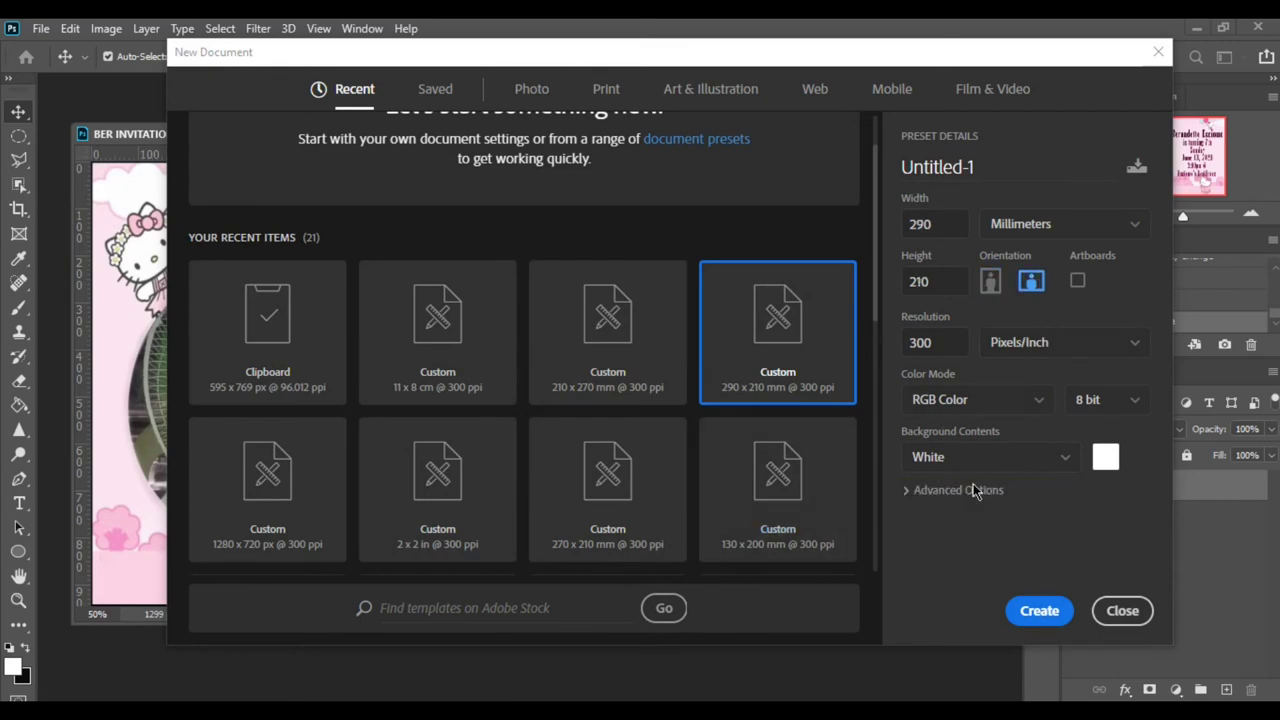
pyautogui.click(1040, 612)
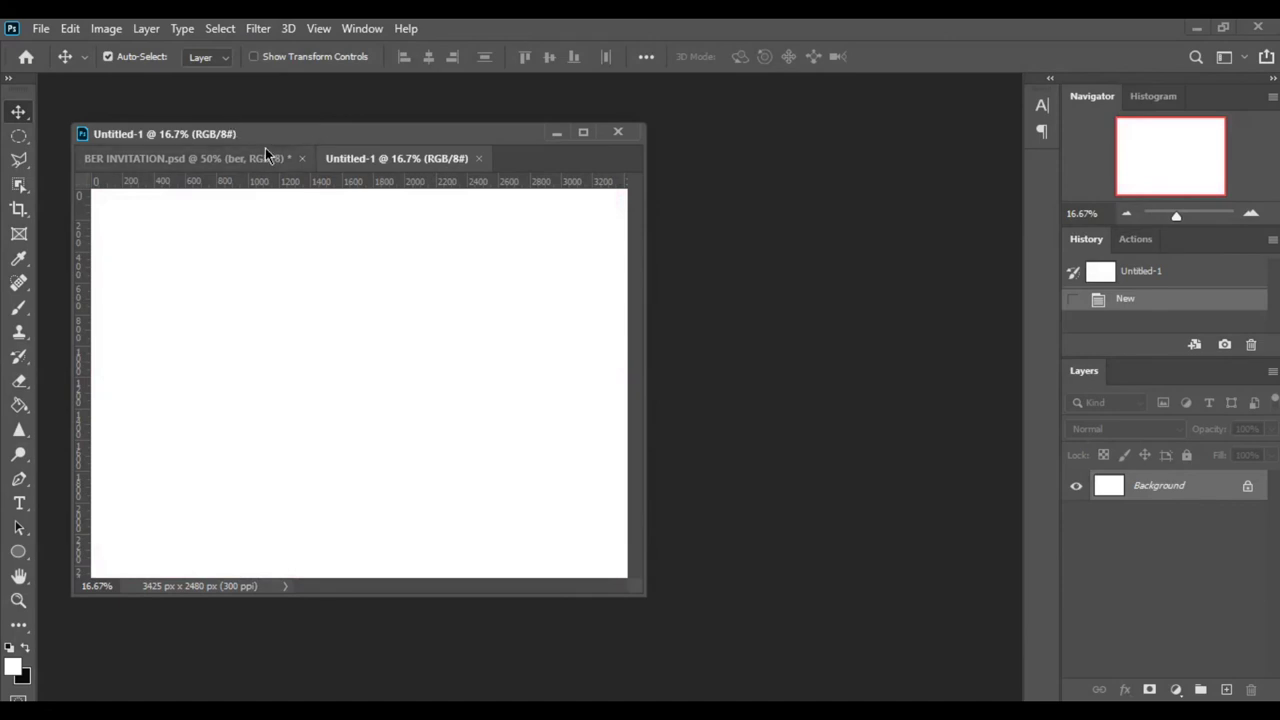
# Dock the blank sheet as a tab and pull the invitation out into a floating window.
pyautogui.moveTo(281, 138)
pyautogui.mouseDown()
pyautogui.moveTo(210, 45)
pyautogui.moveTo(264, 88)
pyautogui.mouseUp()
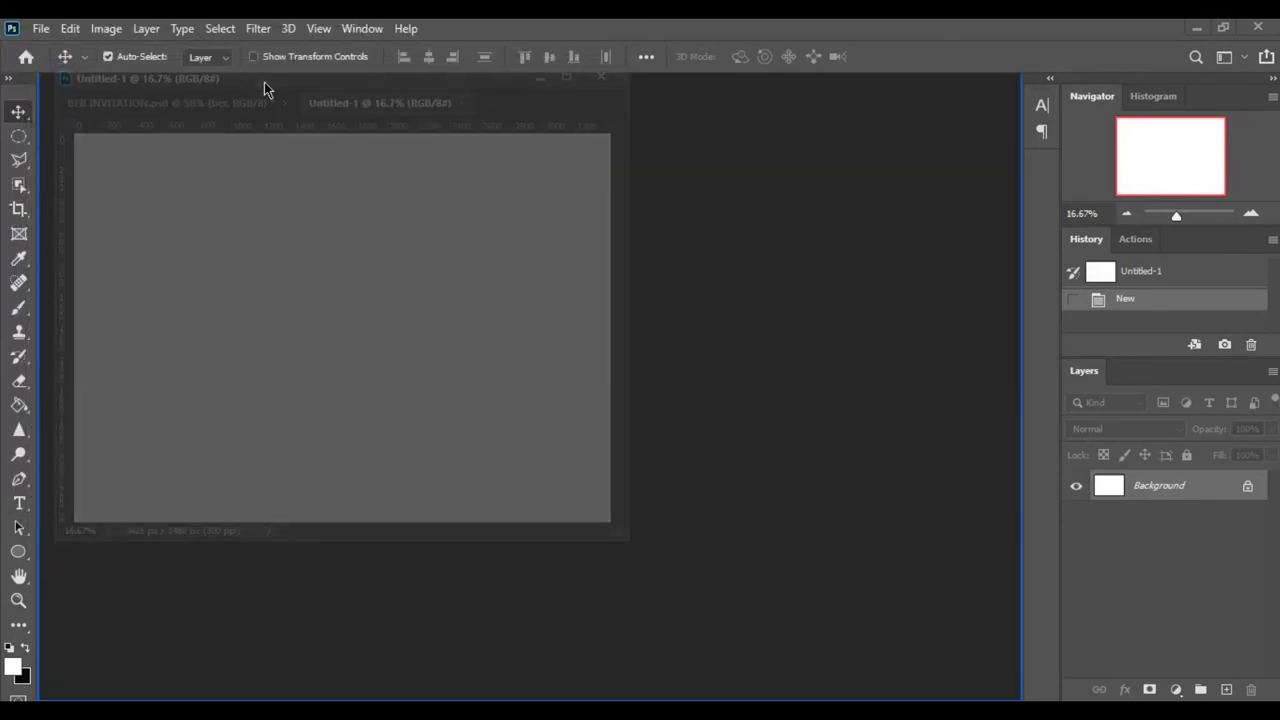
pyautogui.moveTo(264, 82); pyautogui.dragTo(264, 82)
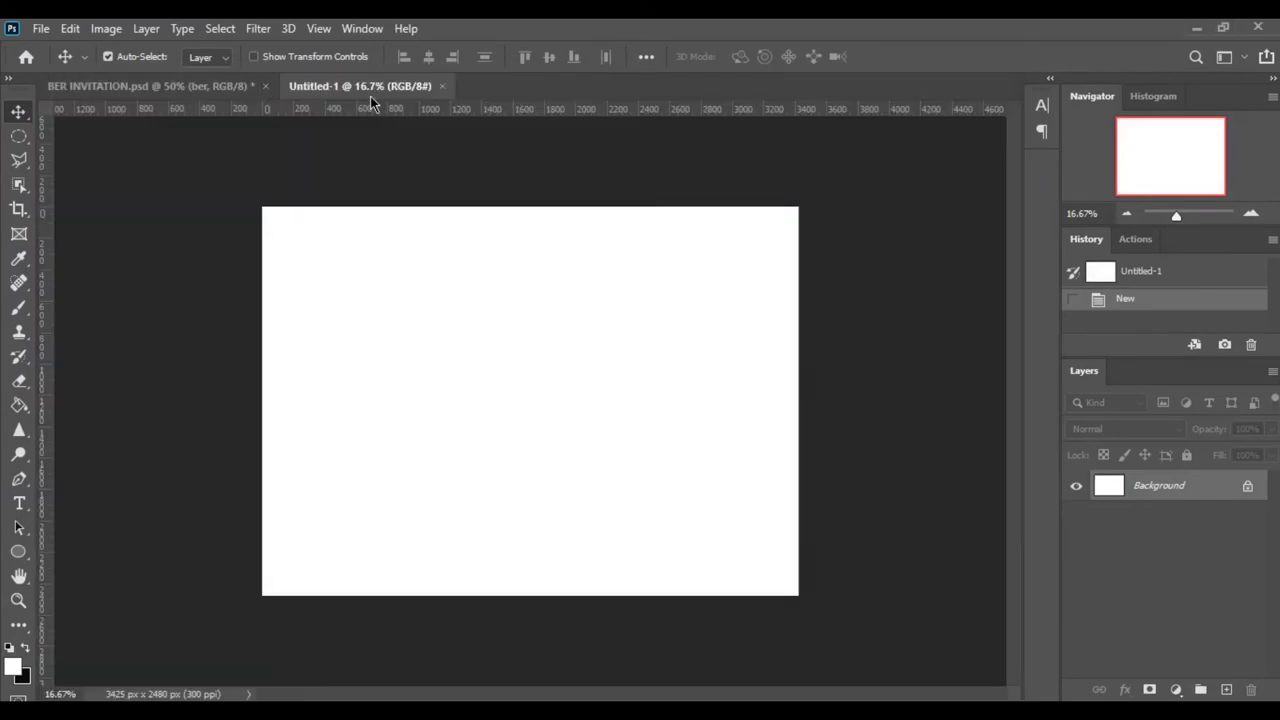
pyautogui.click(258, 87)
pyautogui.moveTo(231, 84); pyautogui.dragTo(508, 300)
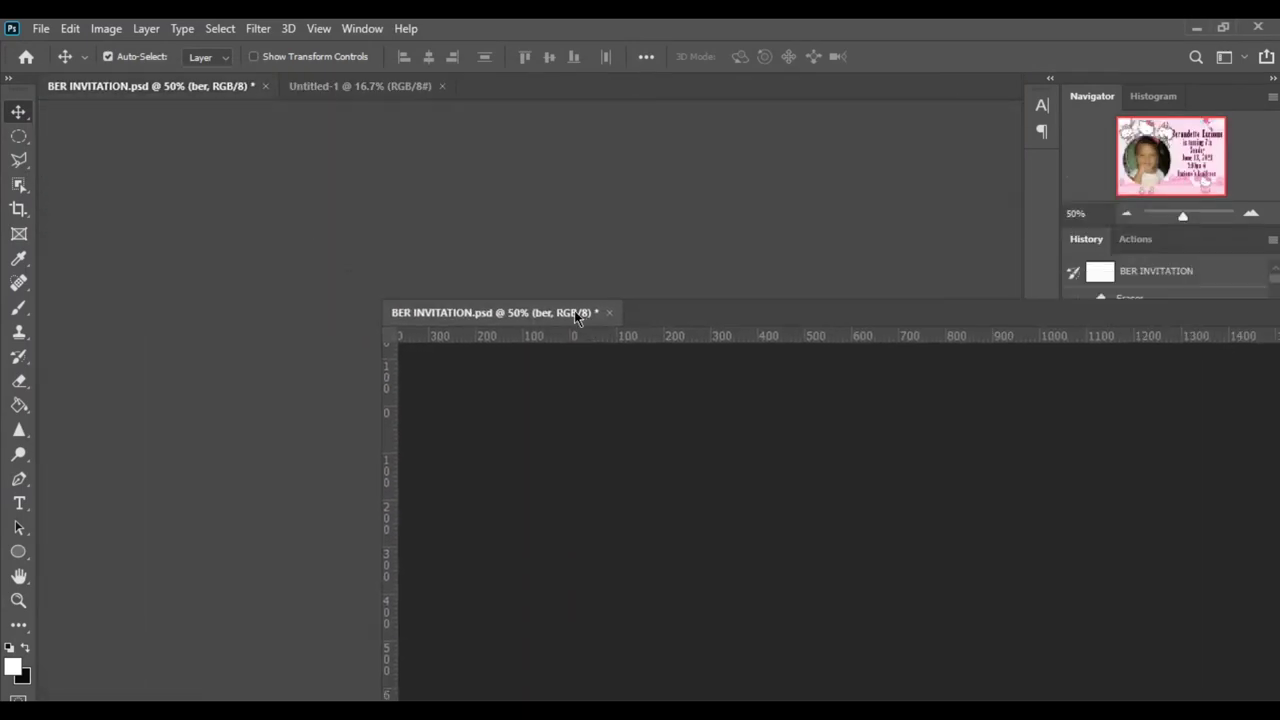
# Convert the blank sheet's locked Background into Layer 0, then begin saving.
pyautogui.click(172, 118)
pyautogui.moveTo(566, 312)
pyautogui.mouseDown()
pyautogui.moveTo(415, 216)
pyautogui.moveTo(562, 293)
pyautogui.moveTo(417, 248)
pyautogui.mouseUp()
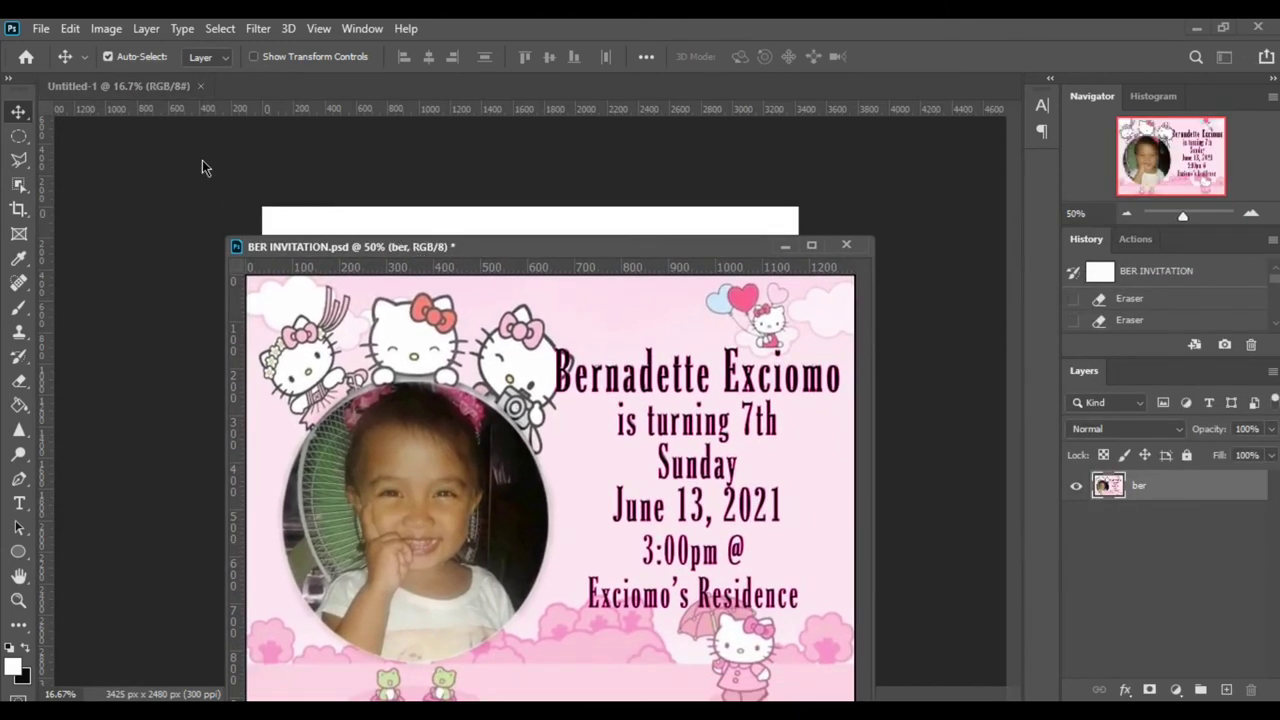
pyautogui.click(182, 136)
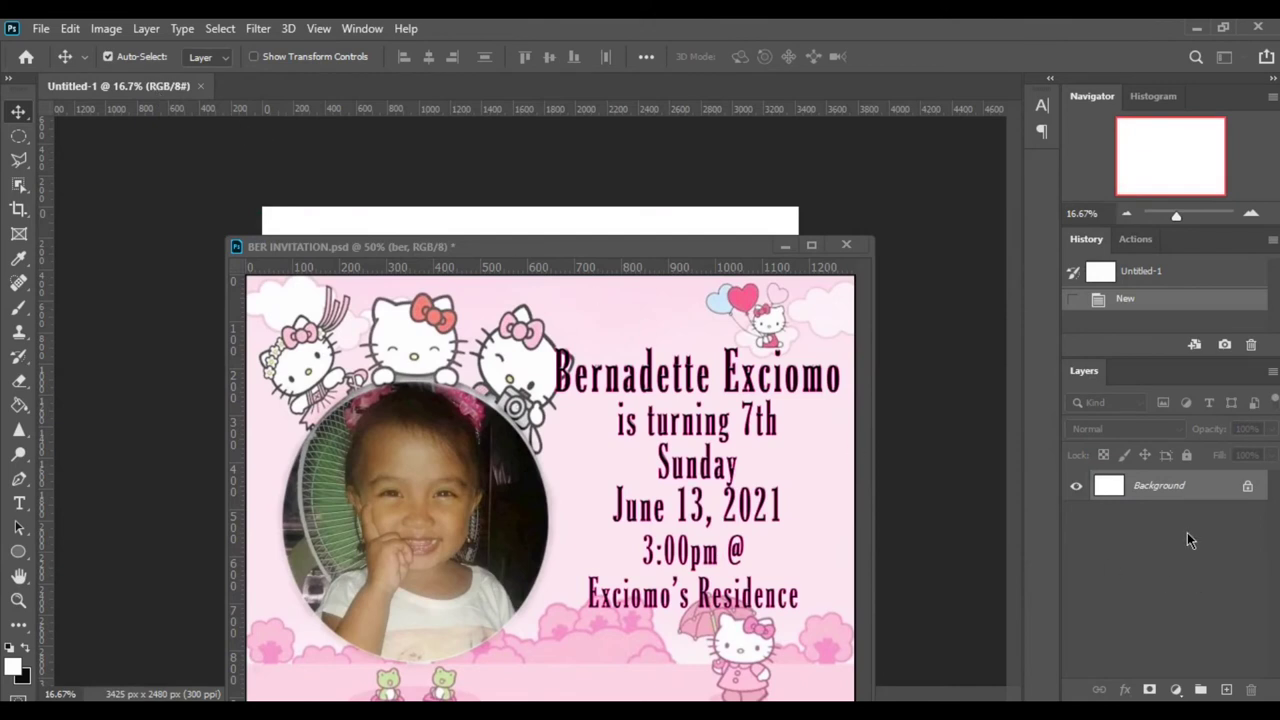
pyautogui.doubleClick(1178, 490)
pyautogui.click(788, 216)
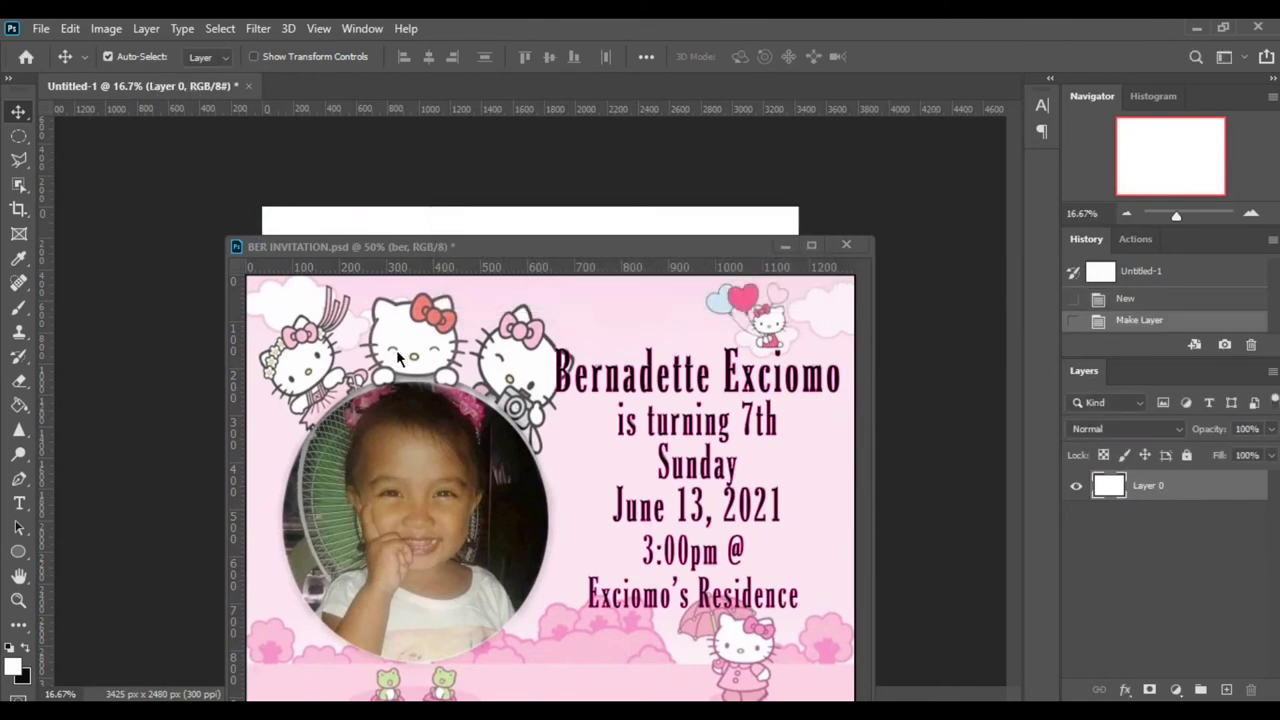
pyautogui.hotkey('ctrl', 's')
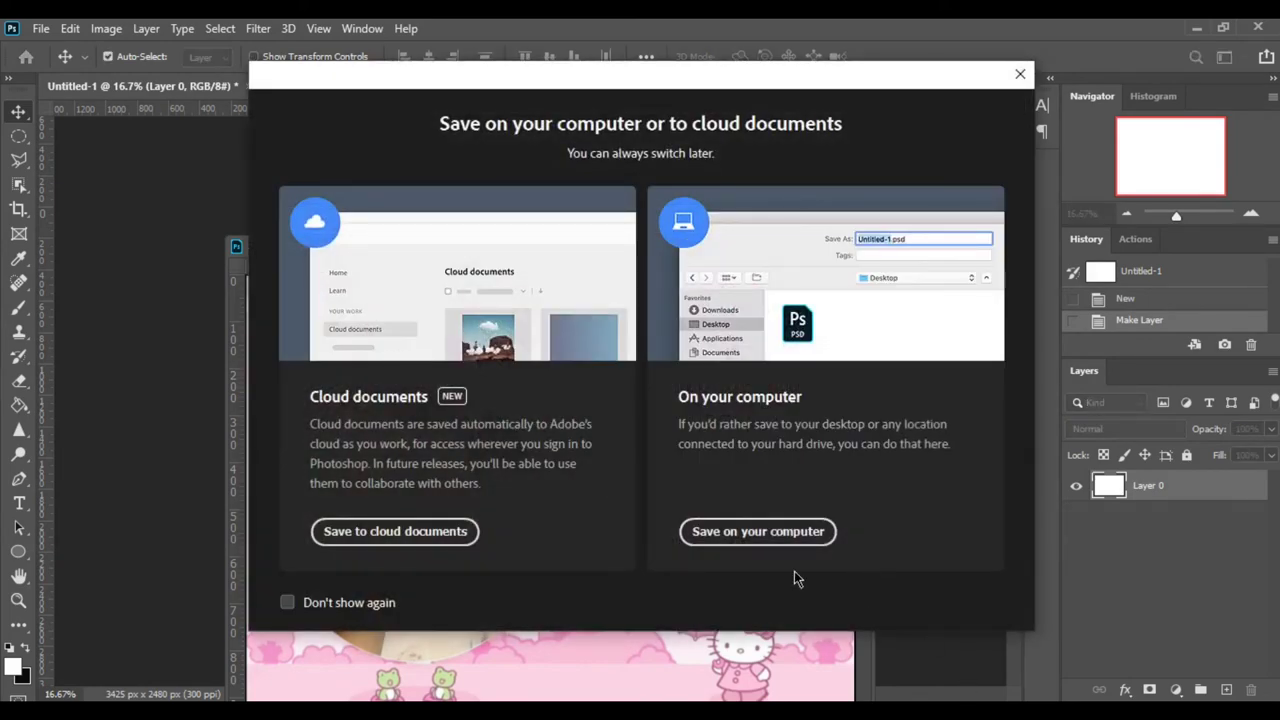
# Cancel the save, drag the invitation onto the blank sheet and place it top-left.
pyautogui.click(758, 531)
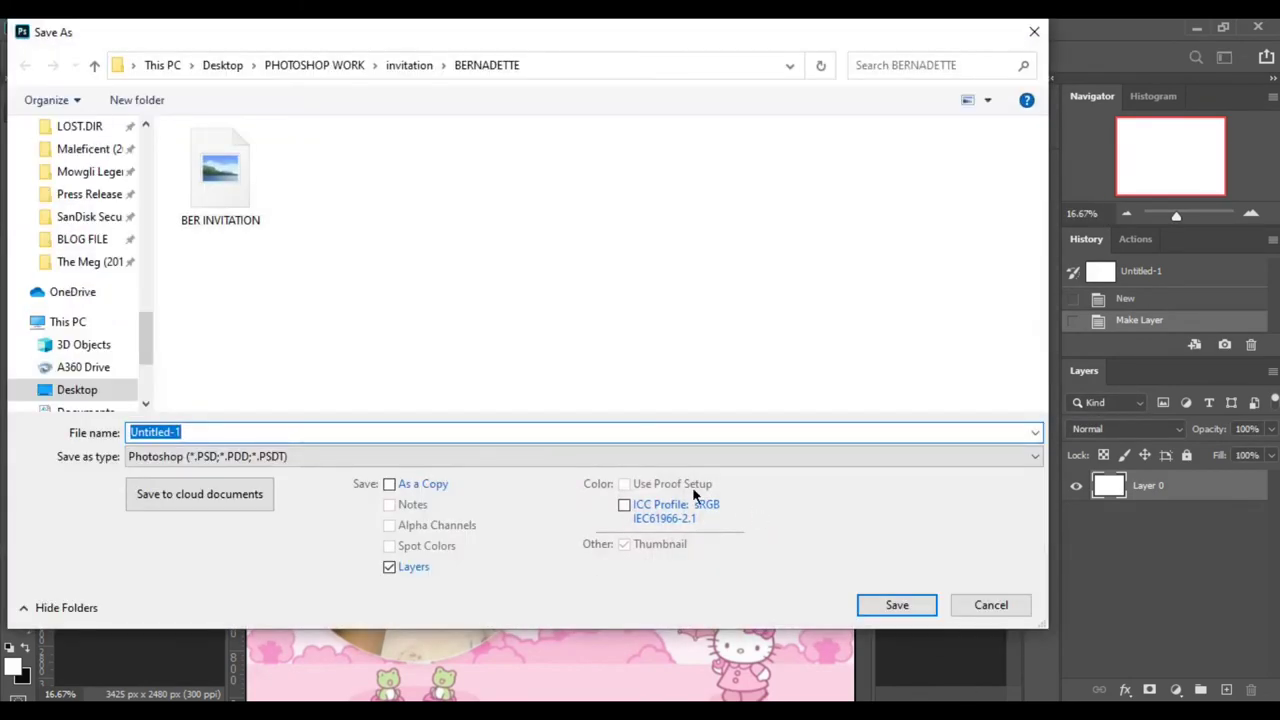
pyautogui.press('Escape')
pyautogui.moveTo(352, 254)
pyautogui.mouseDown()
pyautogui.moveTo(718, 275)
pyautogui.moveTo(728, 263)
pyautogui.mouseUp()
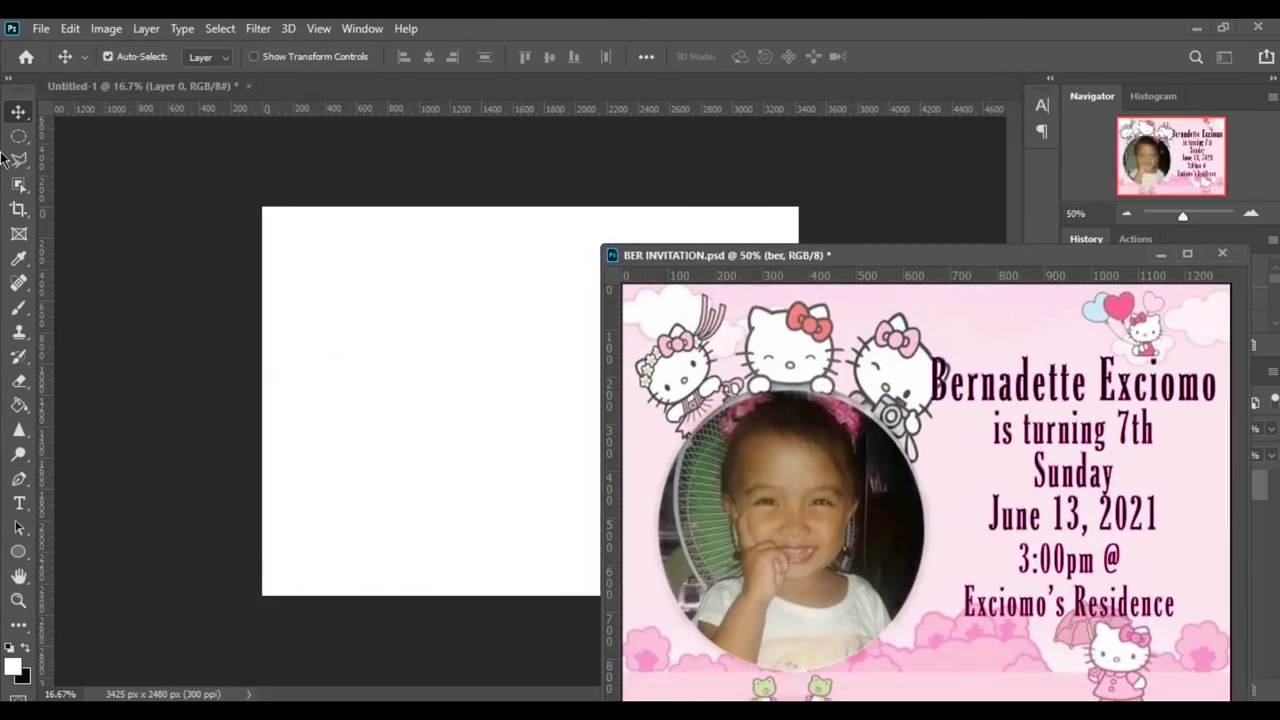
pyautogui.moveTo(748, 409); pyautogui.dragTo(402, 310)
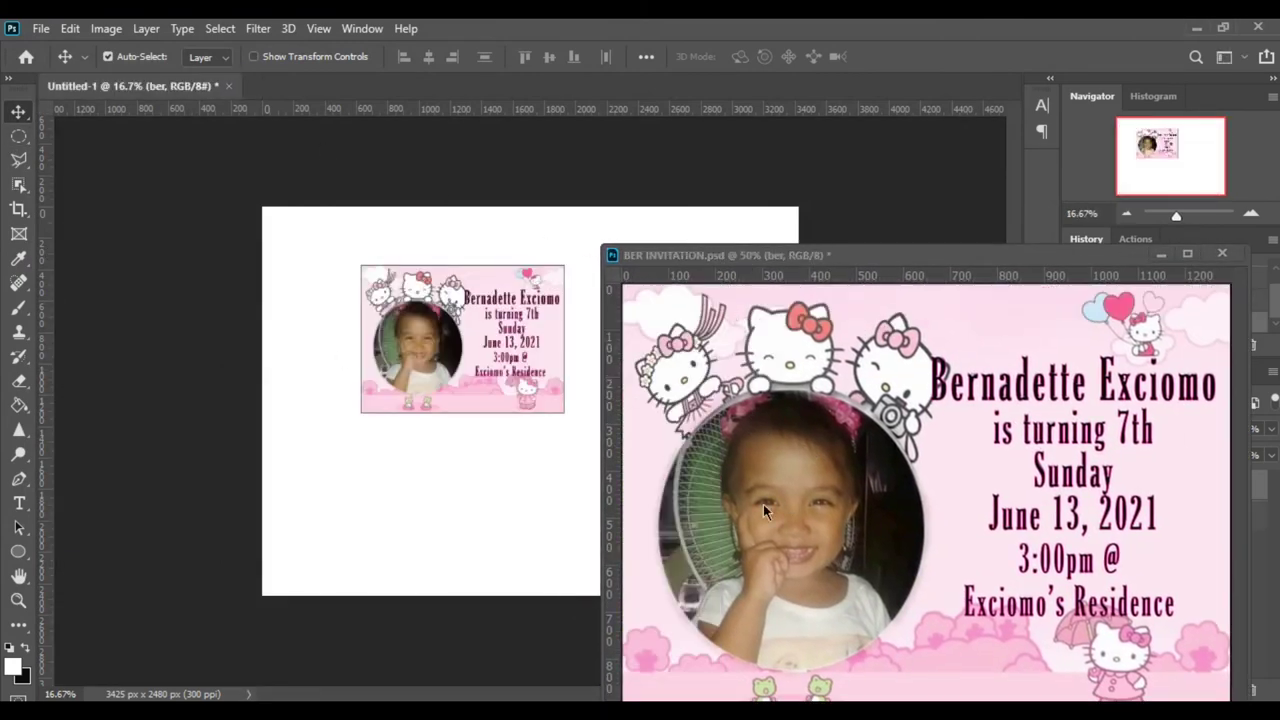
pyautogui.moveTo(772, 258); pyautogui.dragTo(676, 270)
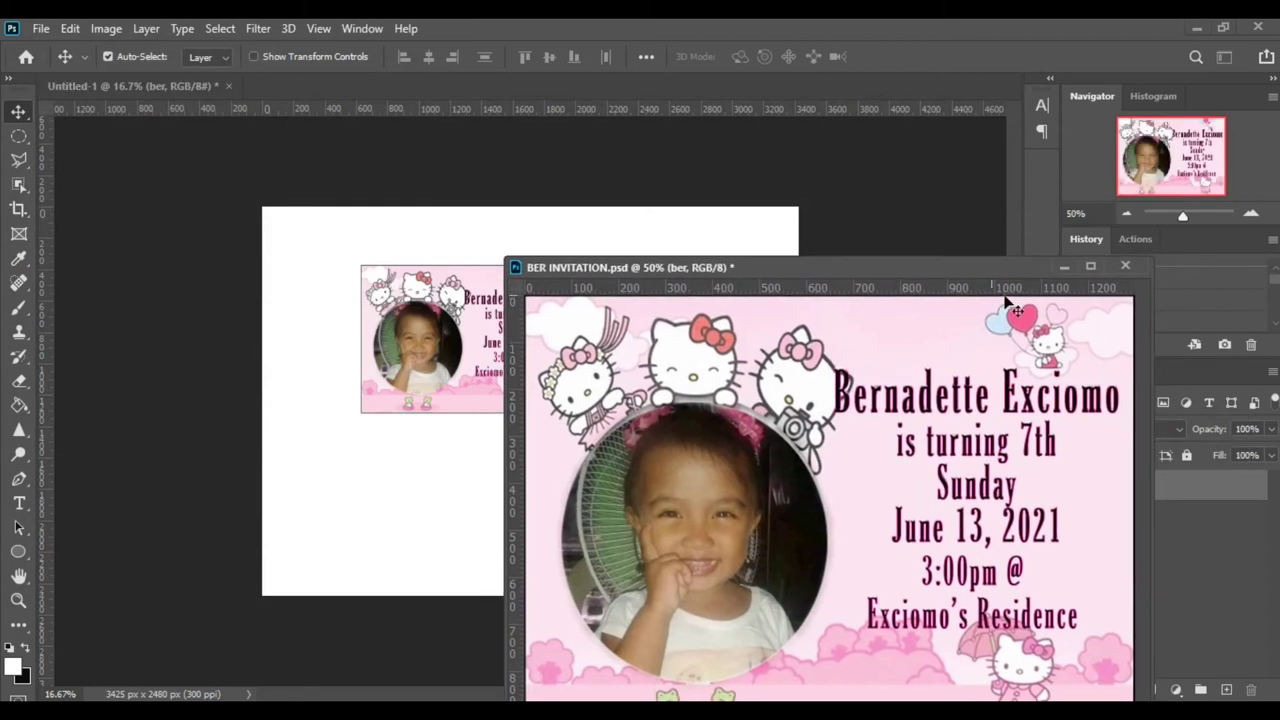
pyautogui.click(1066, 268)
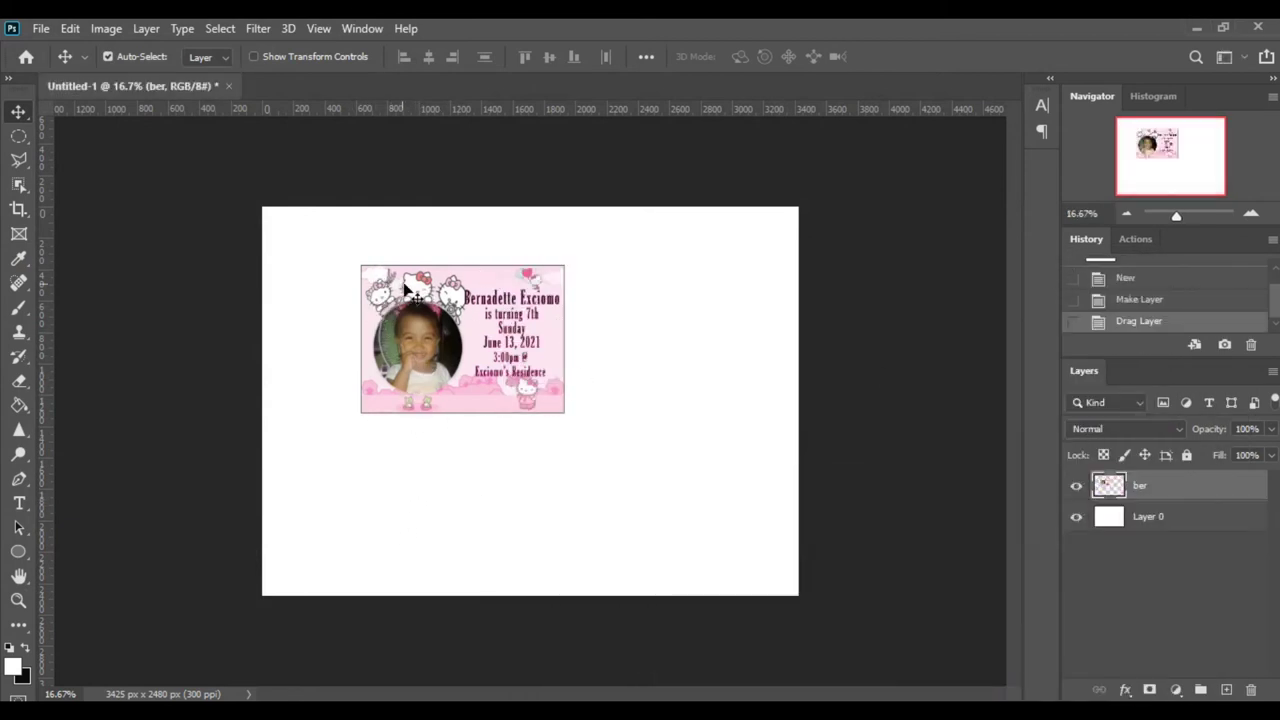
pyautogui.moveTo(457, 352); pyautogui.dragTo(358, 293)
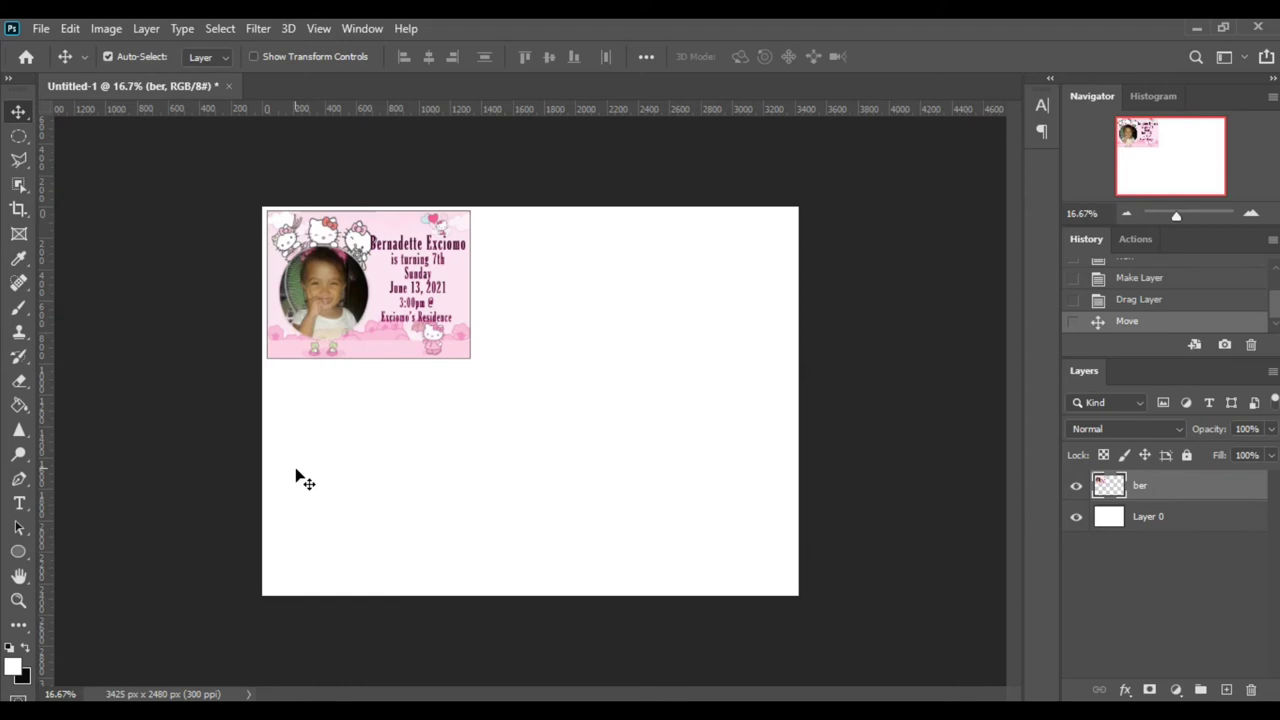
# Try rotating and moving the invitation card, then cancel the transform.
pyautogui.press('ctrl')
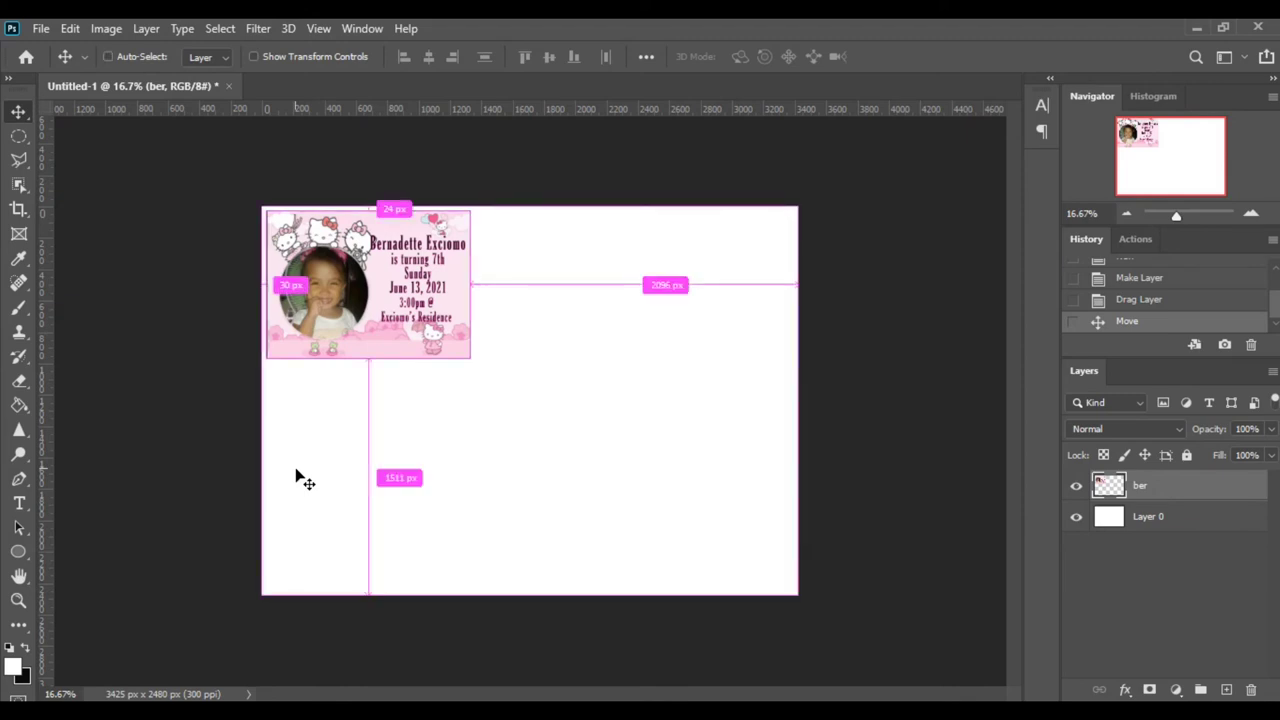
pyautogui.hotkey('ctrl', 't')
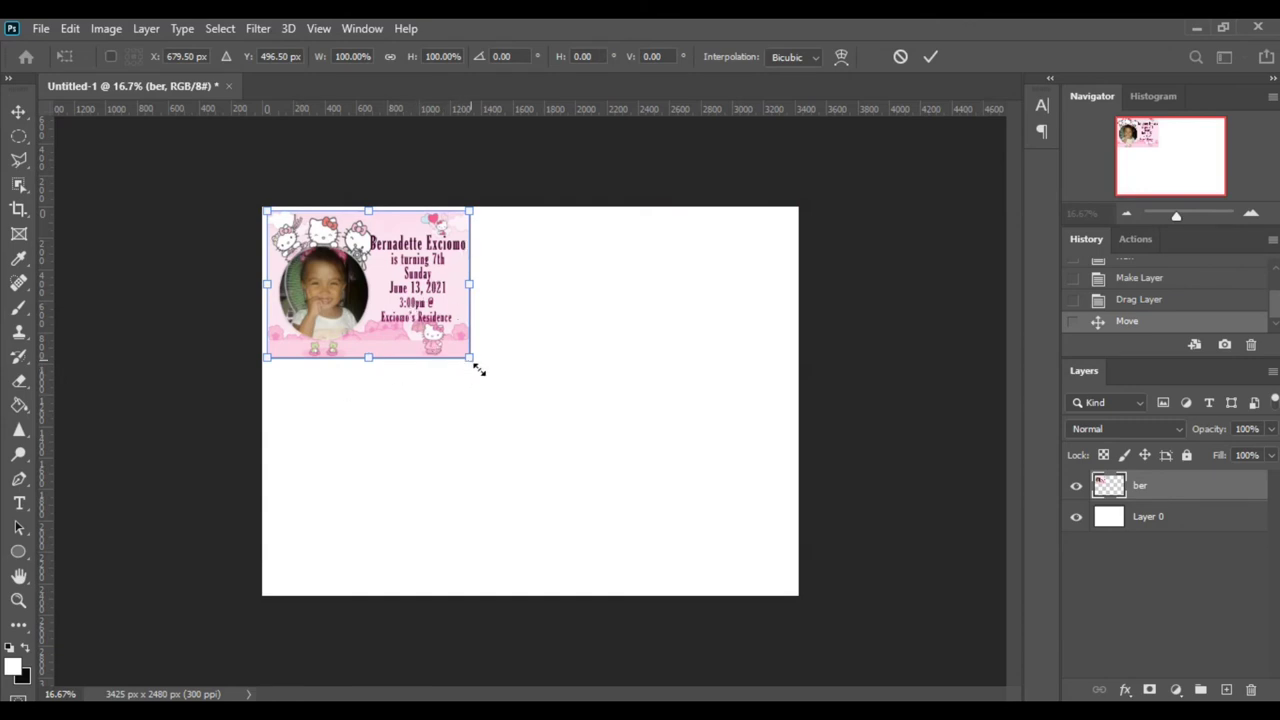
pyautogui.moveTo(476, 374)
pyautogui.mouseDown()
pyautogui.moveTo(420, 284)
pyautogui.moveTo(451, 205)
pyautogui.mouseUp()
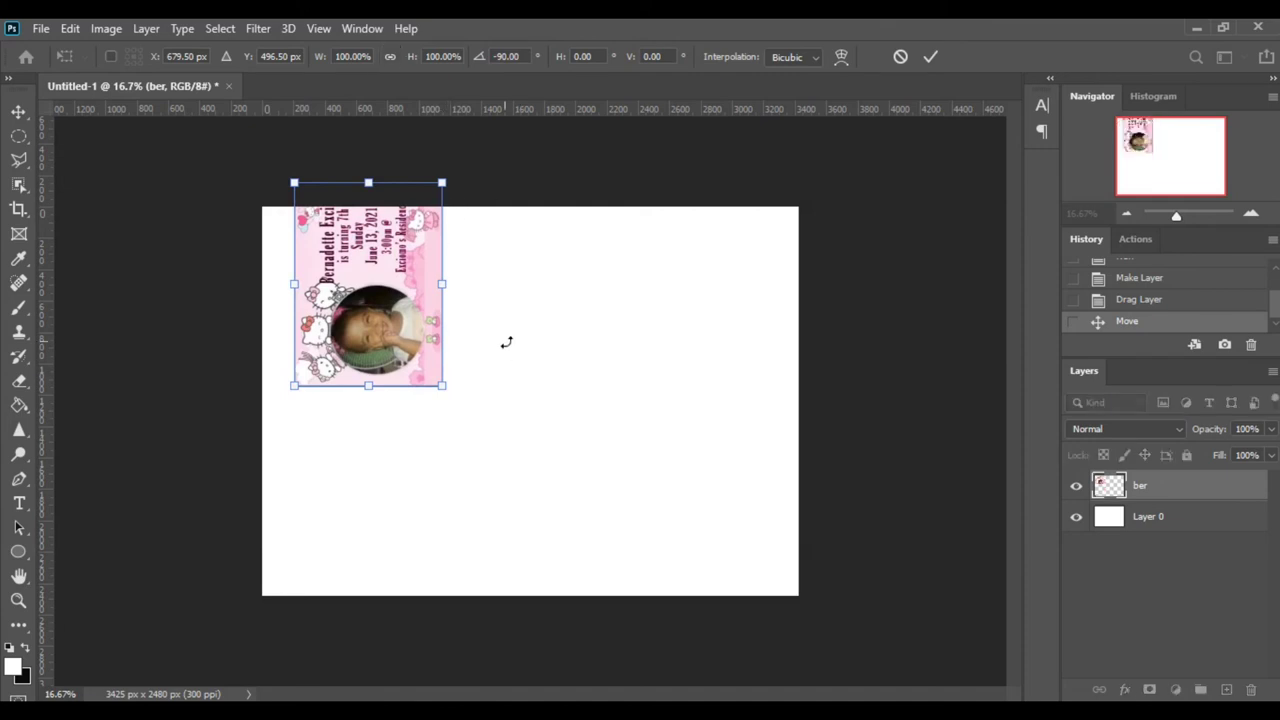
pyautogui.moveTo(380, 285); pyautogui.dragTo(341, 297)
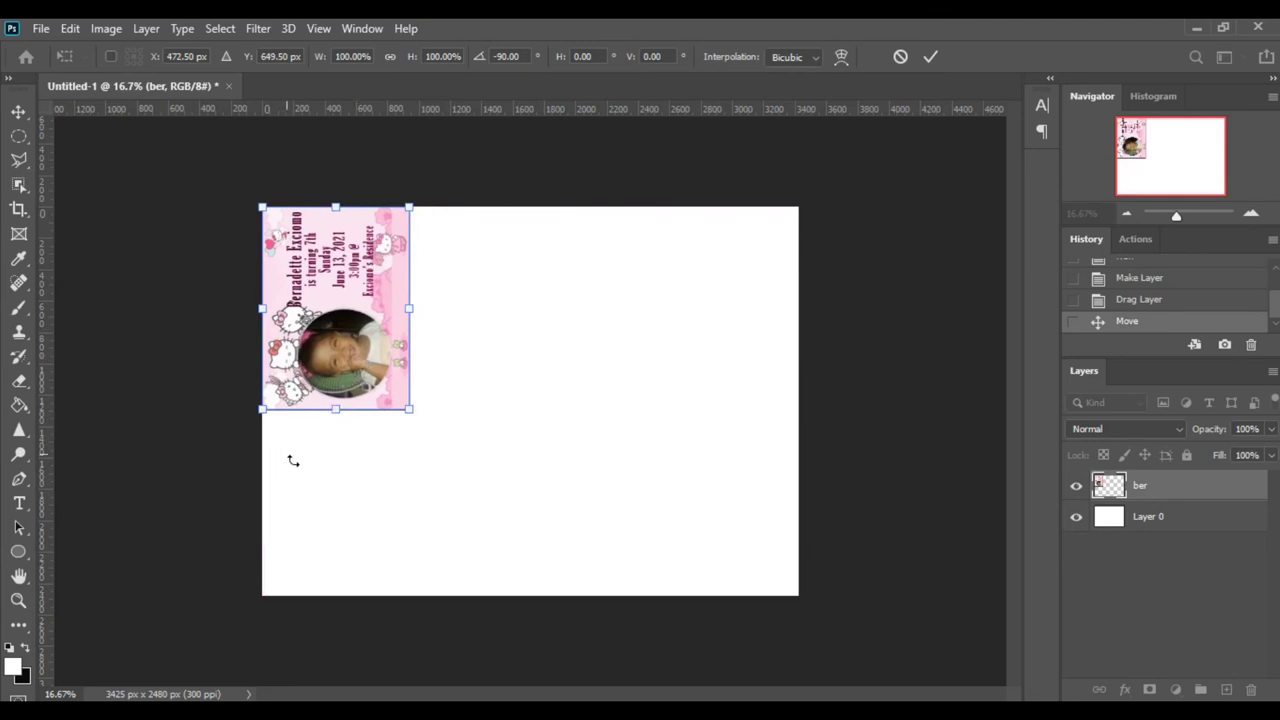
pyautogui.press('Escape')
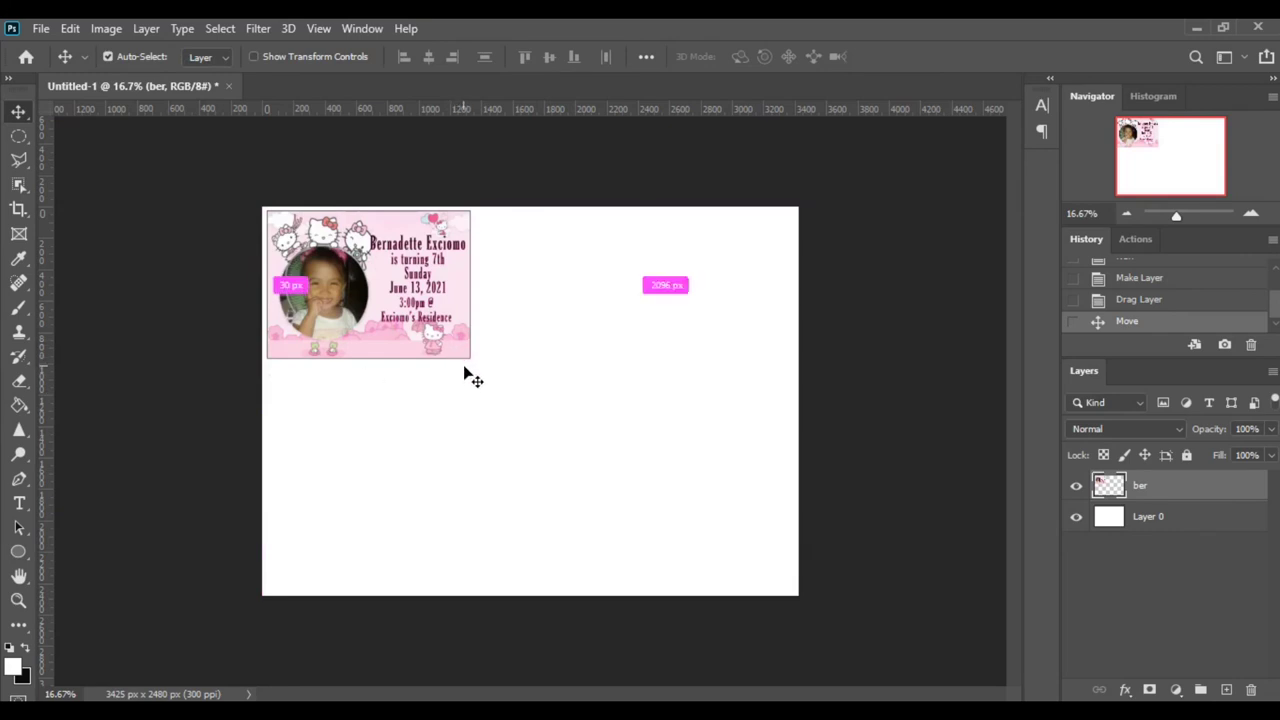
# Rotate the invitation card exactly -90° and commit it in the sheet's top-left corner.
pyautogui.hotkey('ctrl', 't')
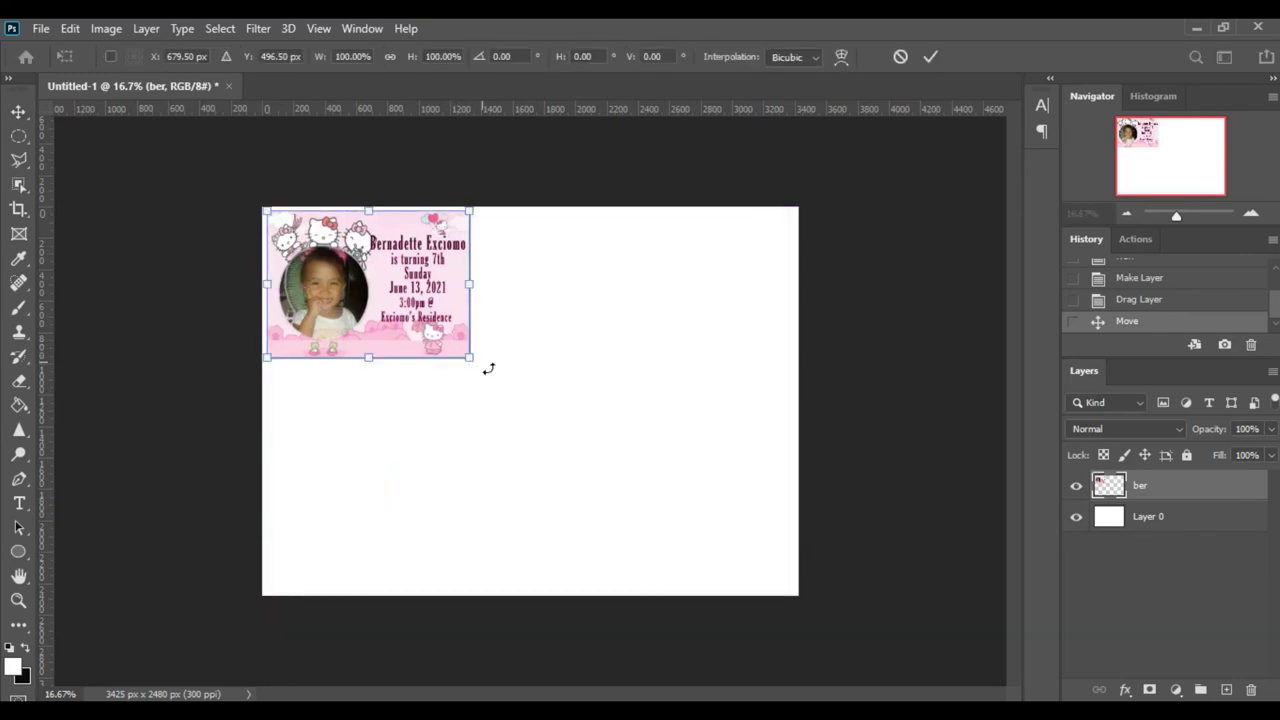
pyautogui.moveTo(488, 369); pyautogui.dragTo(437, 196)
pyautogui.press('shift')
pyautogui.moveTo(381, 270); pyautogui.dragTo(349, 296)
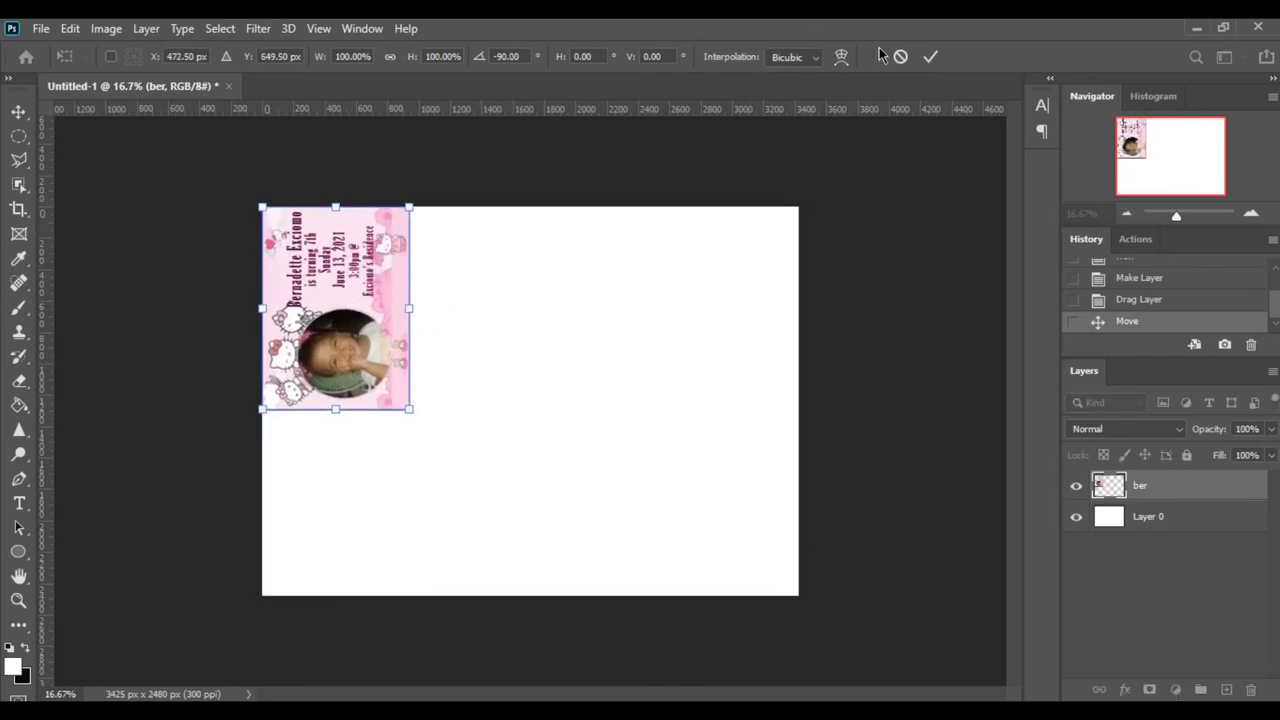
pyautogui.click(930, 56)
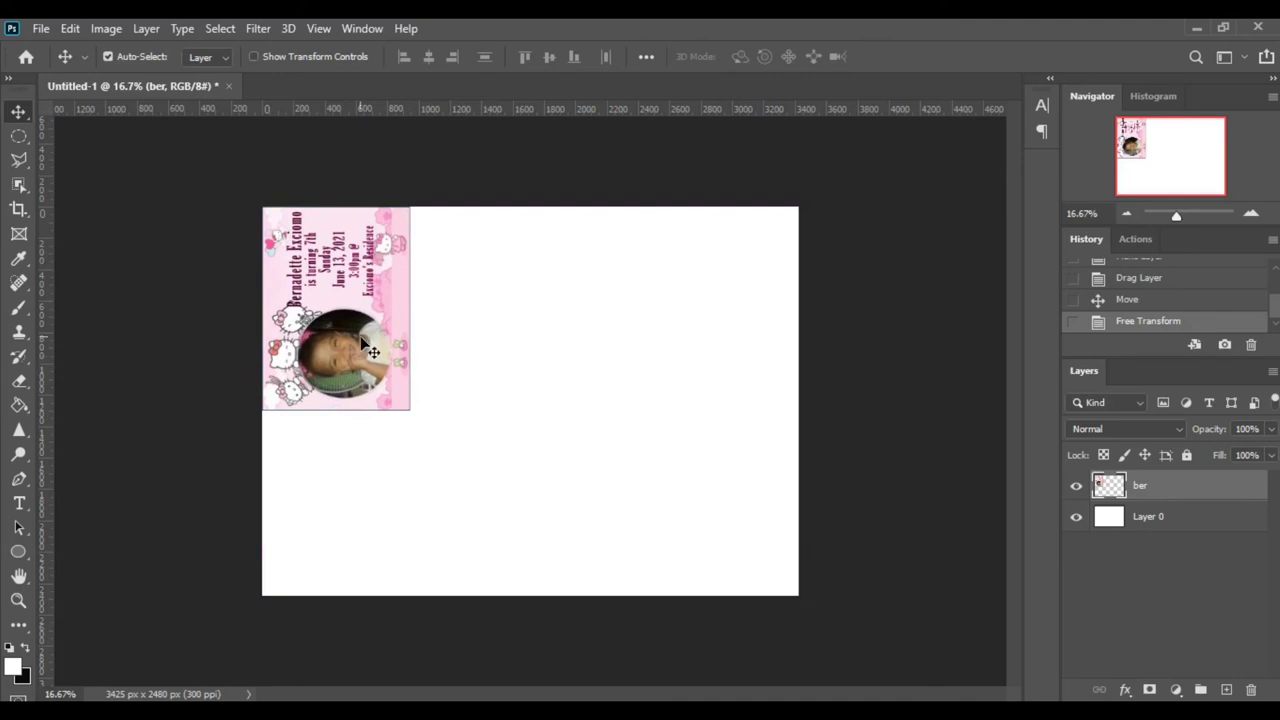
# Duplicate and move a card copy down, then undo both changes.
pyautogui.hotkey('ctrl', 'j')
pyautogui.moveTo(398, 330)
pyautogui.mouseDown()
pyautogui.moveTo(409, 513)
pyautogui.moveTo(382, 524)
pyautogui.mouseUp()
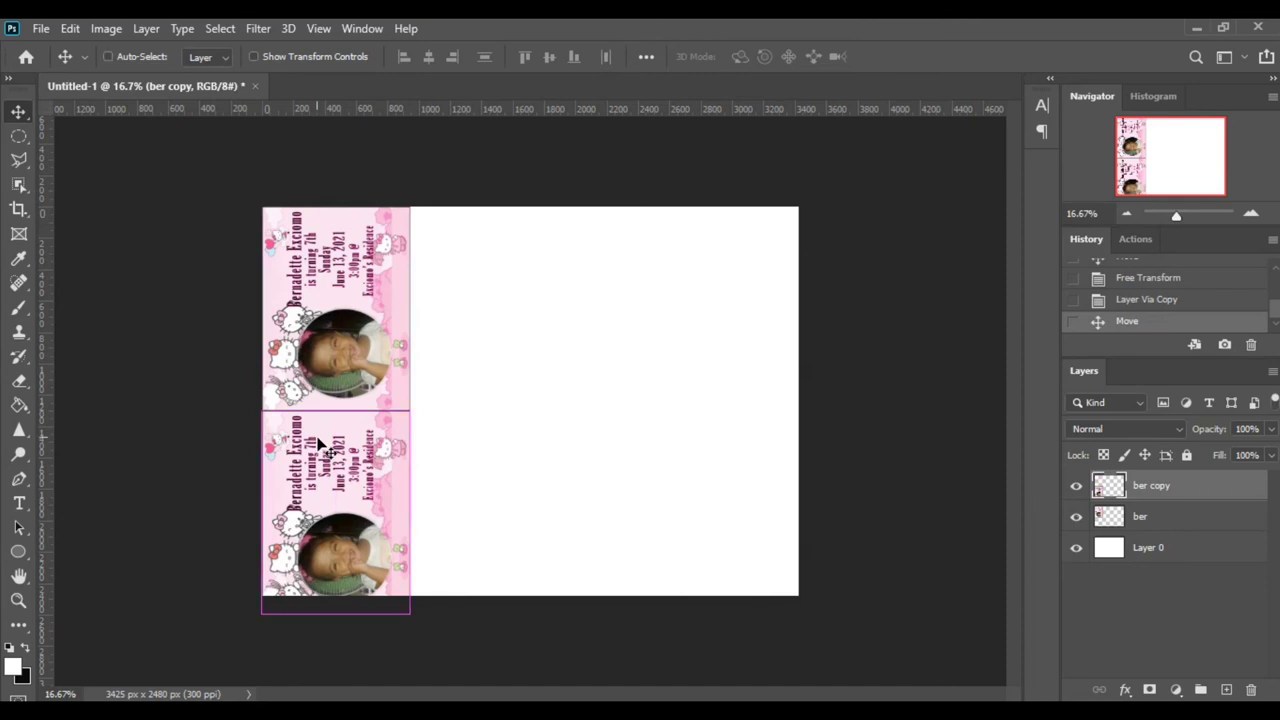
pyautogui.hotkey('ctrl', 'z')
pyautogui.hotkey('ctrl', 'z')
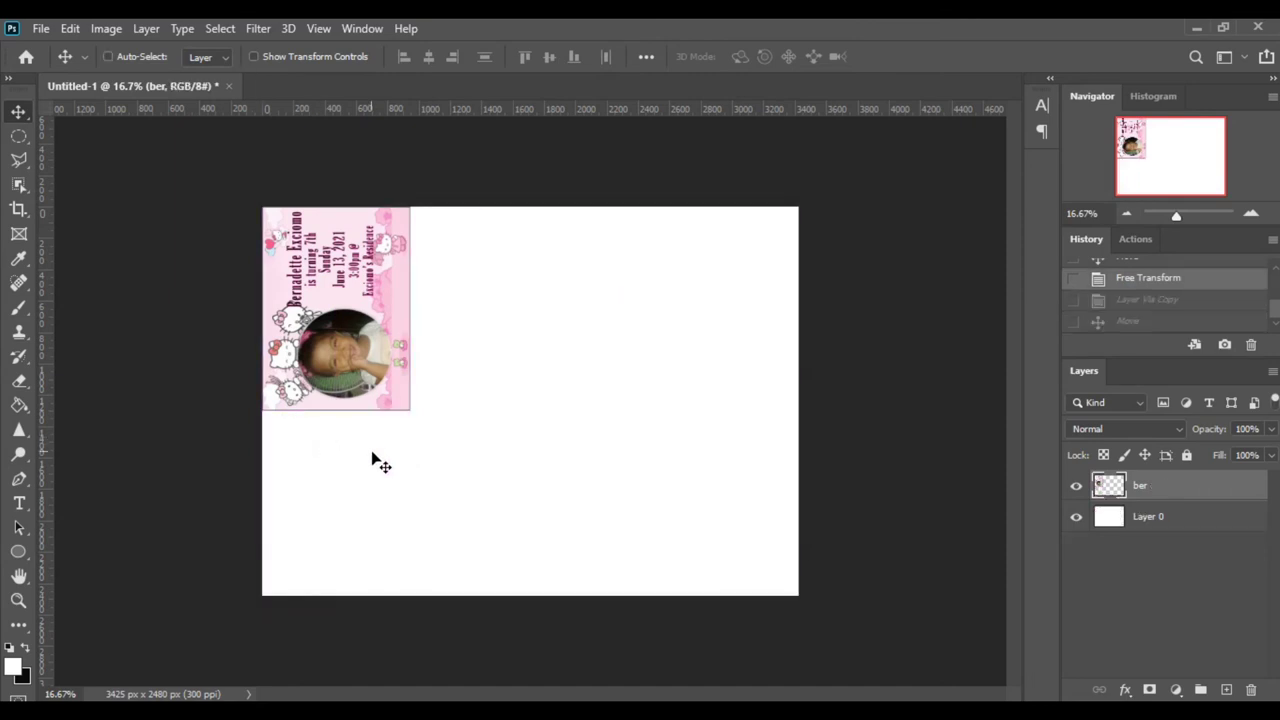
pyautogui.hotkey('ctrl', 'z')
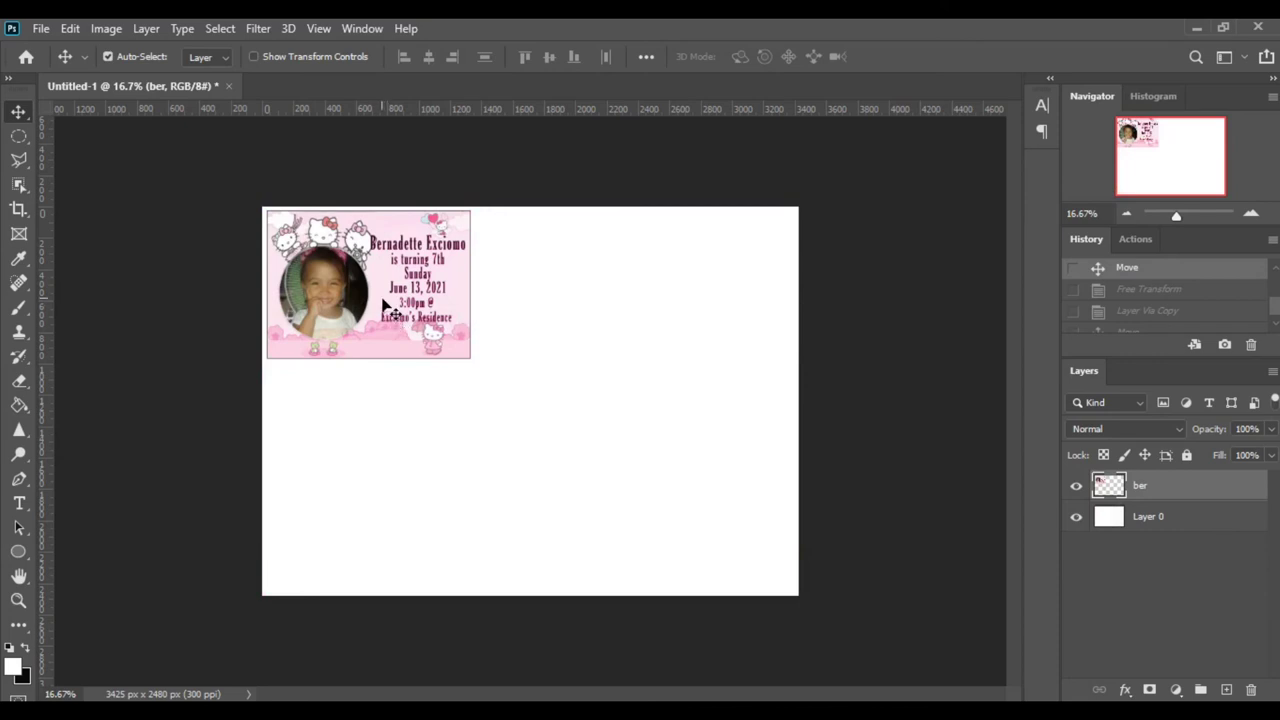
# Duplicate the card and place the copy just right of the original.
pyautogui.press('ctrl')
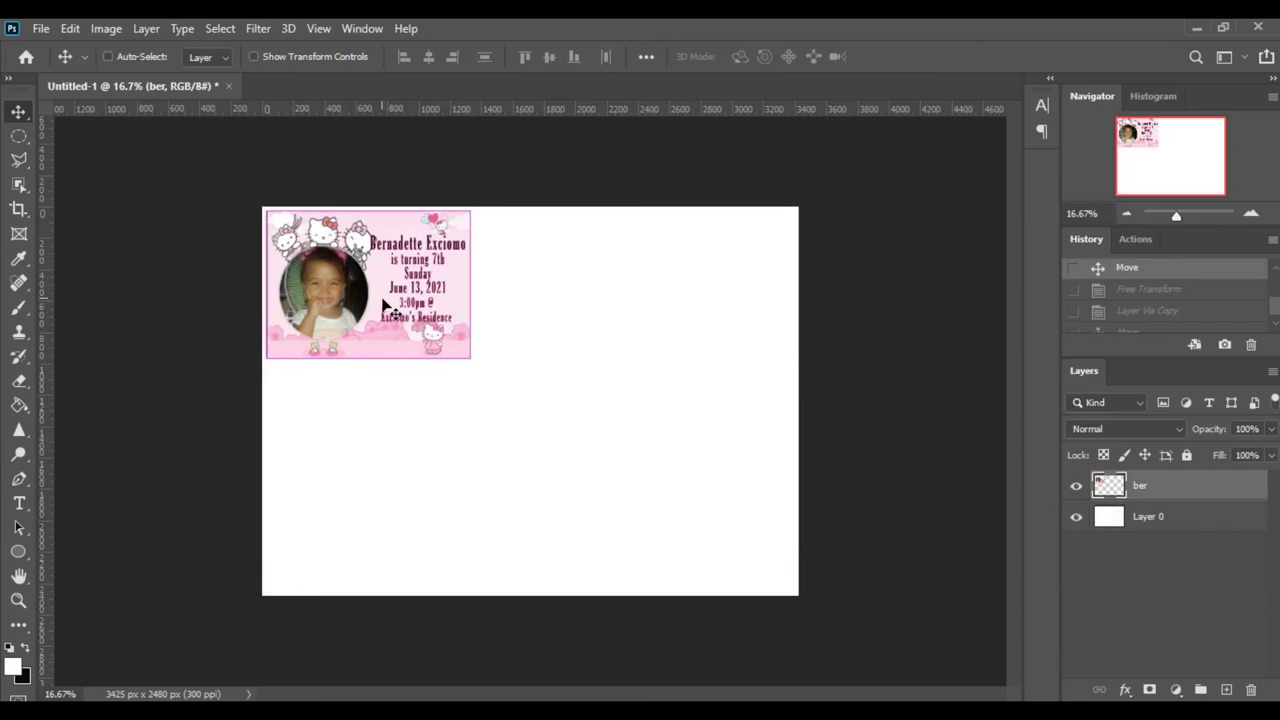
pyautogui.hotkey('ctrl', 'j')
pyautogui.moveTo(383, 305)
pyautogui.mouseDown()
pyautogui.moveTo(606, 309)
pyautogui.moveTo(589, 309)
pyautogui.mouseUp()
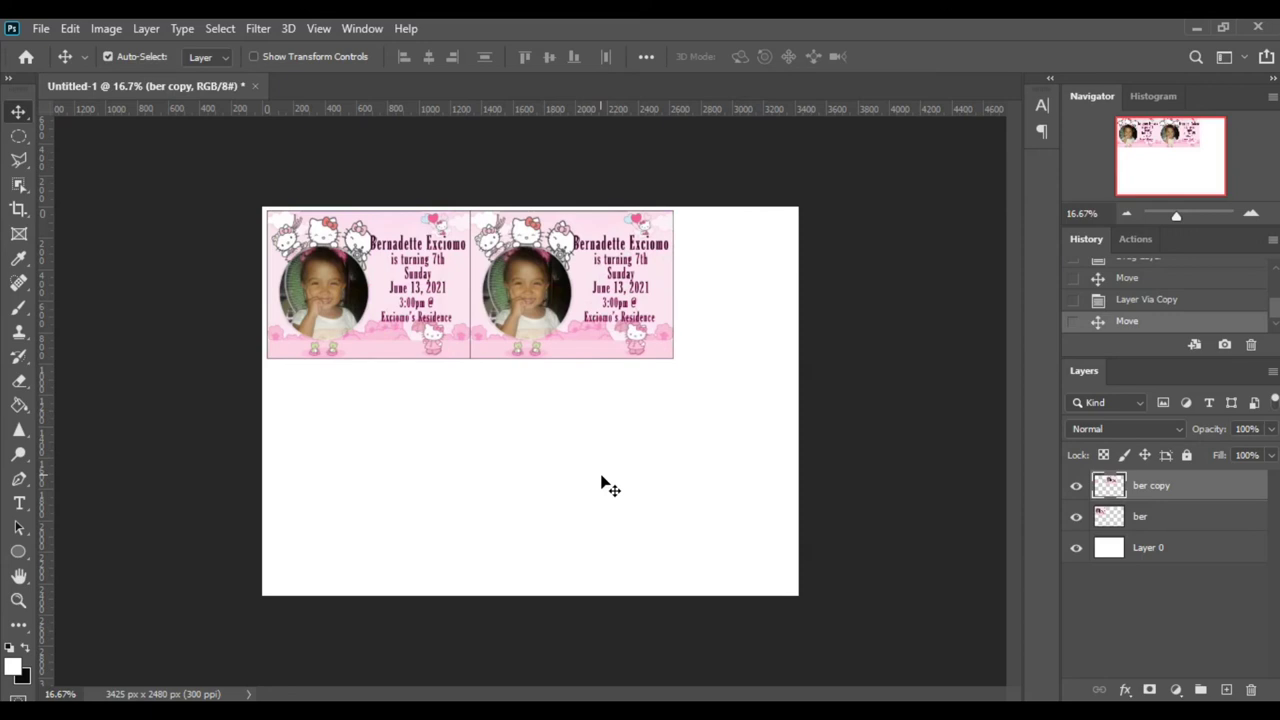
pyautogui.press('Right')
pyautogui.press('Right')
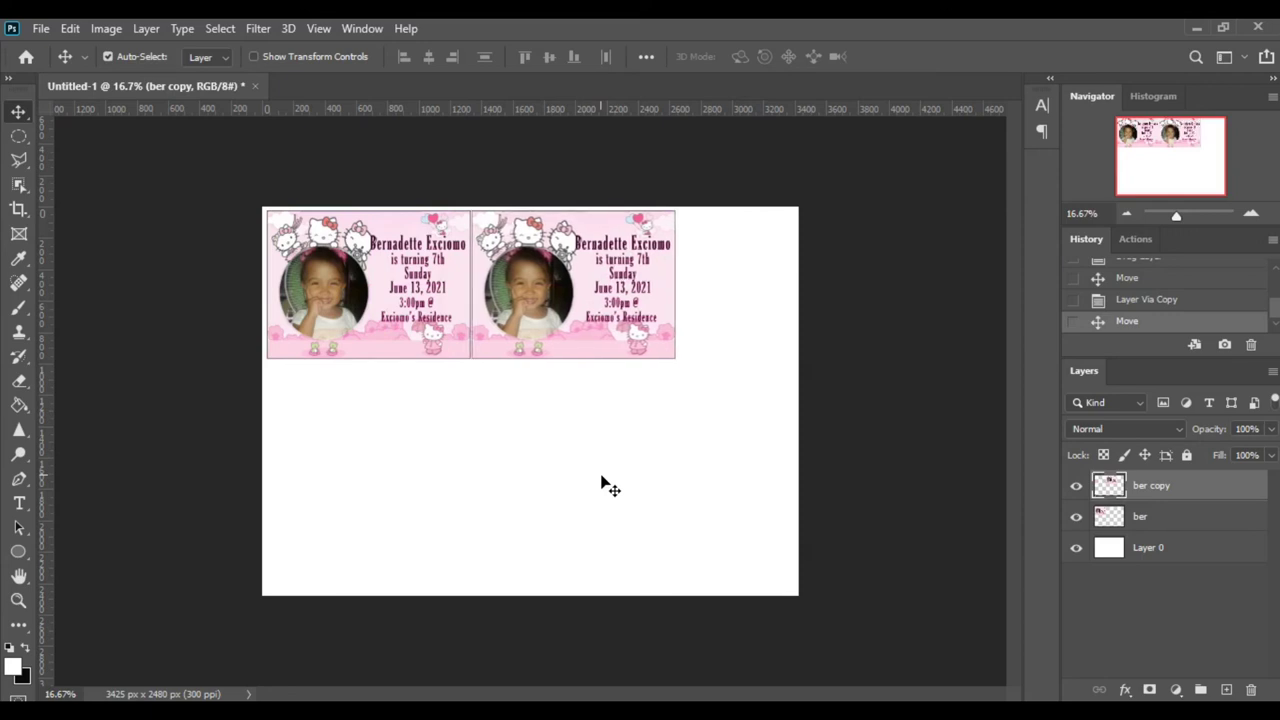
# Copy both cards down into a second row to complete the two-by-two grid.
pyautogui.click(416, 307)
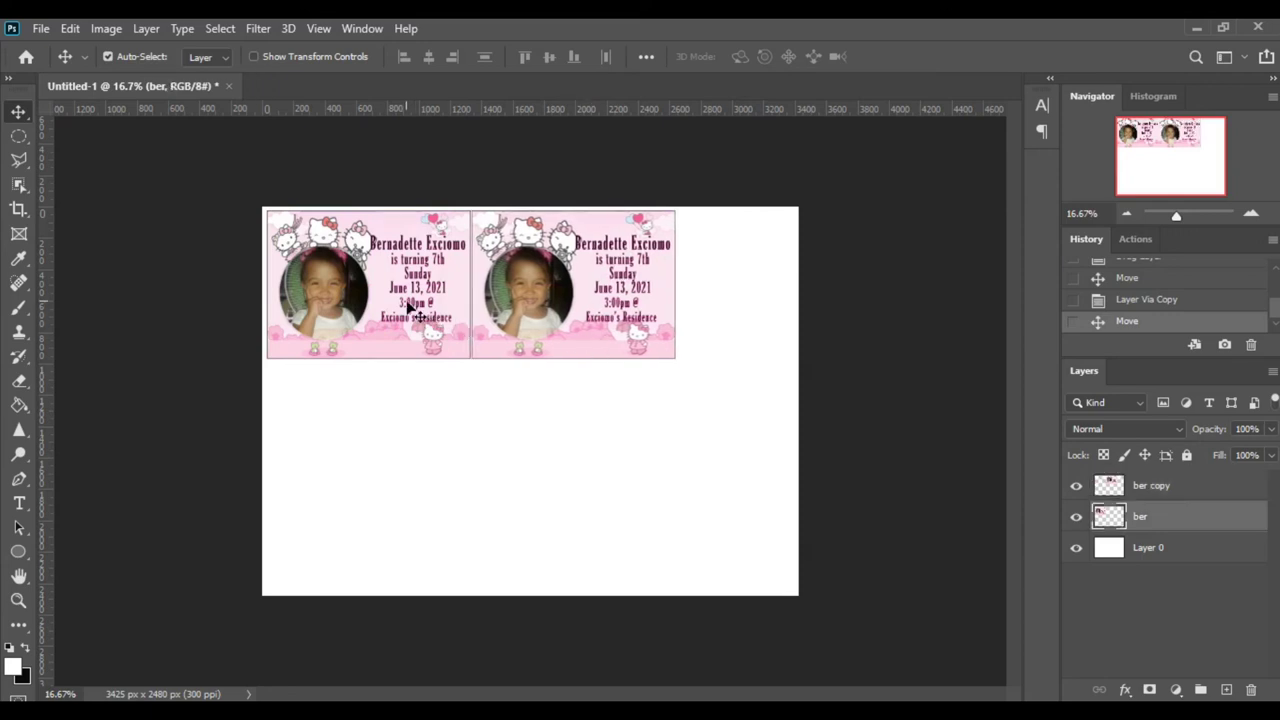
pyautogui.keyDown('shift'); pyautogui.click(1137, 488); pyautogui.keyUp('shift')
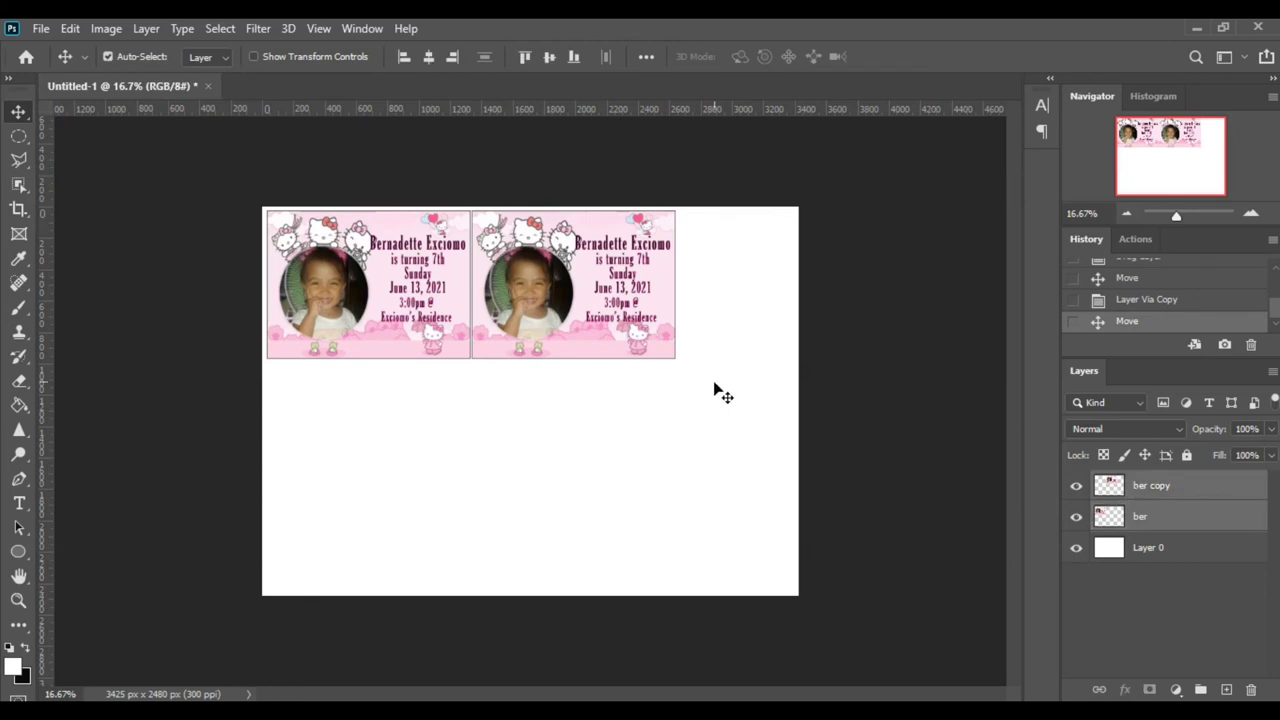
pyautogui.moveTo(700, 386)
pyautogui.mouseDown()
pyautogui.moveTo(594, 418)
pyautogui.moveTo(588, 493)
pyautogui.mouseUp()
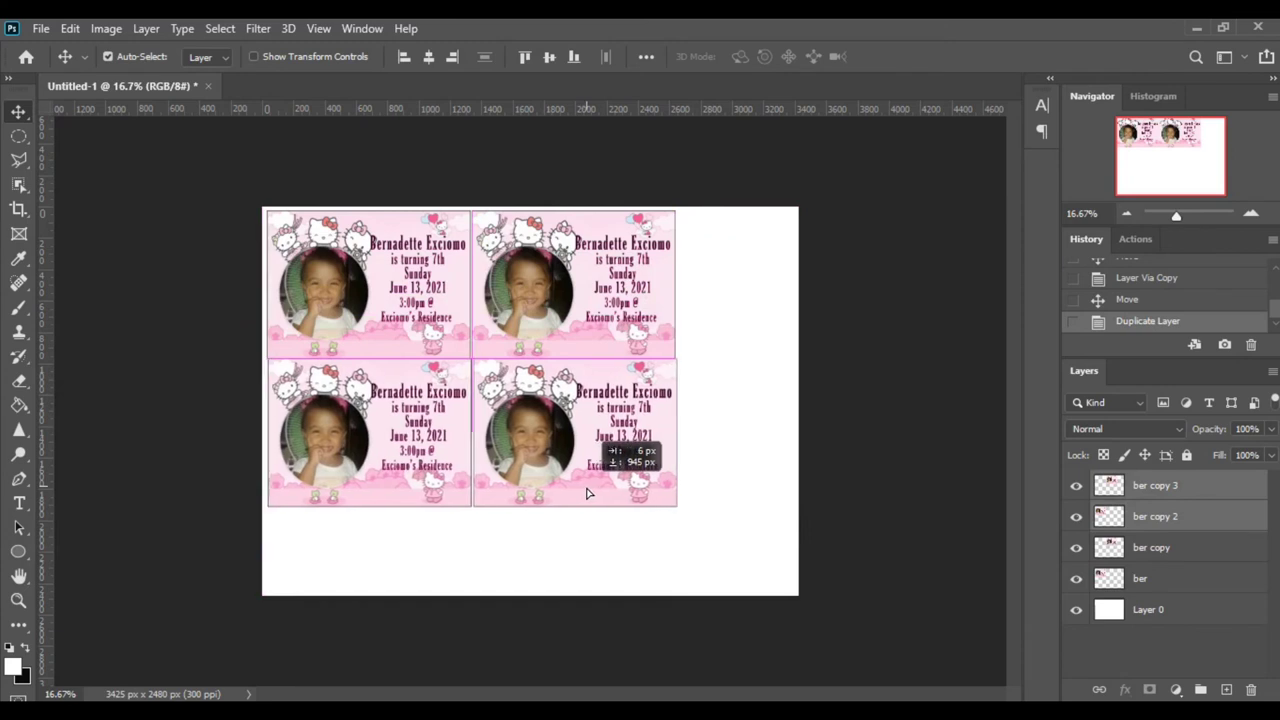
pyautogui.moveTo(588, 490); pyautogui.dragTo(585, 491)
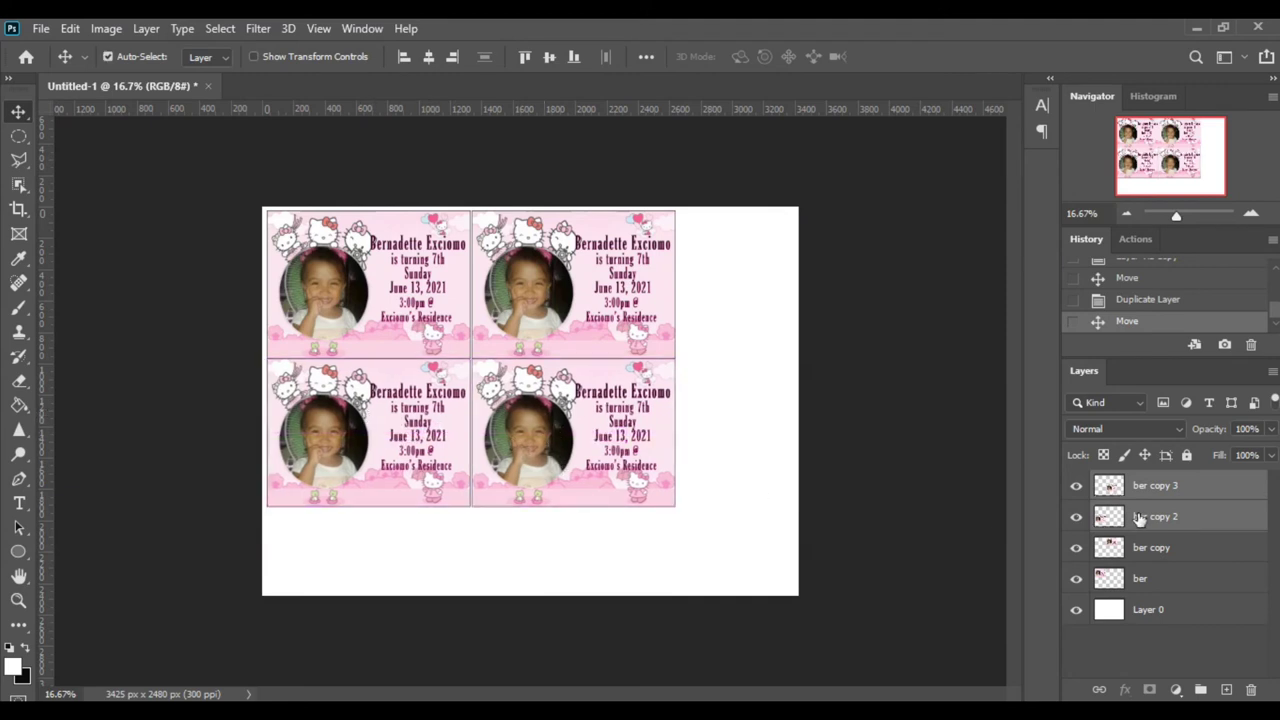
pyautogui.press('Down')
pyautogui.press('Down')
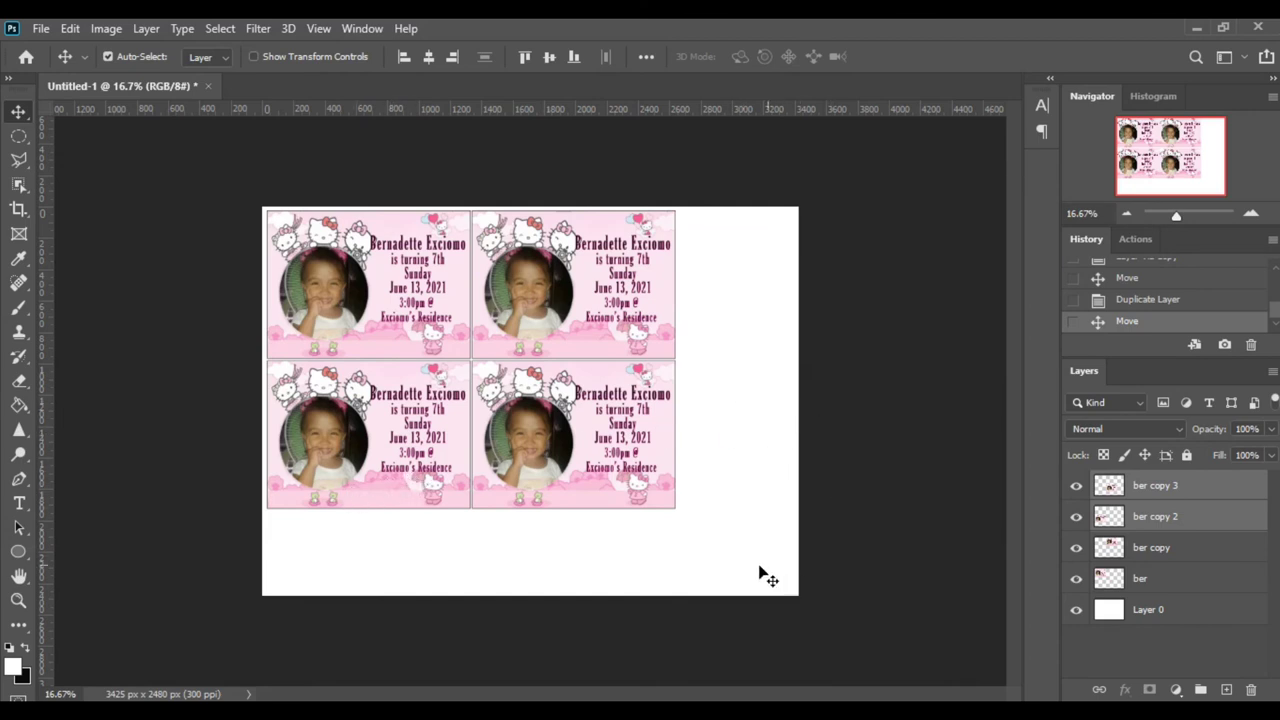
# Select the ber copy layers and open the layer actions menu.
pyautogui.click(1155, 560)
pyautogui.click(1147, 498)
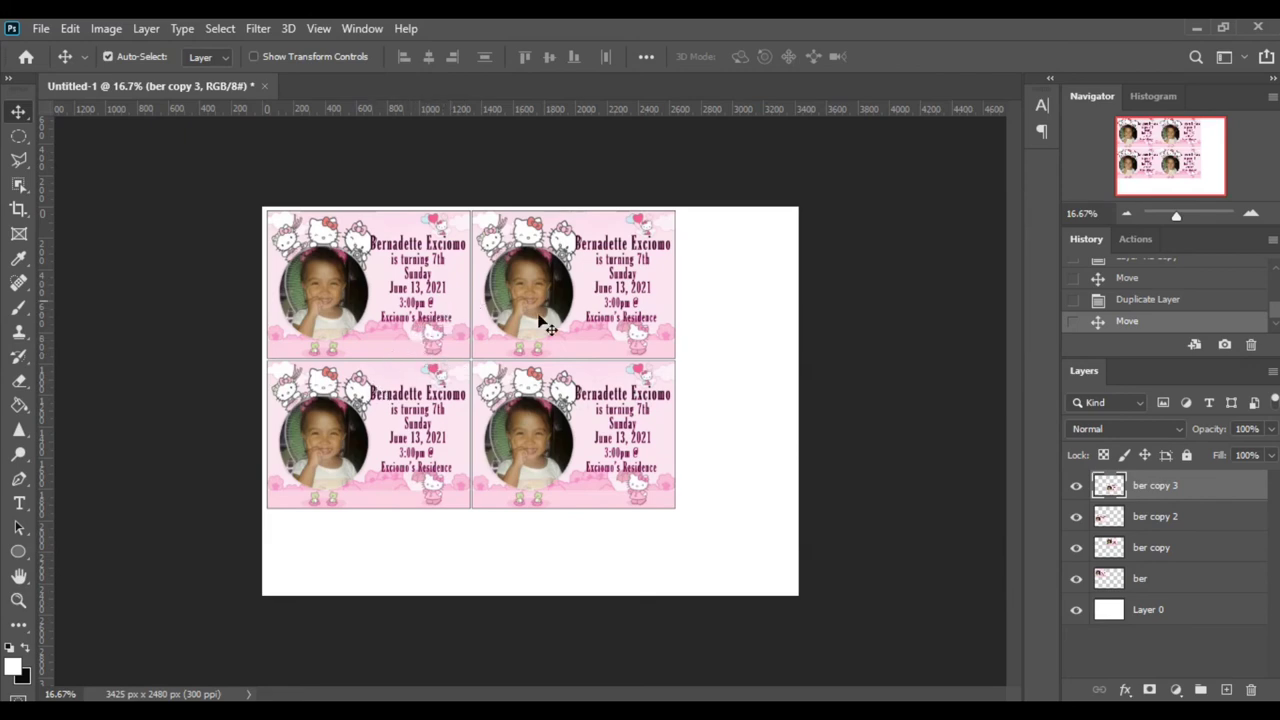
pyautogui.rightClick(1160, 495)
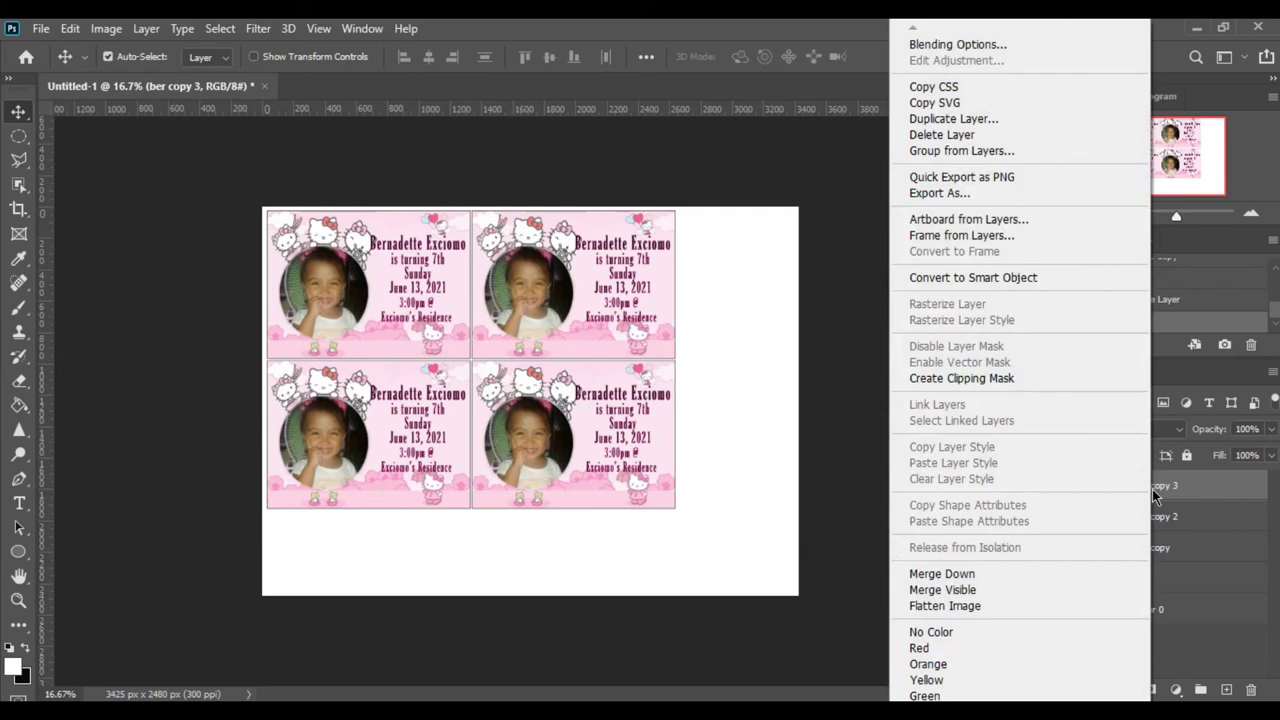
# Flatten the four cards, unlock the Background as Layer 0, and start Save As.
pyautogui.click(935, 606)
pyautogui.doubleClick(1223, 490)
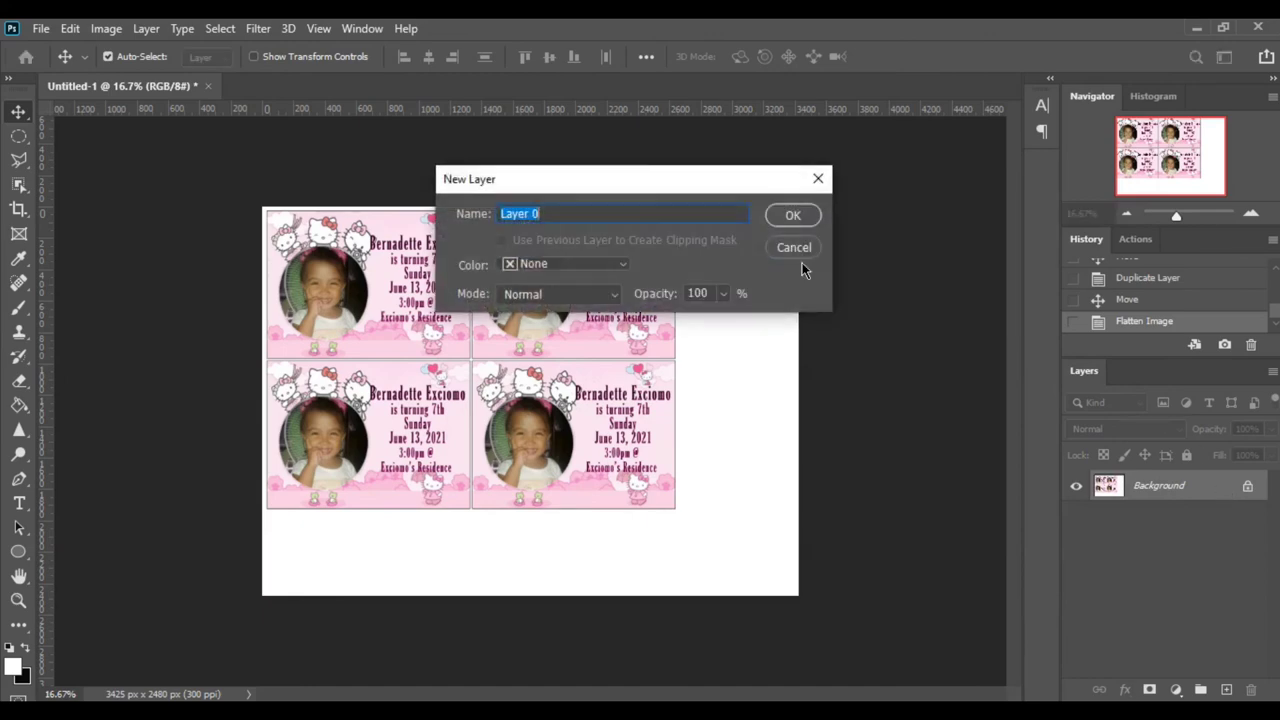
pyautogui.click(798, 213)
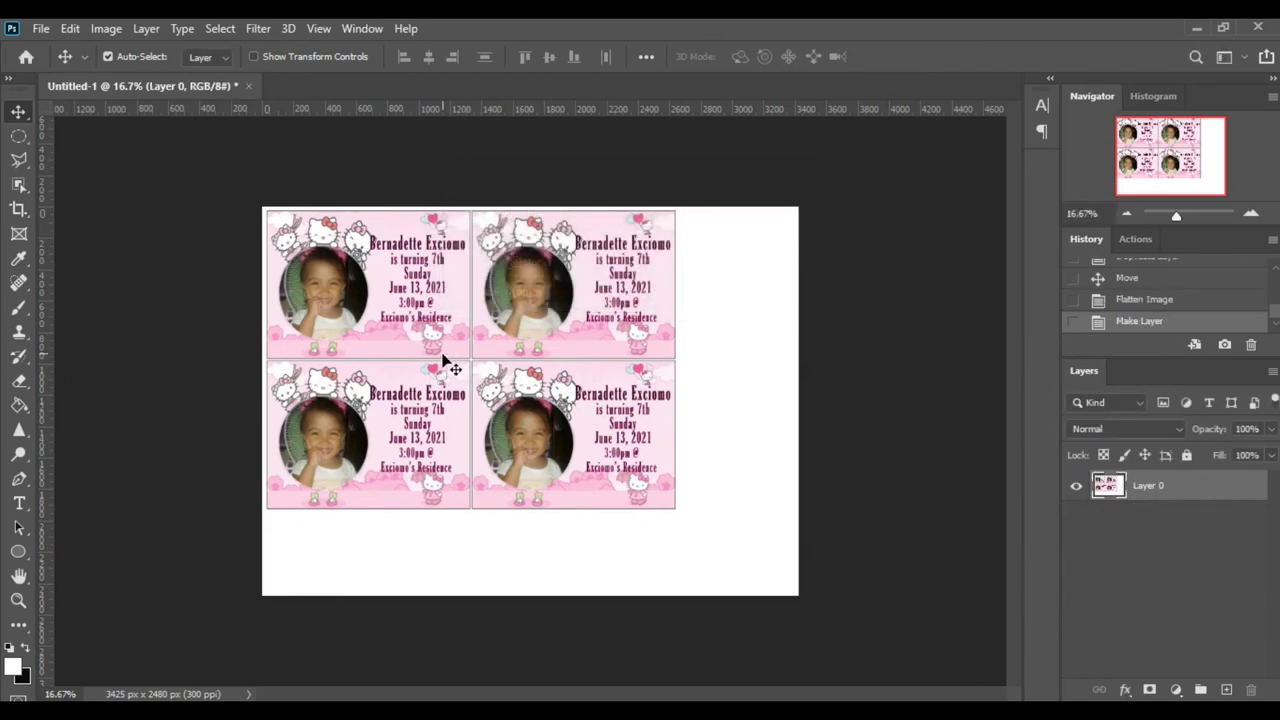
pyautogui.click(41, 28)
pyautogui.click(57, 258)
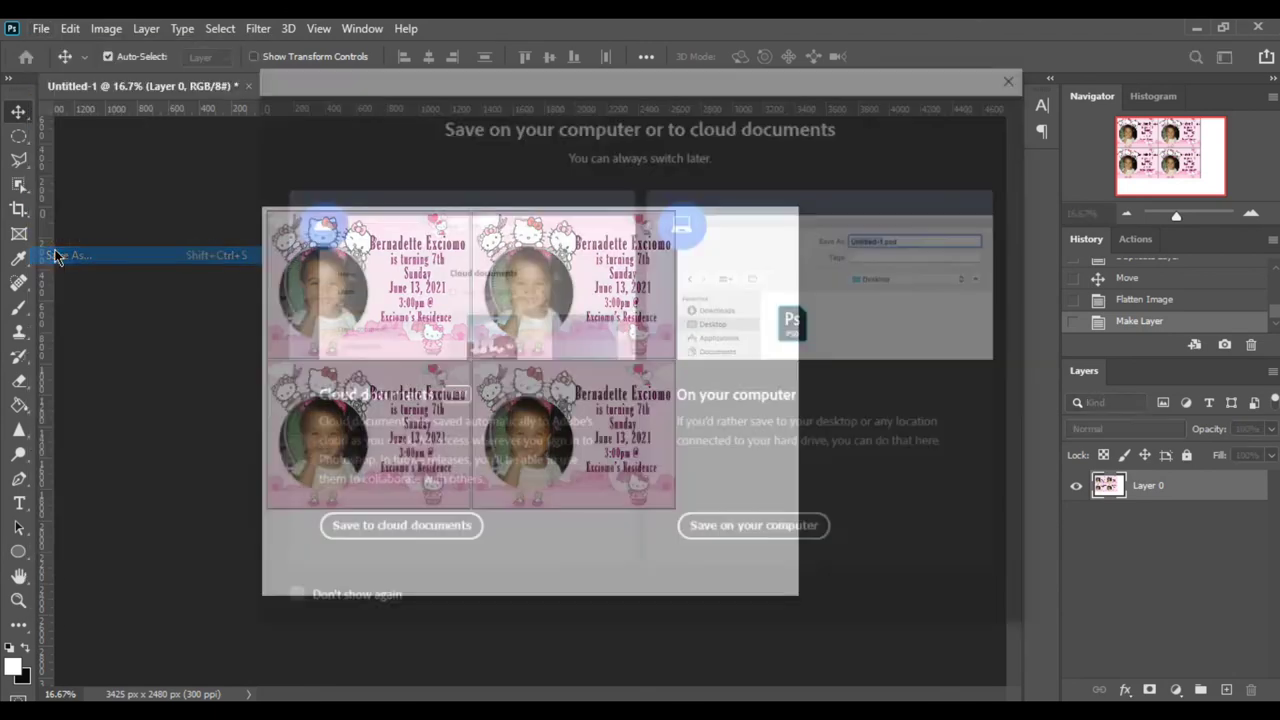
# Save the sheet as JPEG 'for print' at quality 12 in the invitation's subfolder.
pyautogui.click(758, 530)
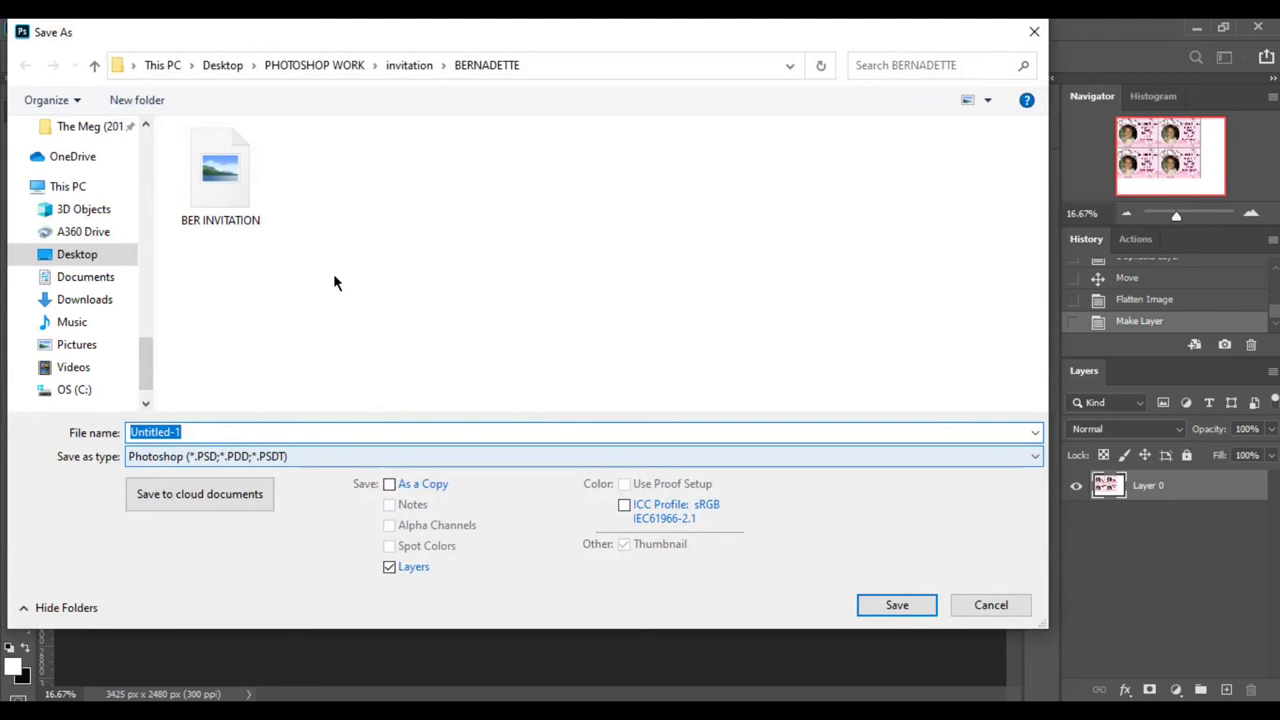
pyautogui.click(94, 66)
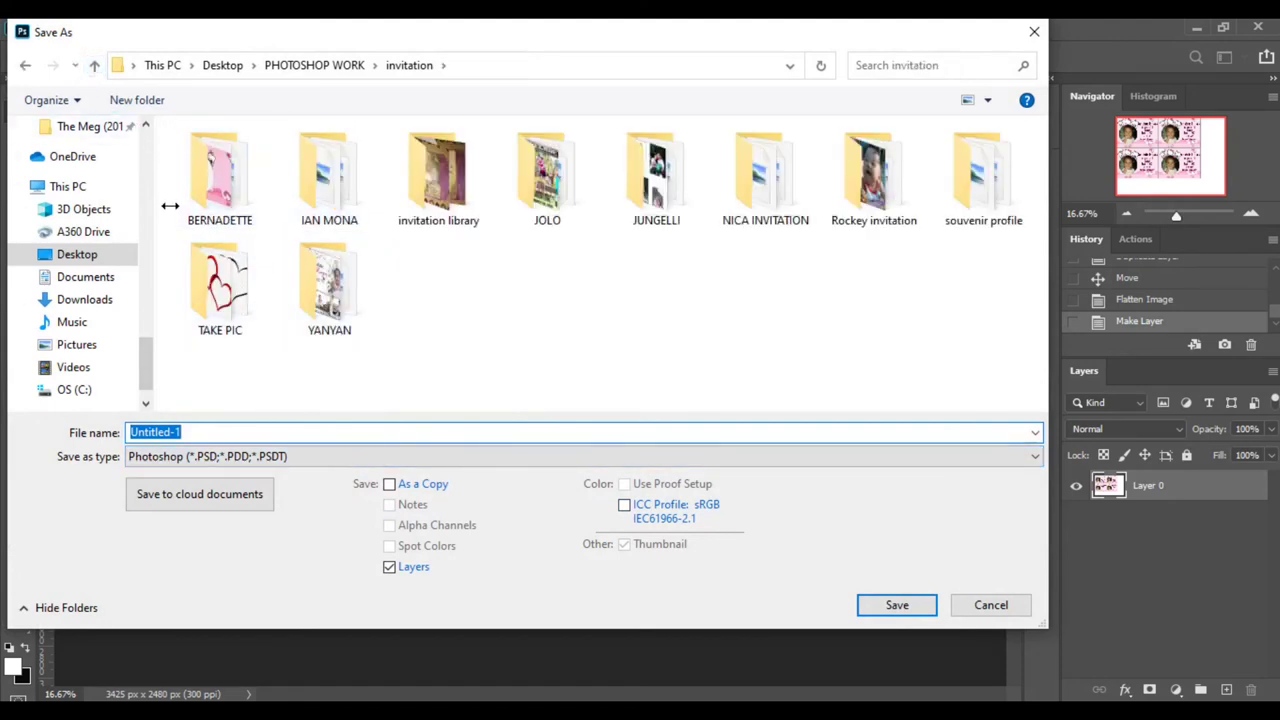
pyautogui.doubleClick(230, 193)
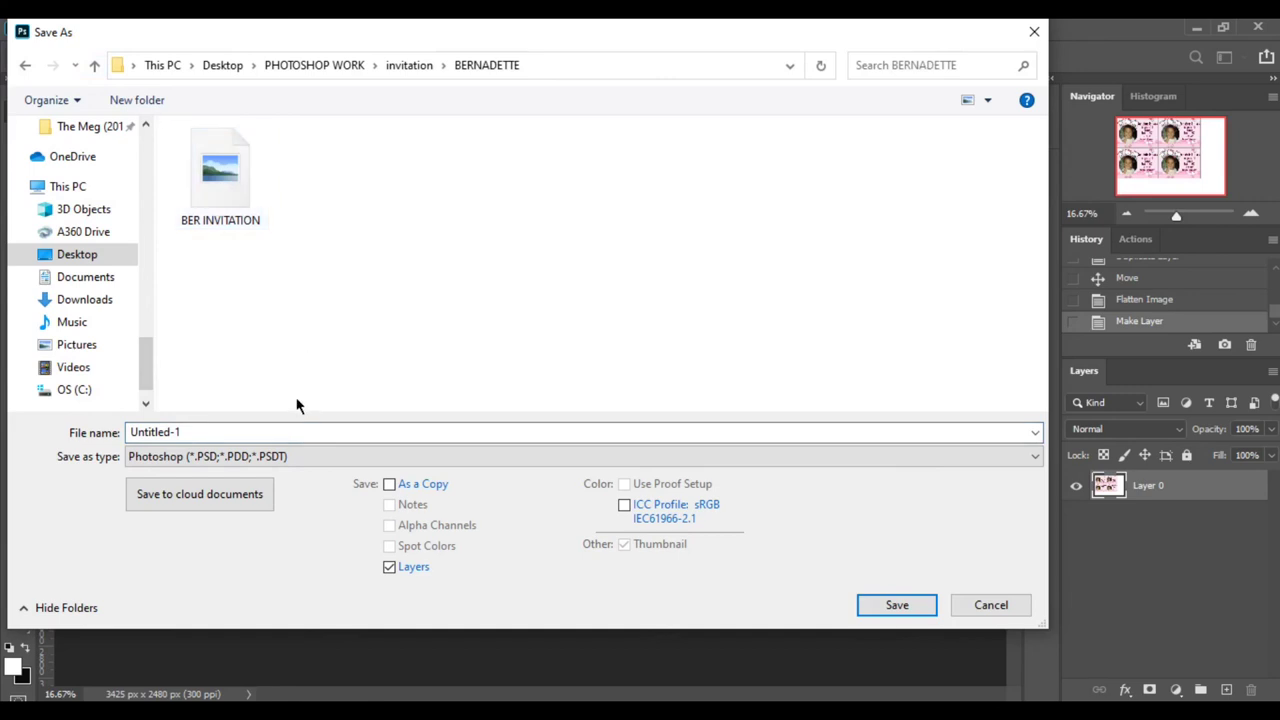
pyautogui.doubleClick(231, 440)
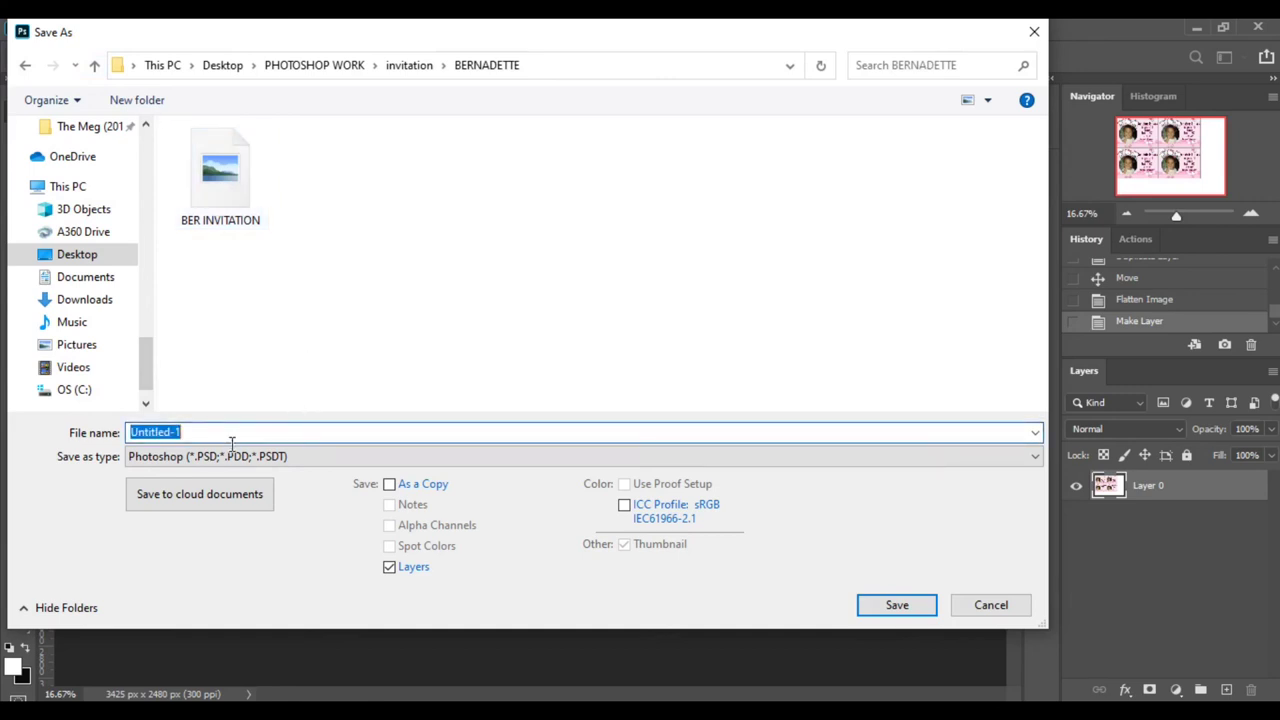
pyautogui.write('for print')
pyautogui.click(312, 462)
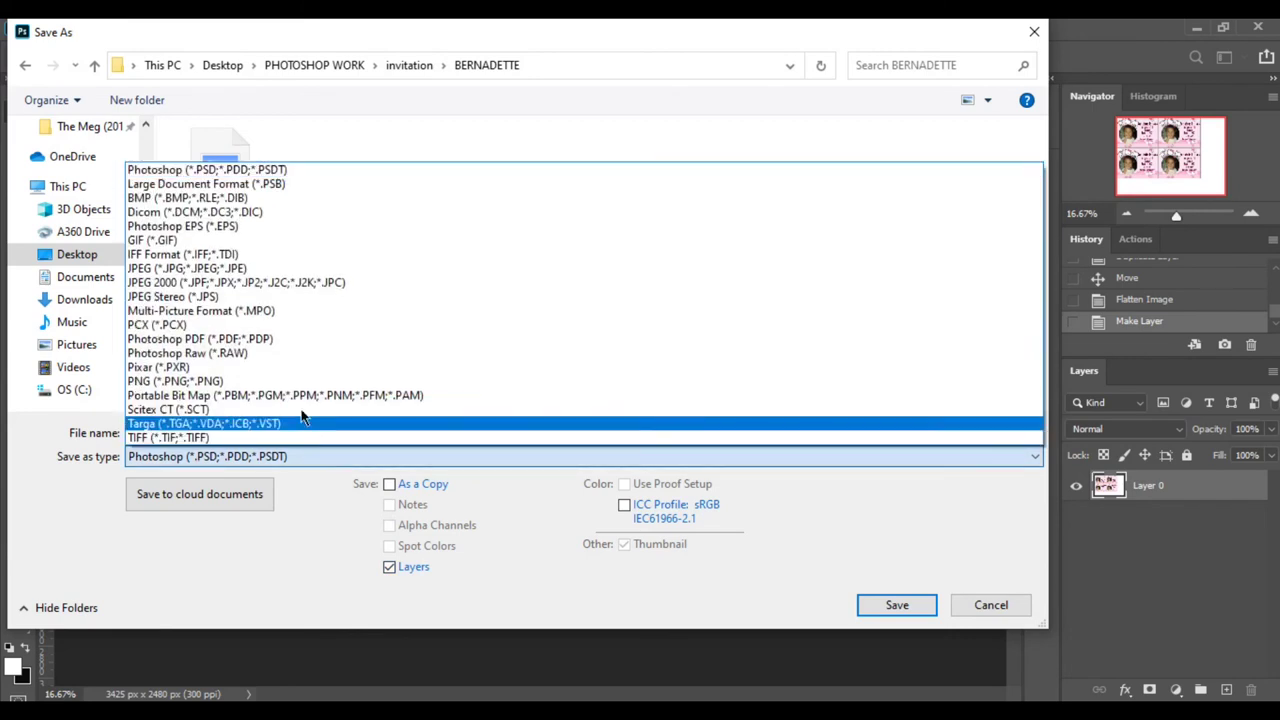
pyautogui.click(238, 271)
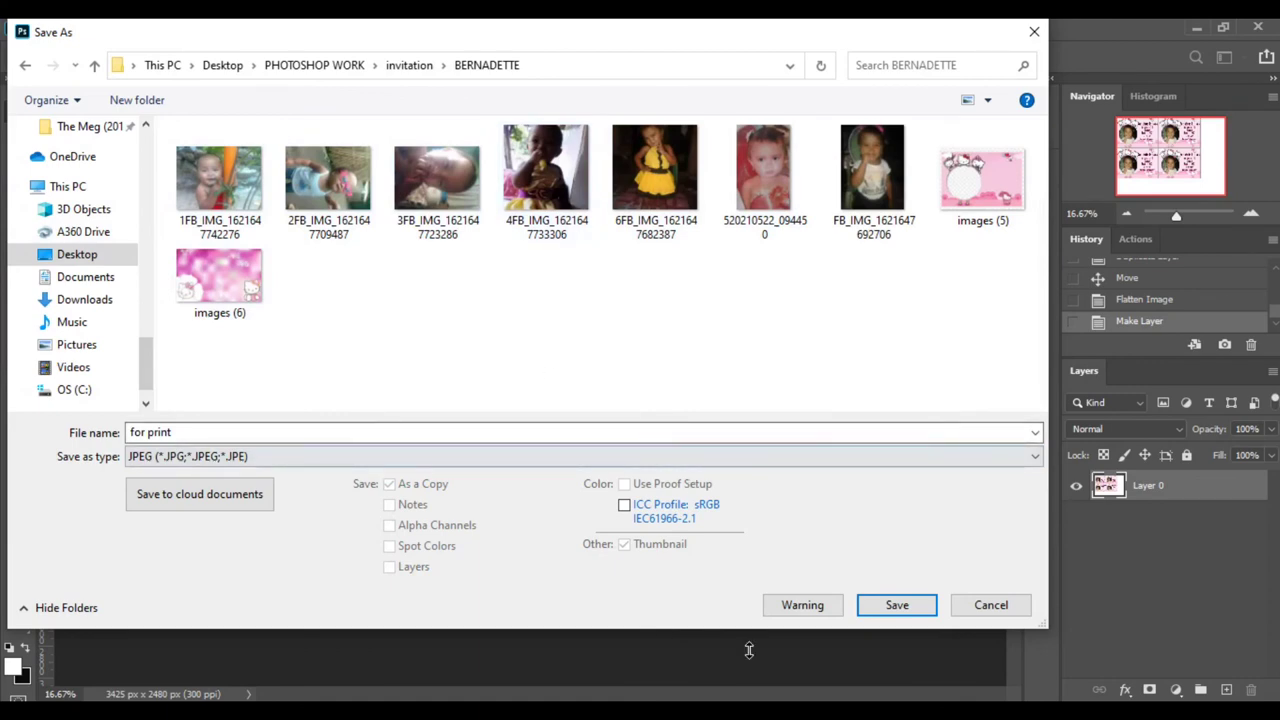
pyautogui.click(918, 612)
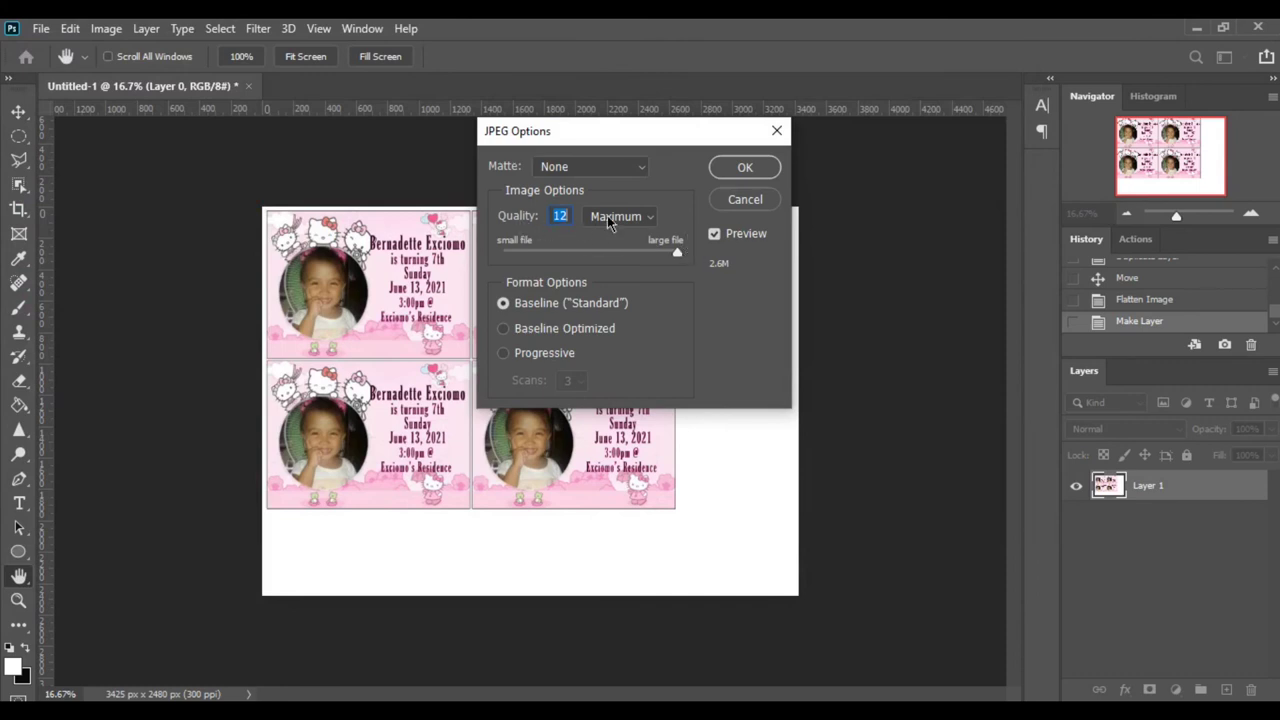
pyautogui.click(743, 170)
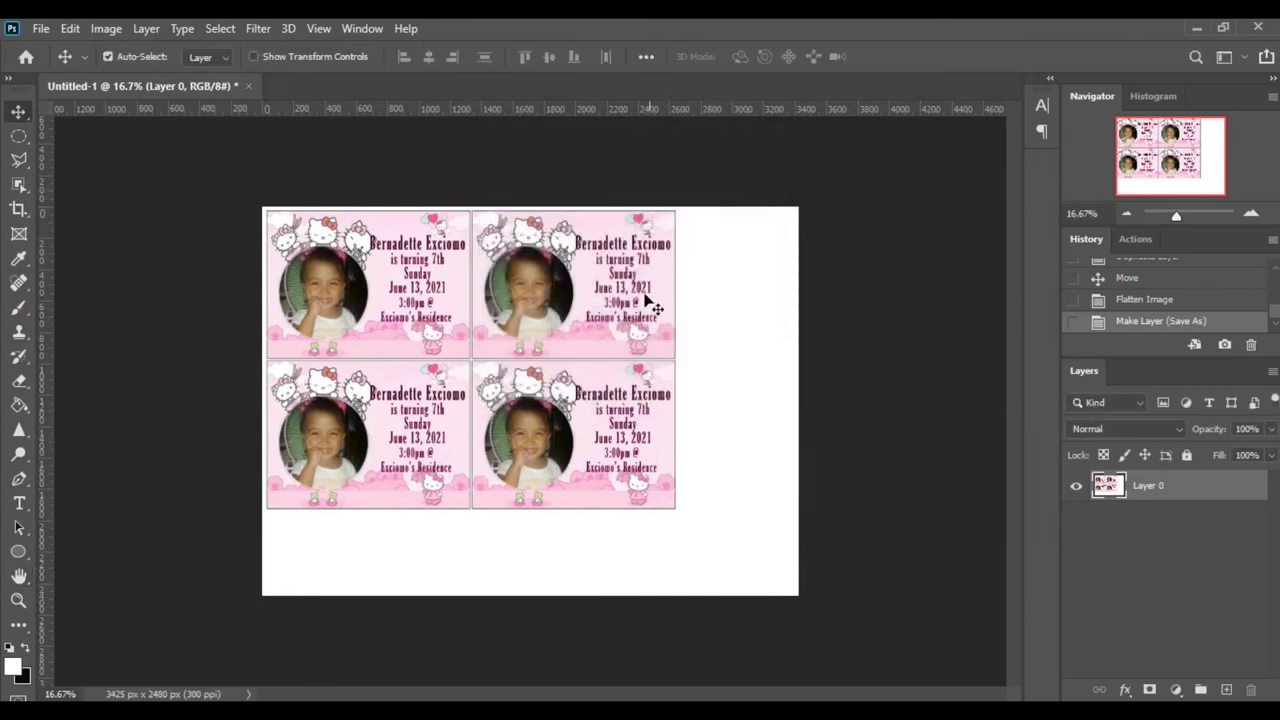
pyautogui.click(1196, 30)
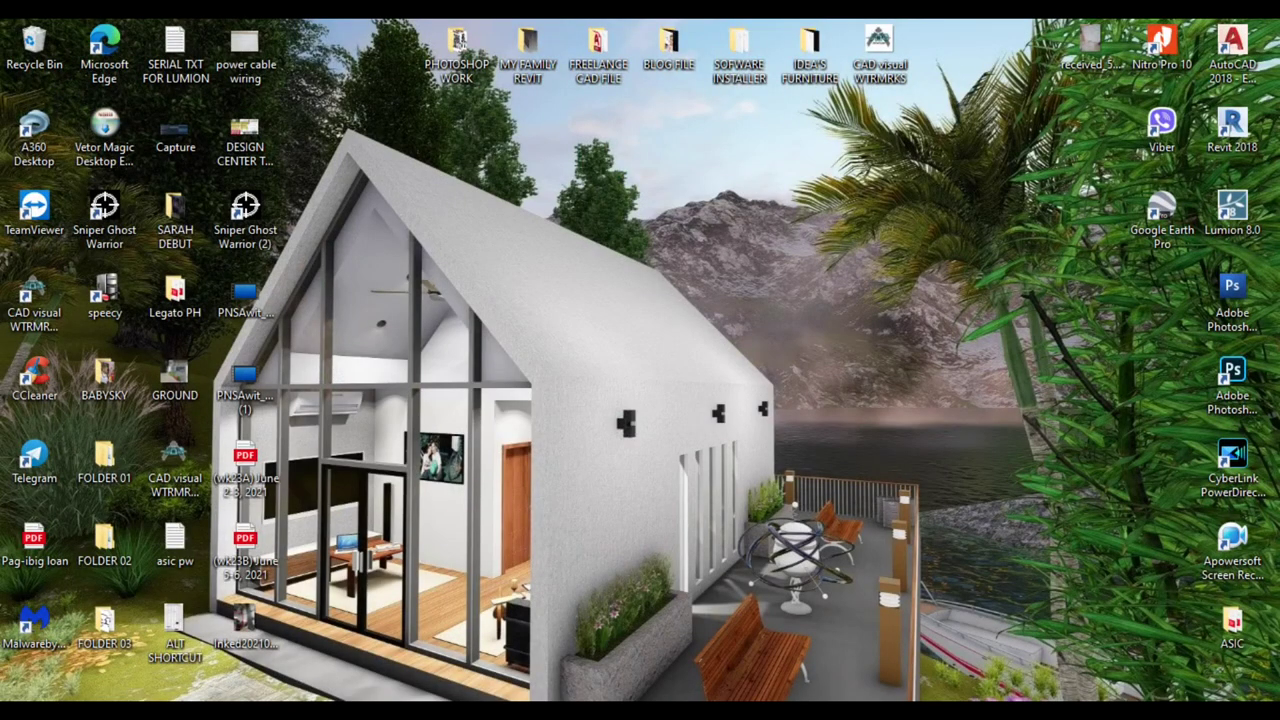
# Open the saved 'for print' JPEG from the invitation folder to preview it.
pyautogui.click(230, 640)
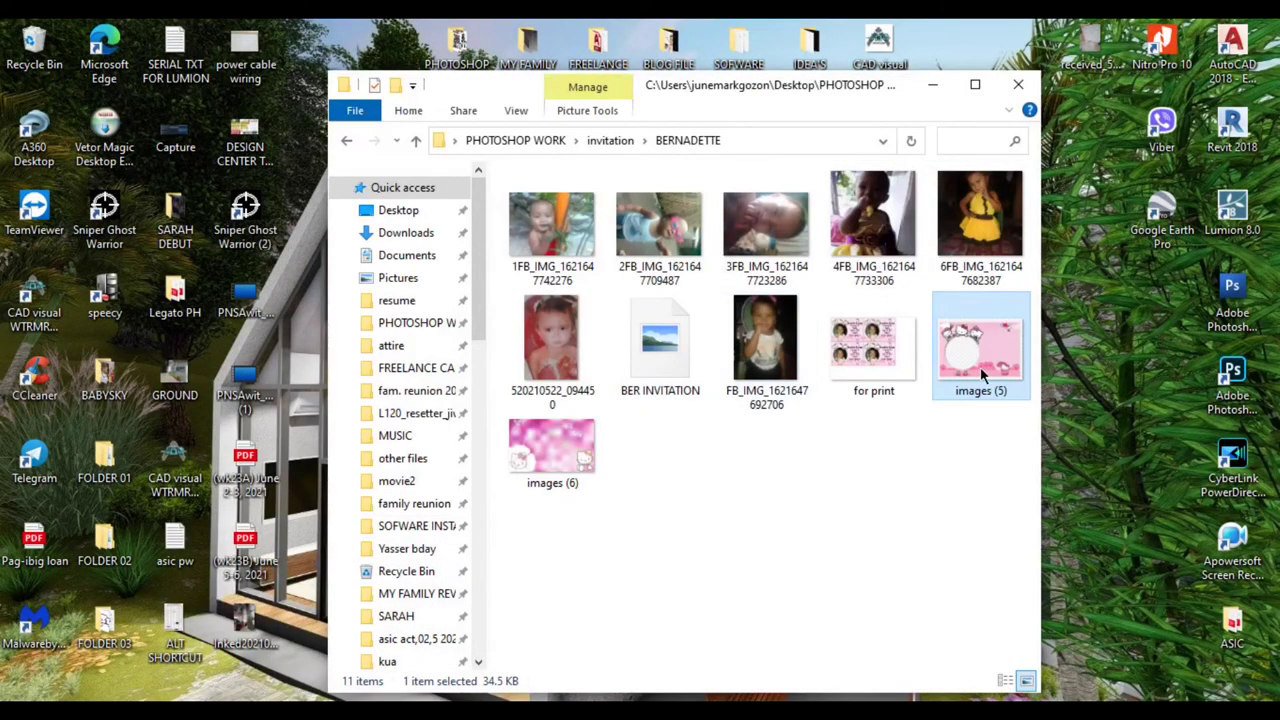
pyautogui.click(885, 345)
pyautogui.doubleClick(885, 345)
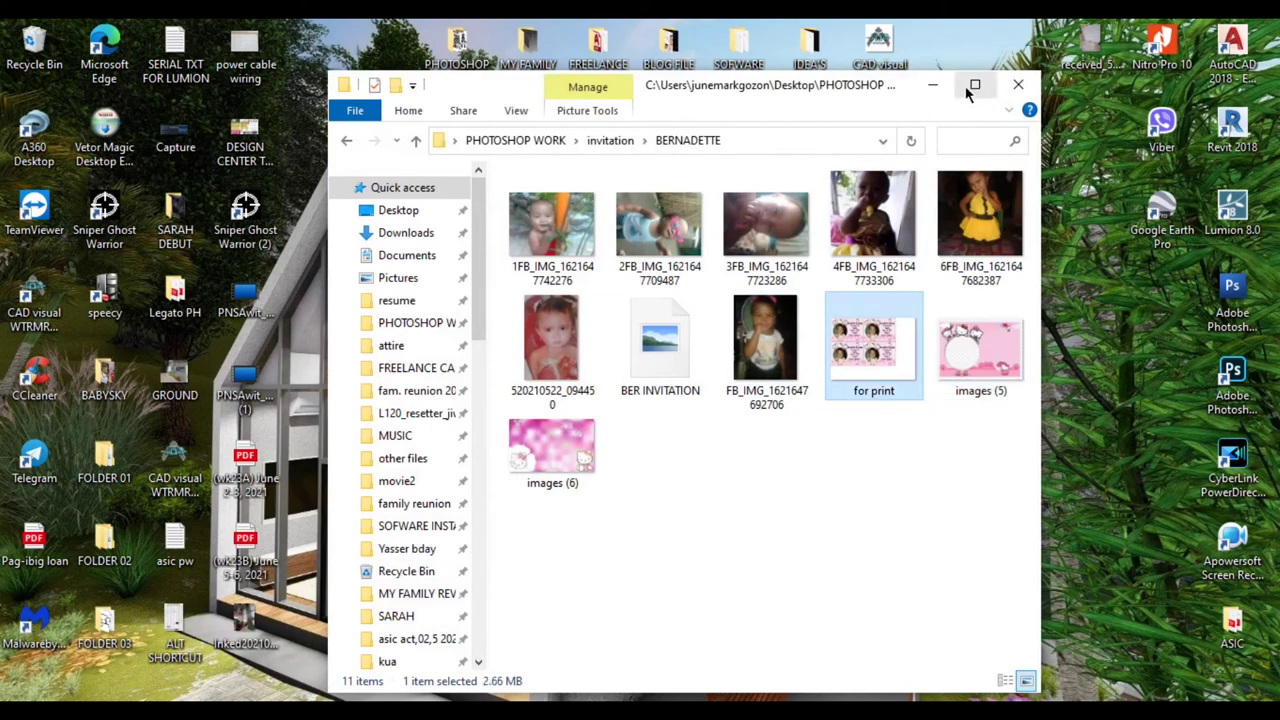